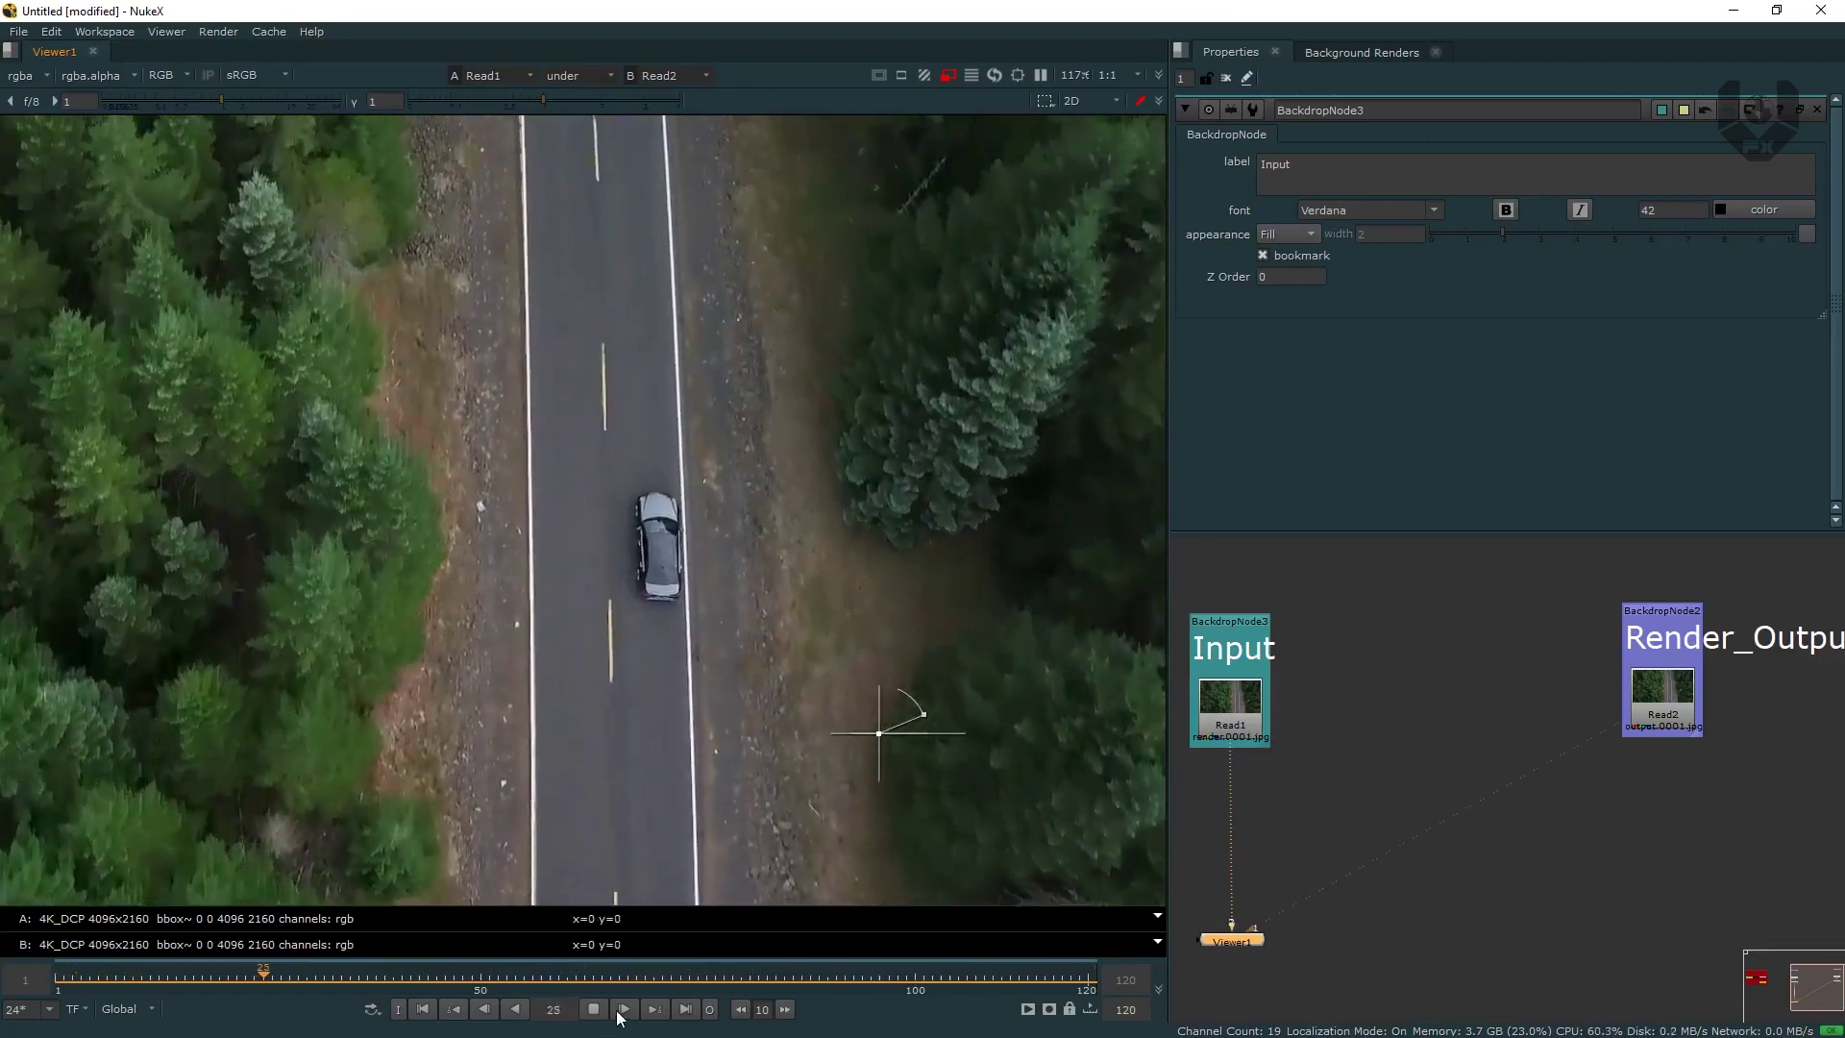
- Stop the comparison wipe between Read1 and Read2 so the viewer shows only Read1, and return to frame 1
left_click(620, 1014)
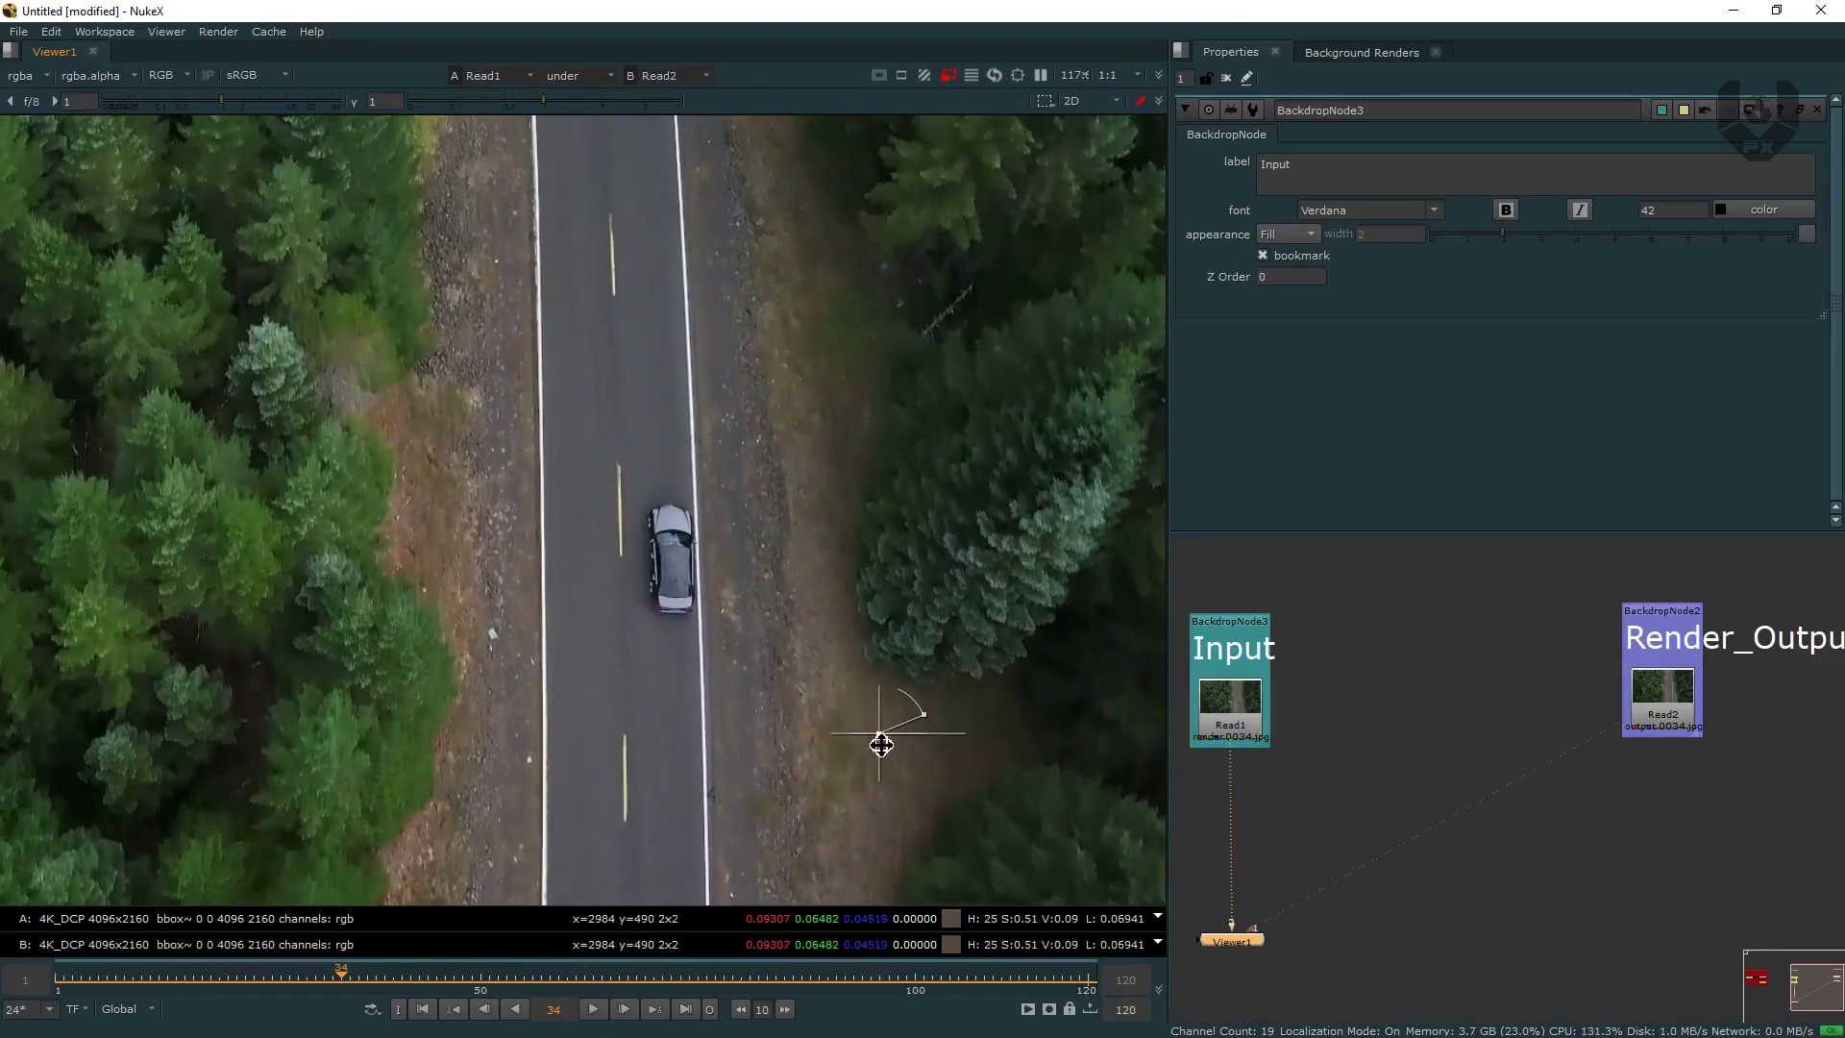
left_click_drag(877, 741, 830, 758)
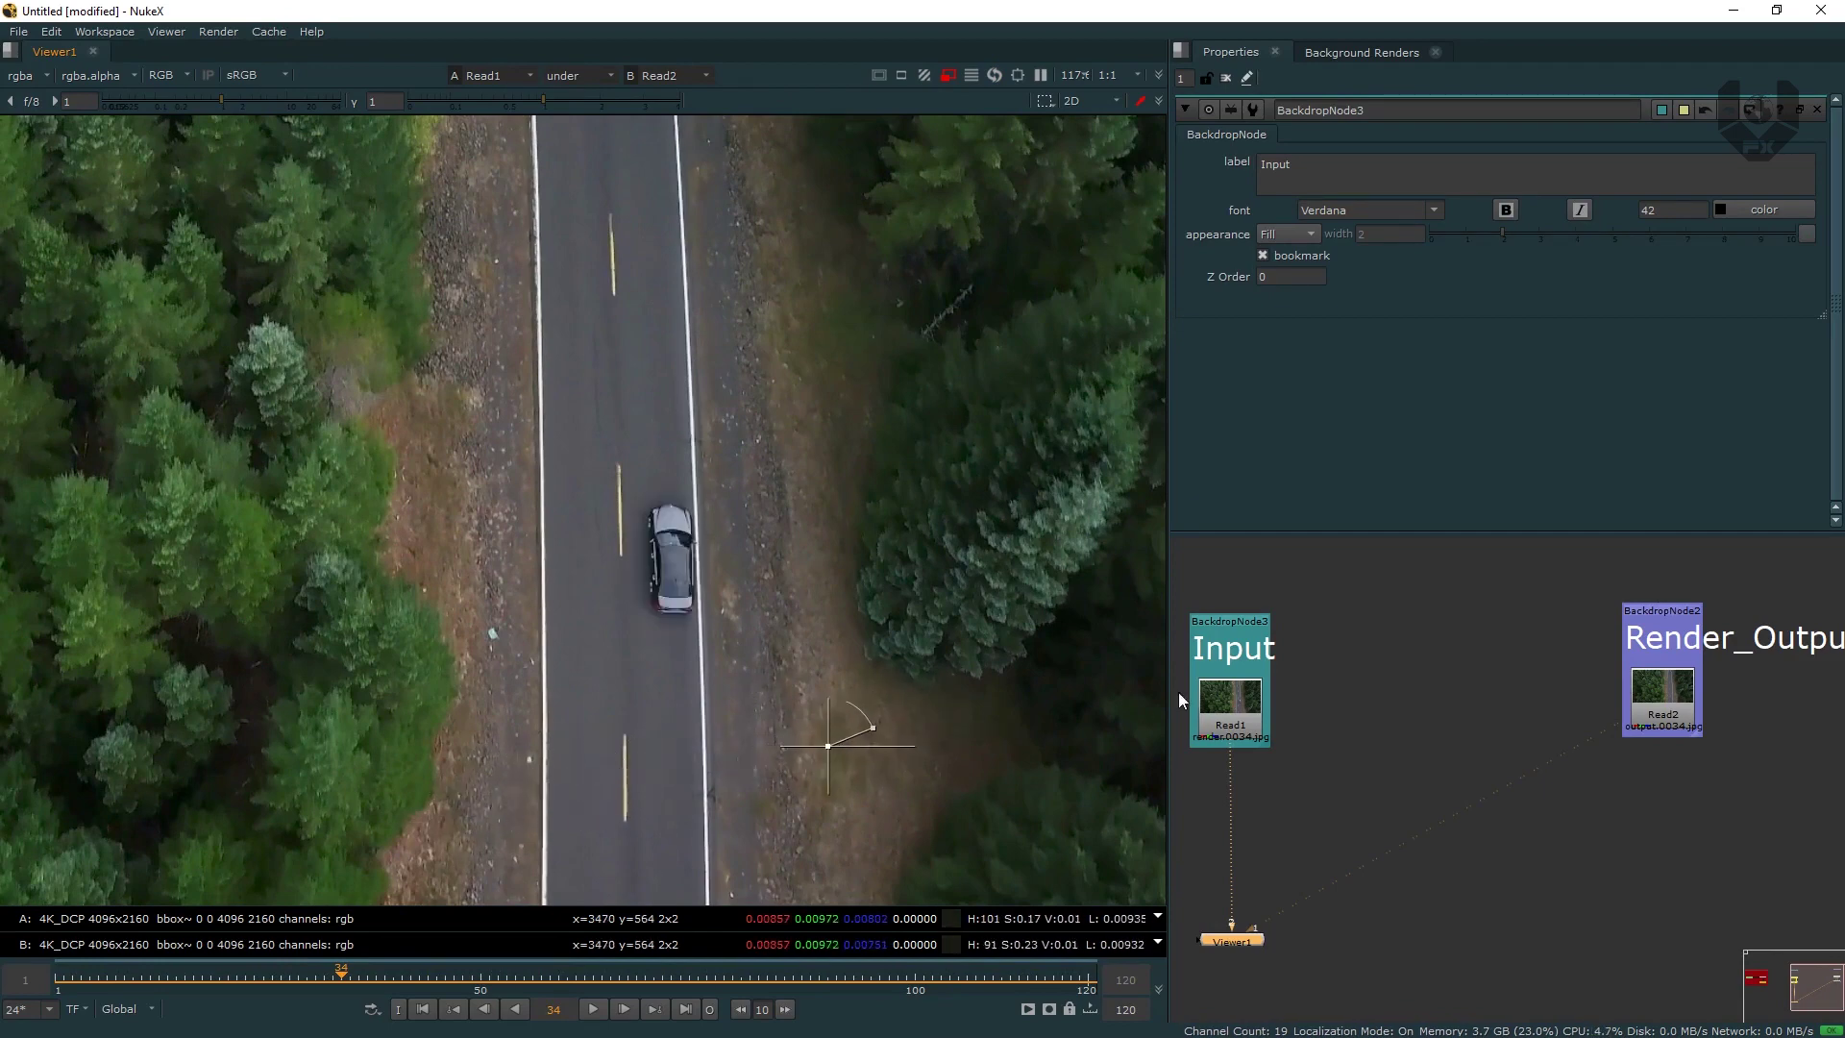
middle_click_drag(1228, 708, 1296, 690)
left_click(1295, 690)
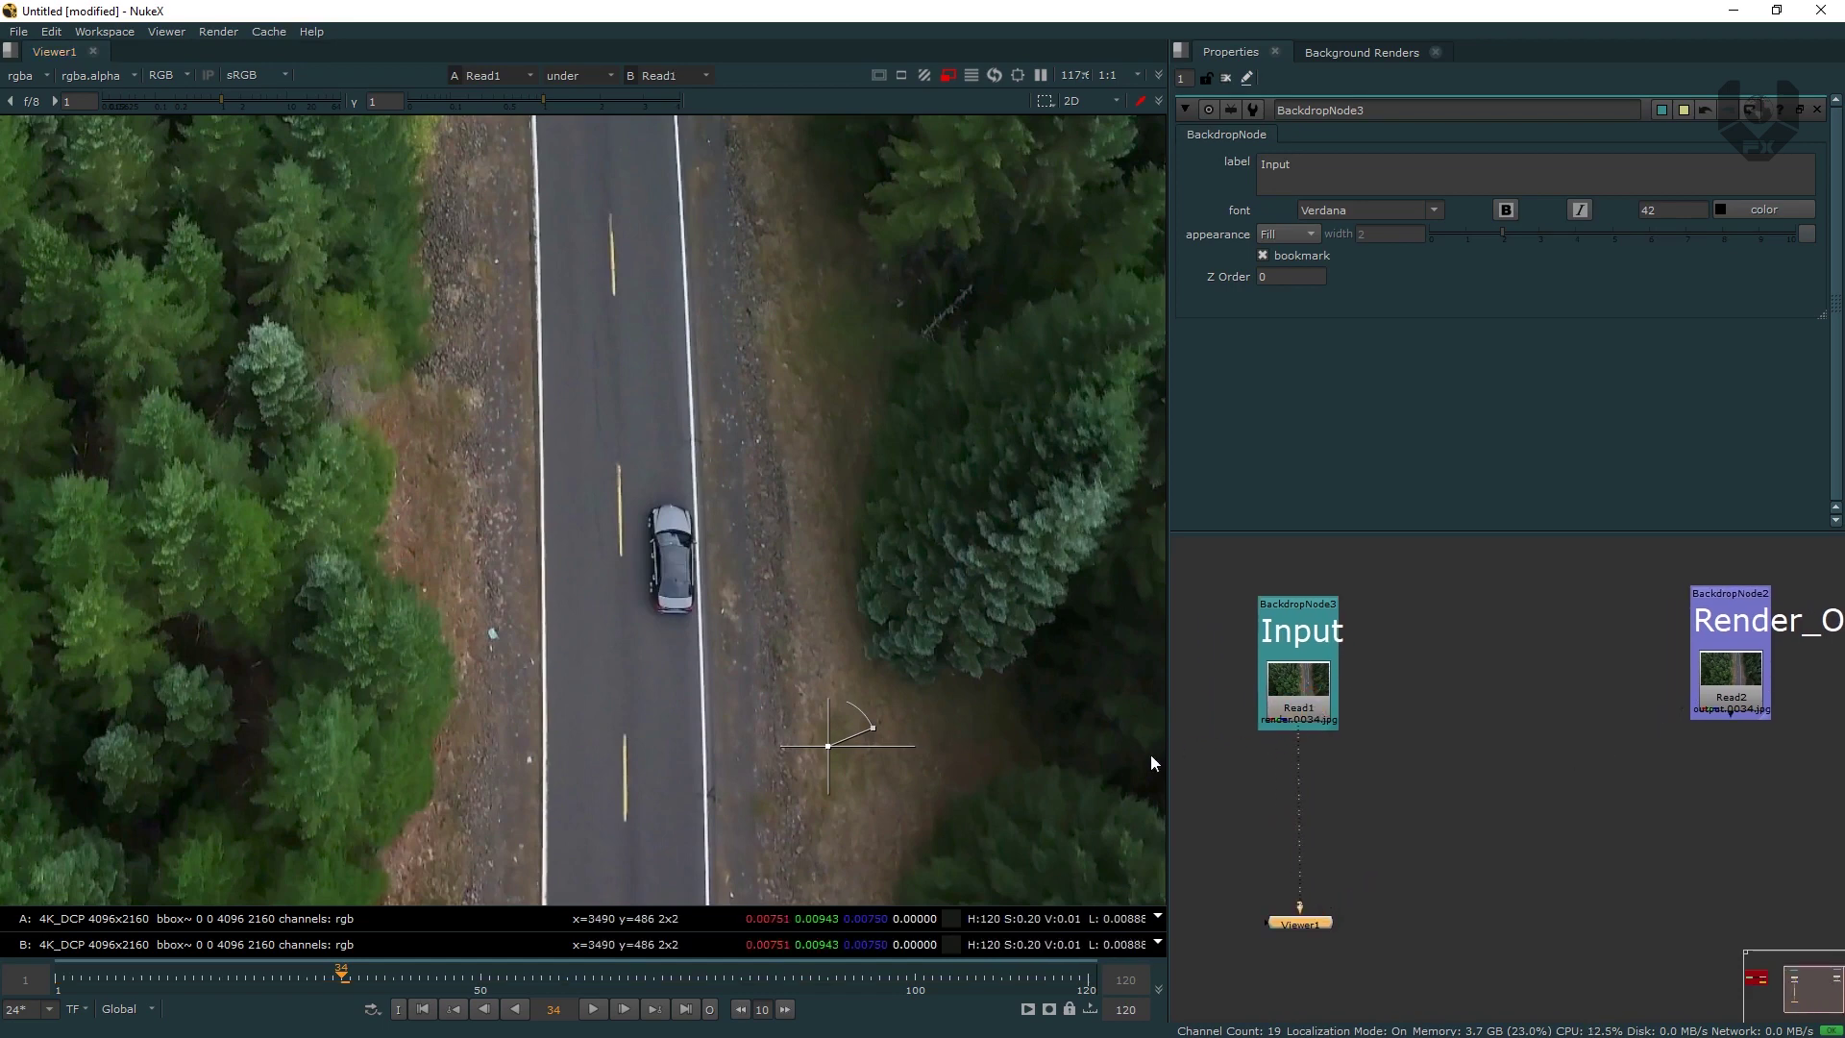
key("2")
key("w")
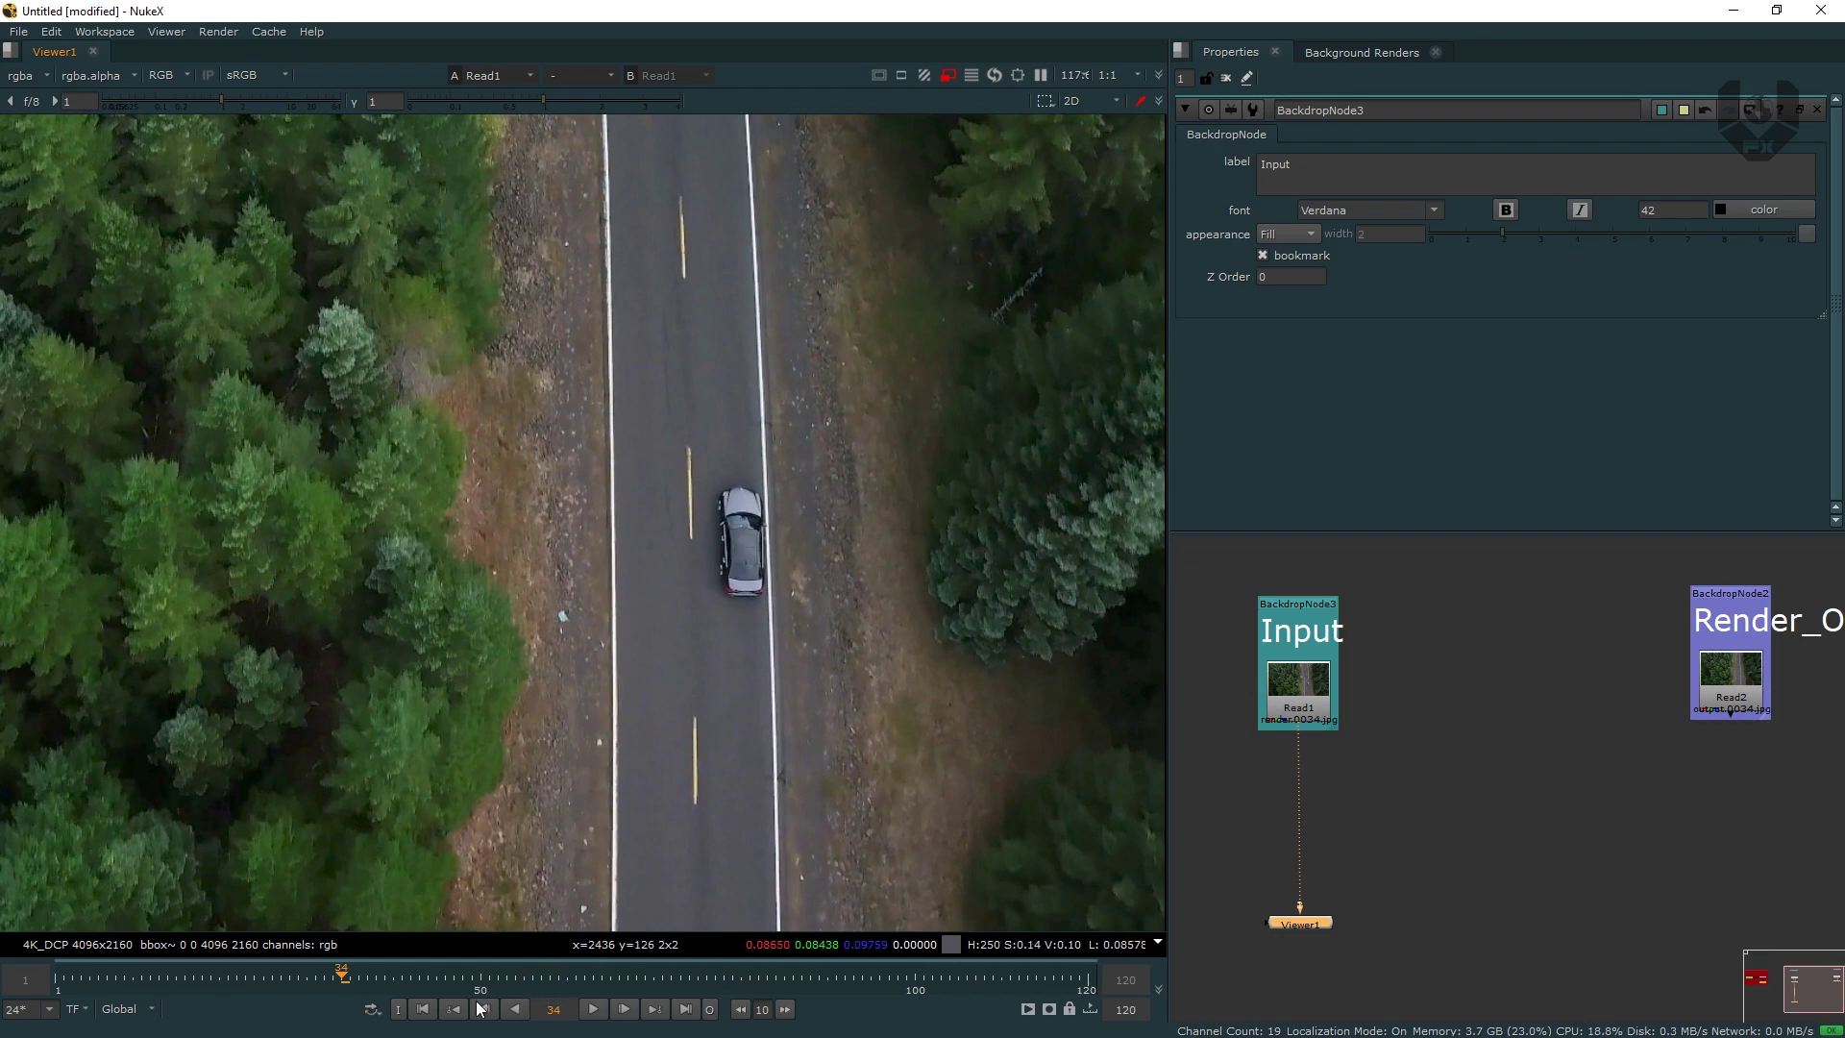
left_click(423, 1009)
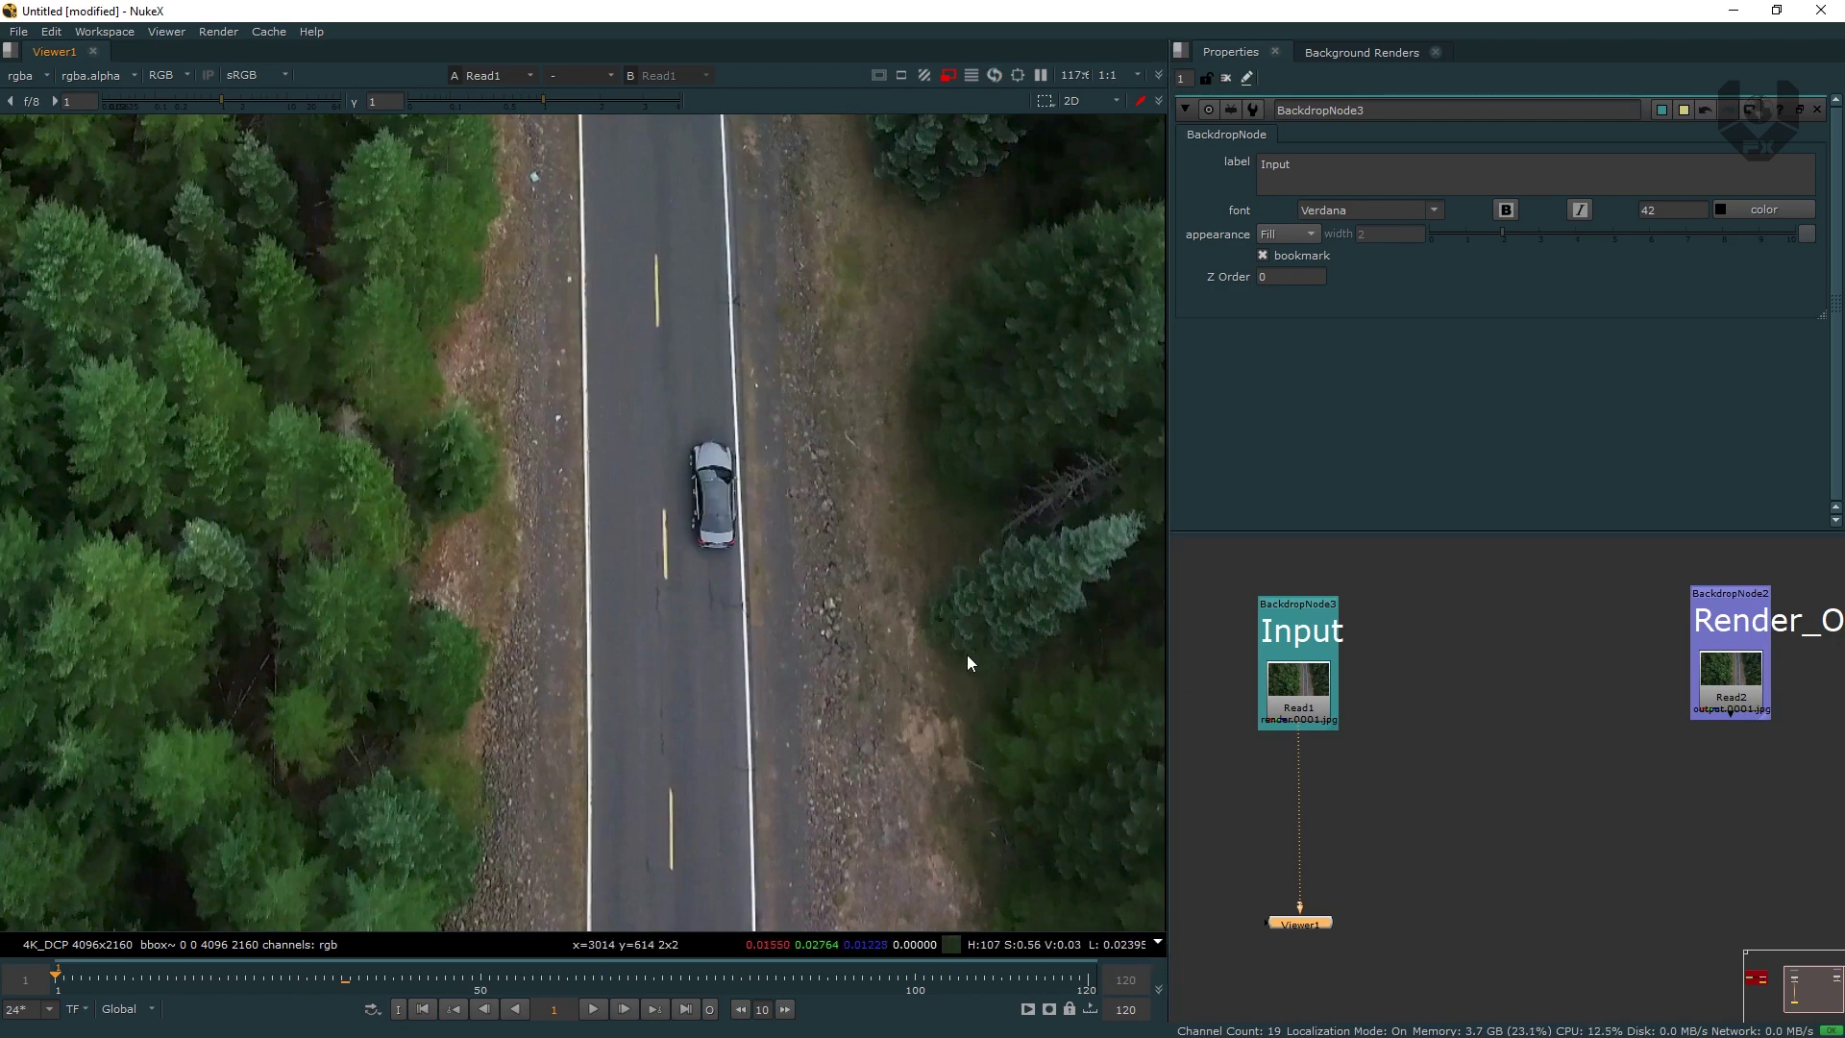
- Add a Roto node and insert it between Read1 and Viewer1, without keeping any RotoPaint node
middle_click_drag(1405, 678, 1433, 707)
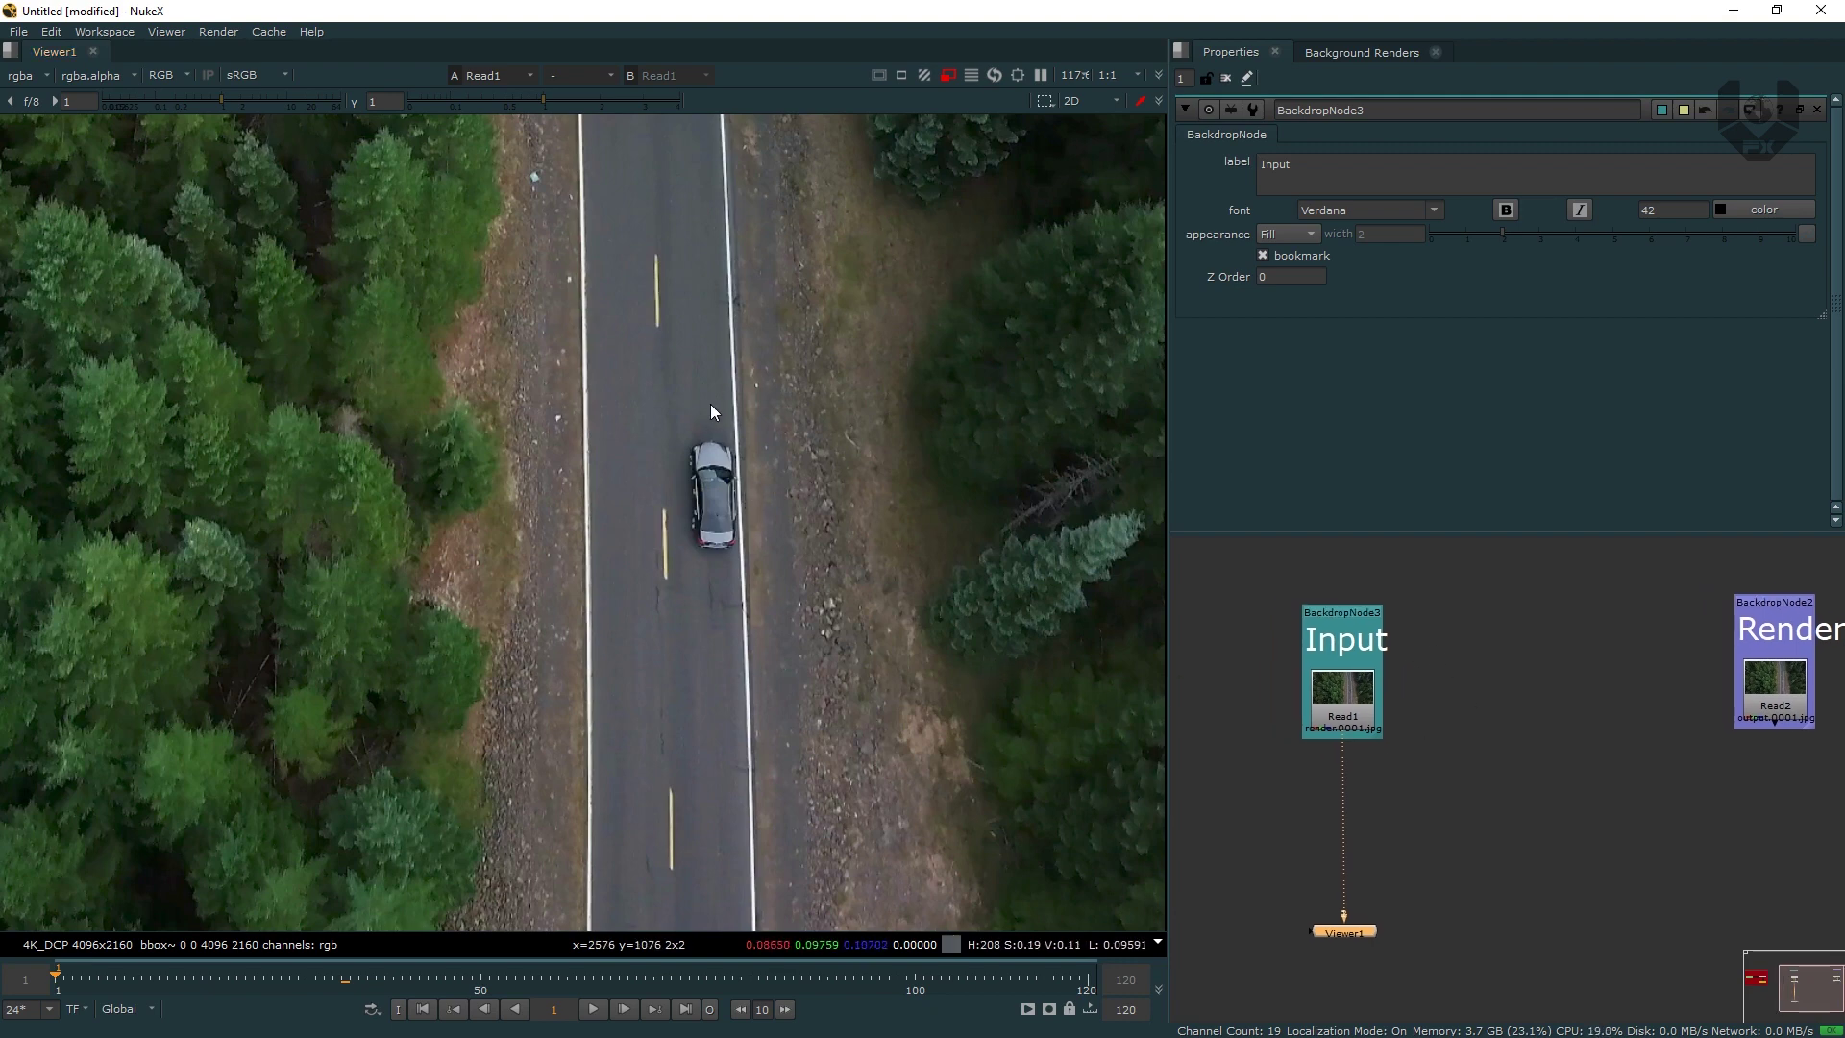
scroll(724, 509, "up", 2)
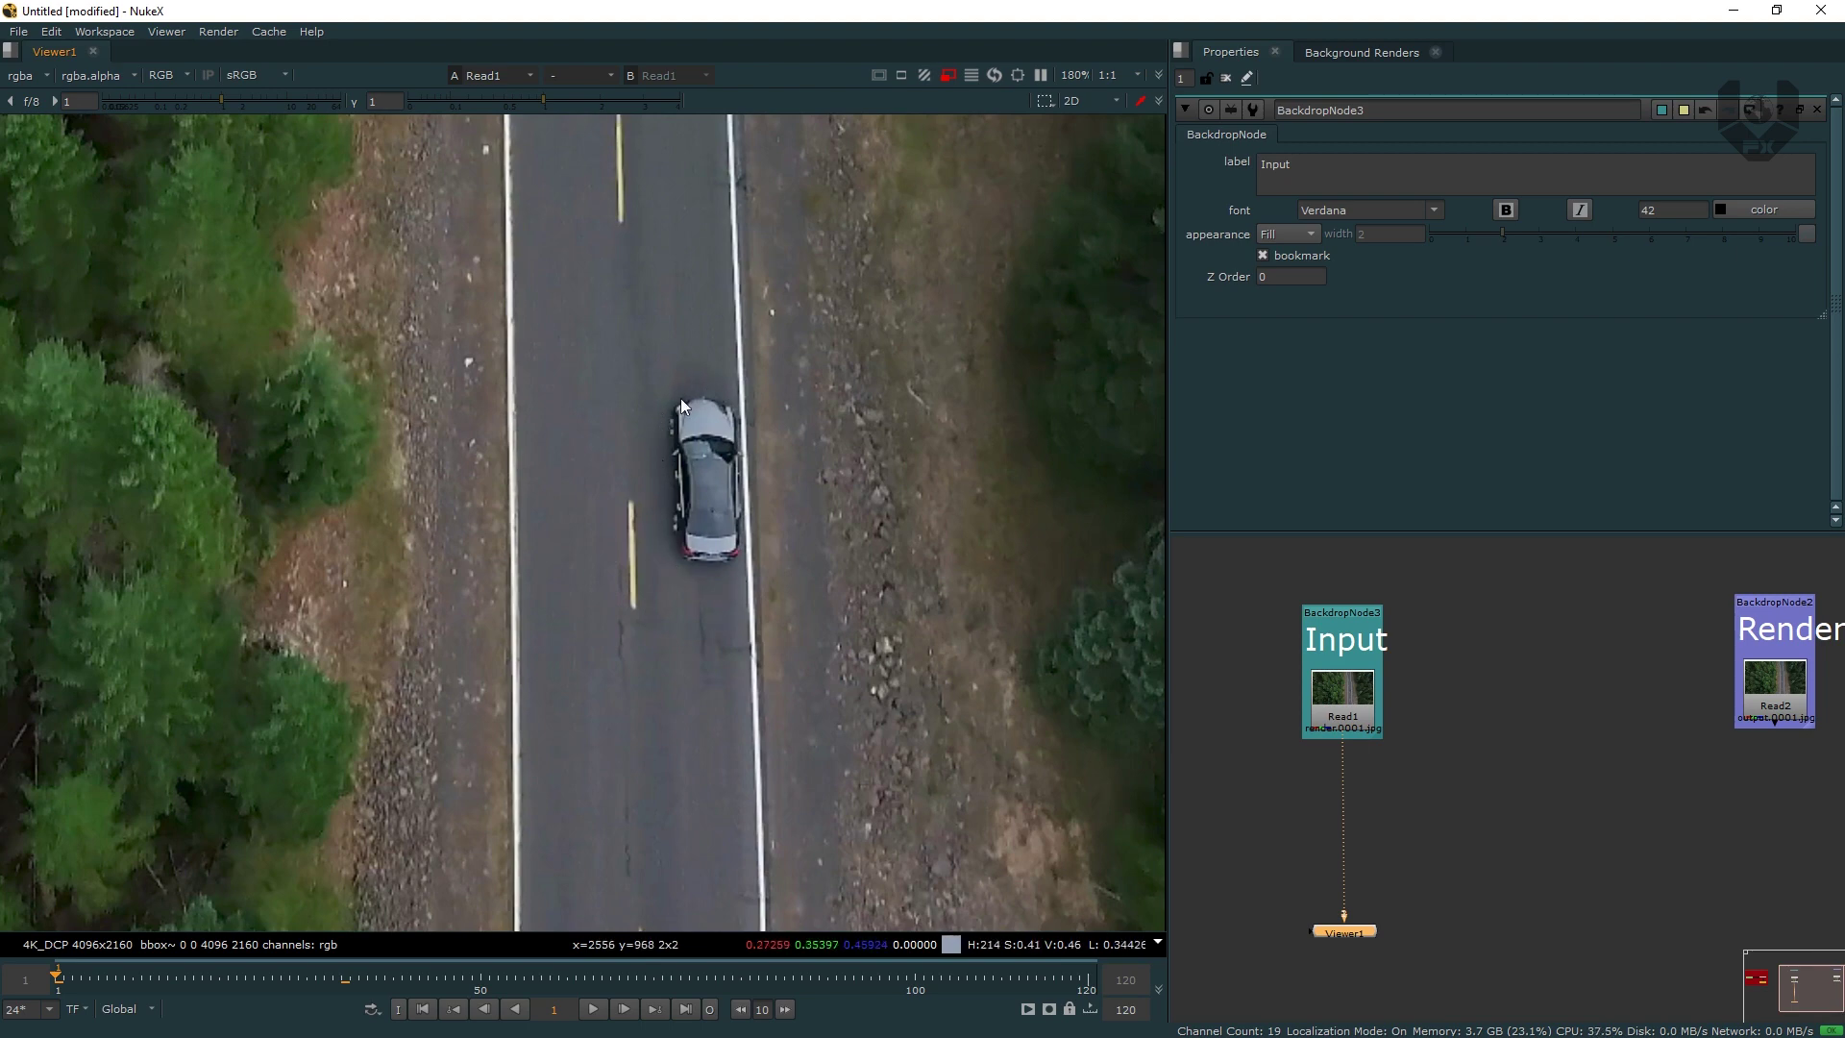
left_click(1474, 717)
key("o")
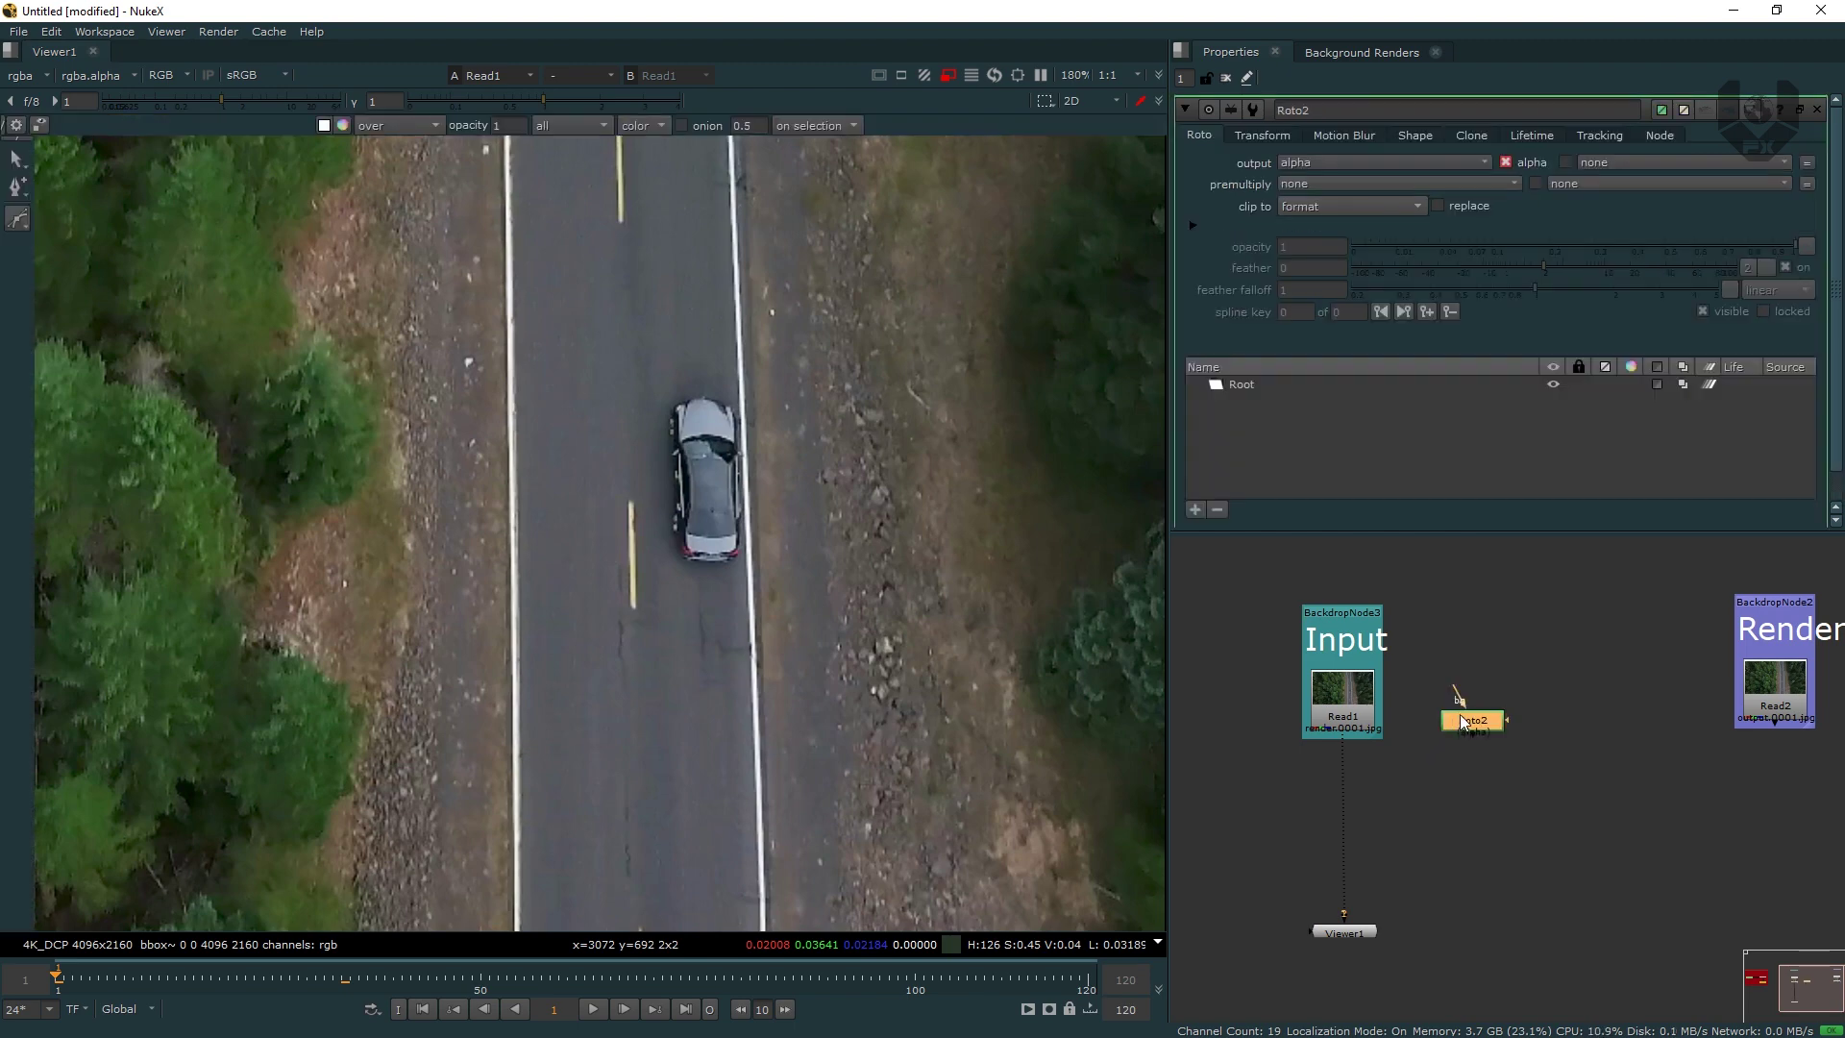
left_click(1503, 771)
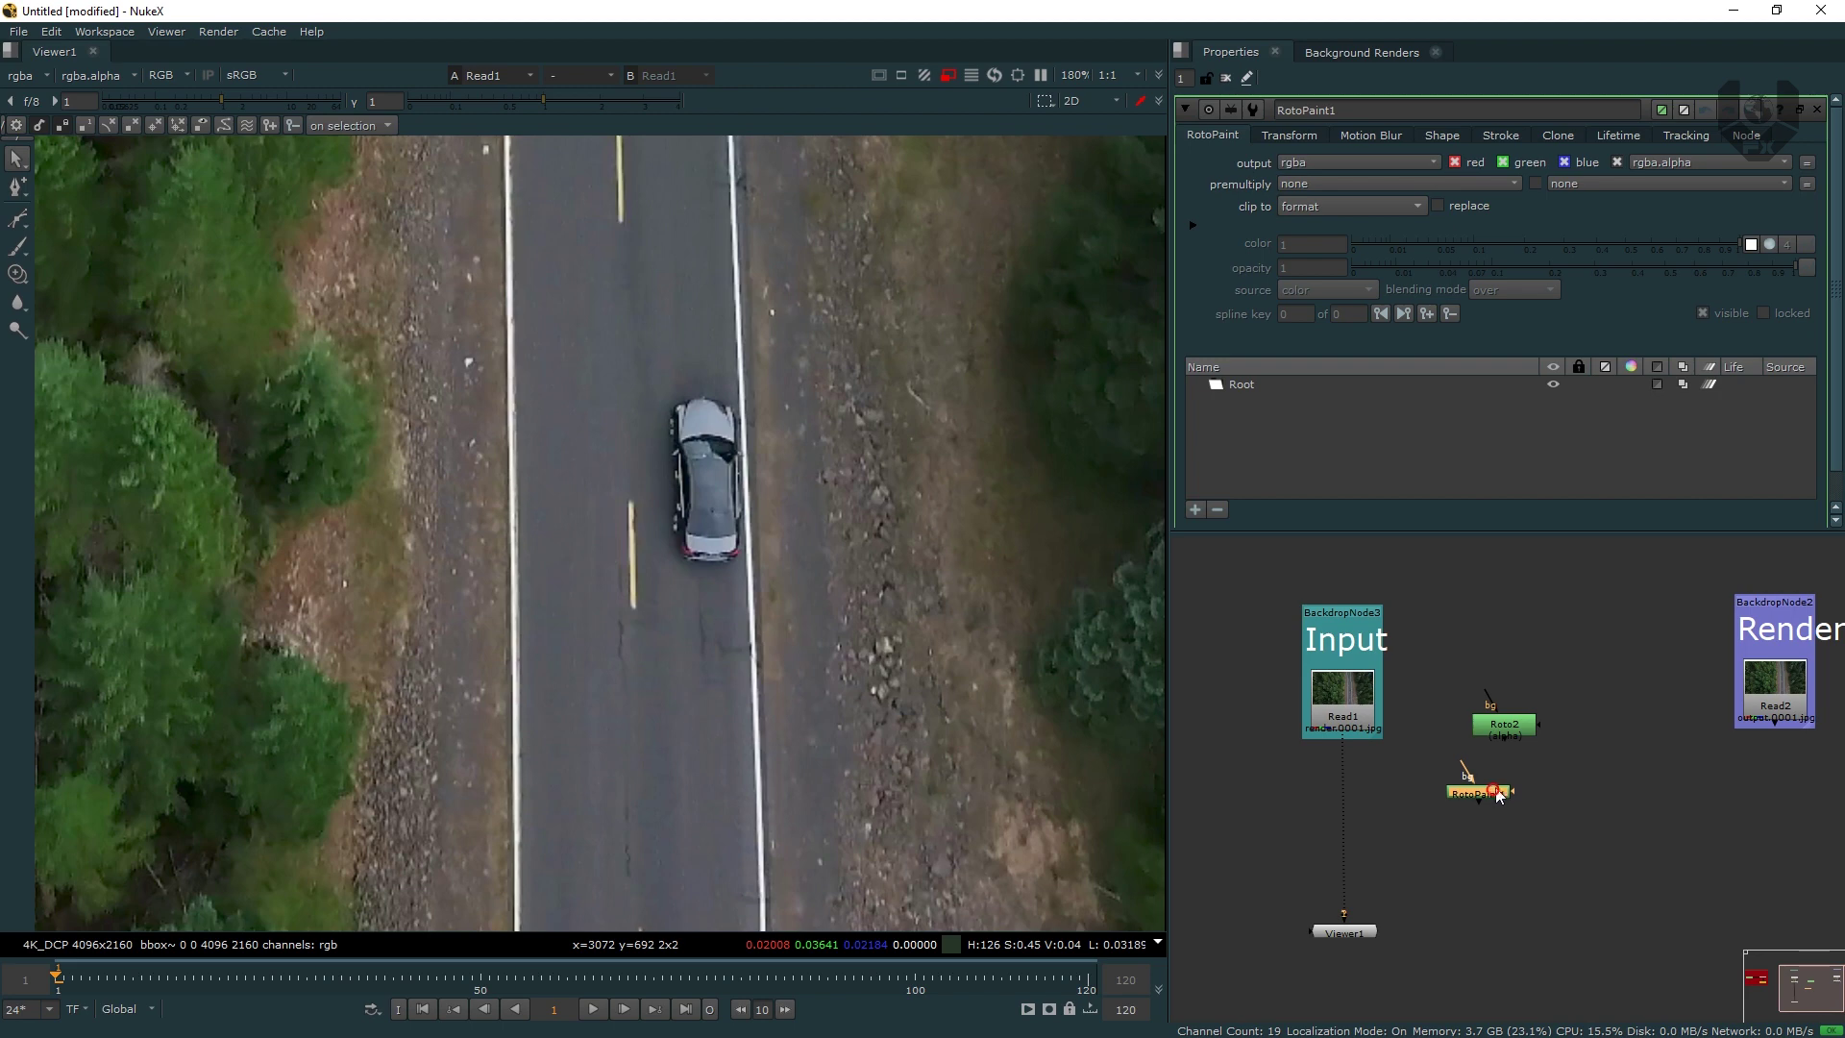
left_click(1495, 779)
left_click_drag(1505, 731, 1351, 794)
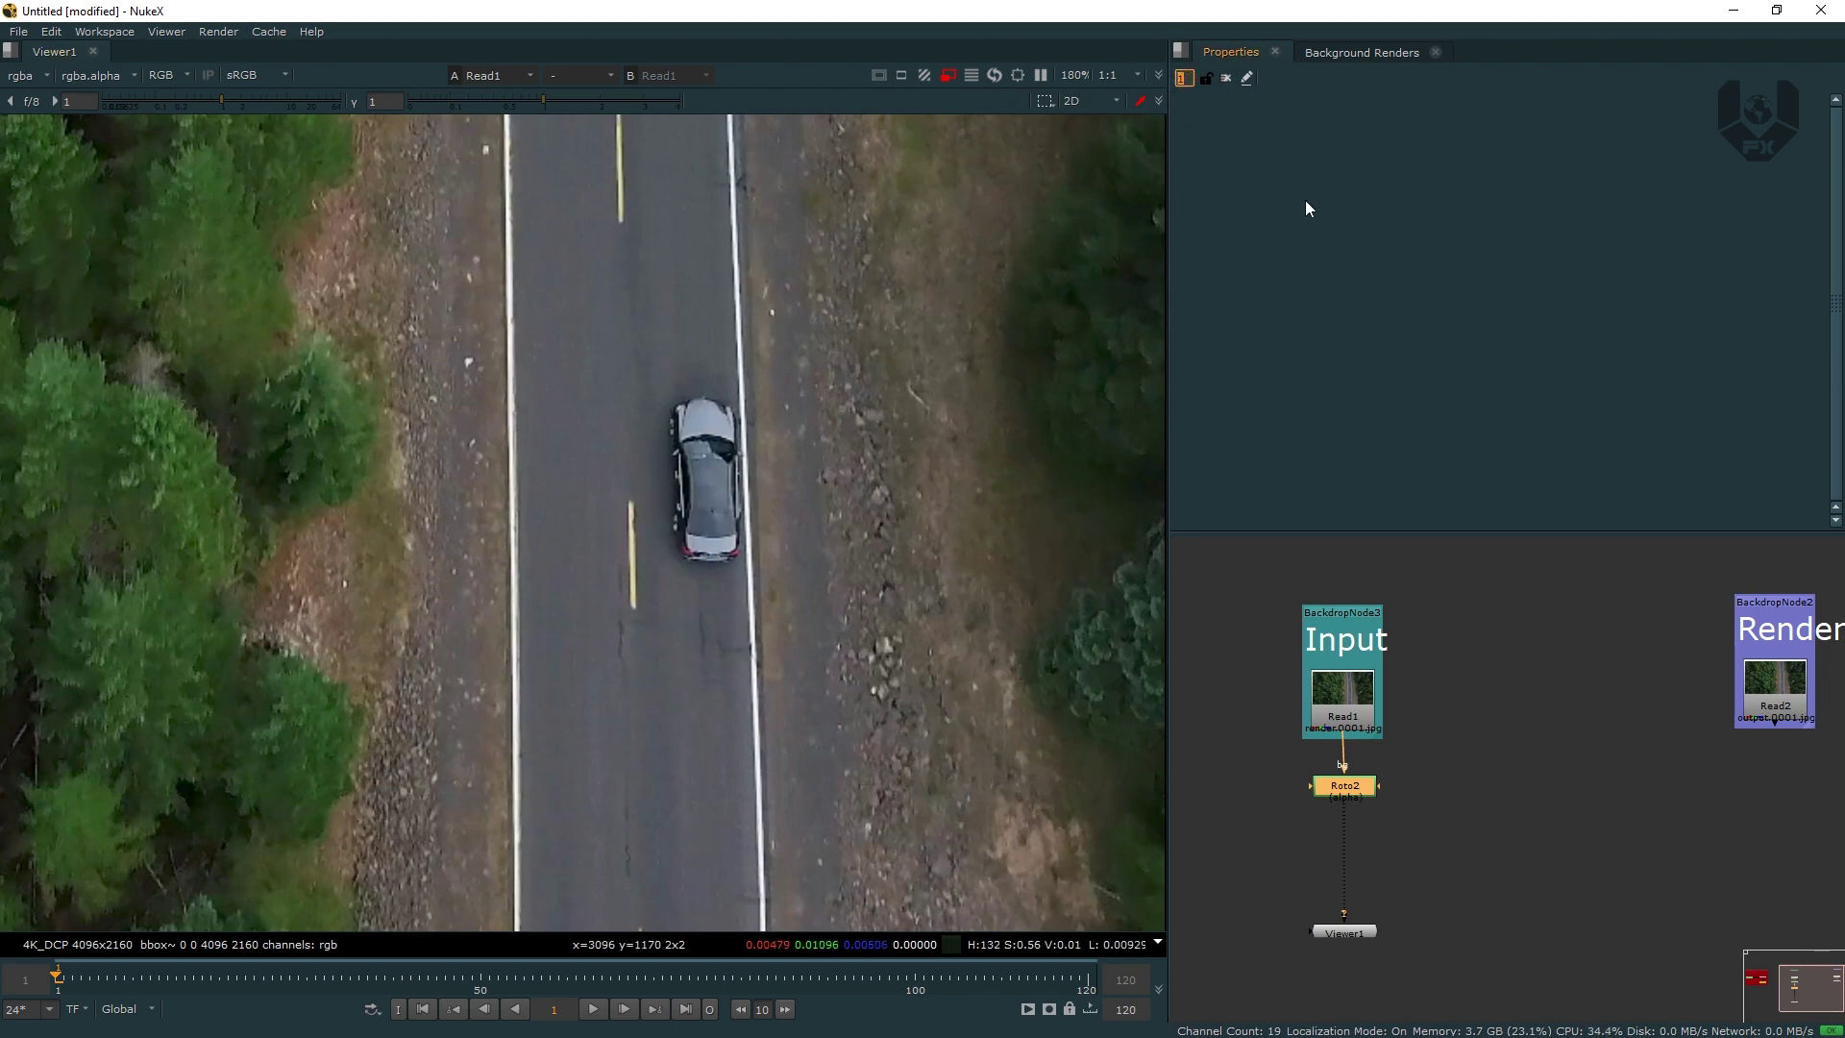
- Turn off the viewer's proxy mode to display the car footage at full resolution
left_click(1256, 652)
left_click(947, 77)
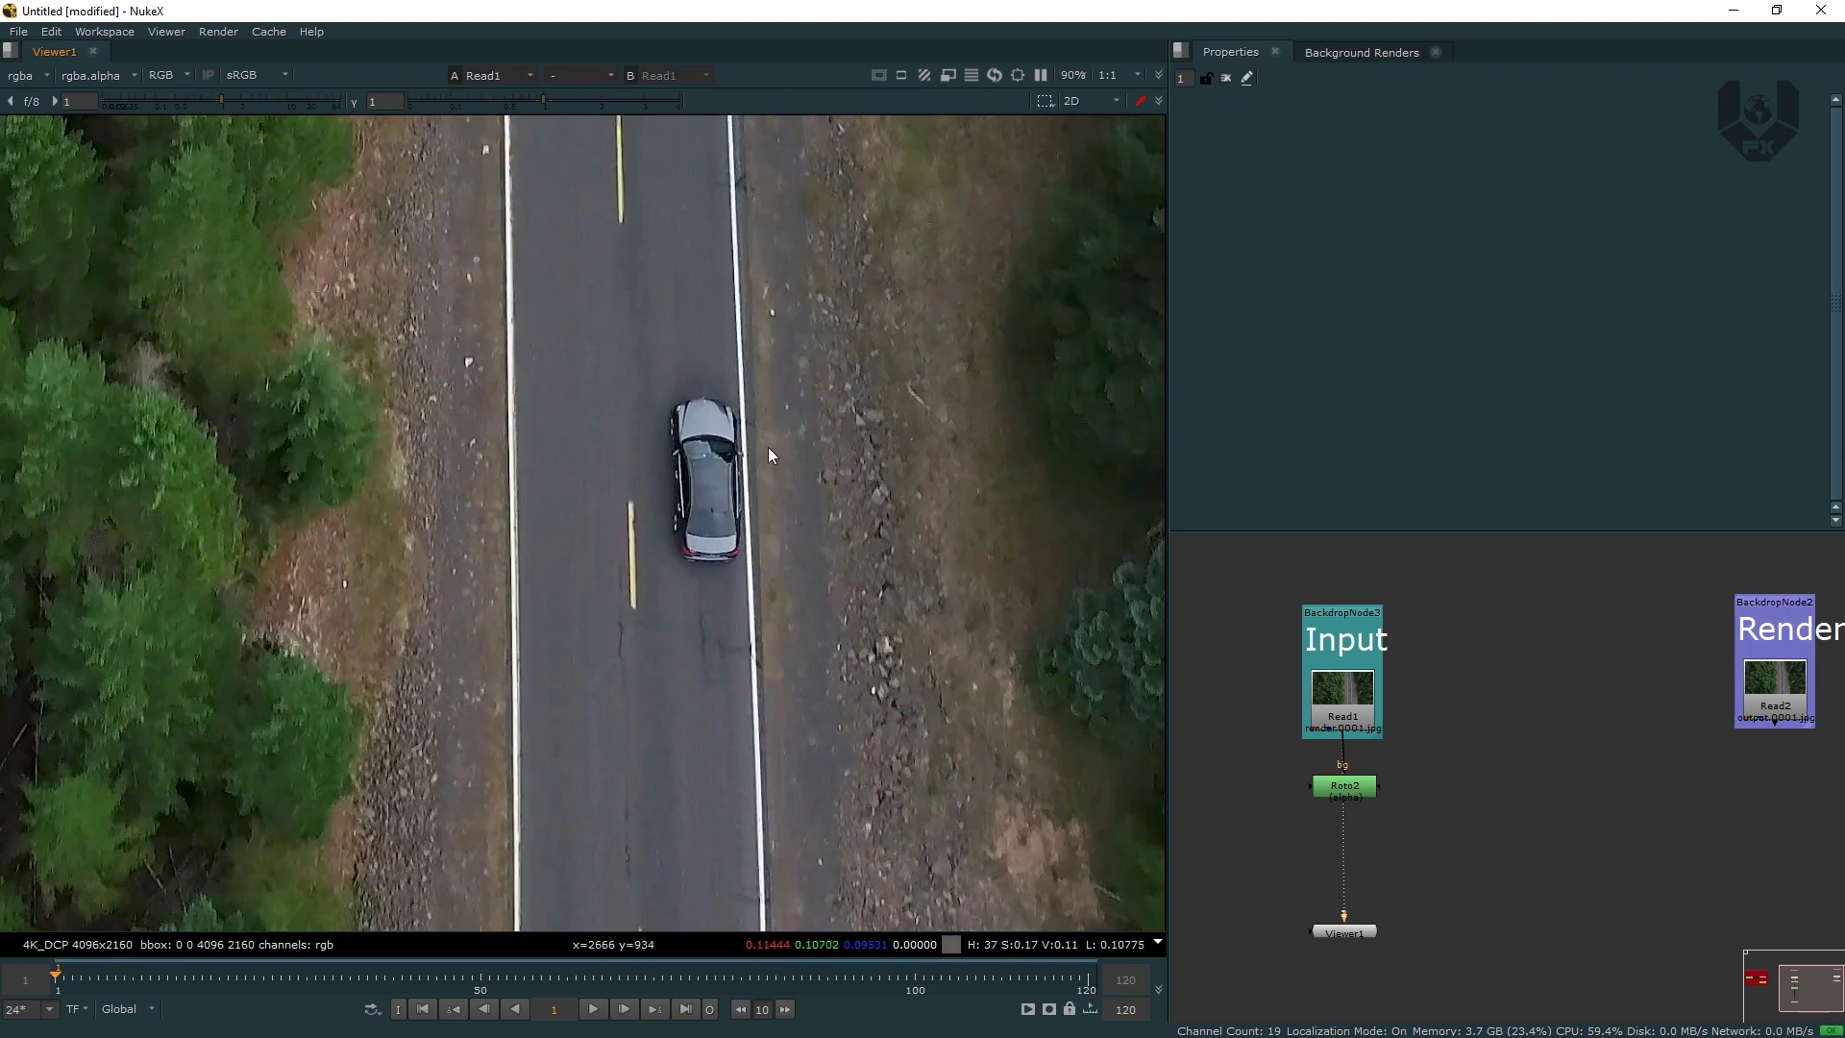
scroll(774, 440, "down", 5)
scroll(770, 423, "up", 6)
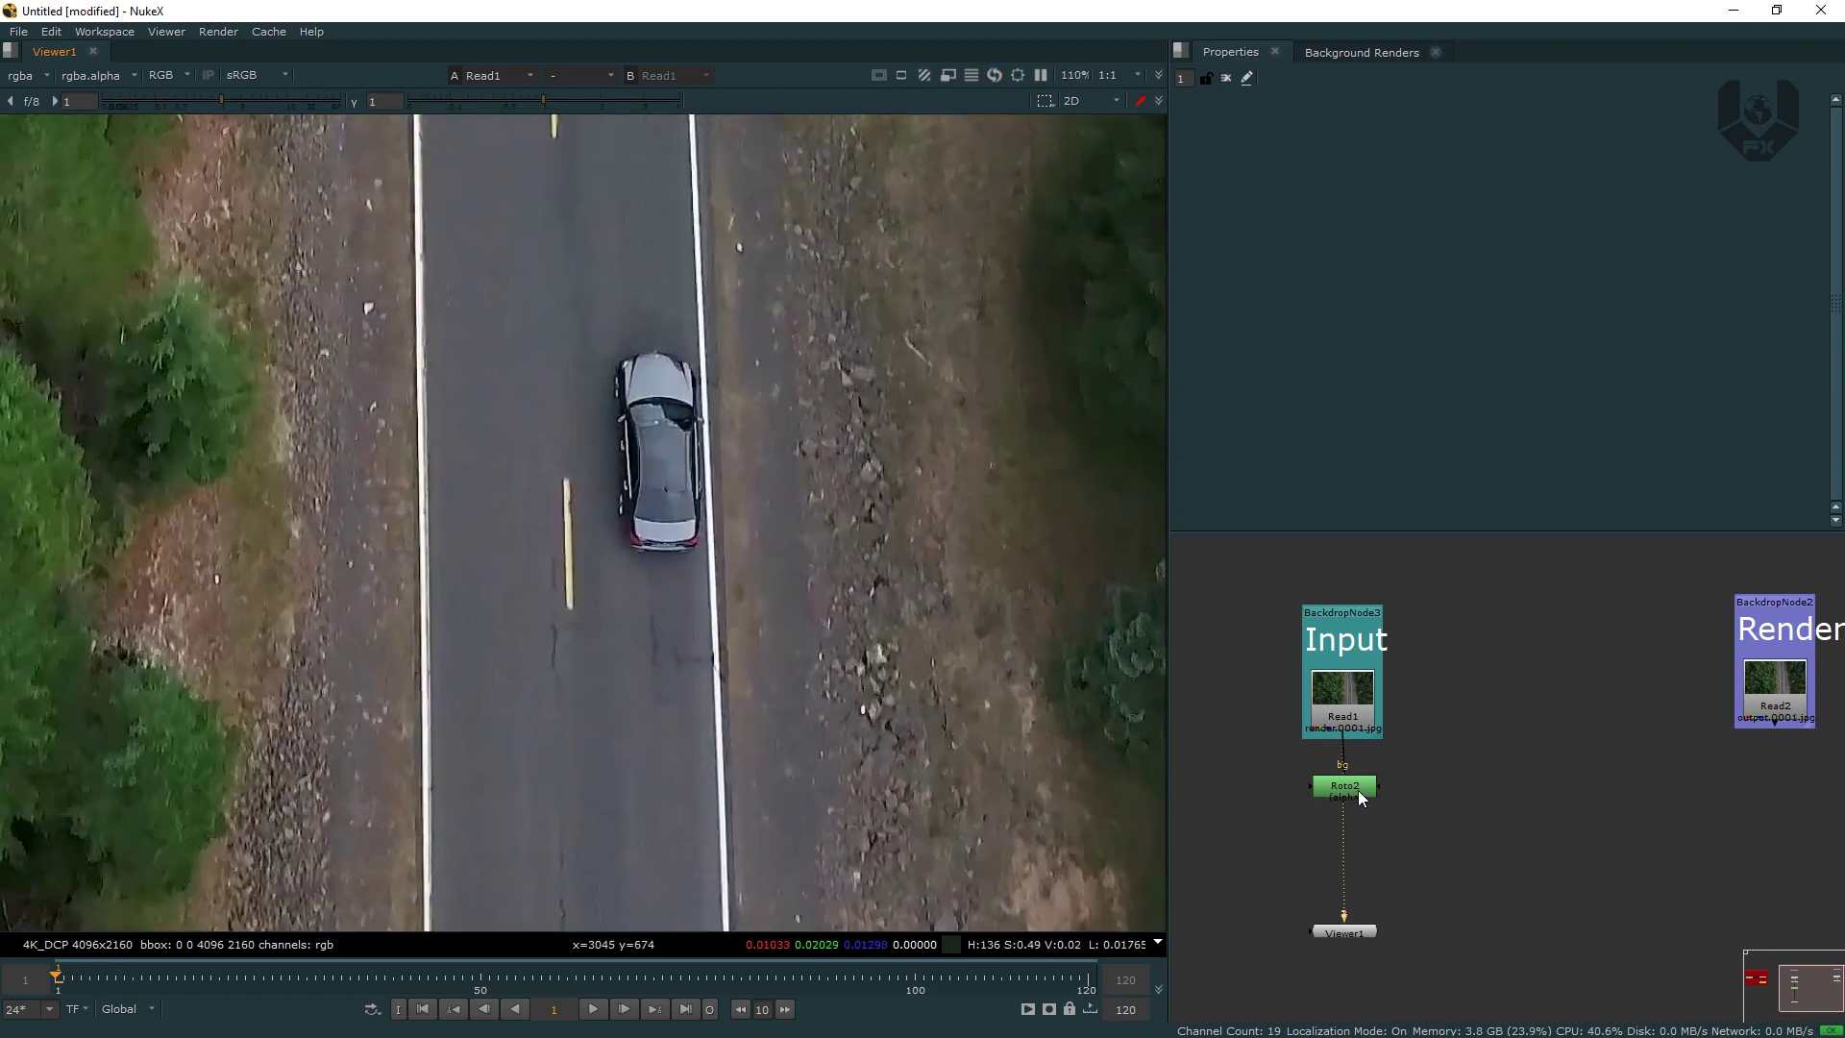
- Show the output of the Roto node below Read1 in the viewer and open the node's properties
mouse_move(1358, 790)
left_mouse_down()
mouse_move(1407, 798)
mouse_move(1352, 782)
left_mouse_up()
left_click(1417, 776)
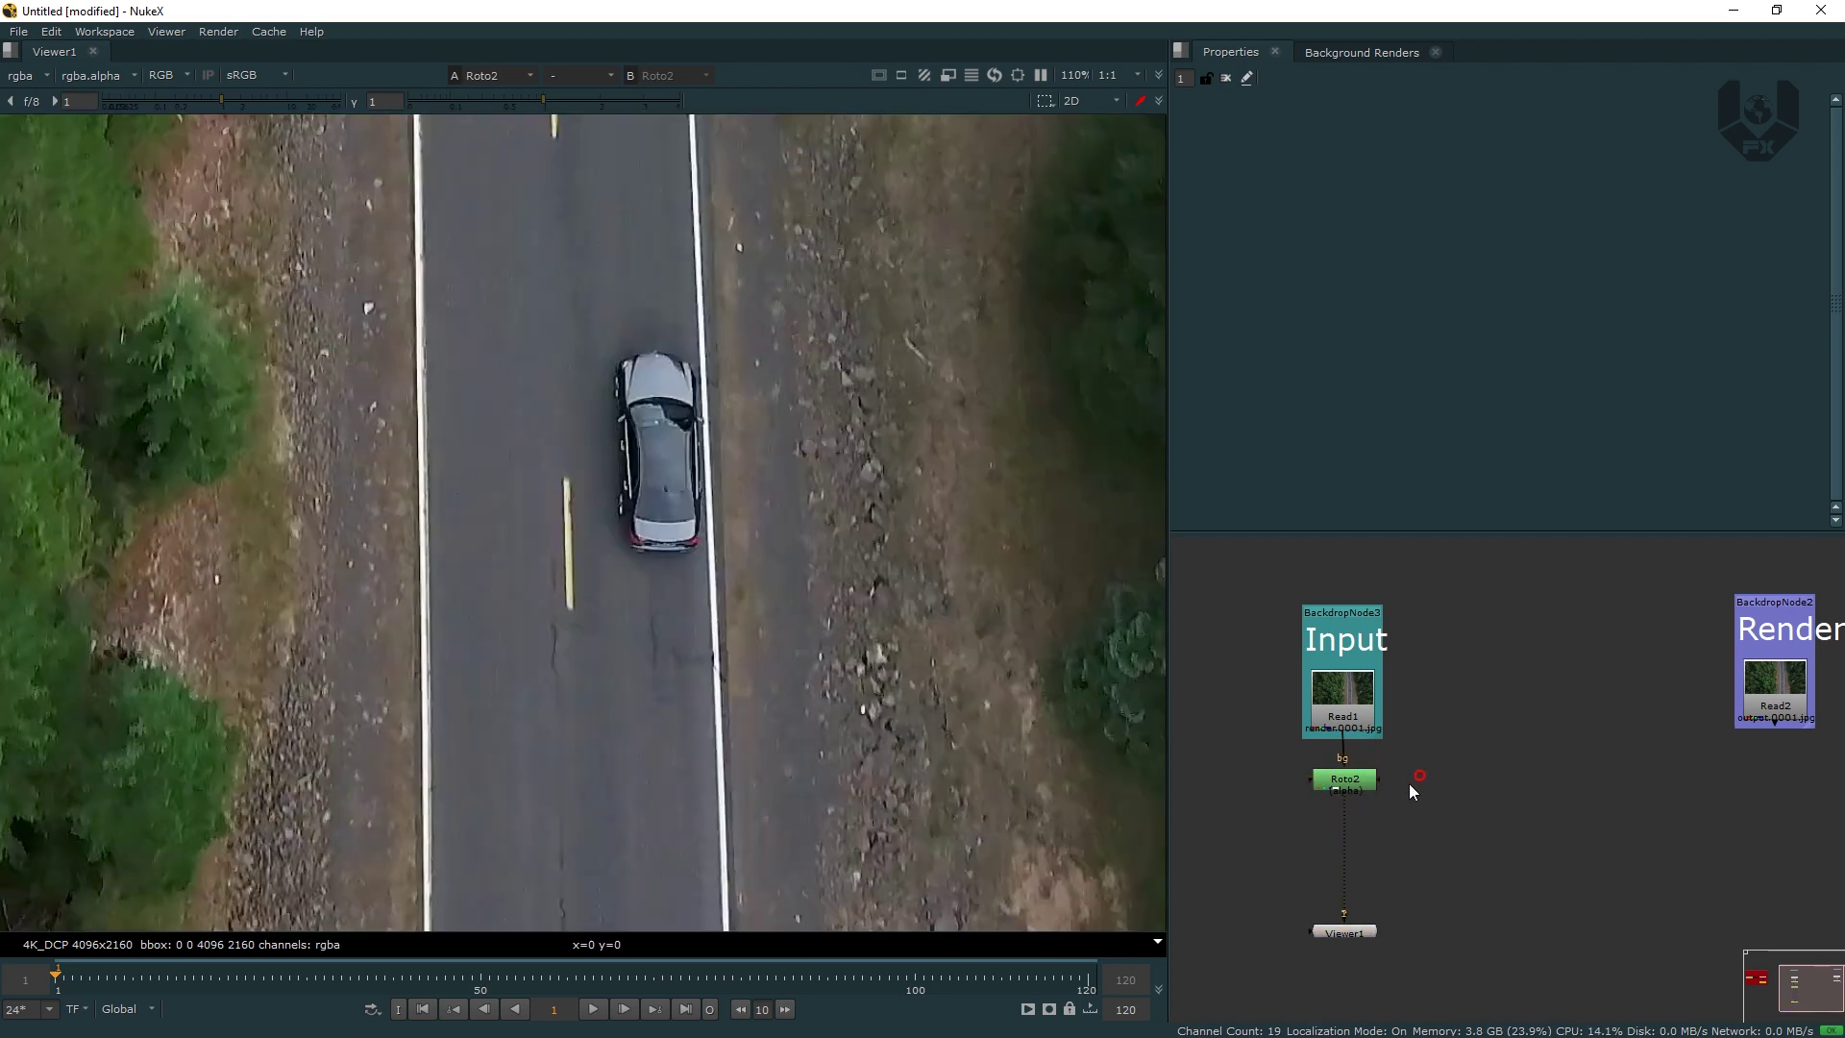
double_click(1355, 791)
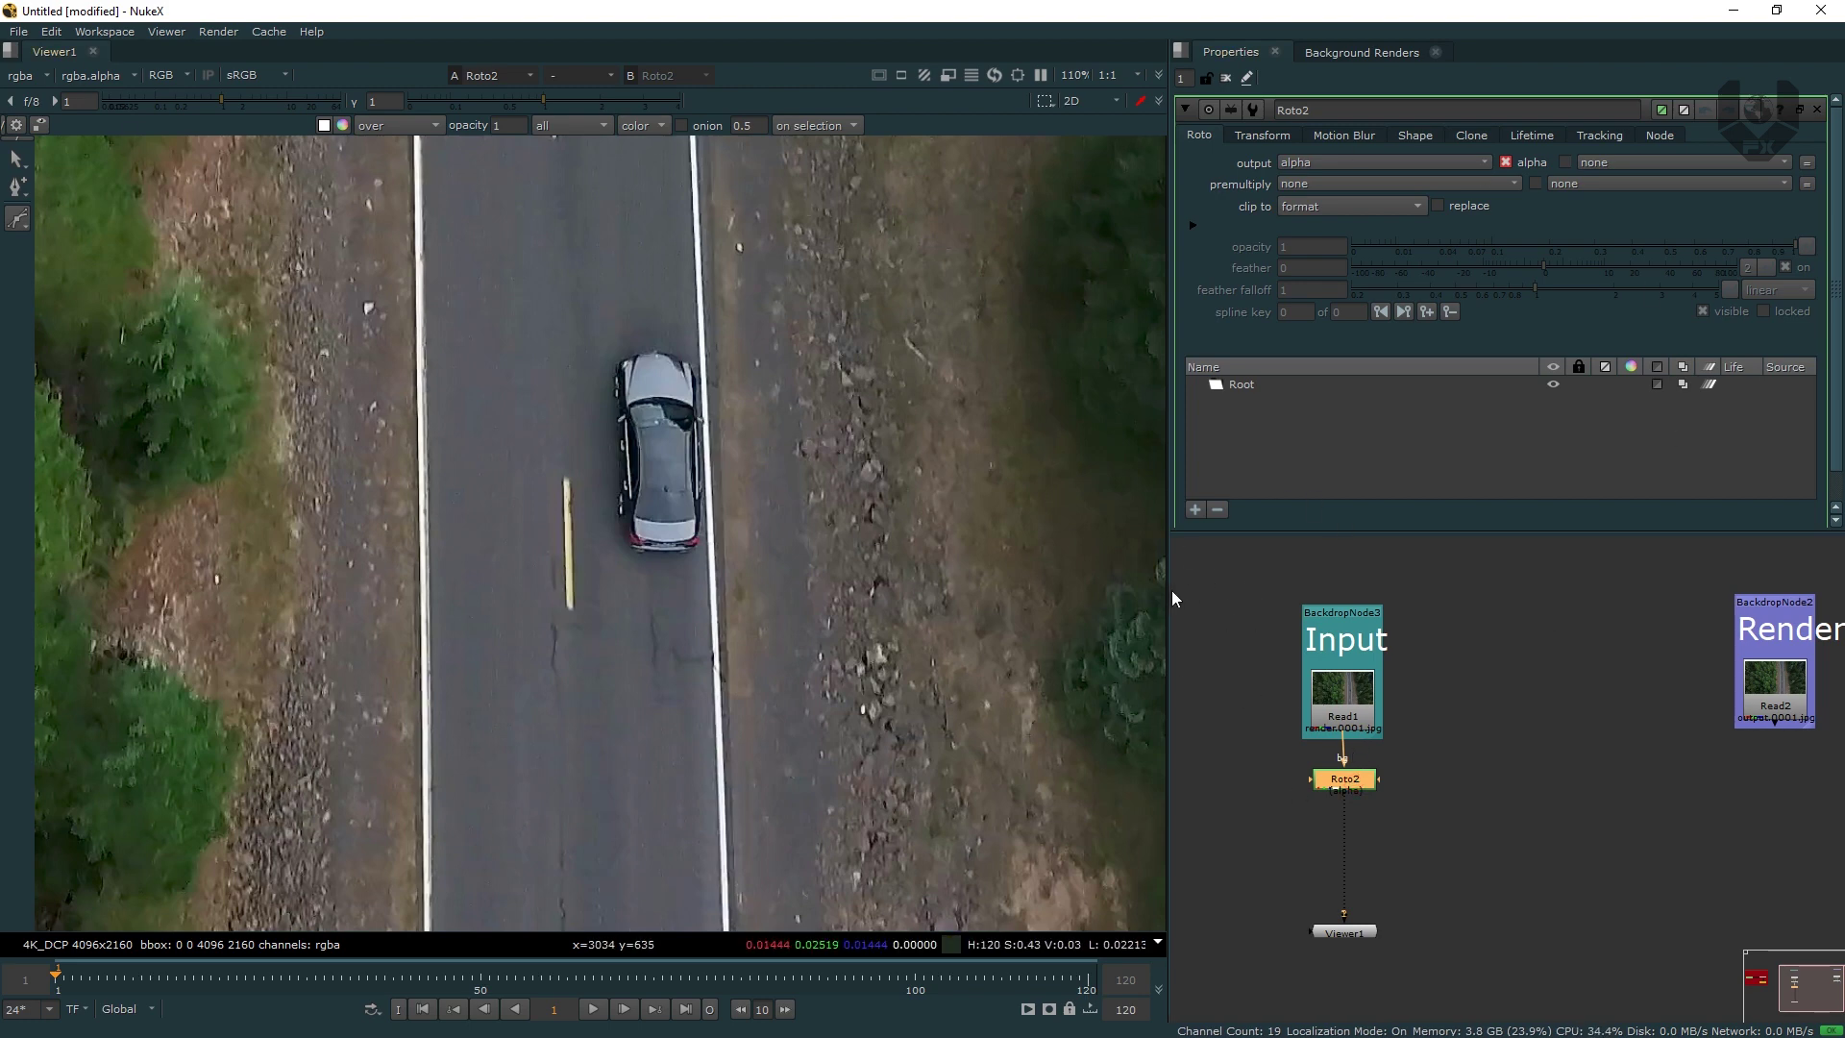
- Draw a closed Bezier shape loosely around the car on frame 1
middle_click_drag(769, 456, 729, 538)
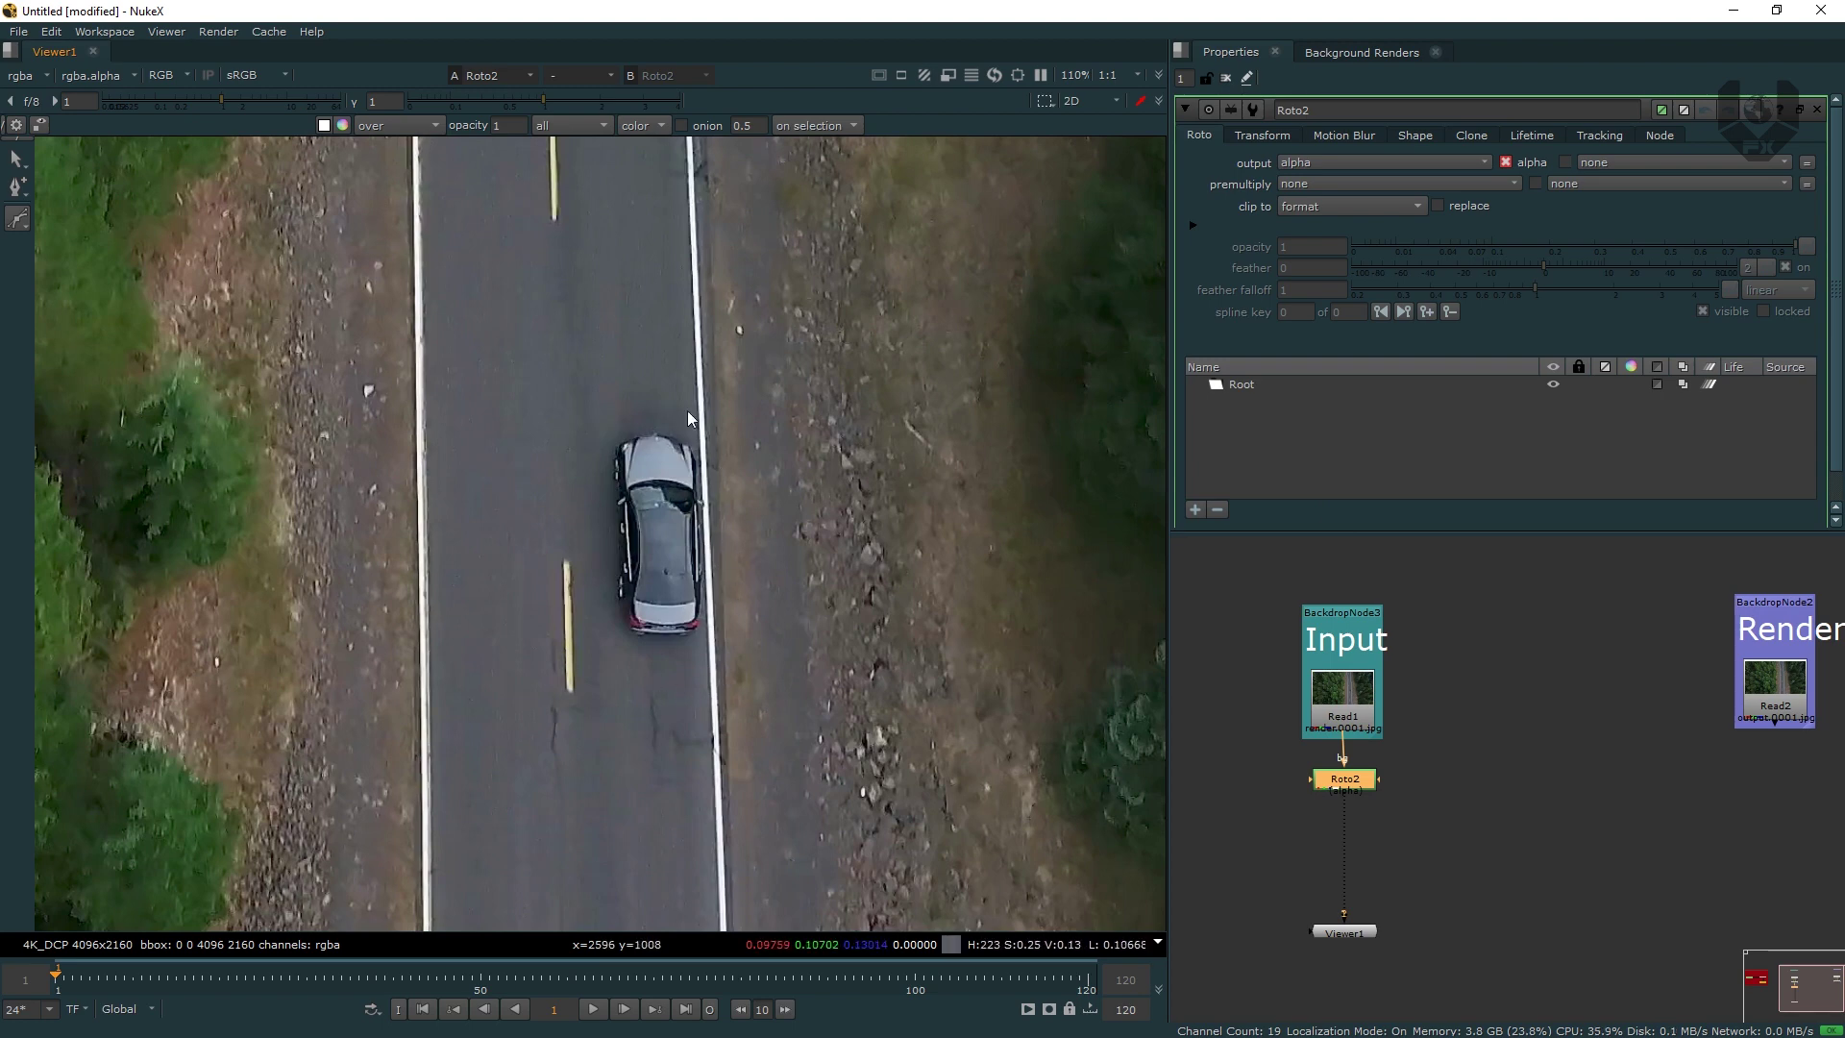
left_click(573, 419)
left_click(537, 496)
left_click(545, 637)
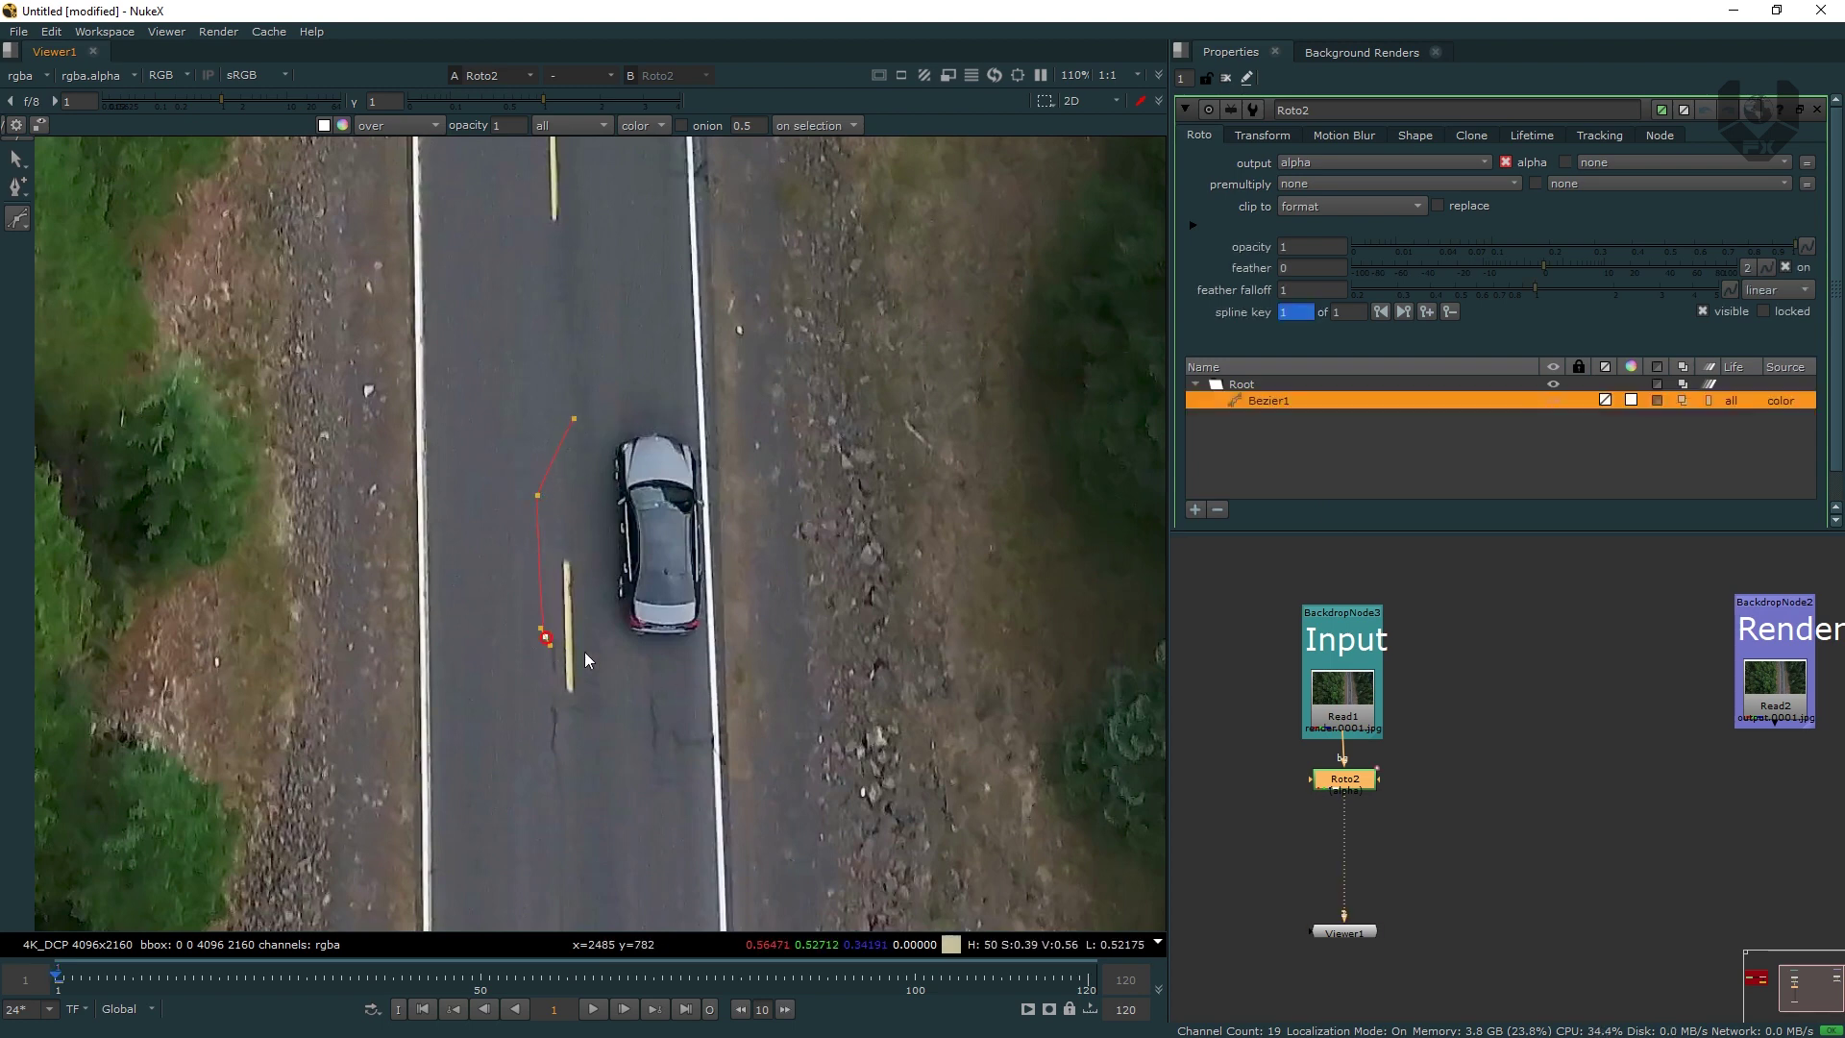
left_click(772, 587)
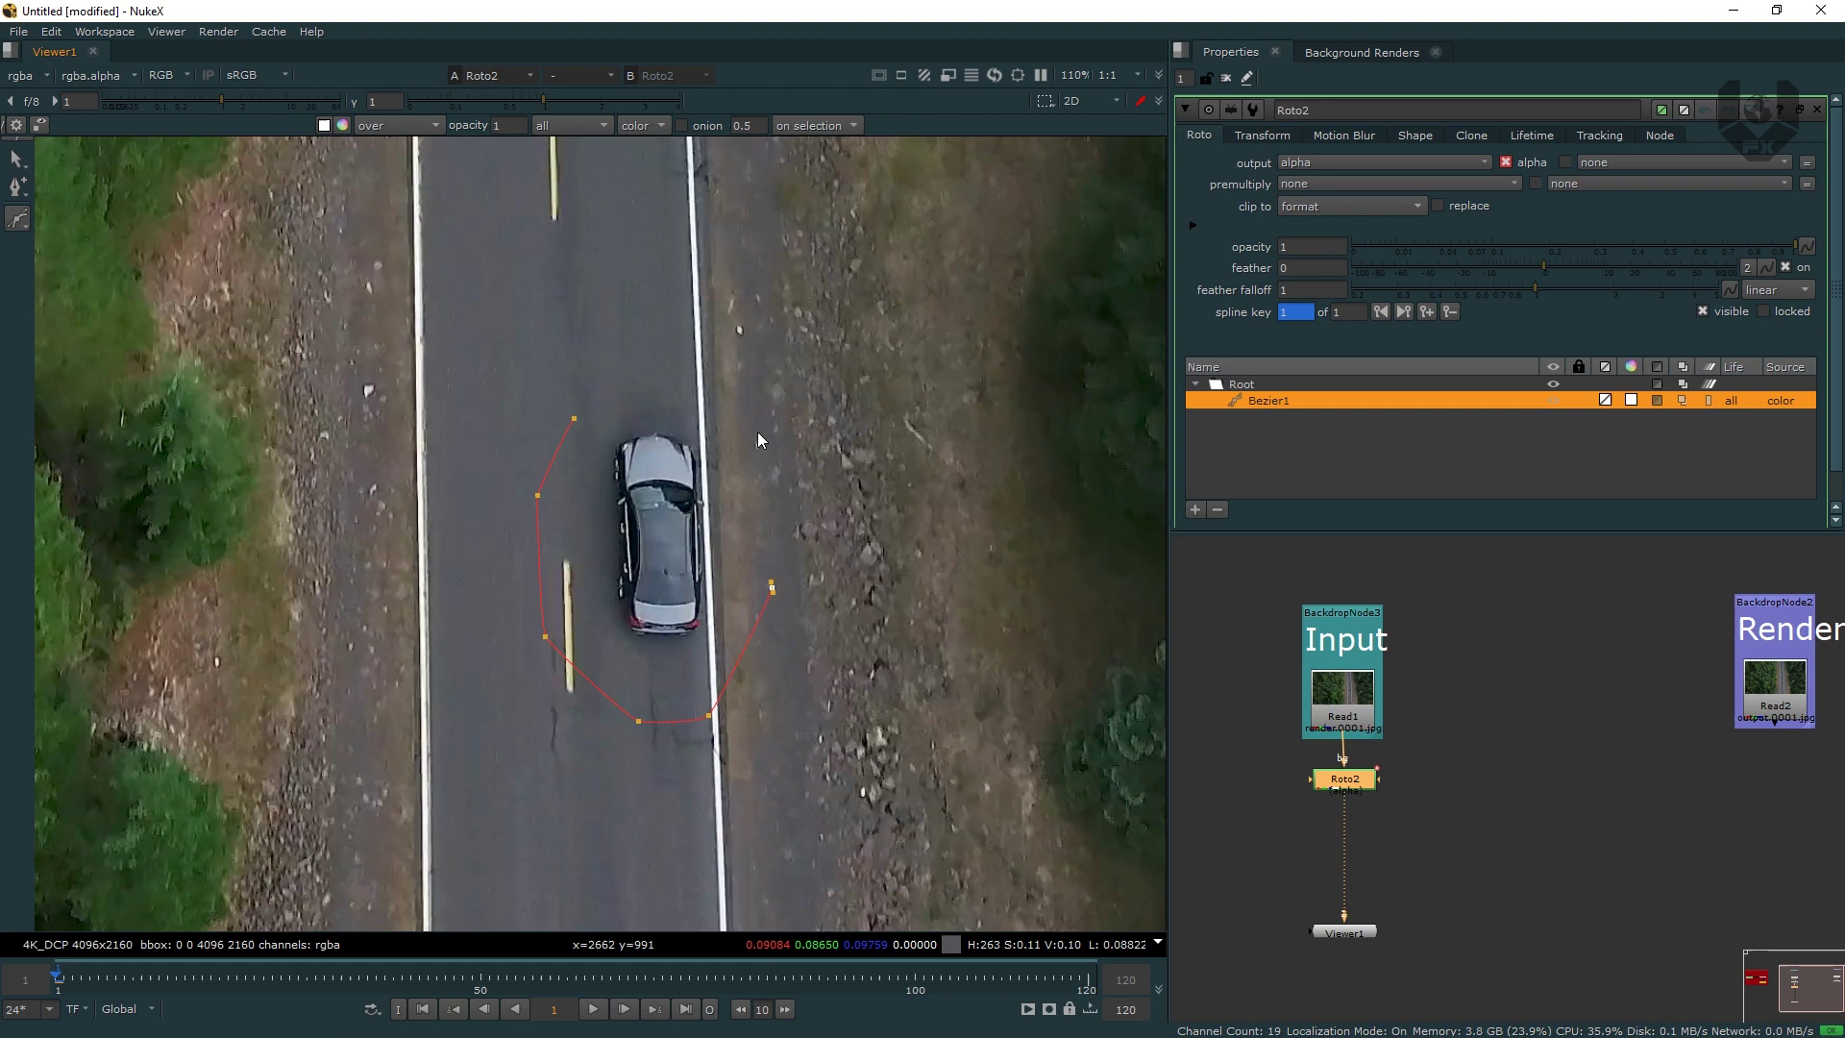
left_click(579, 421)
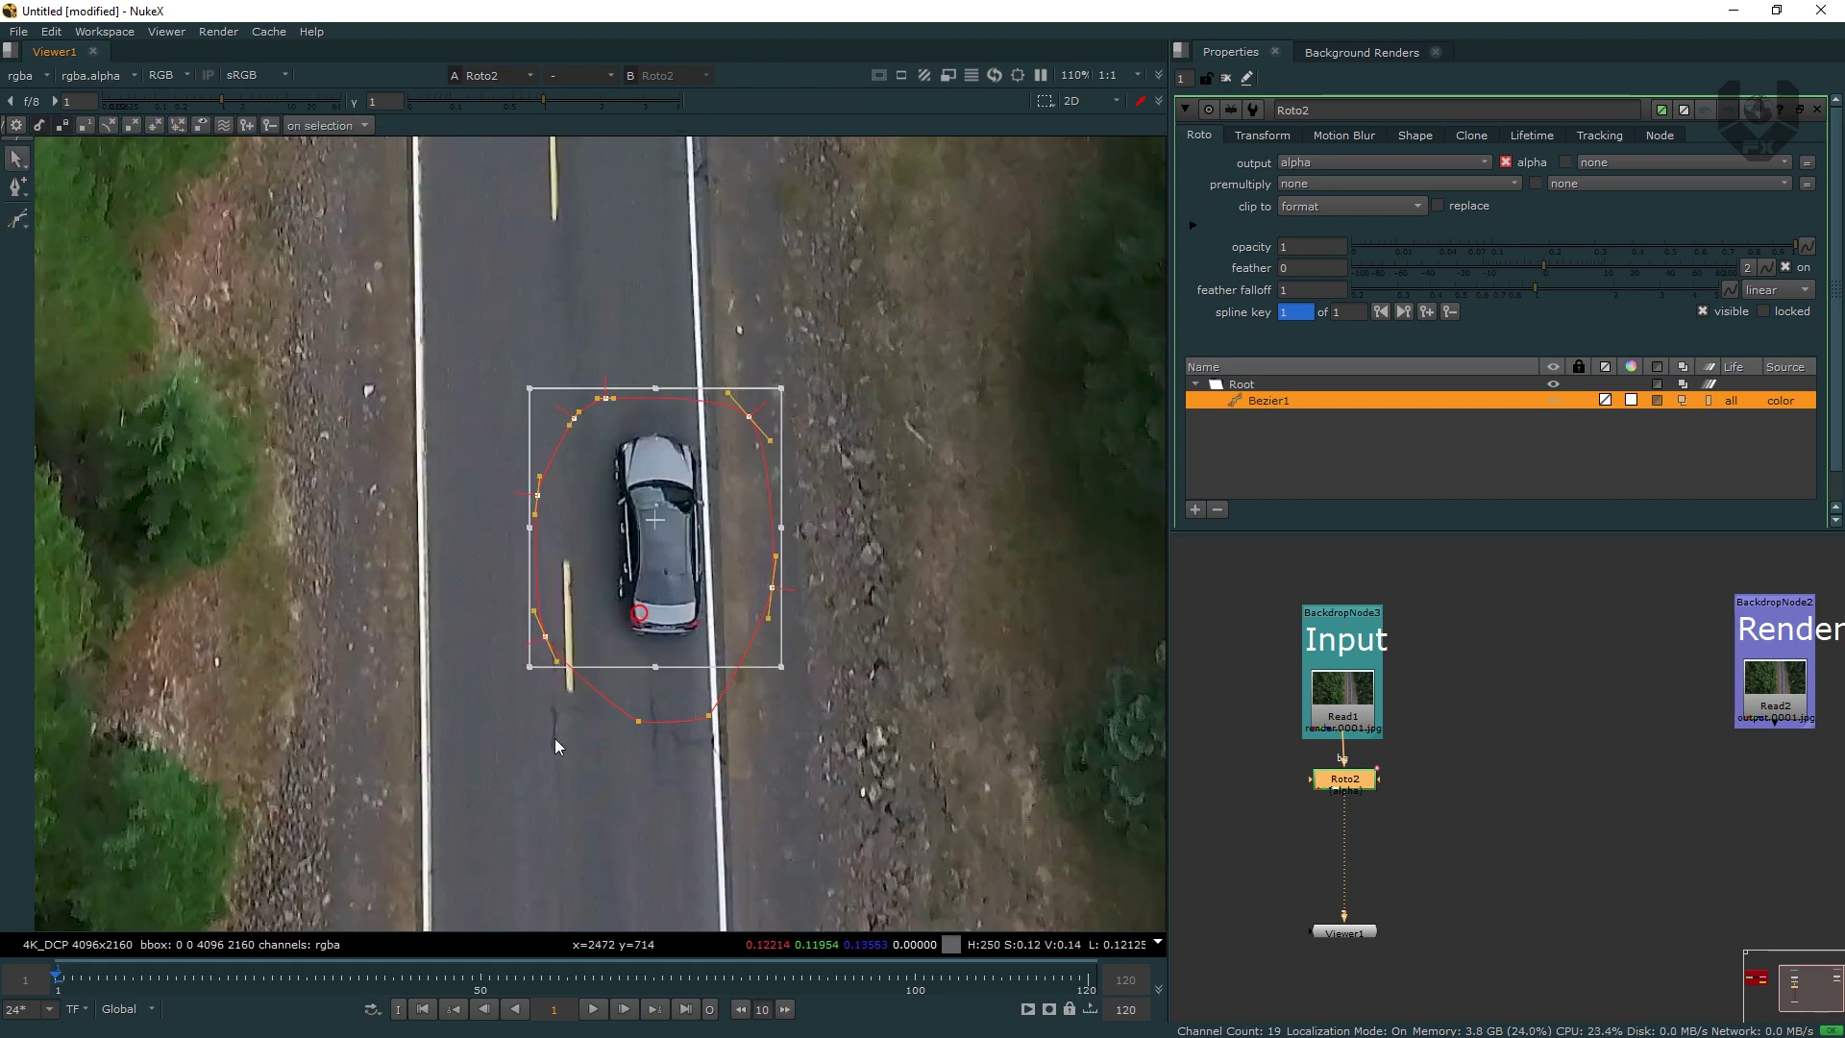
- Adjust the side and lower points of the Bezier so the outline fits more closely and smoothly around the car
left_click(541, 641)
left_click_drag(544, 638, 562, 638)
left_click_drag(639, 716, 715, 686)
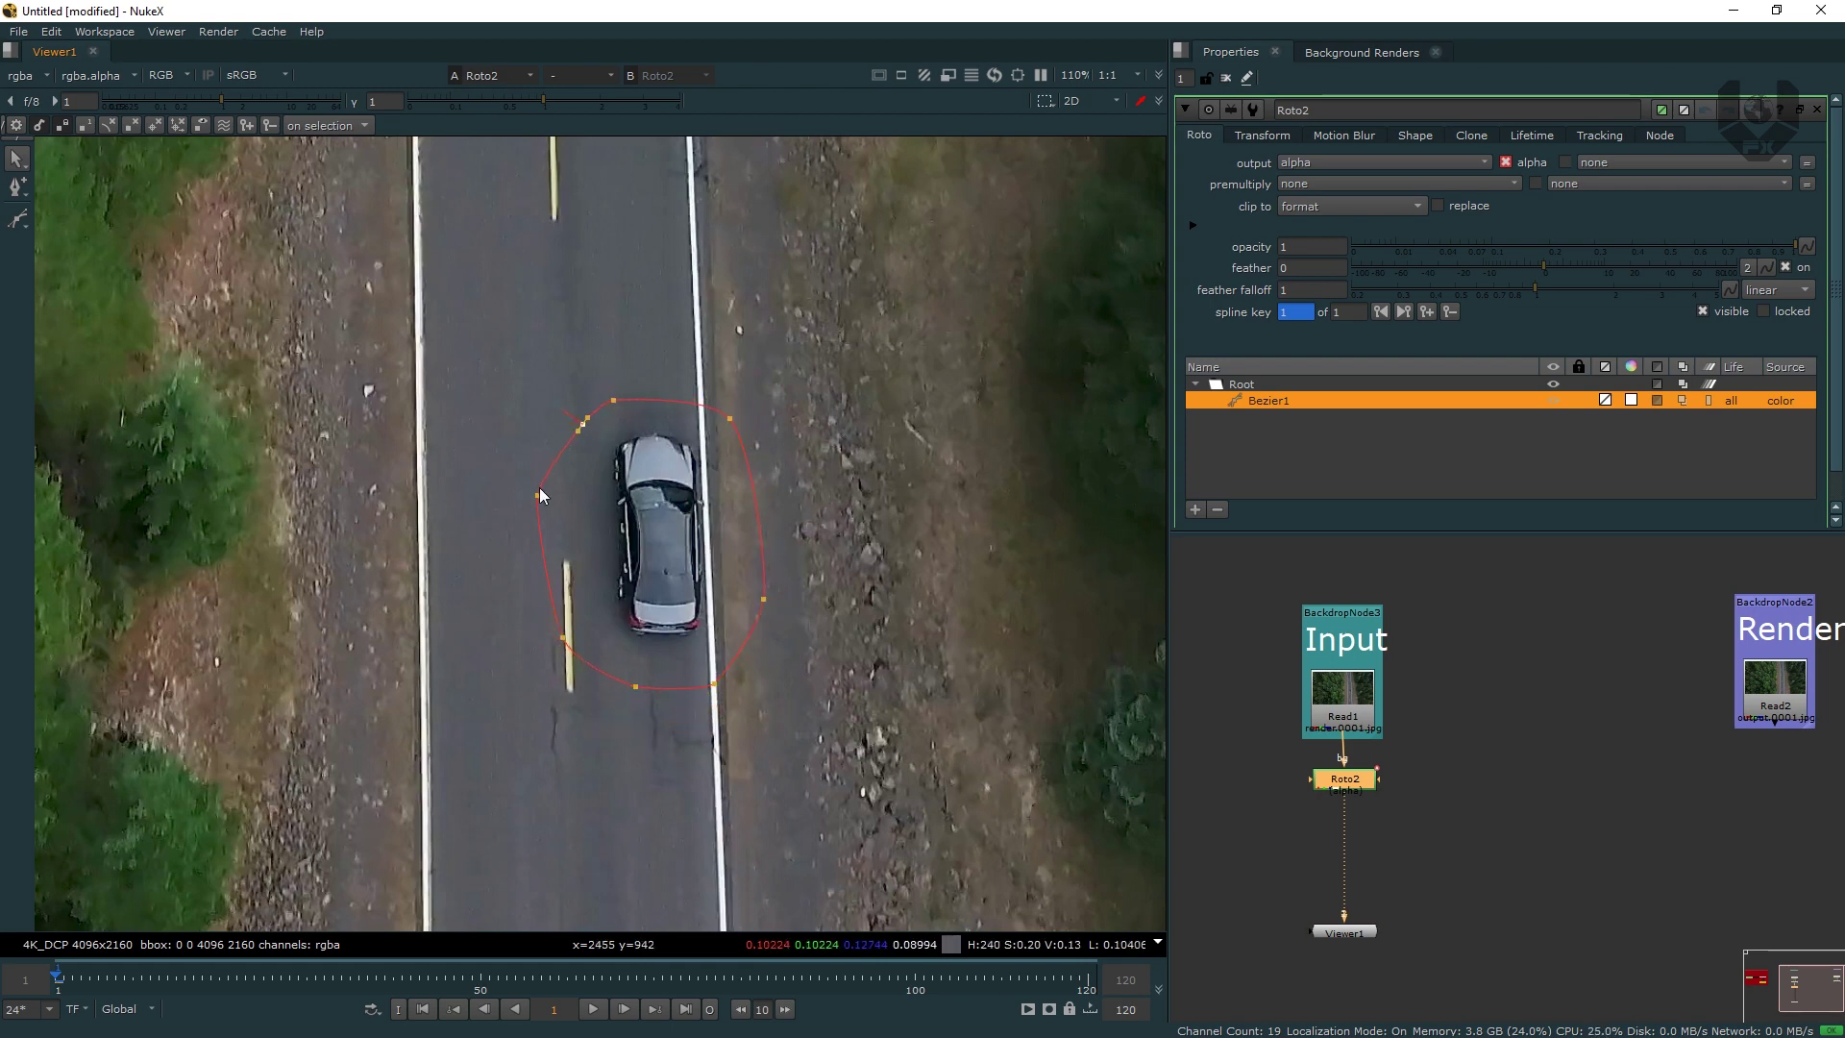
left_click_drag(539, 495, 555, 499)
left_click(564, 641)
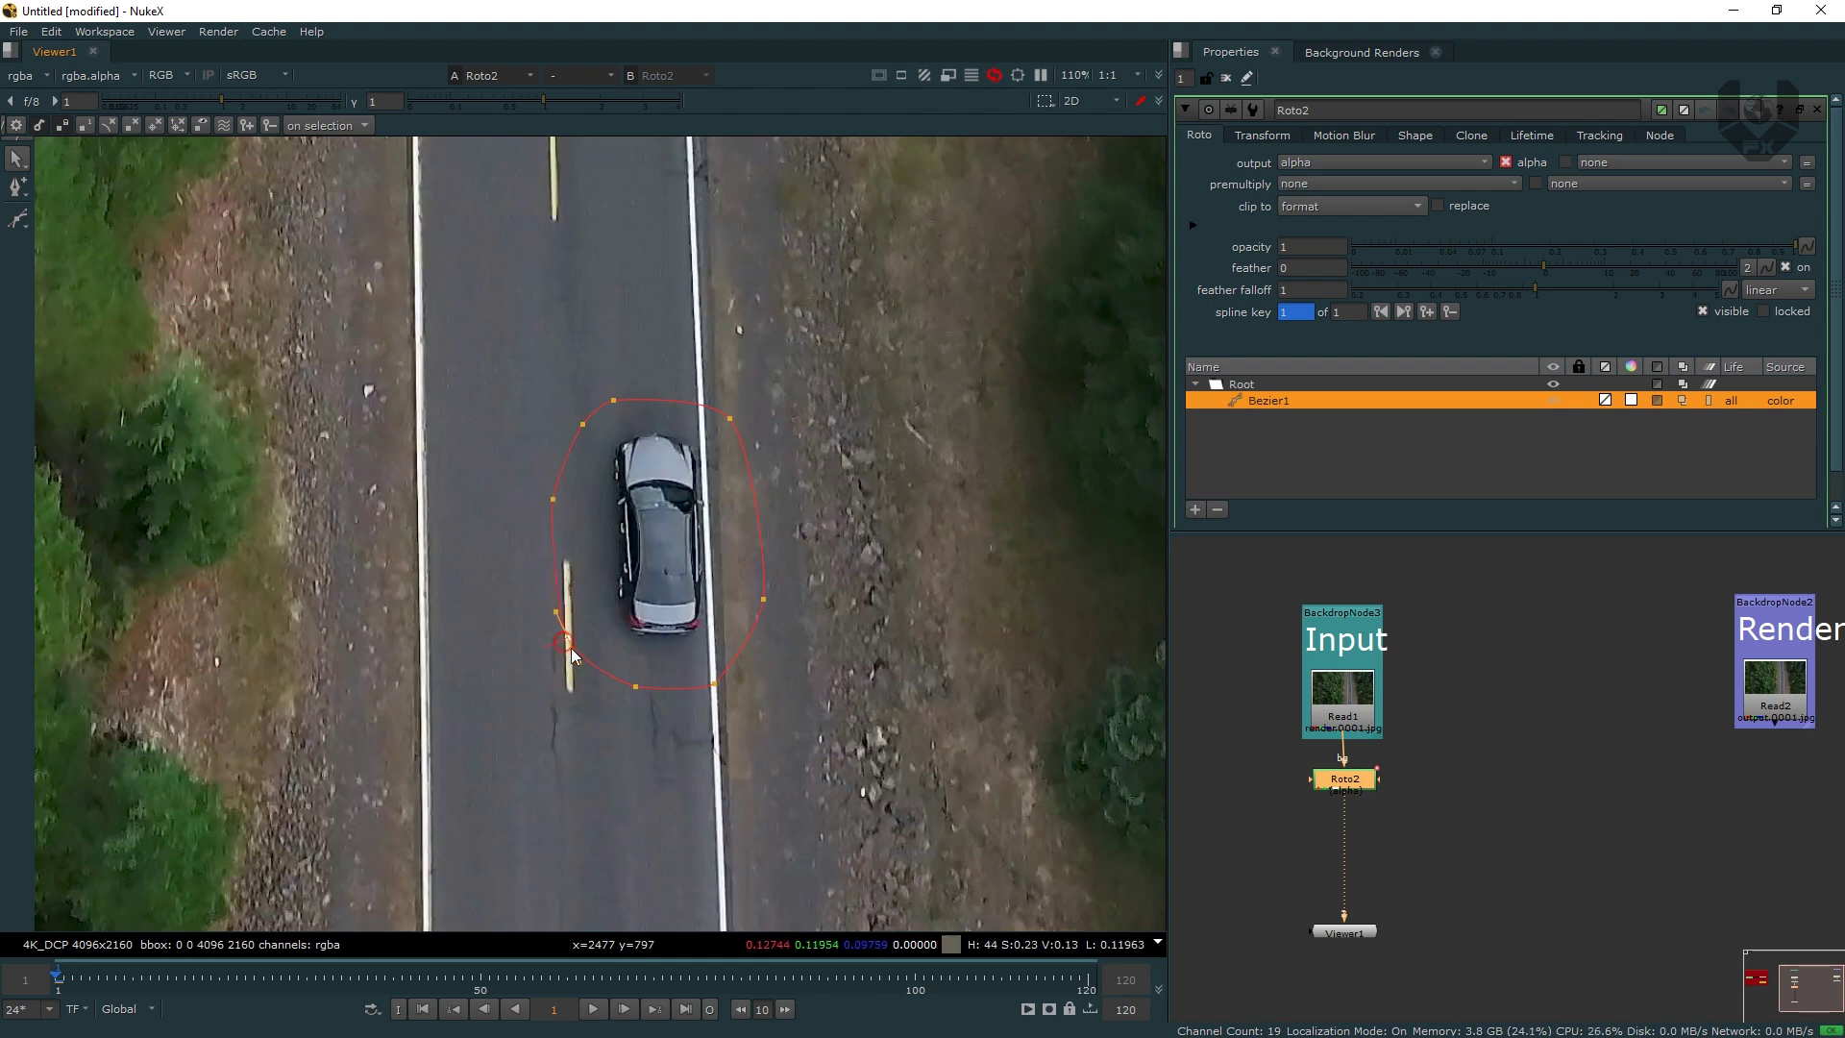
left_click_drag(581, 670, 578, 644)
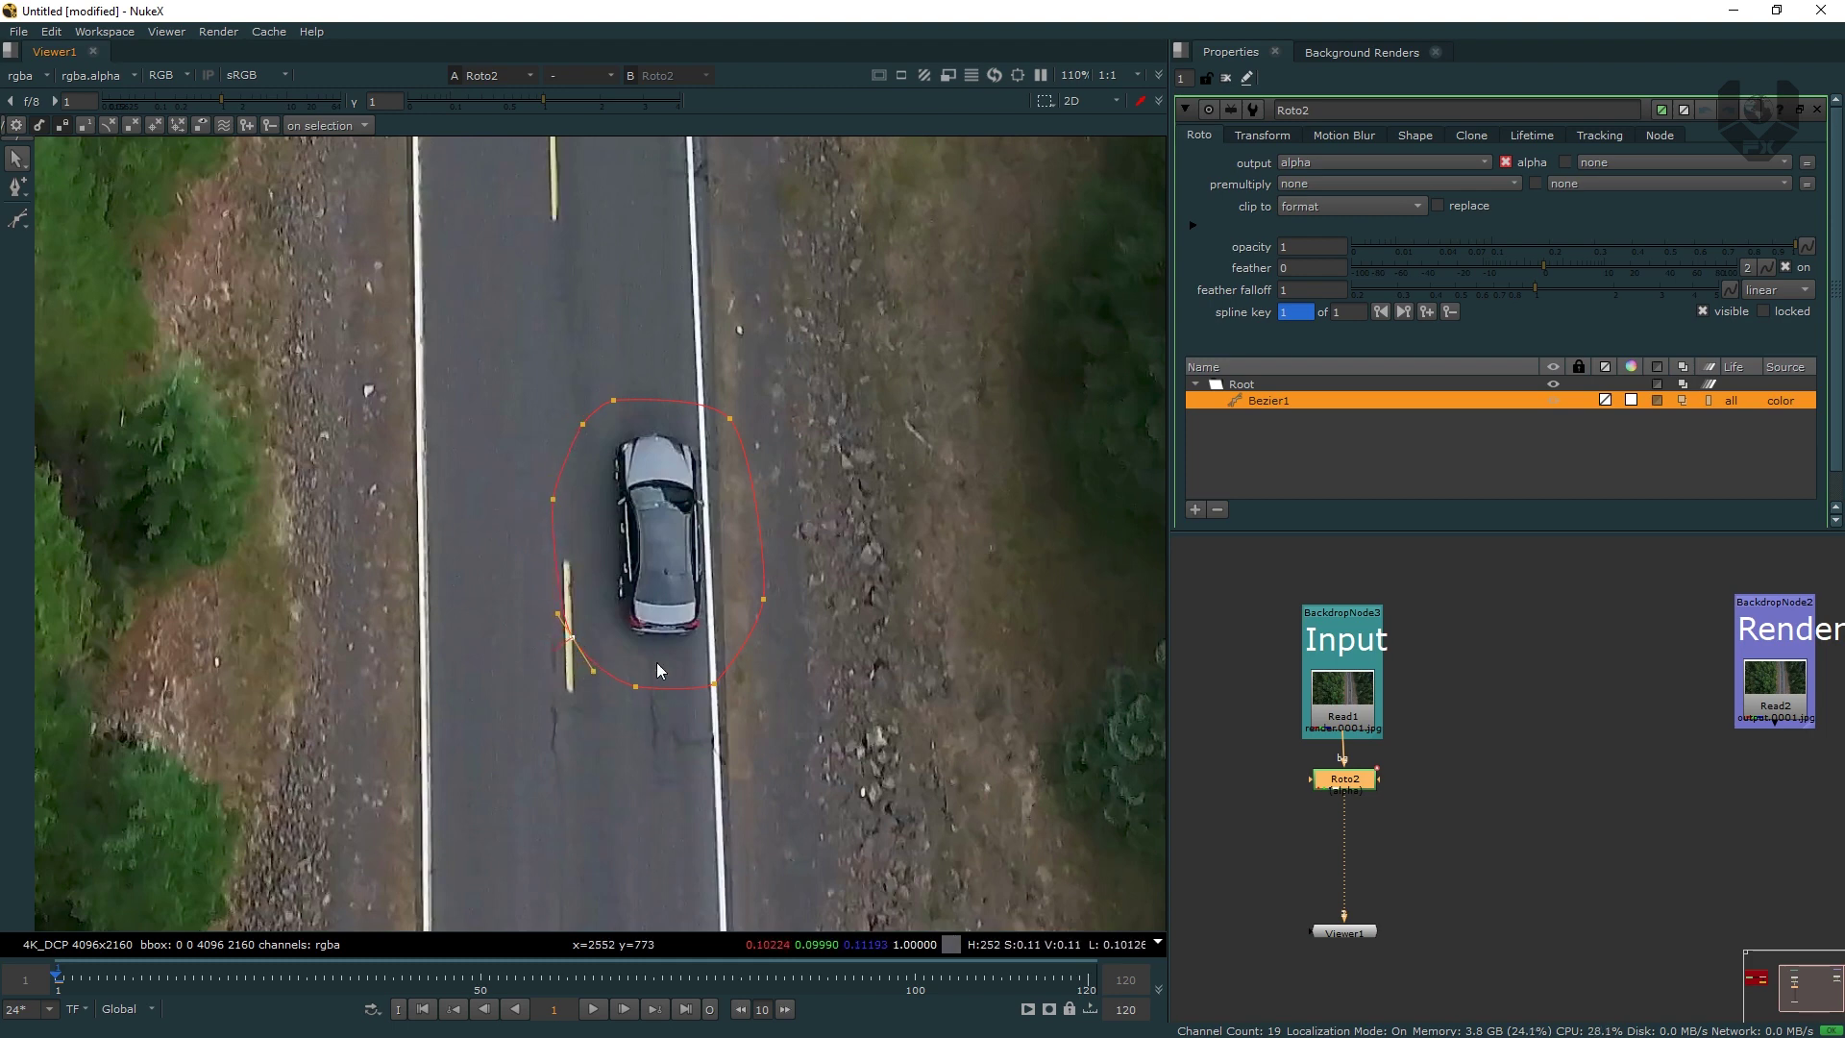
left_click(713, 688)
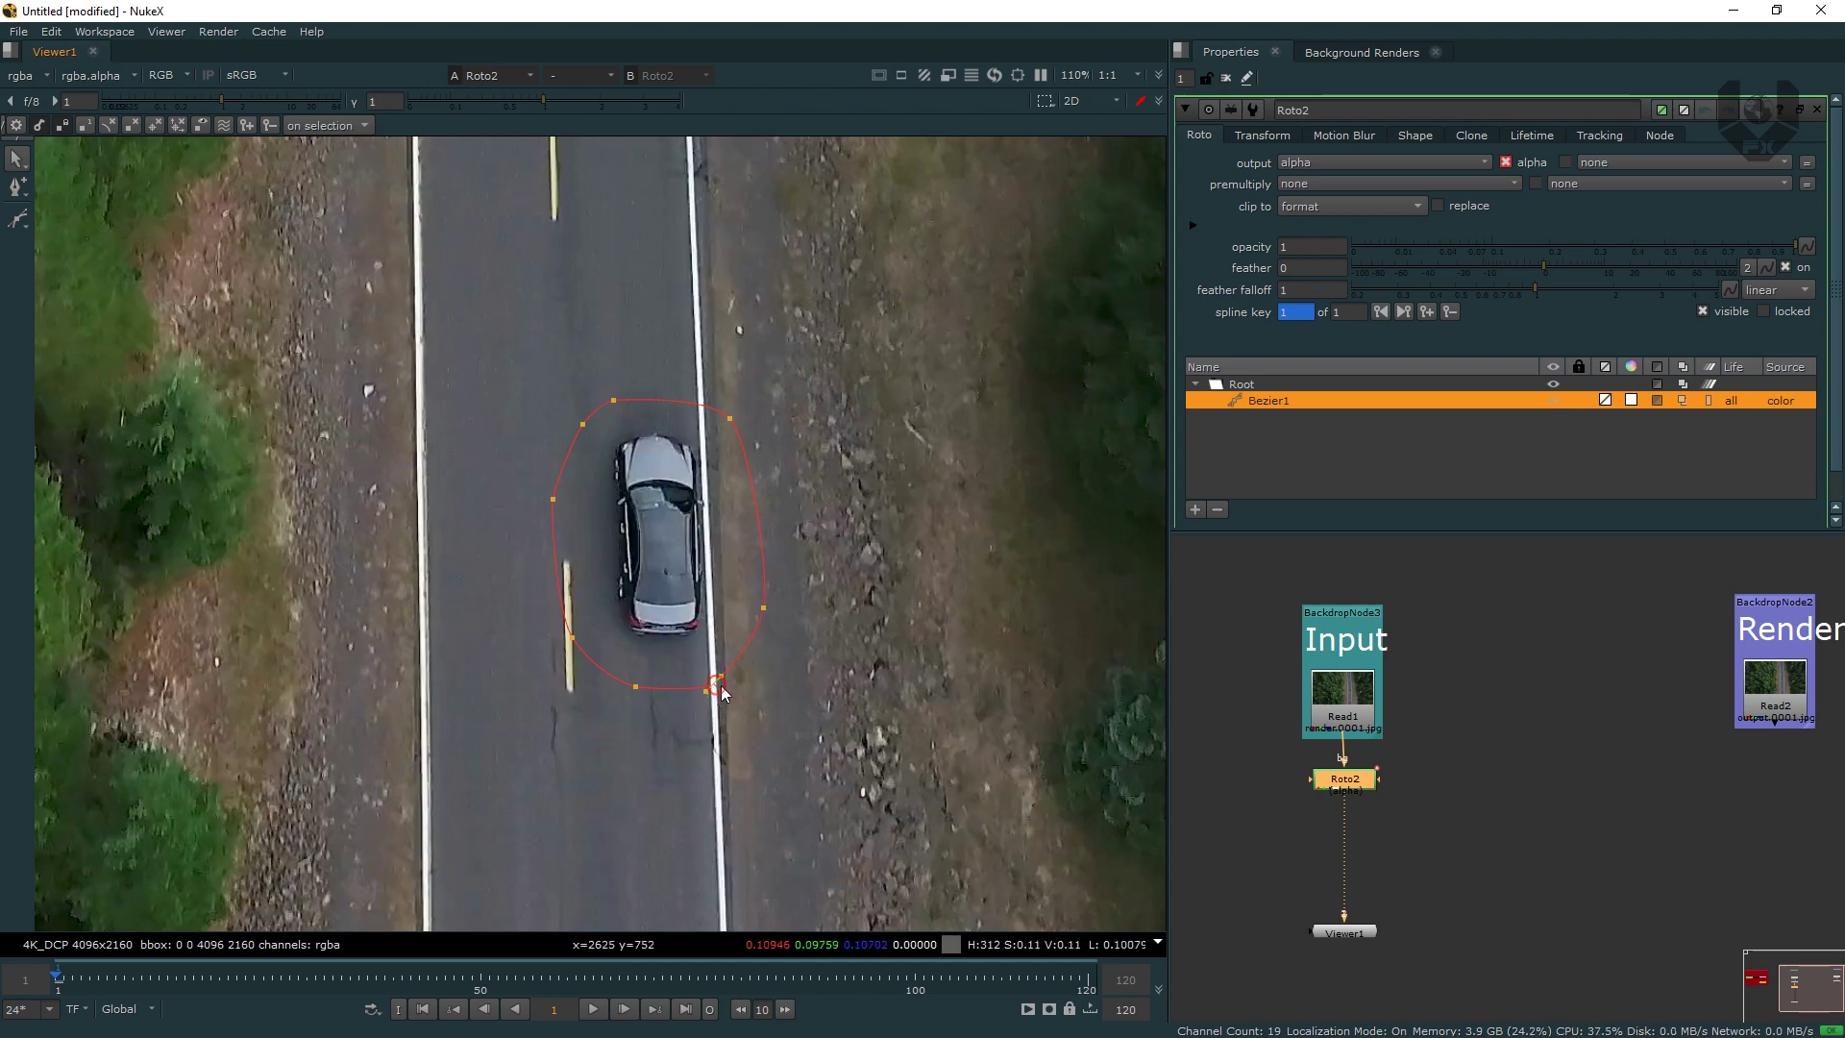
left_click(635, 684)
- On frame 120, move the whole Bezier shape onto the car and enlarge it slightly to fit
left_click_drag(840, 344, 539, 749)
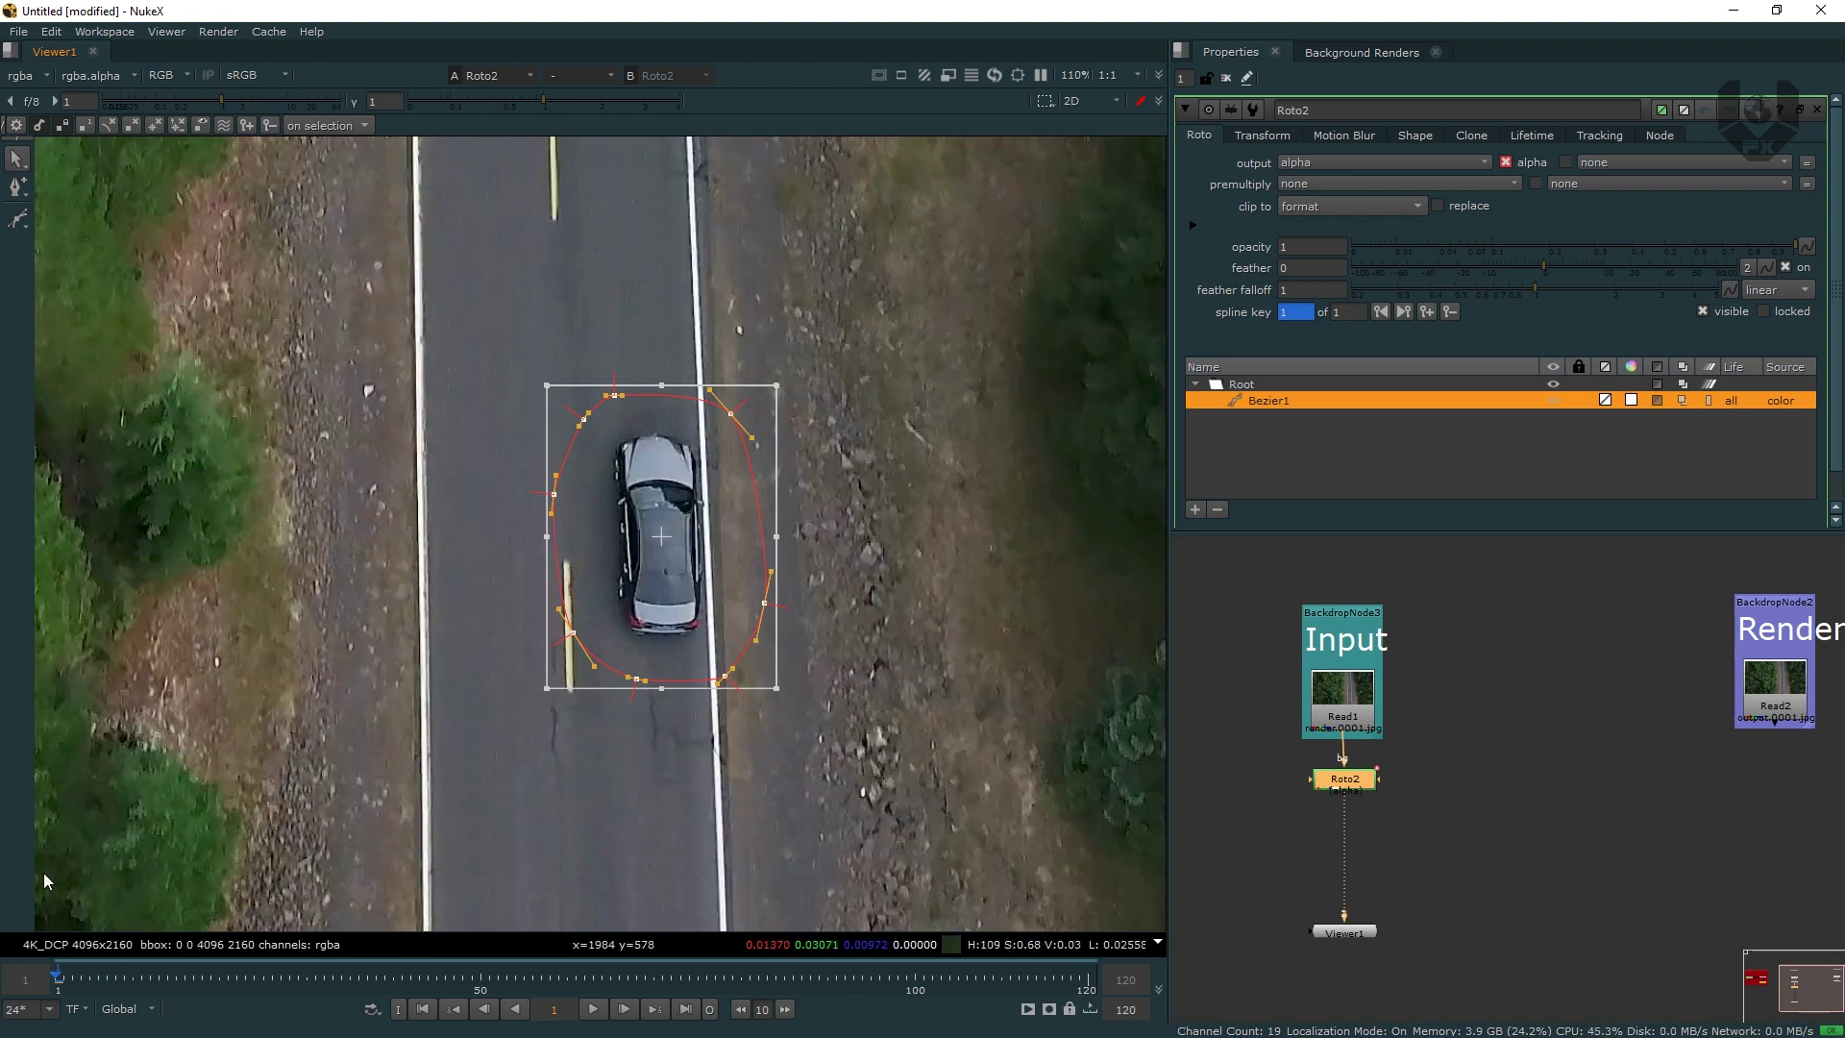
left_click(685, 1009)
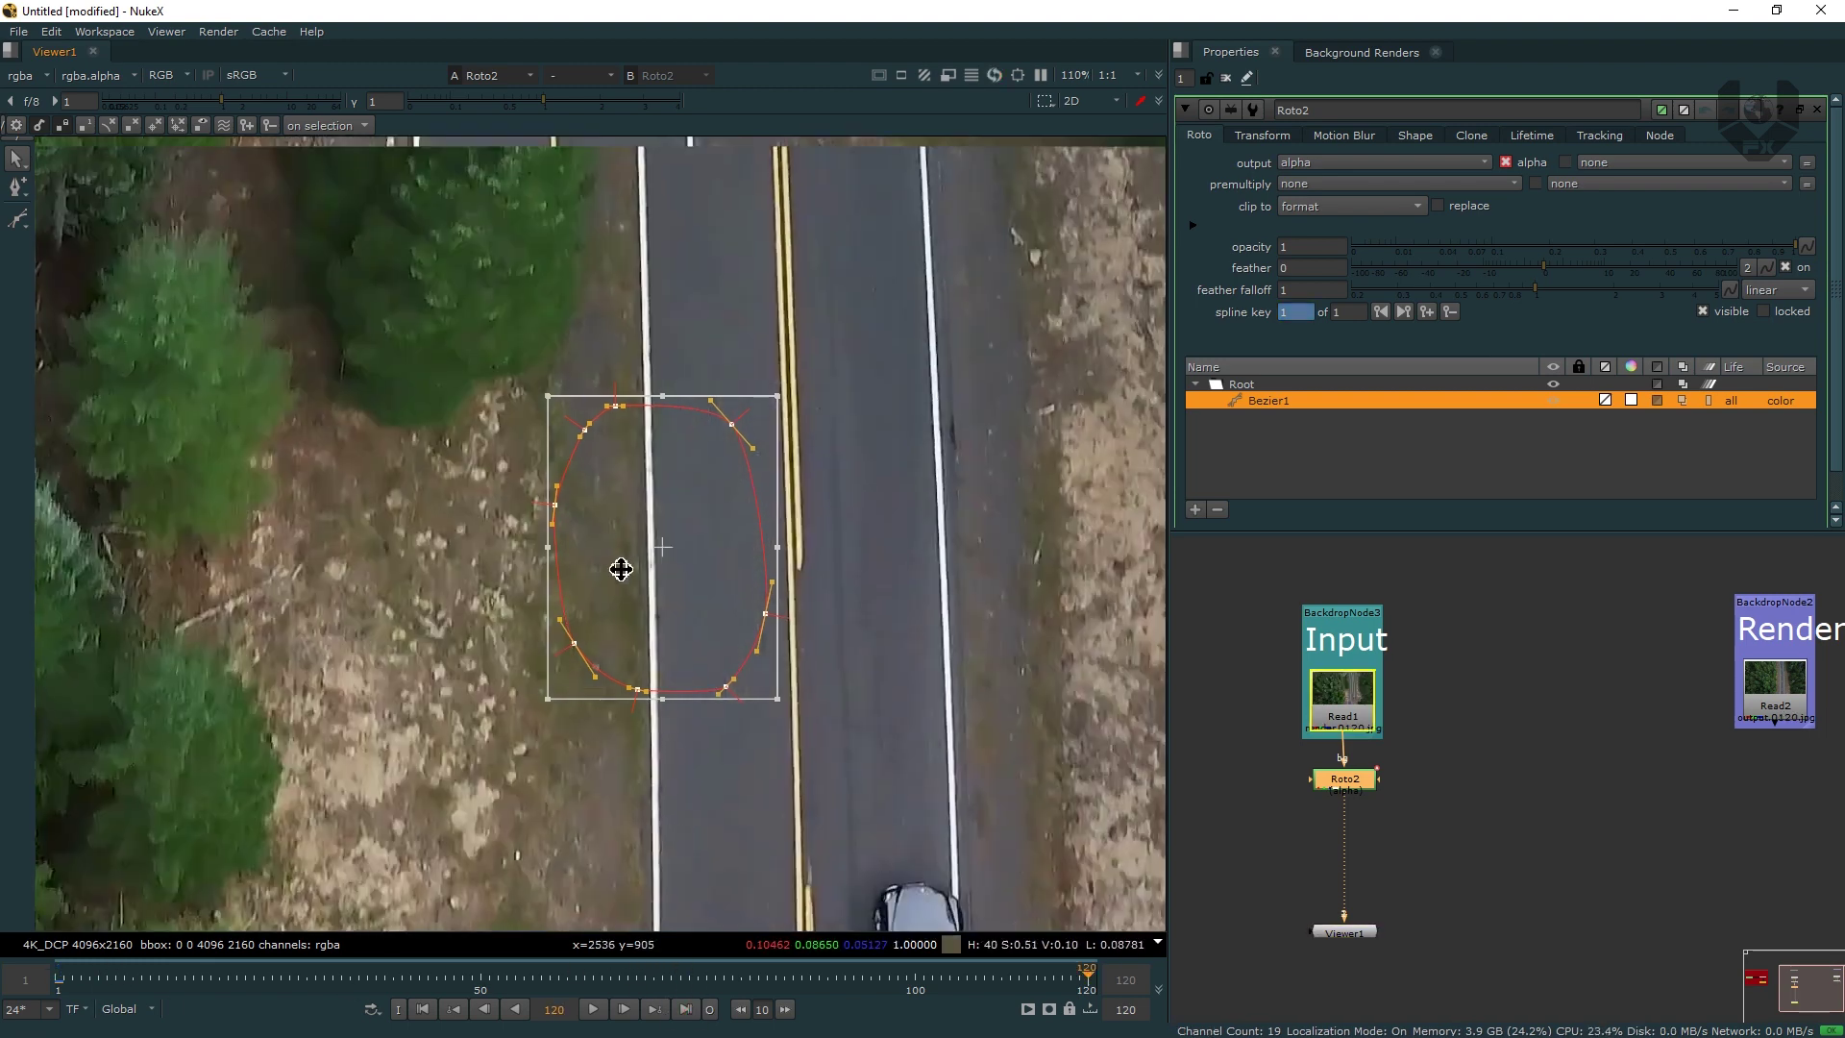
mouse_move(618, 565)
middle_mouse_down()
mouse_move(527, 399)
mouse_move(642, 542)
middle_mouse_up()
left_click_drag(642, 543, 782, 812)
middle_click_drag(782, 812, 675, 569)
left_click_drag(651, 539, 721, 651)
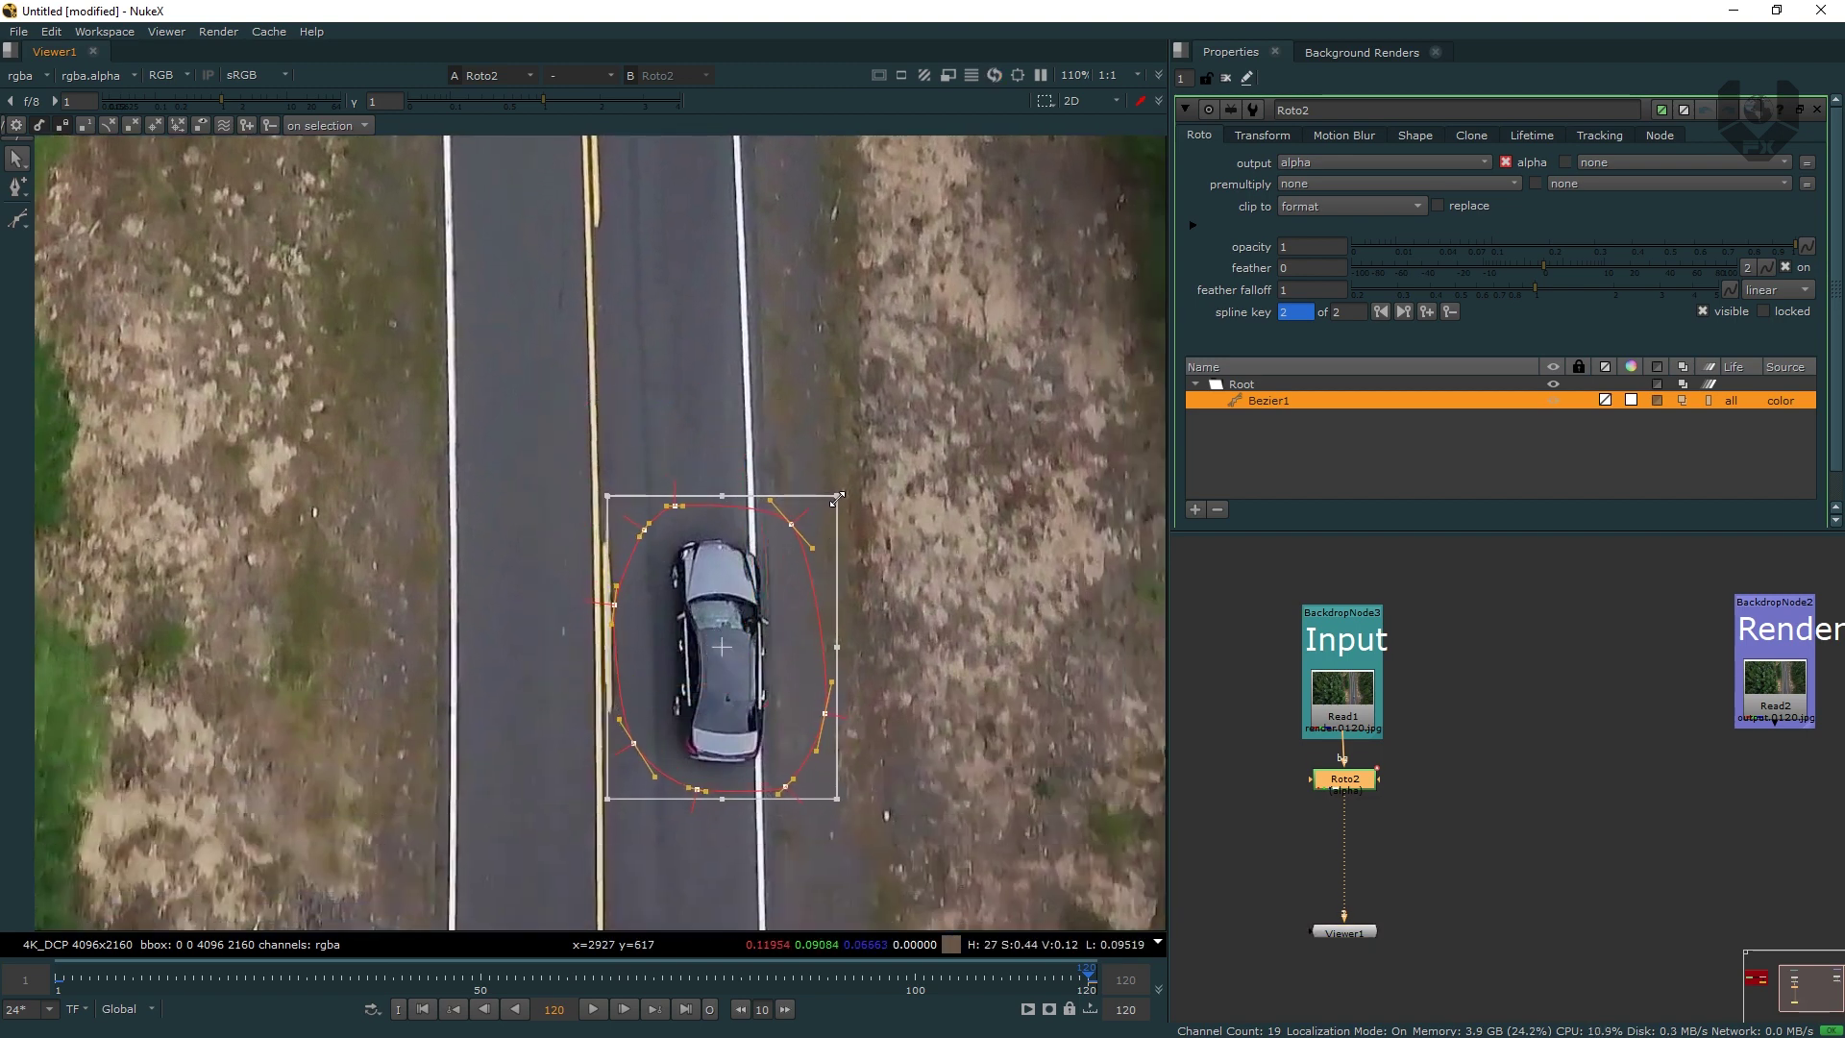
left_click_drag(837, 497, 848, 483)
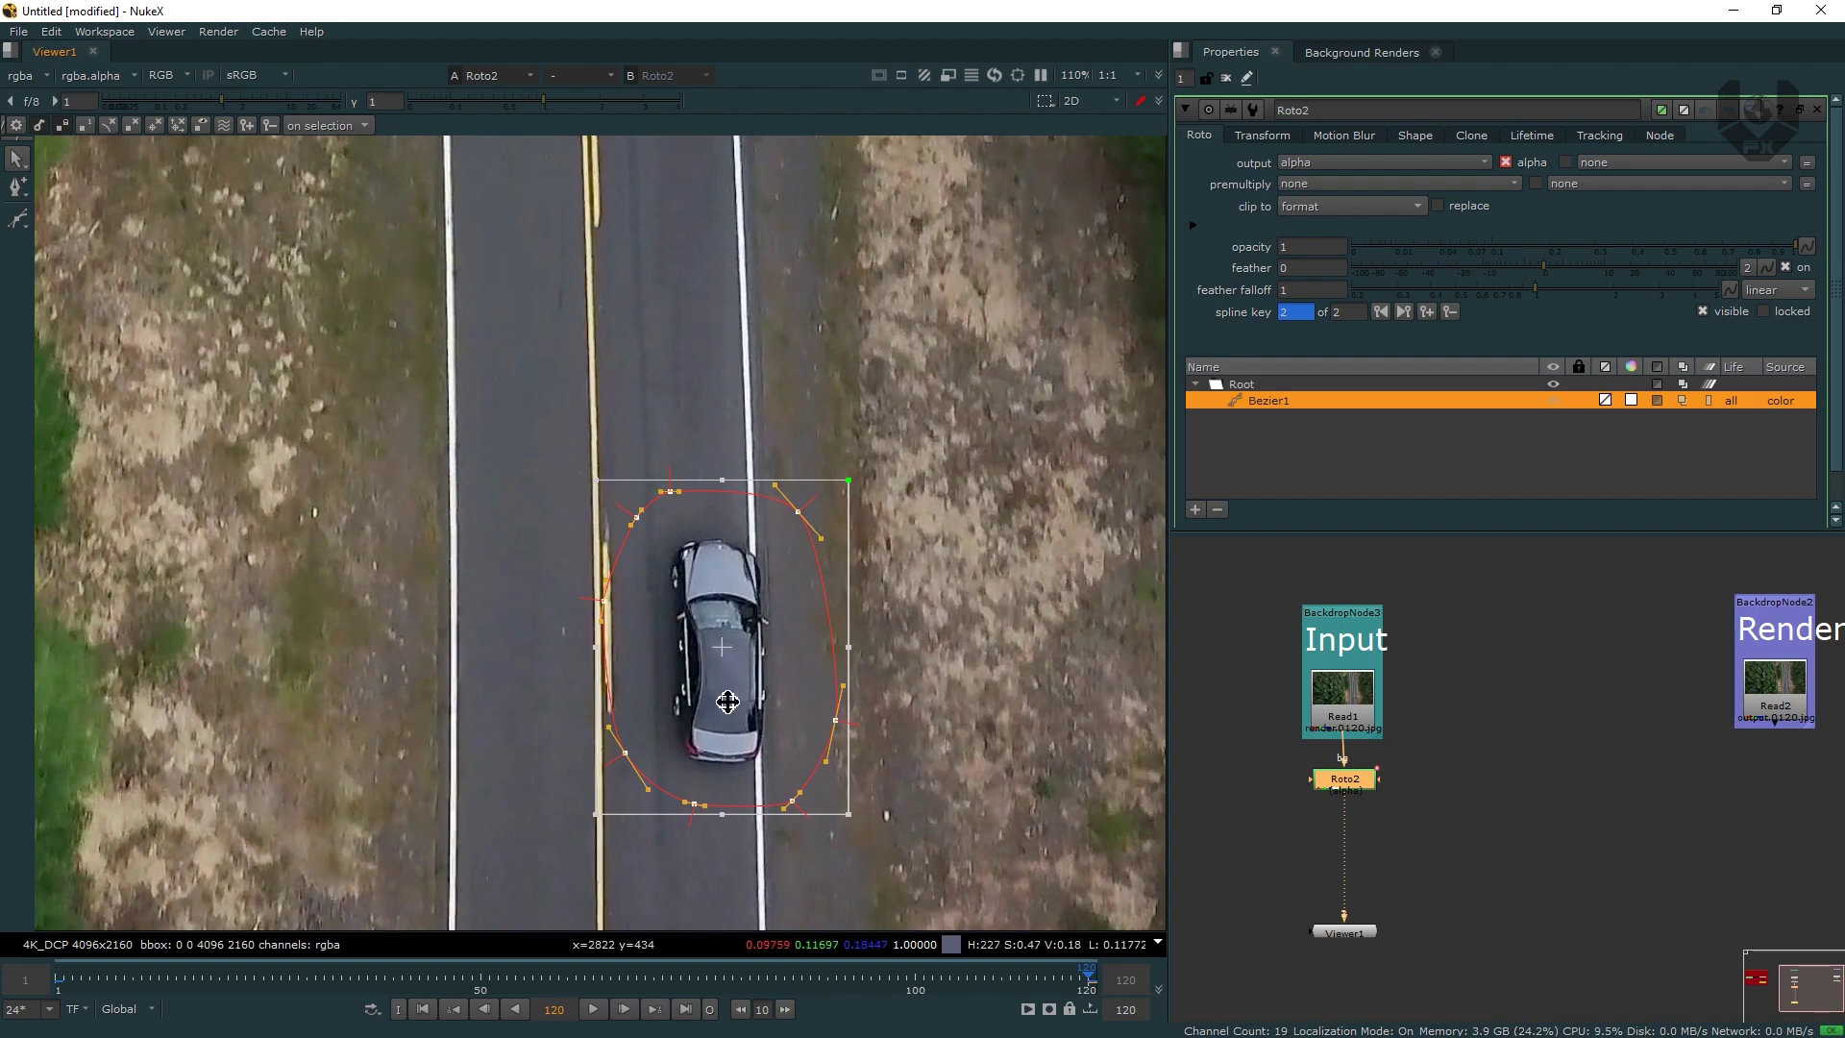
left_click_drag(731, 647, 727, 653)
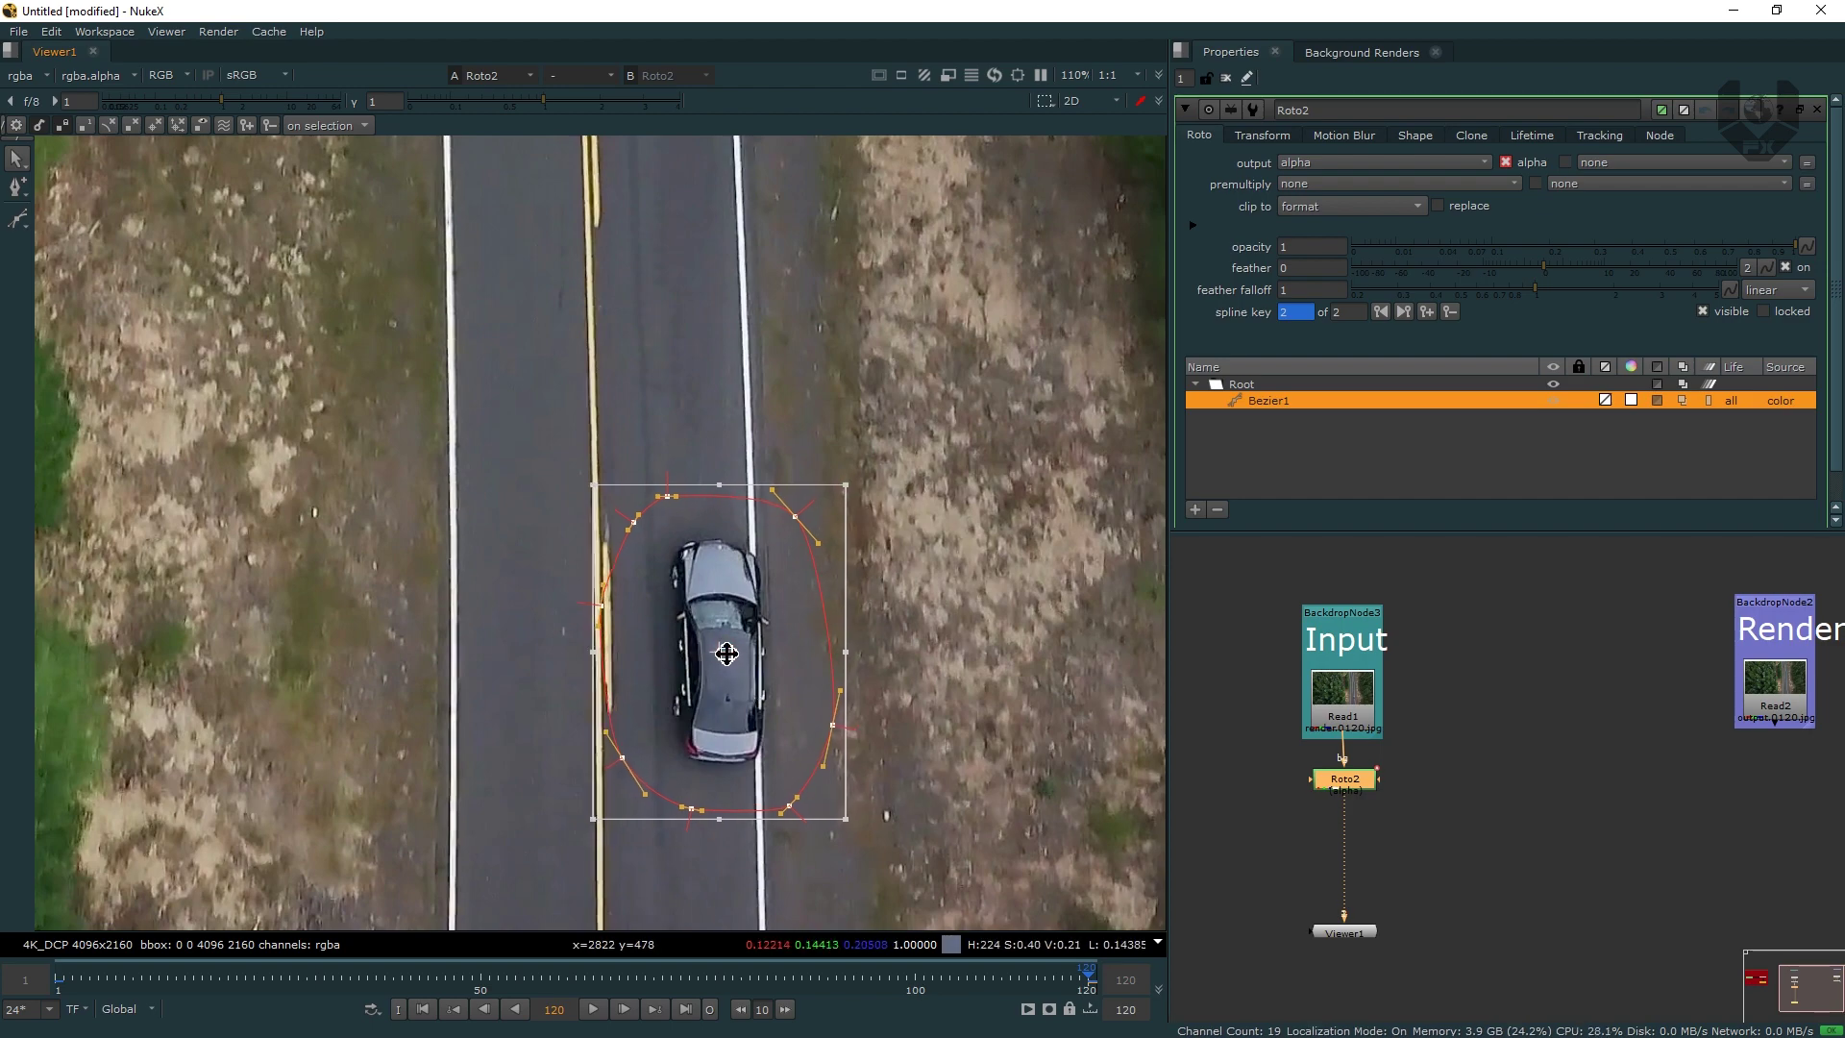
middle_click_drag(597, 602, 524, 478)
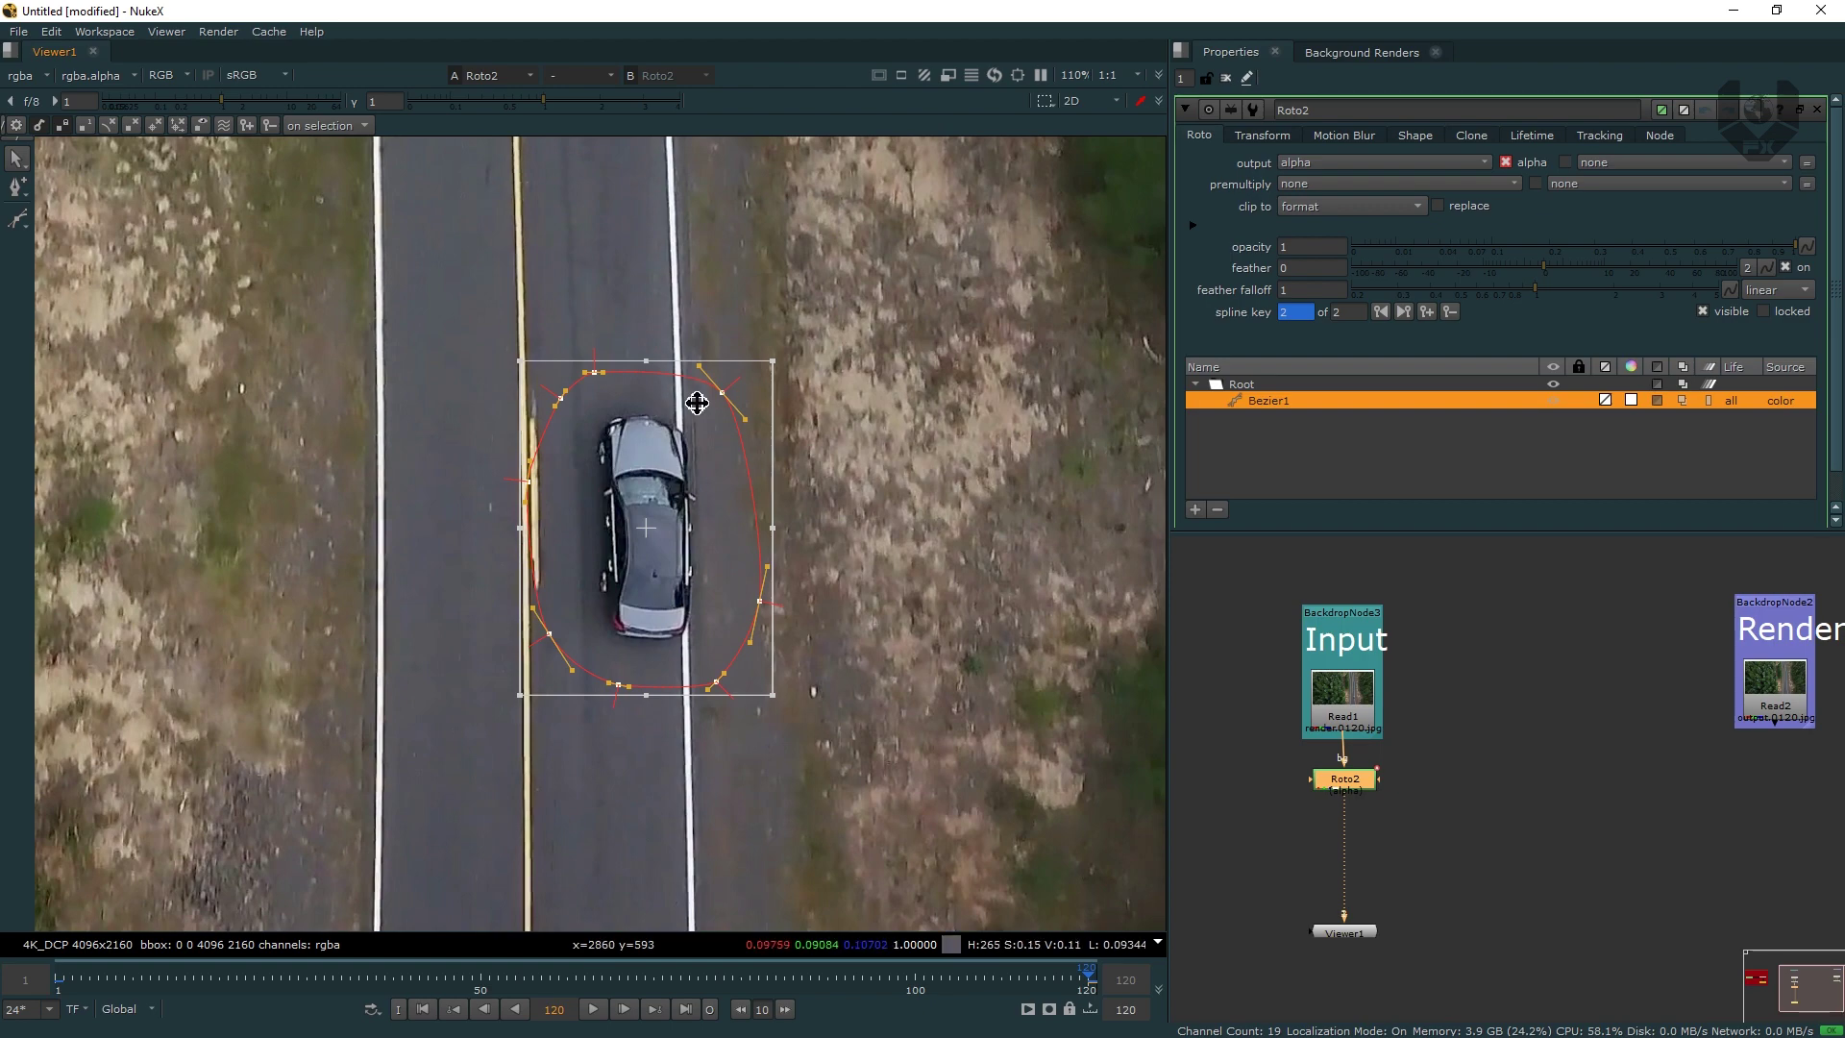
- Keyframe the Bezier shape onto the car at frames 61 and 88 and at a frame midway between 1 and 61
left_click(580, 978)
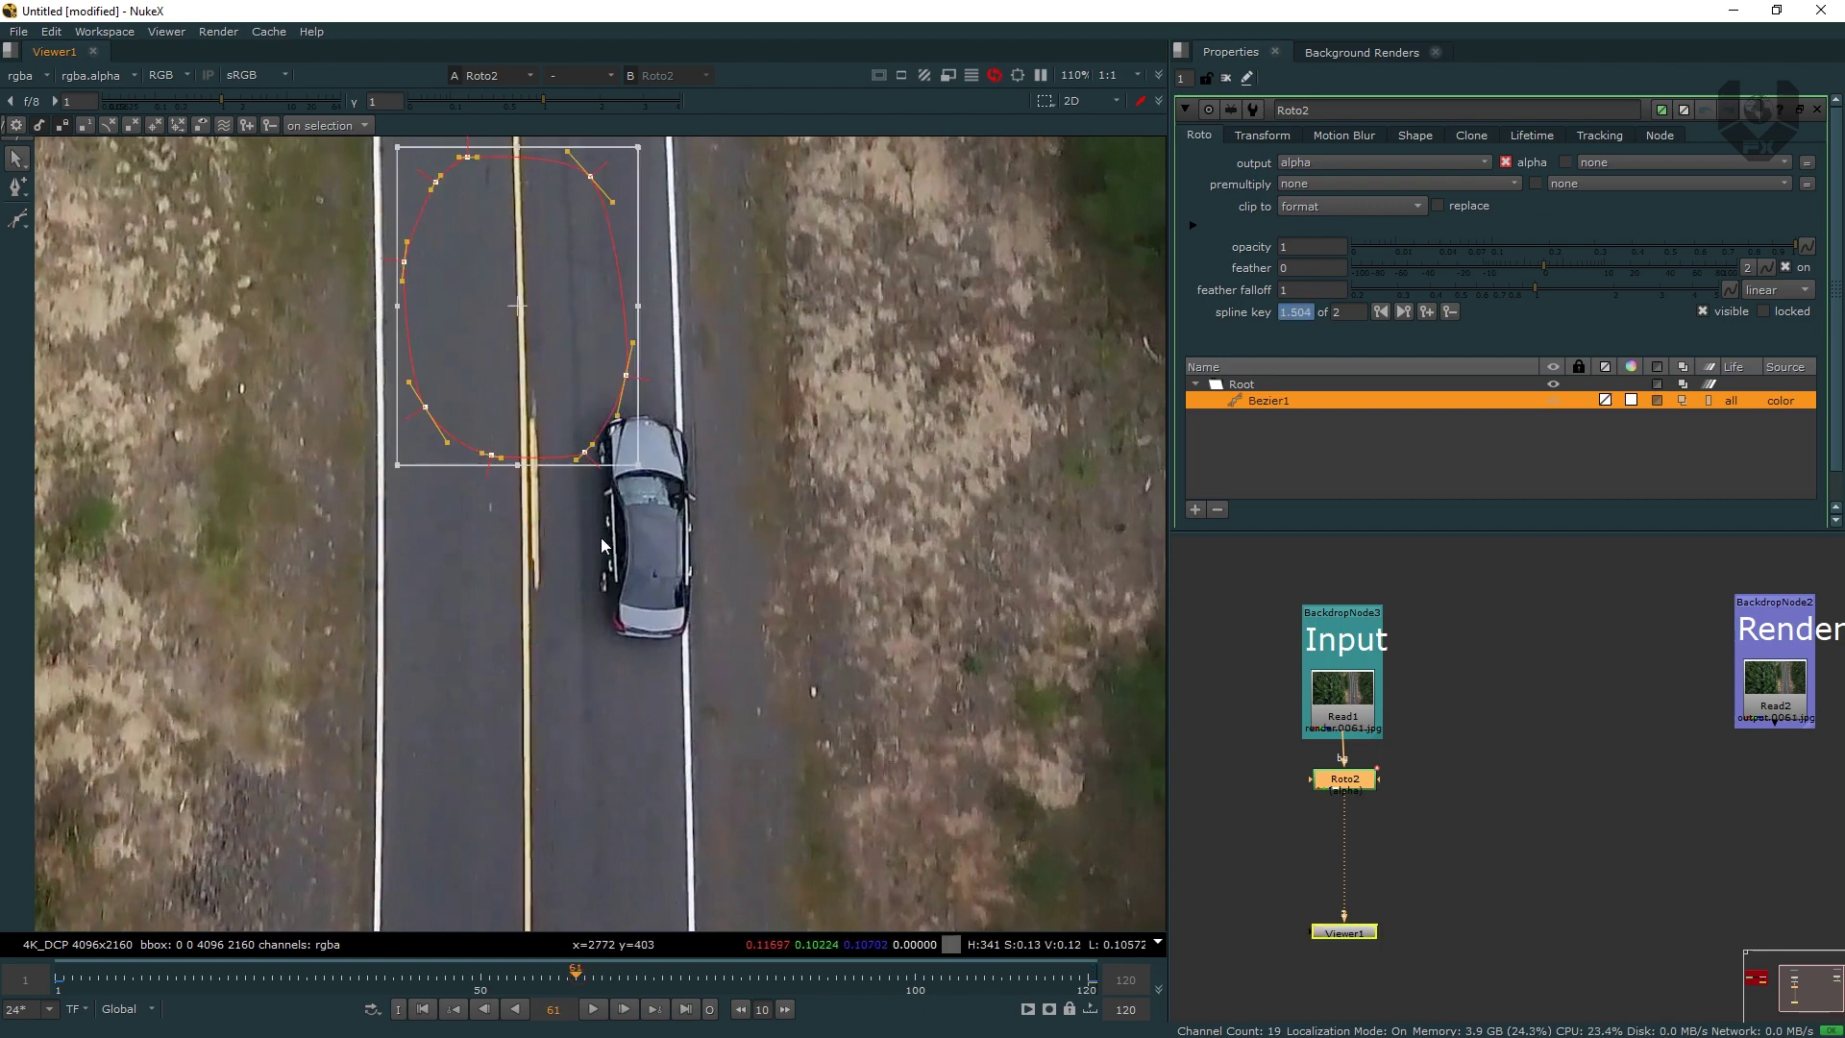
left_click(298, 978)
left_click_drag(531, 490, 502, 448)
left_click(810, 977)
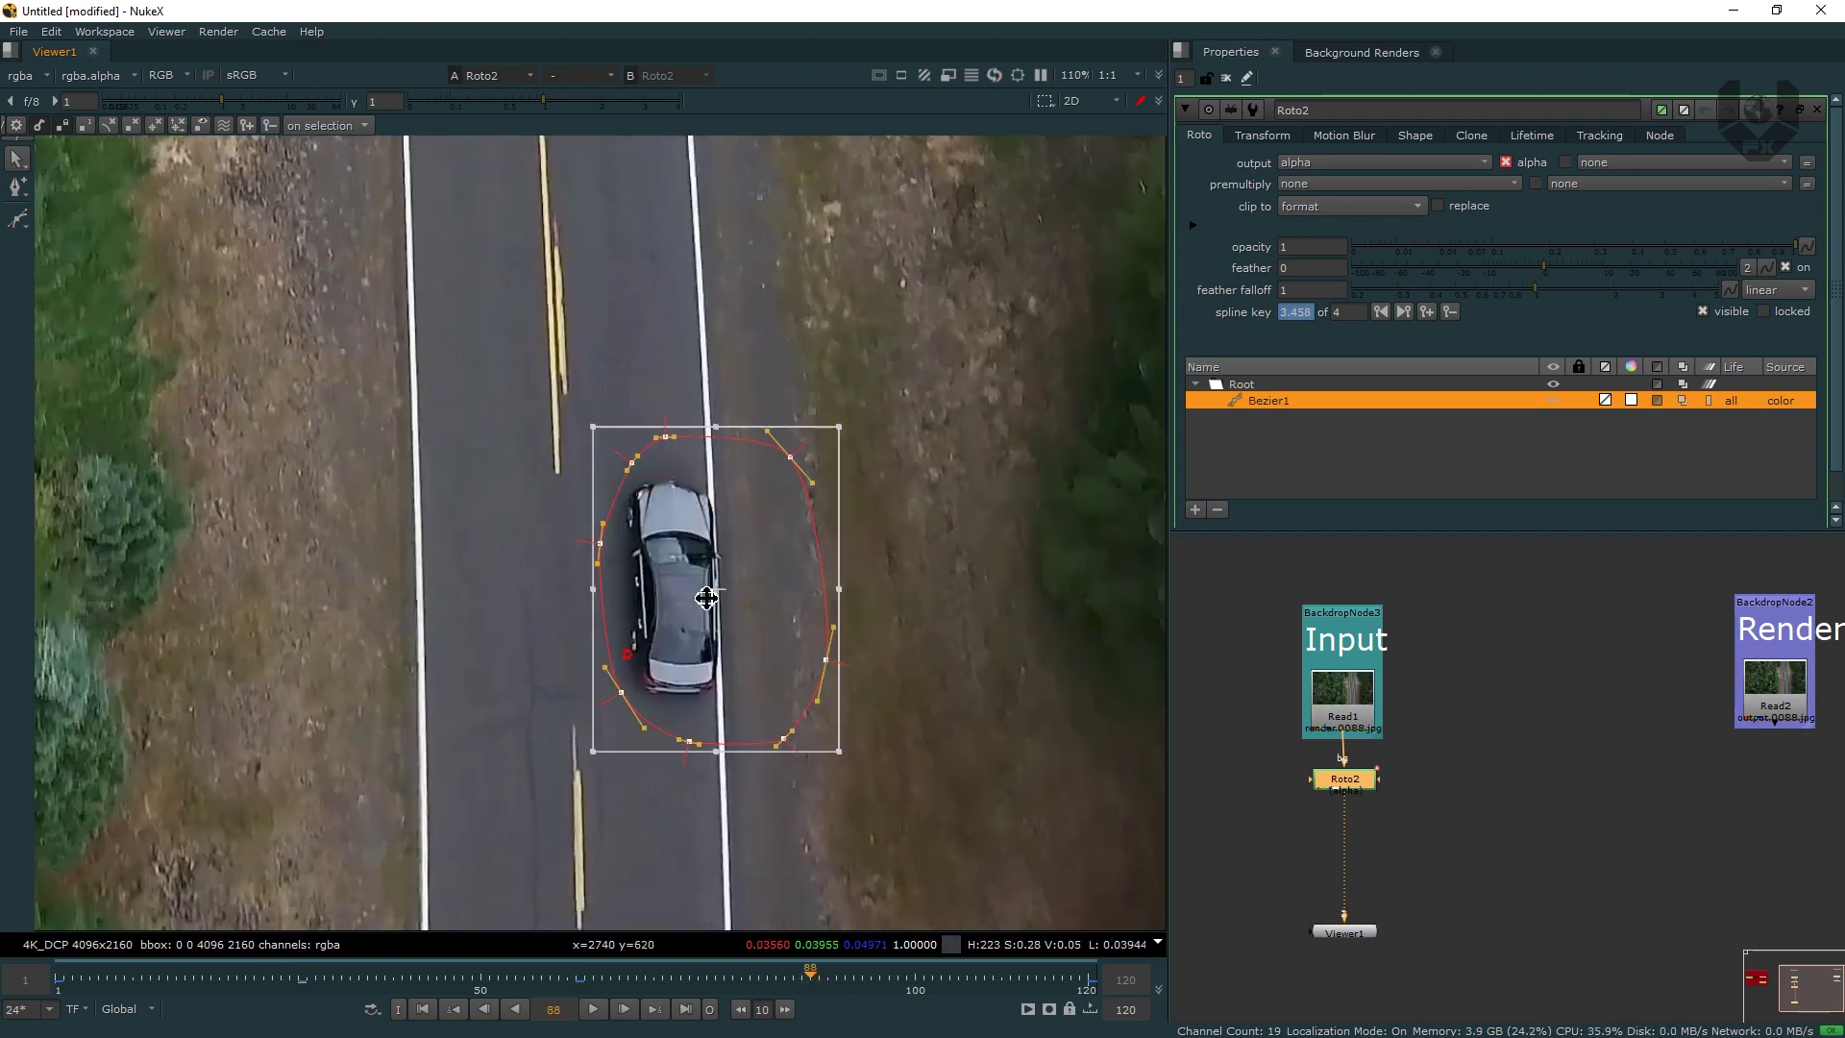
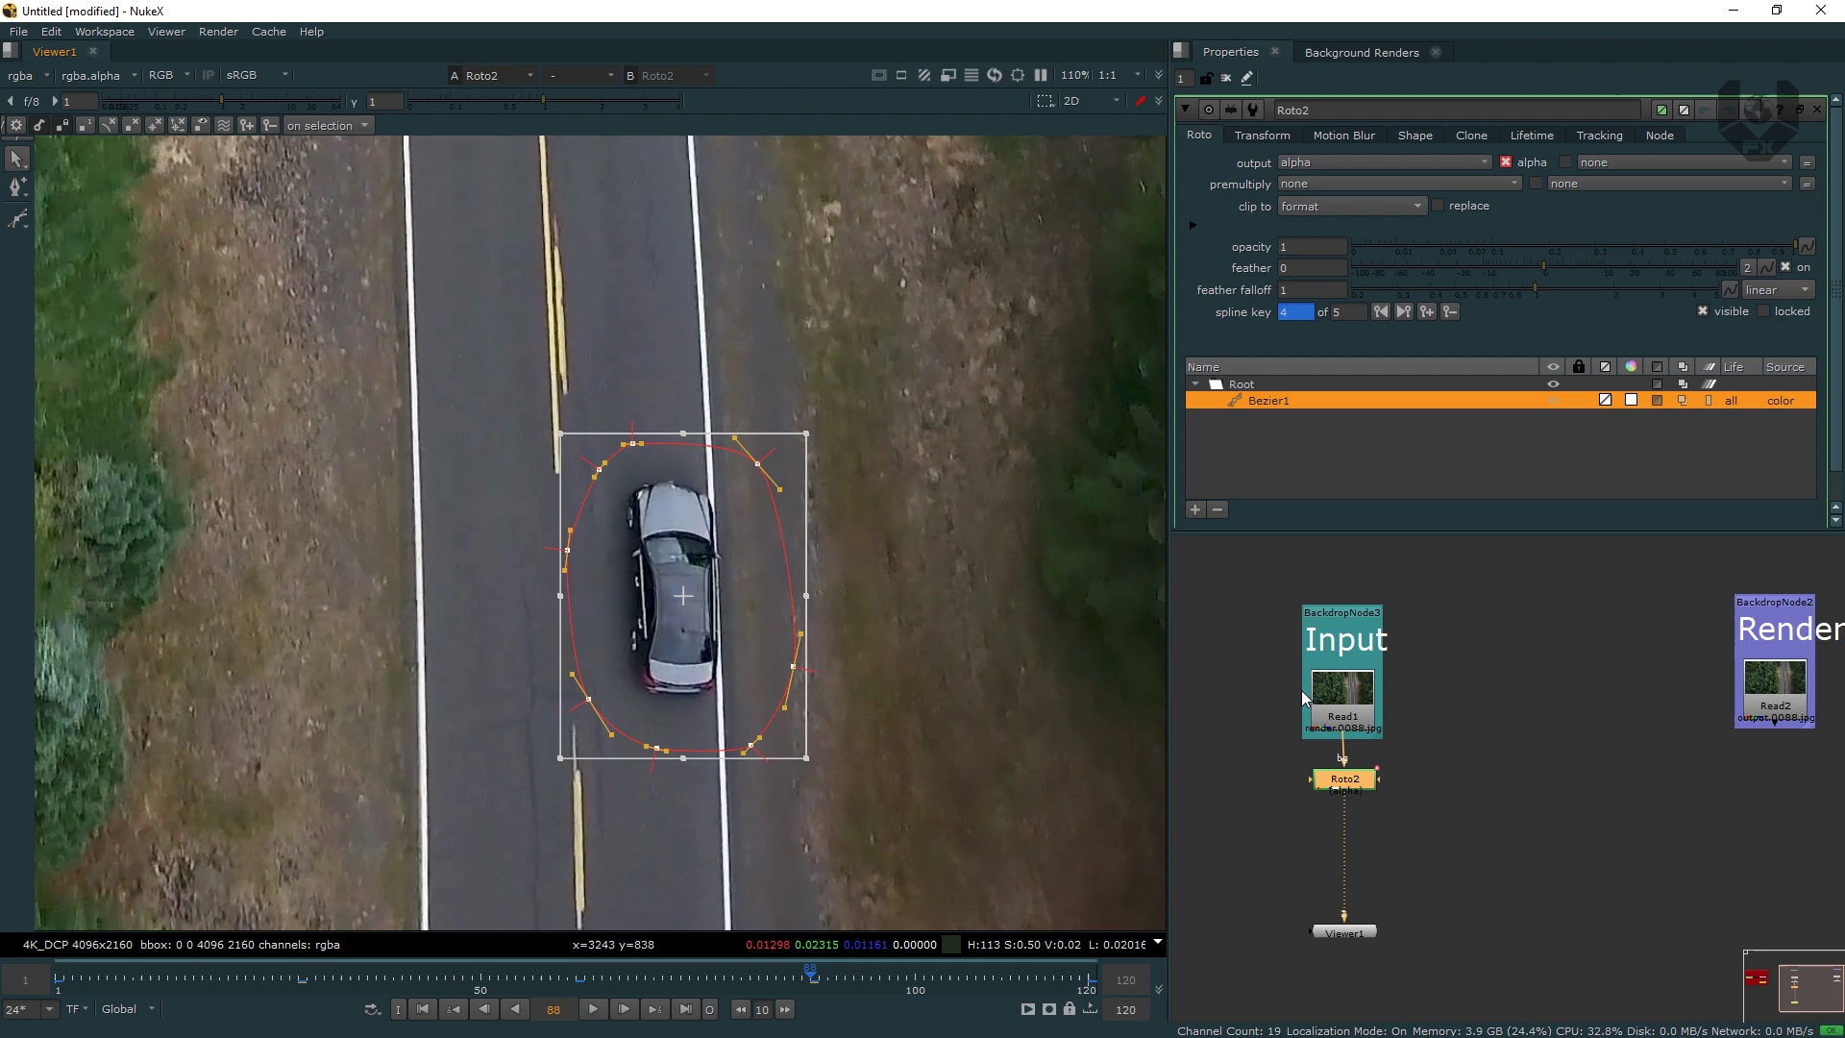
- Replace the Roto node below Read1 with a copy of the Roto node from the MAIN COMP backdrop
scroll(1408, 650, "down", 2)
left_click(1201, 644)
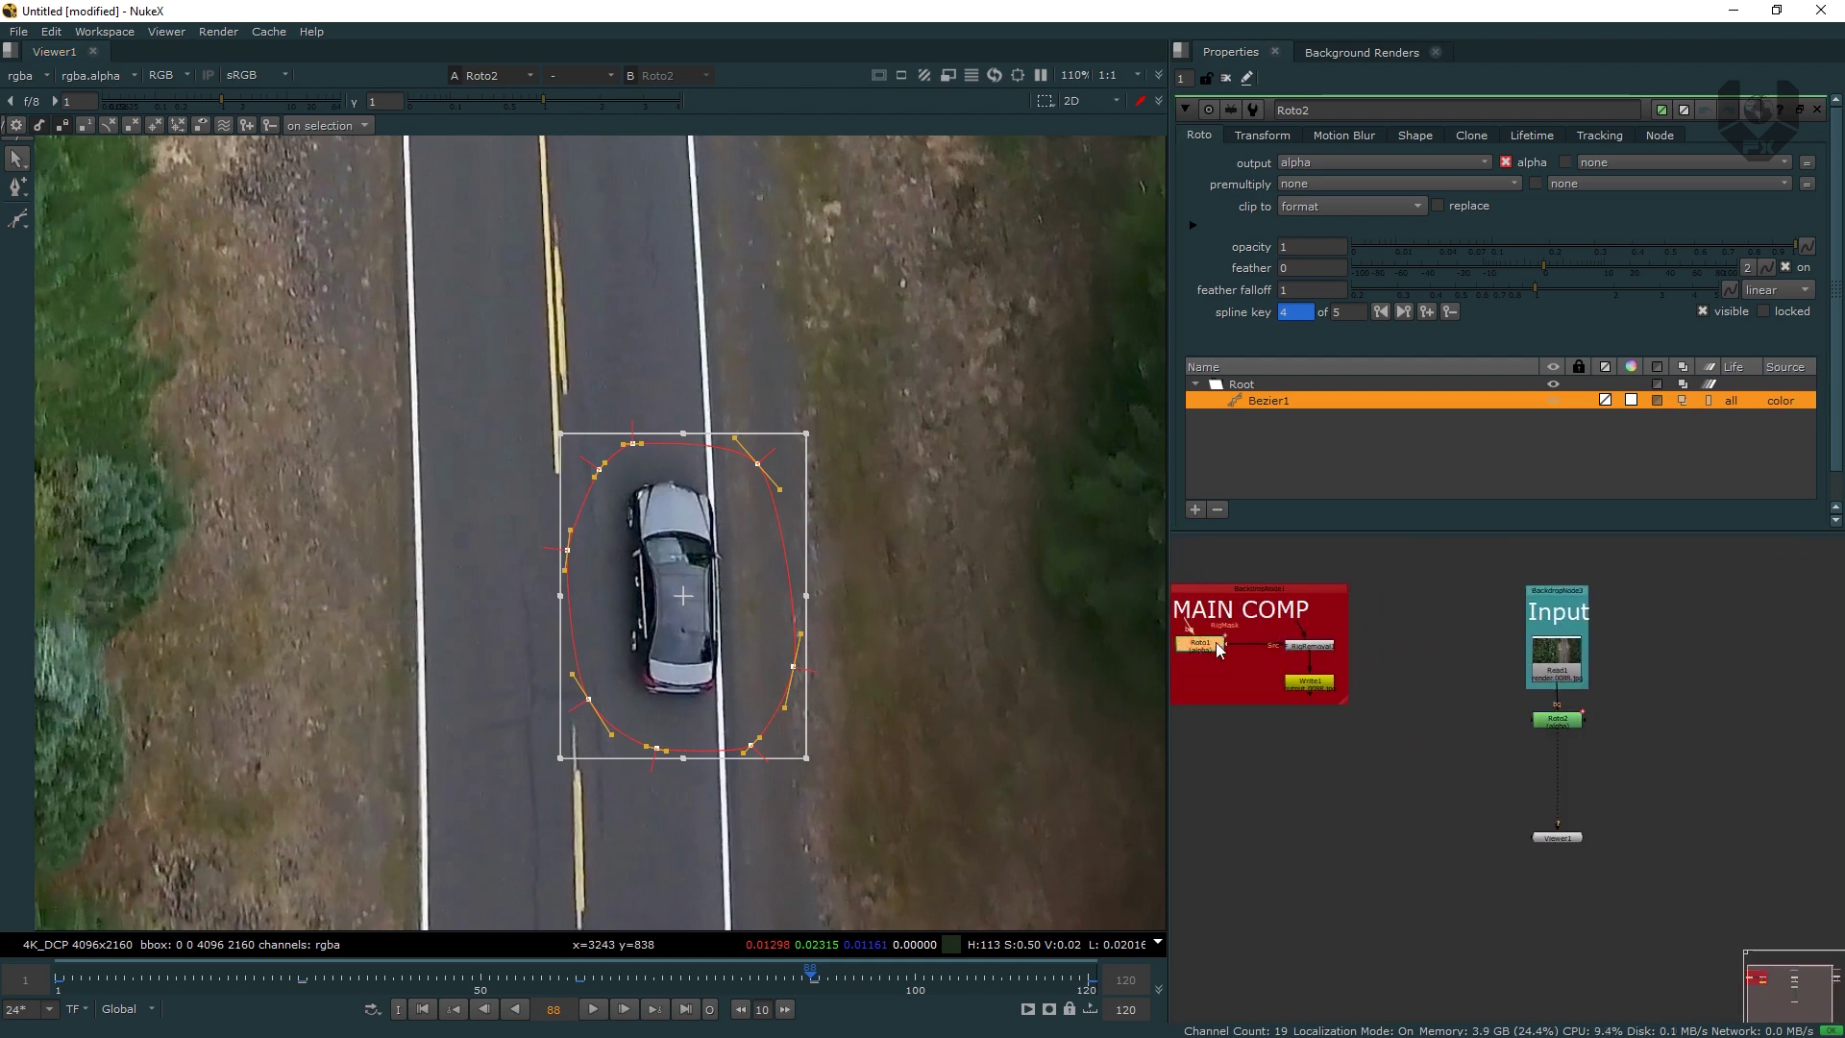
mouse_move(1342, 713)
middle_mouse_down()
mouse_move(1307, 728)
mouse_move(1341, 718)
middle_mouse_up()
left_click(1341, 718)
left_click_drag(1366, 707, 1436, 695)
key("2")
key("Delete")
left_click_drag(1237, 723, 1376, 709)
- Open the copied Roto node's properties and play the clip to check how its shape follows the car
double_click(1378, 712)
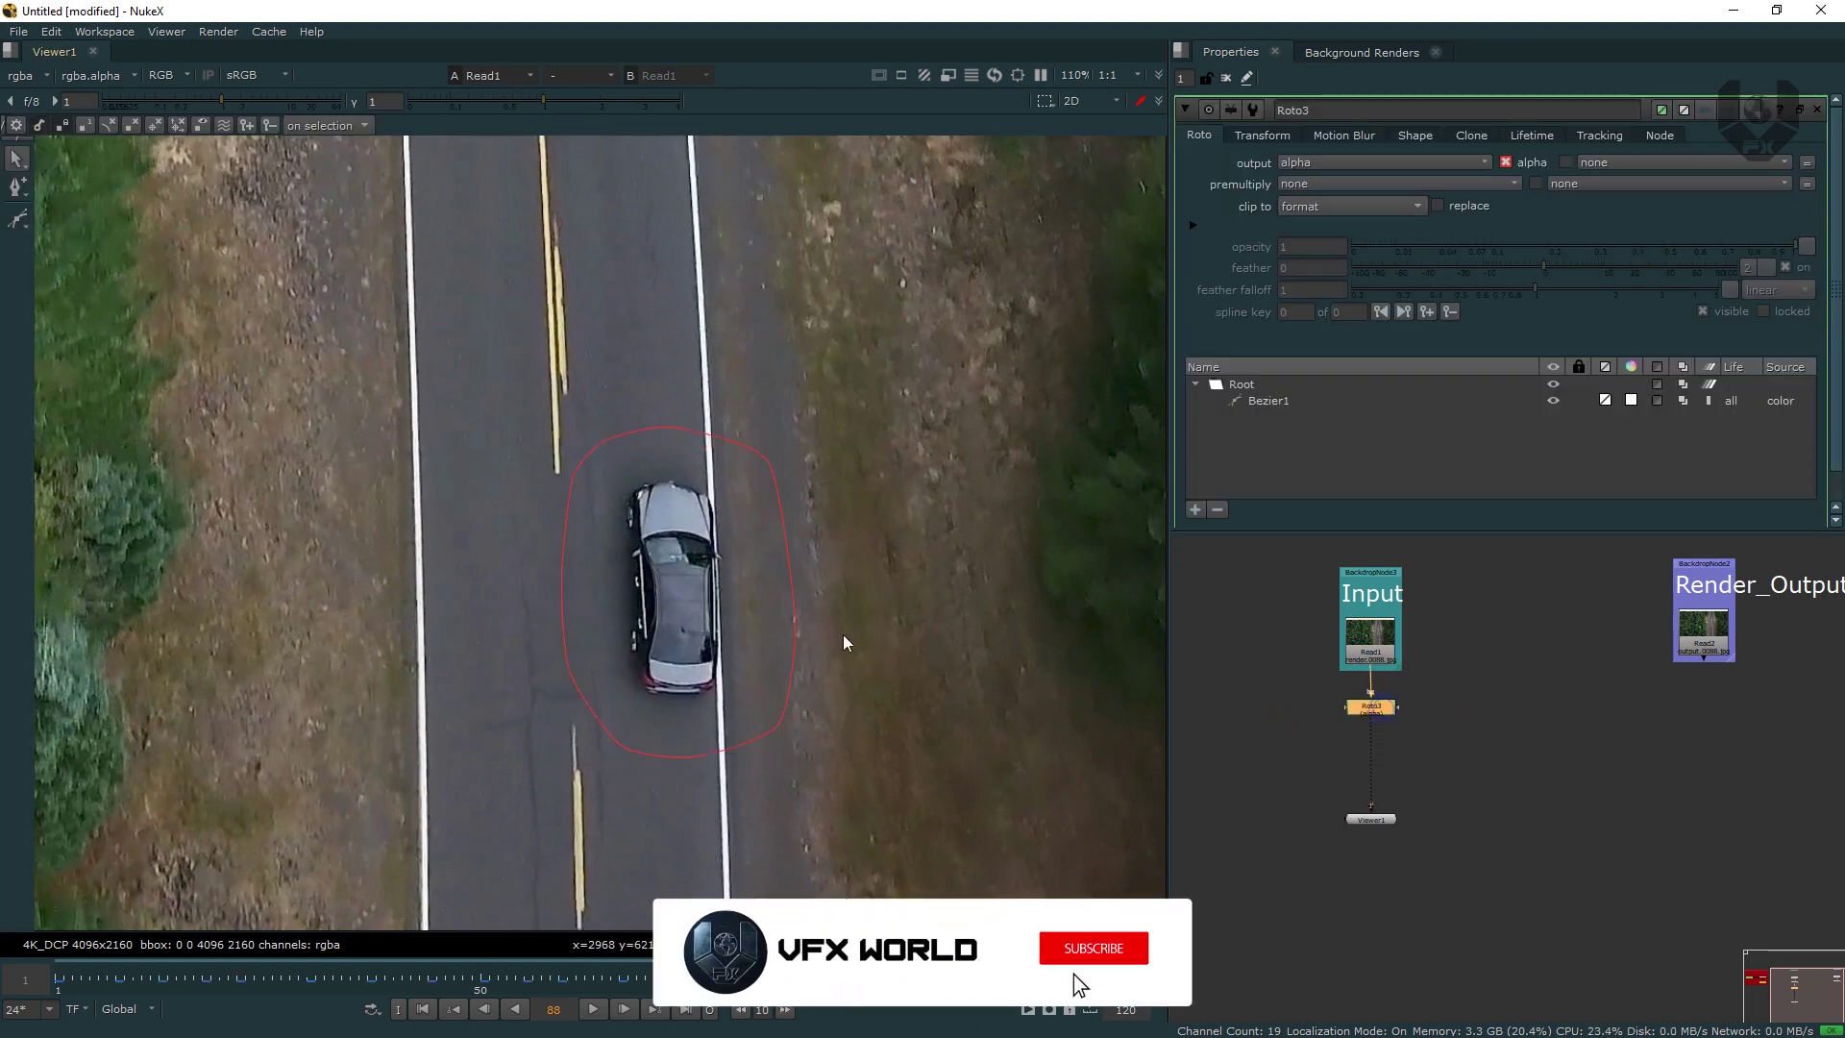
left_click(593, 1009)
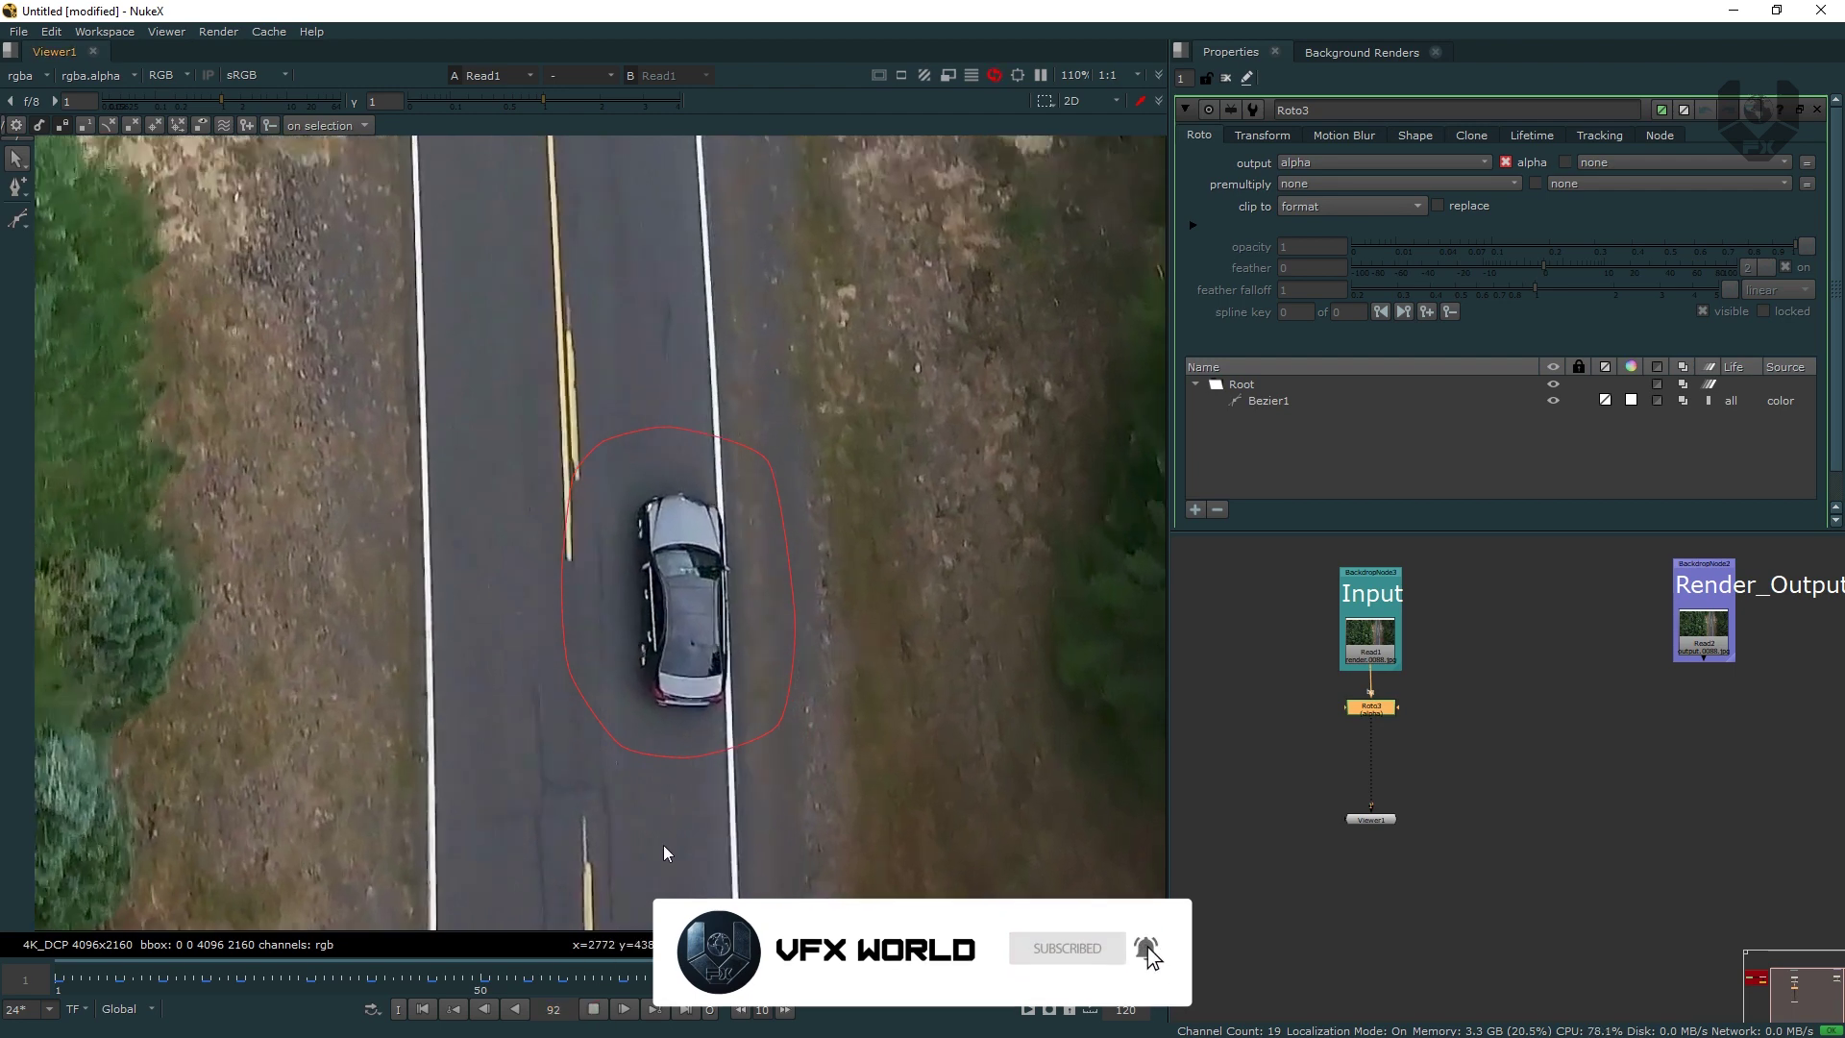
left_click(591, 1014)
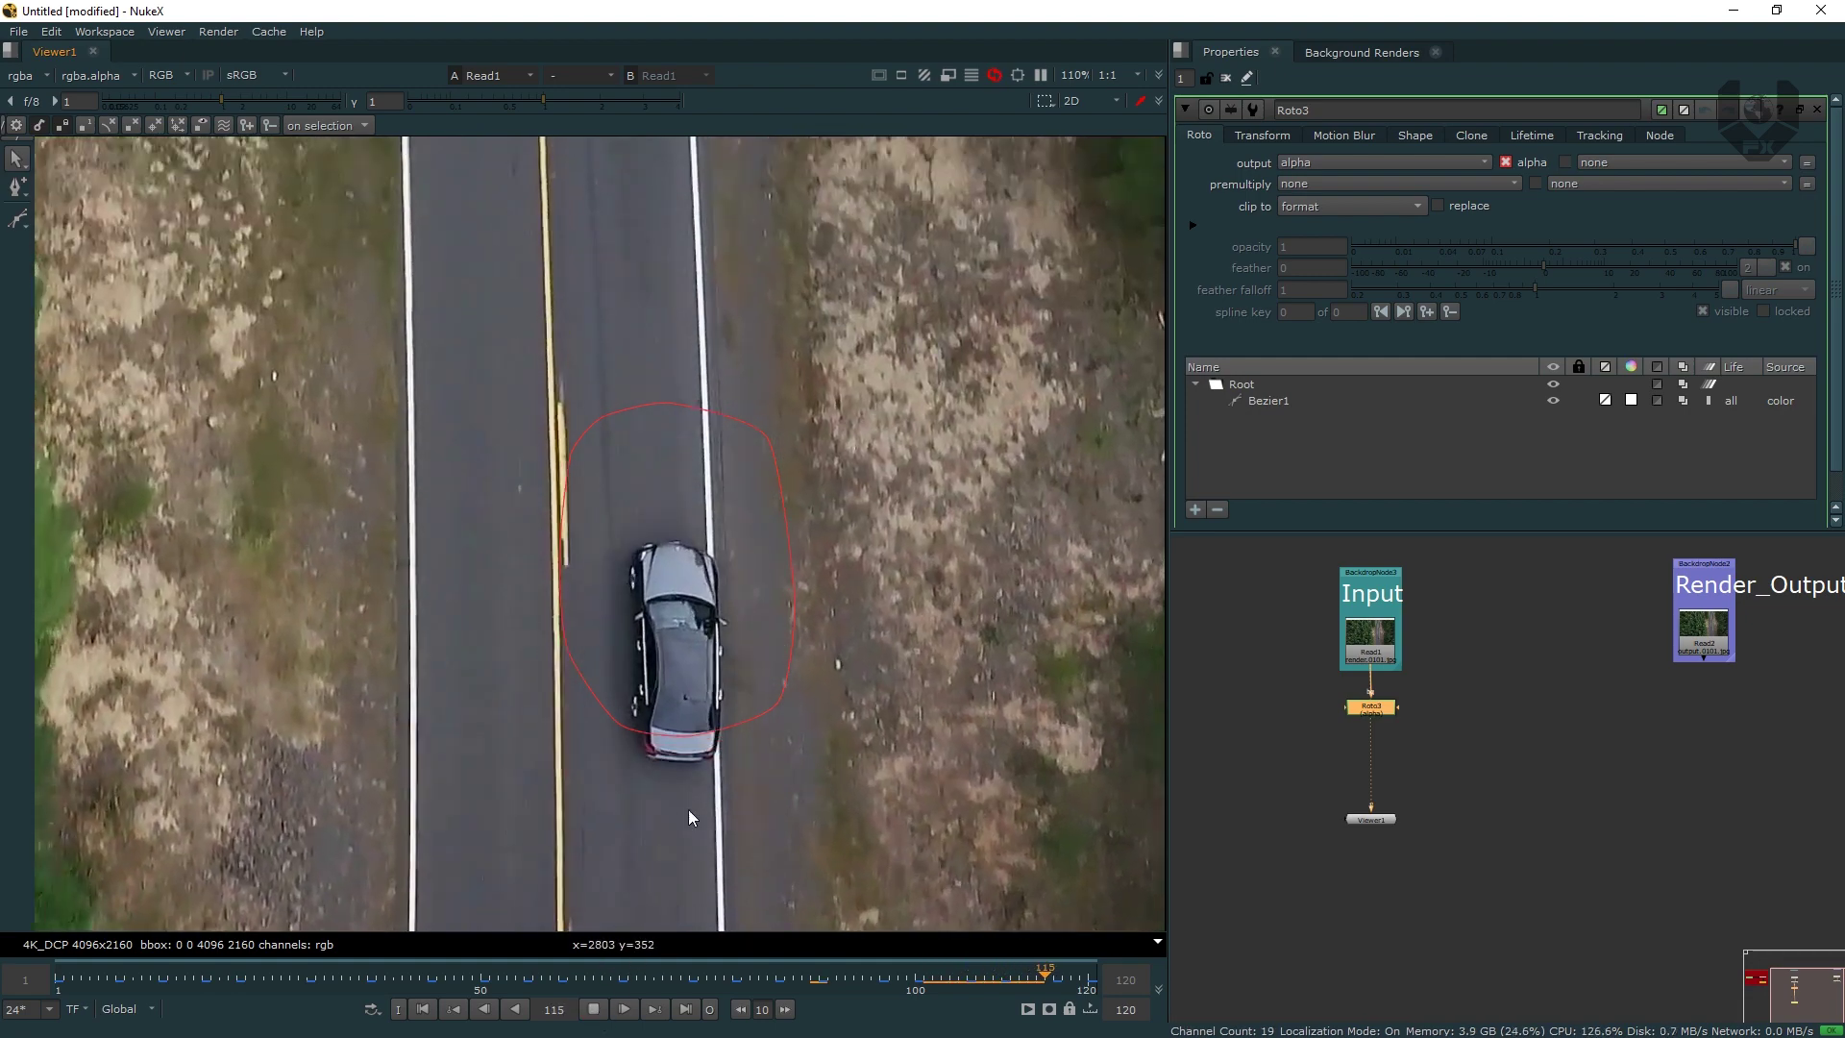
- Stop playback, check the Bezier shape around the car near frame 110, and return to frame 1
left_click(597, 1009)
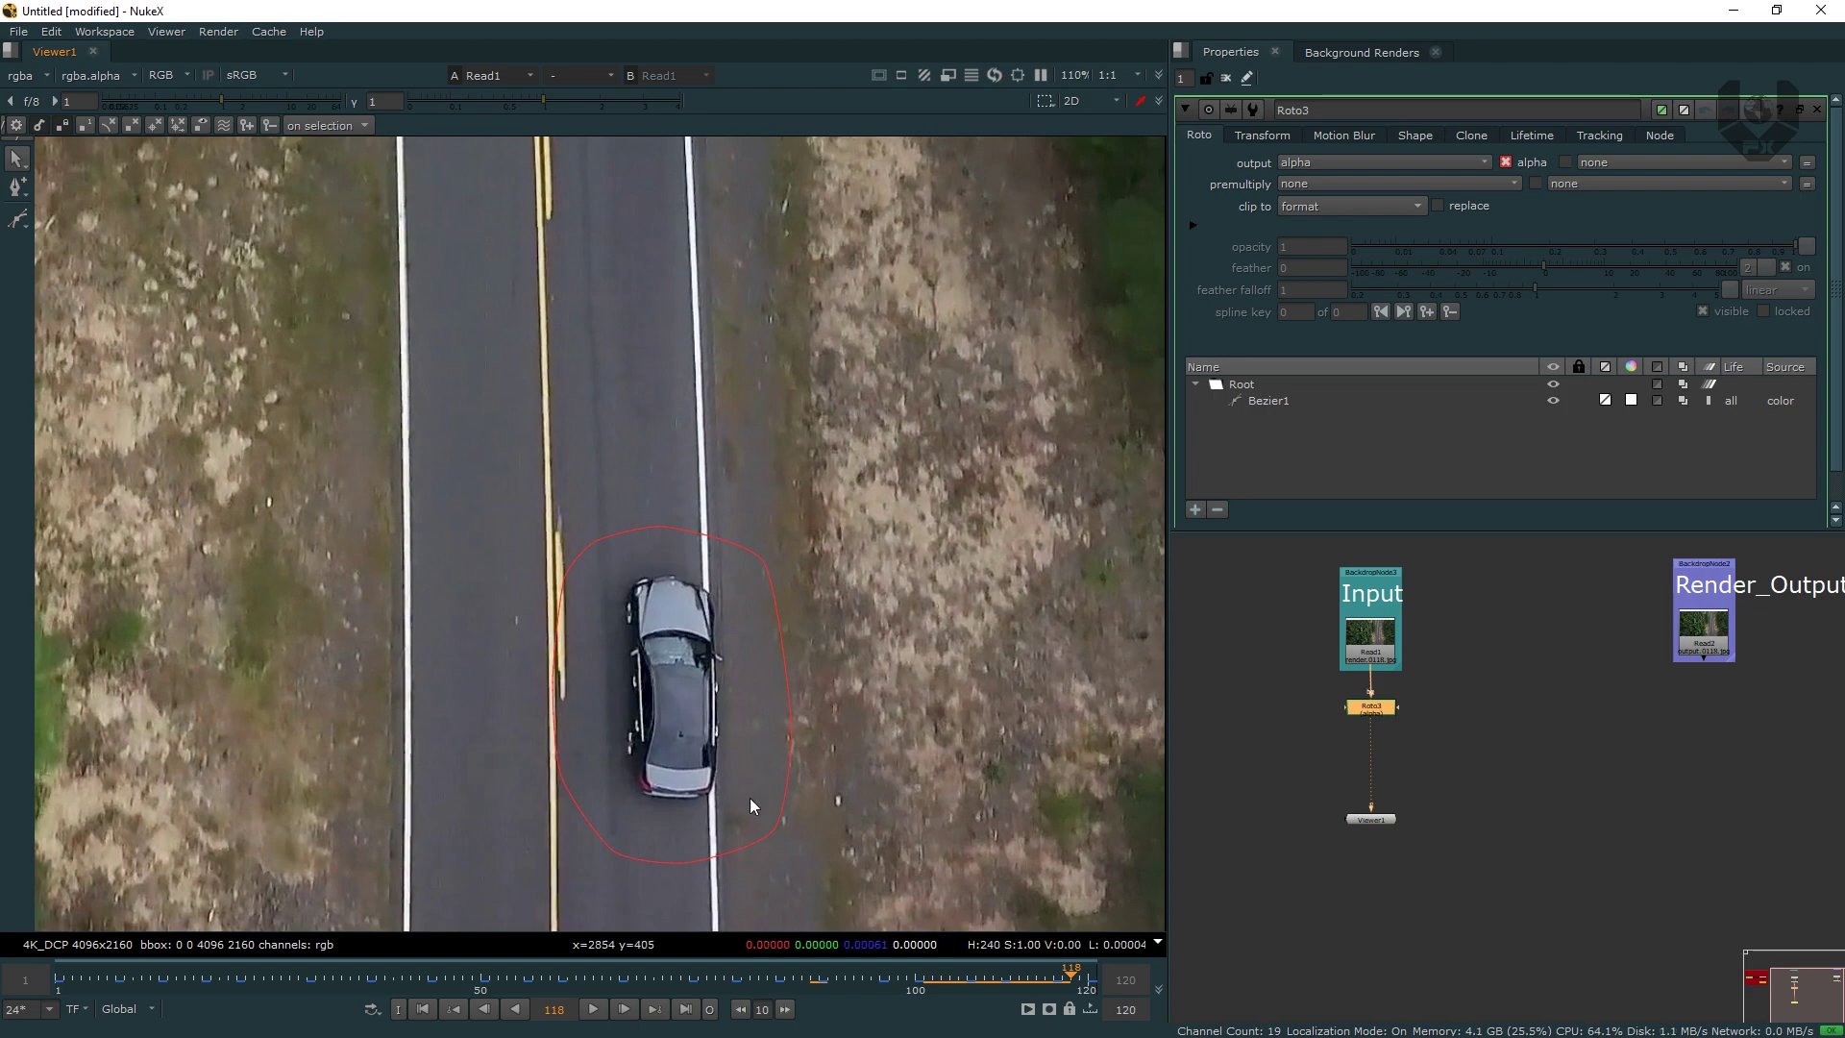
left_click_drag(1059, 979, 1002, 981)
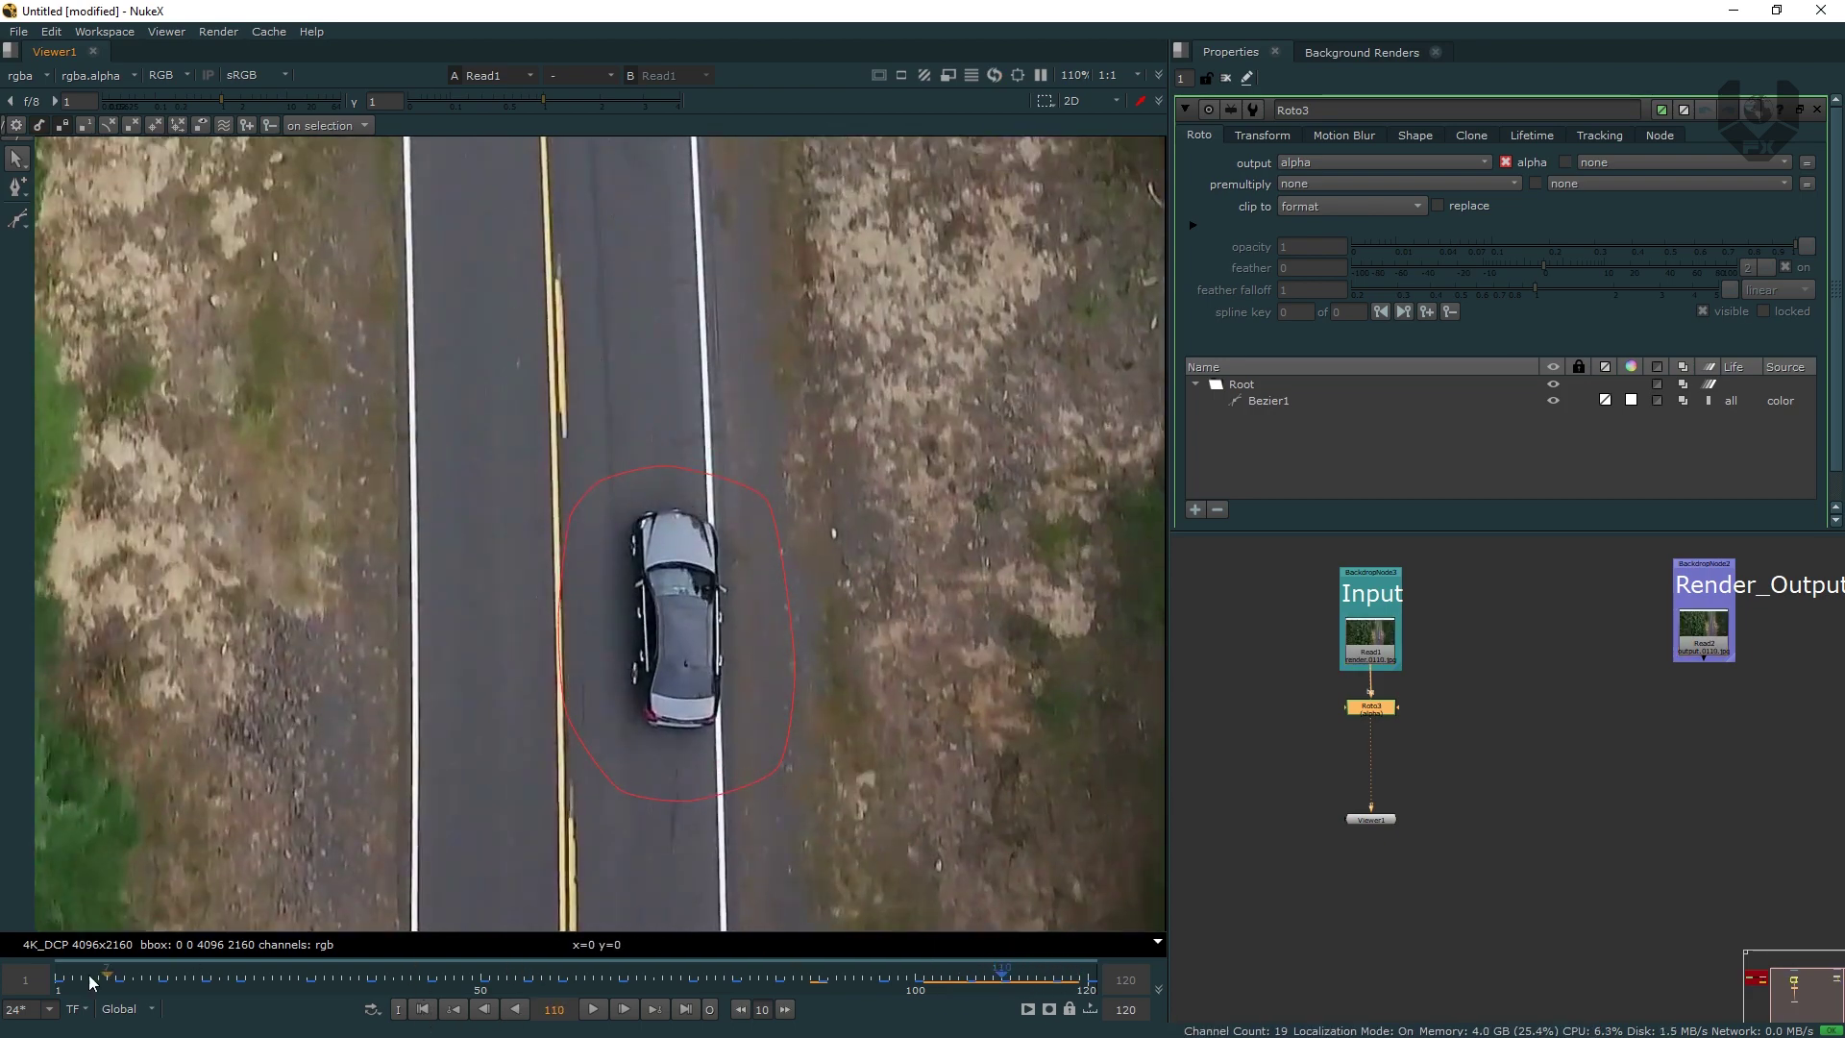
left_click(424, 1009)
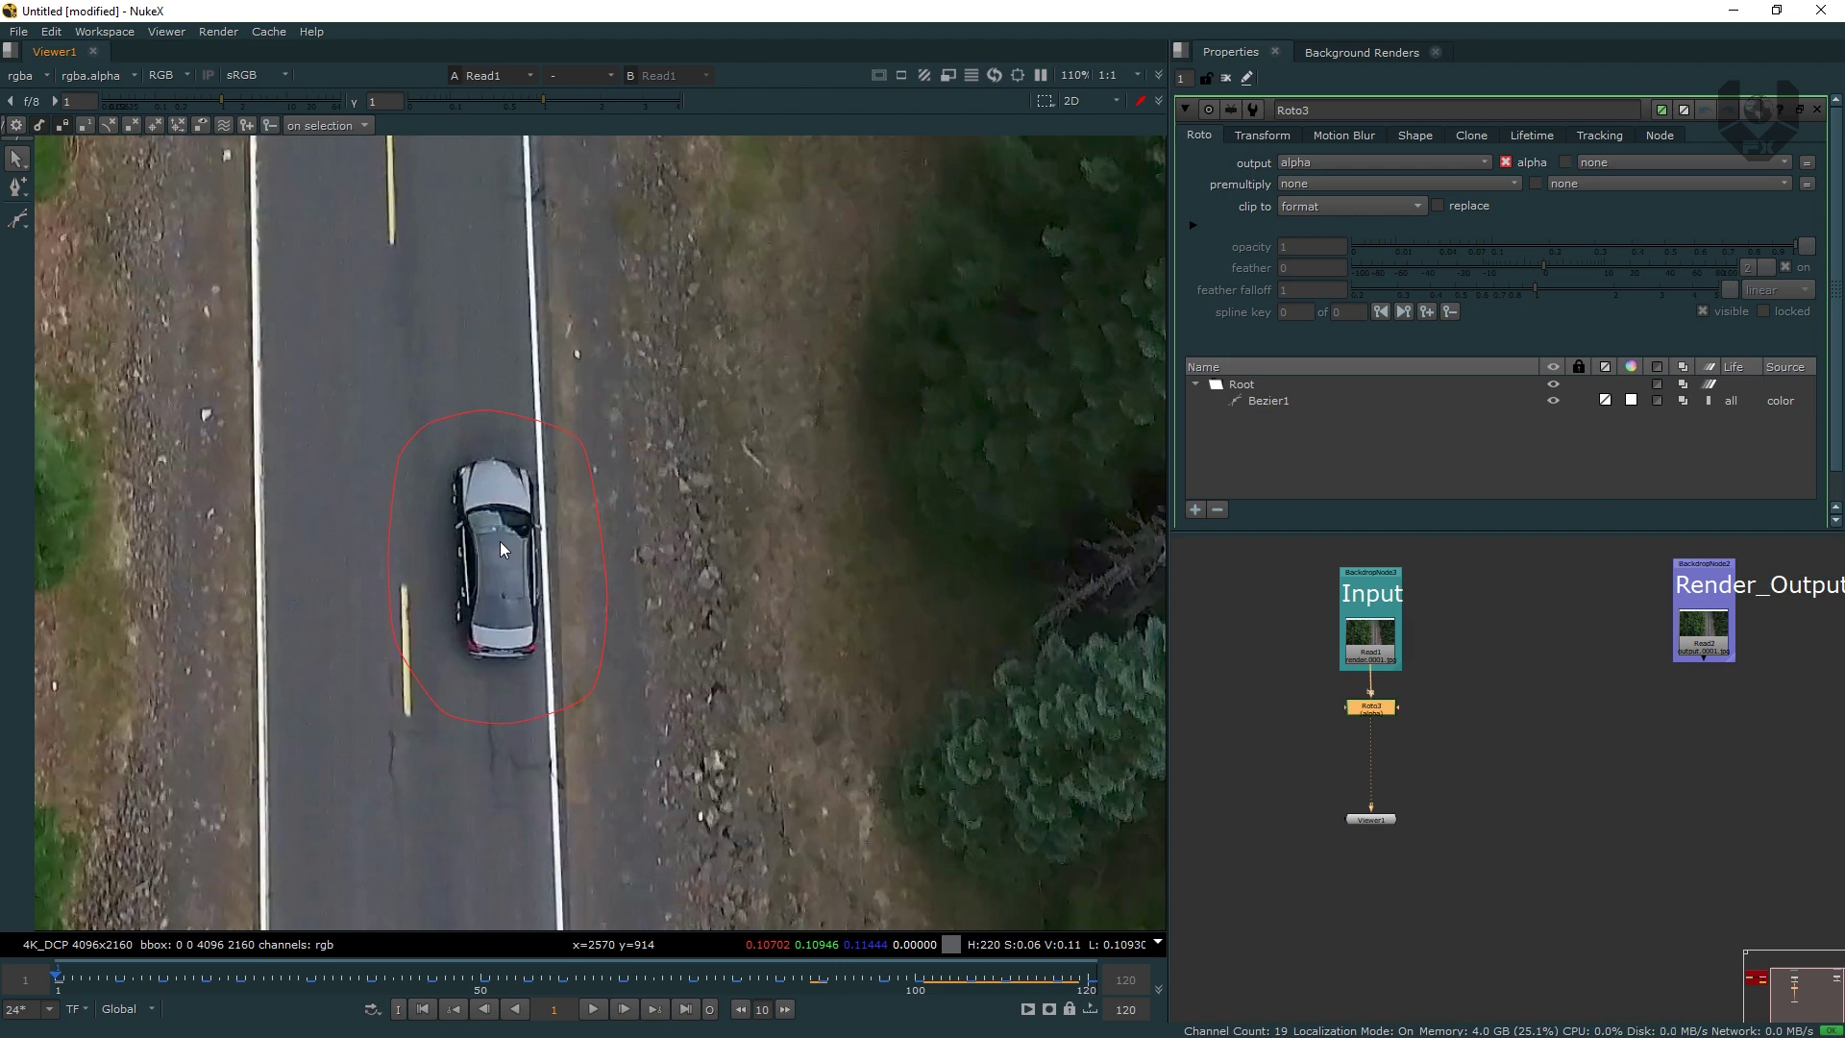
scroll(931, 463, "down", 5)
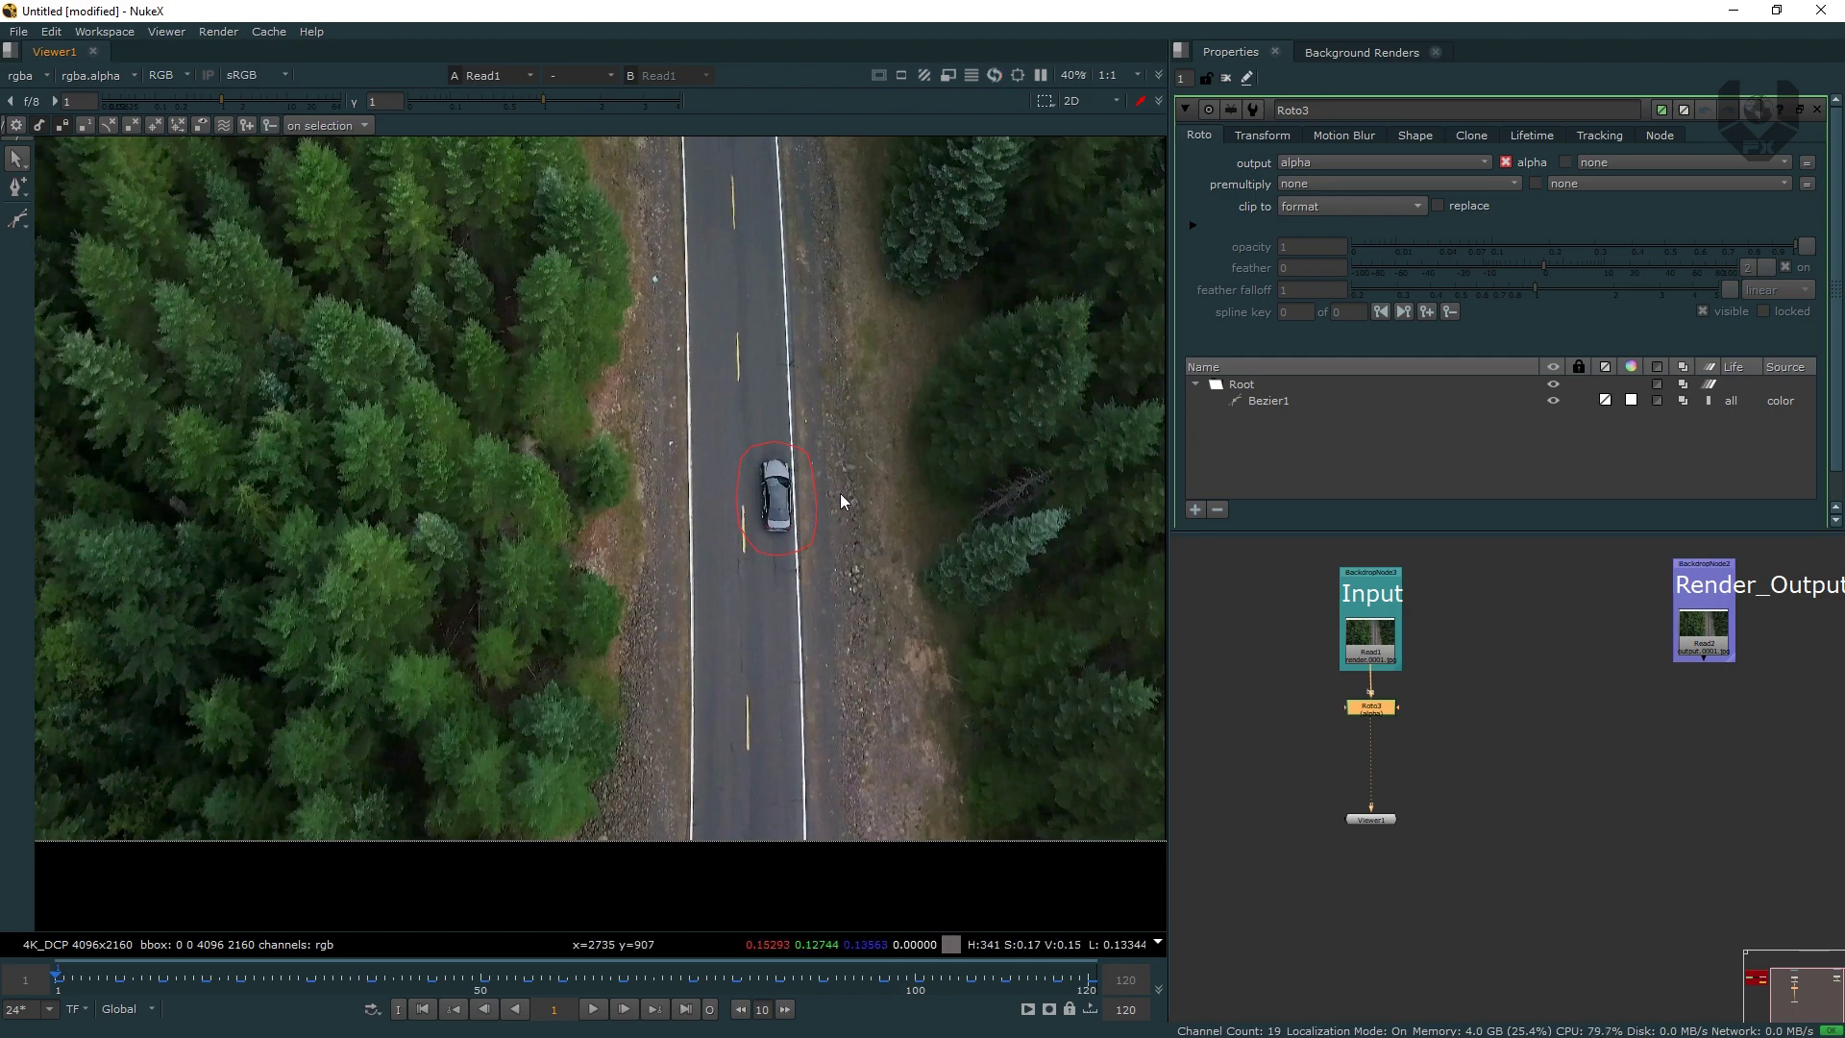
scroll(832, 495, "up", 4)
scroll(809, 515, "up", 3)
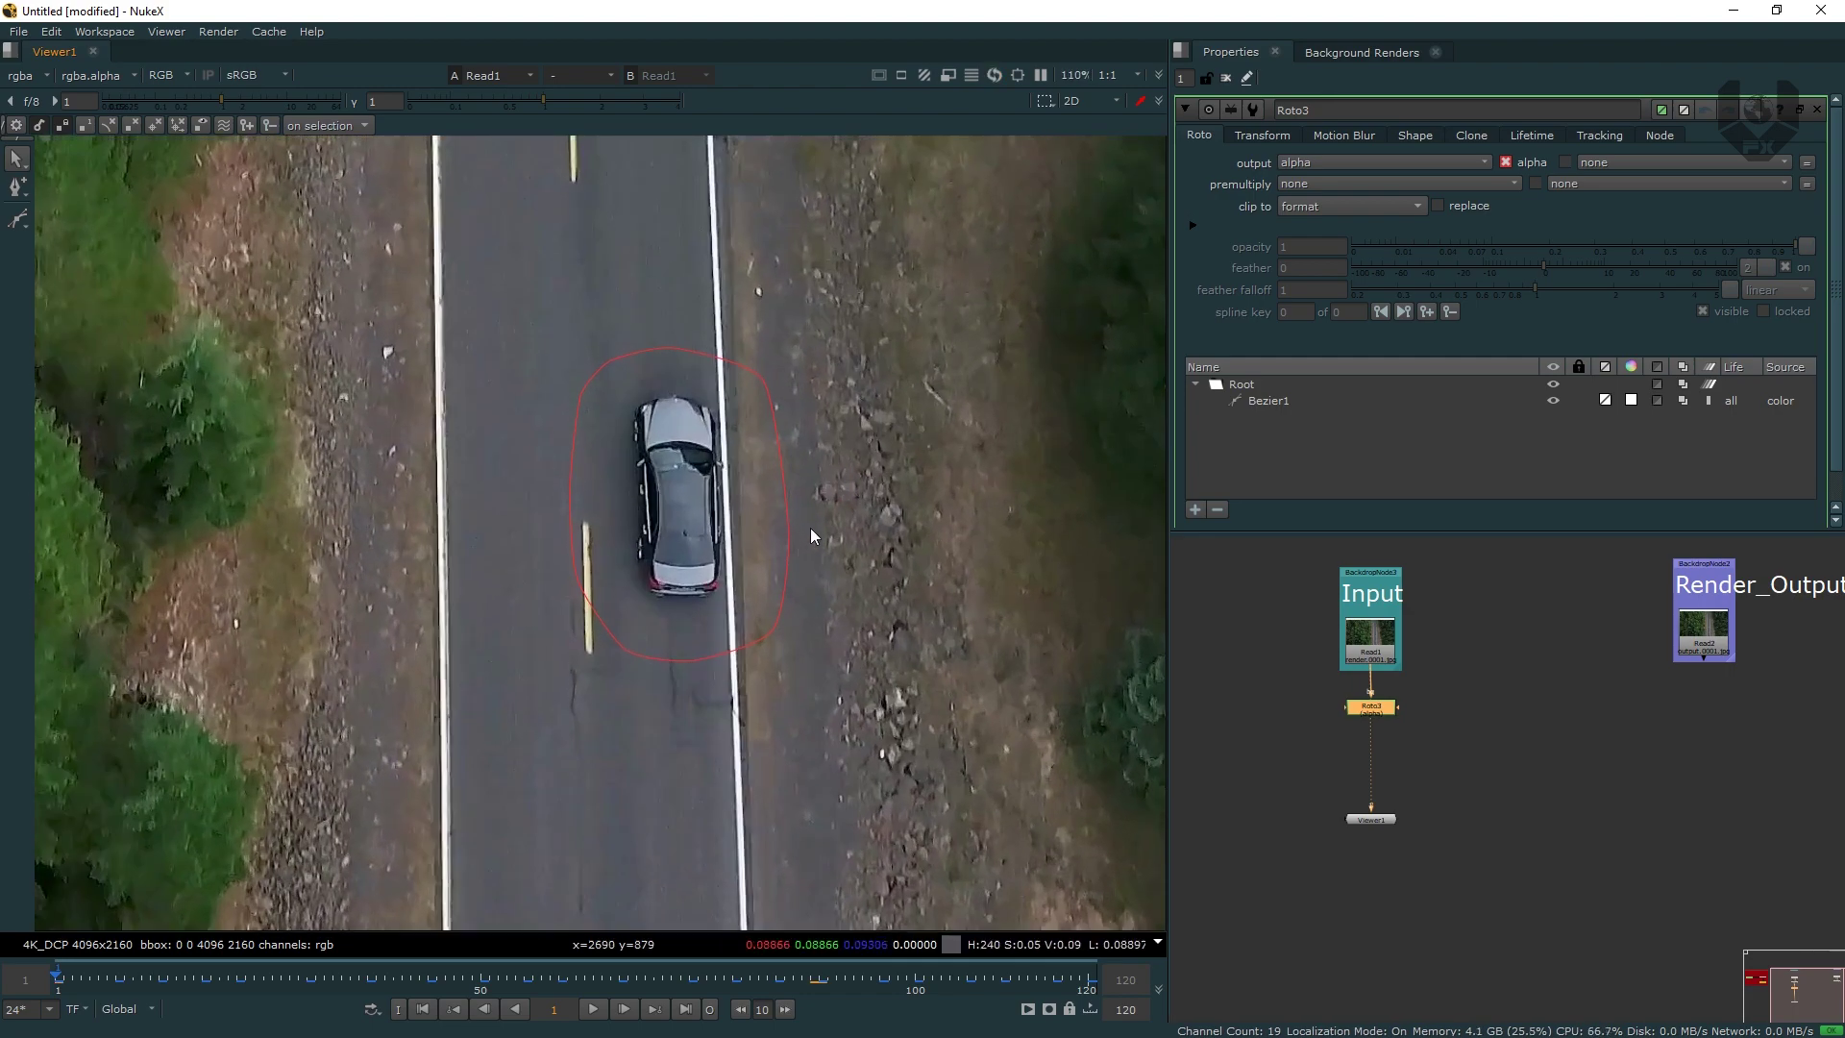
- Add an F_RigRemoval node to the node graph beside Roto3, leaving it unconnected
left_click(1438, 702)
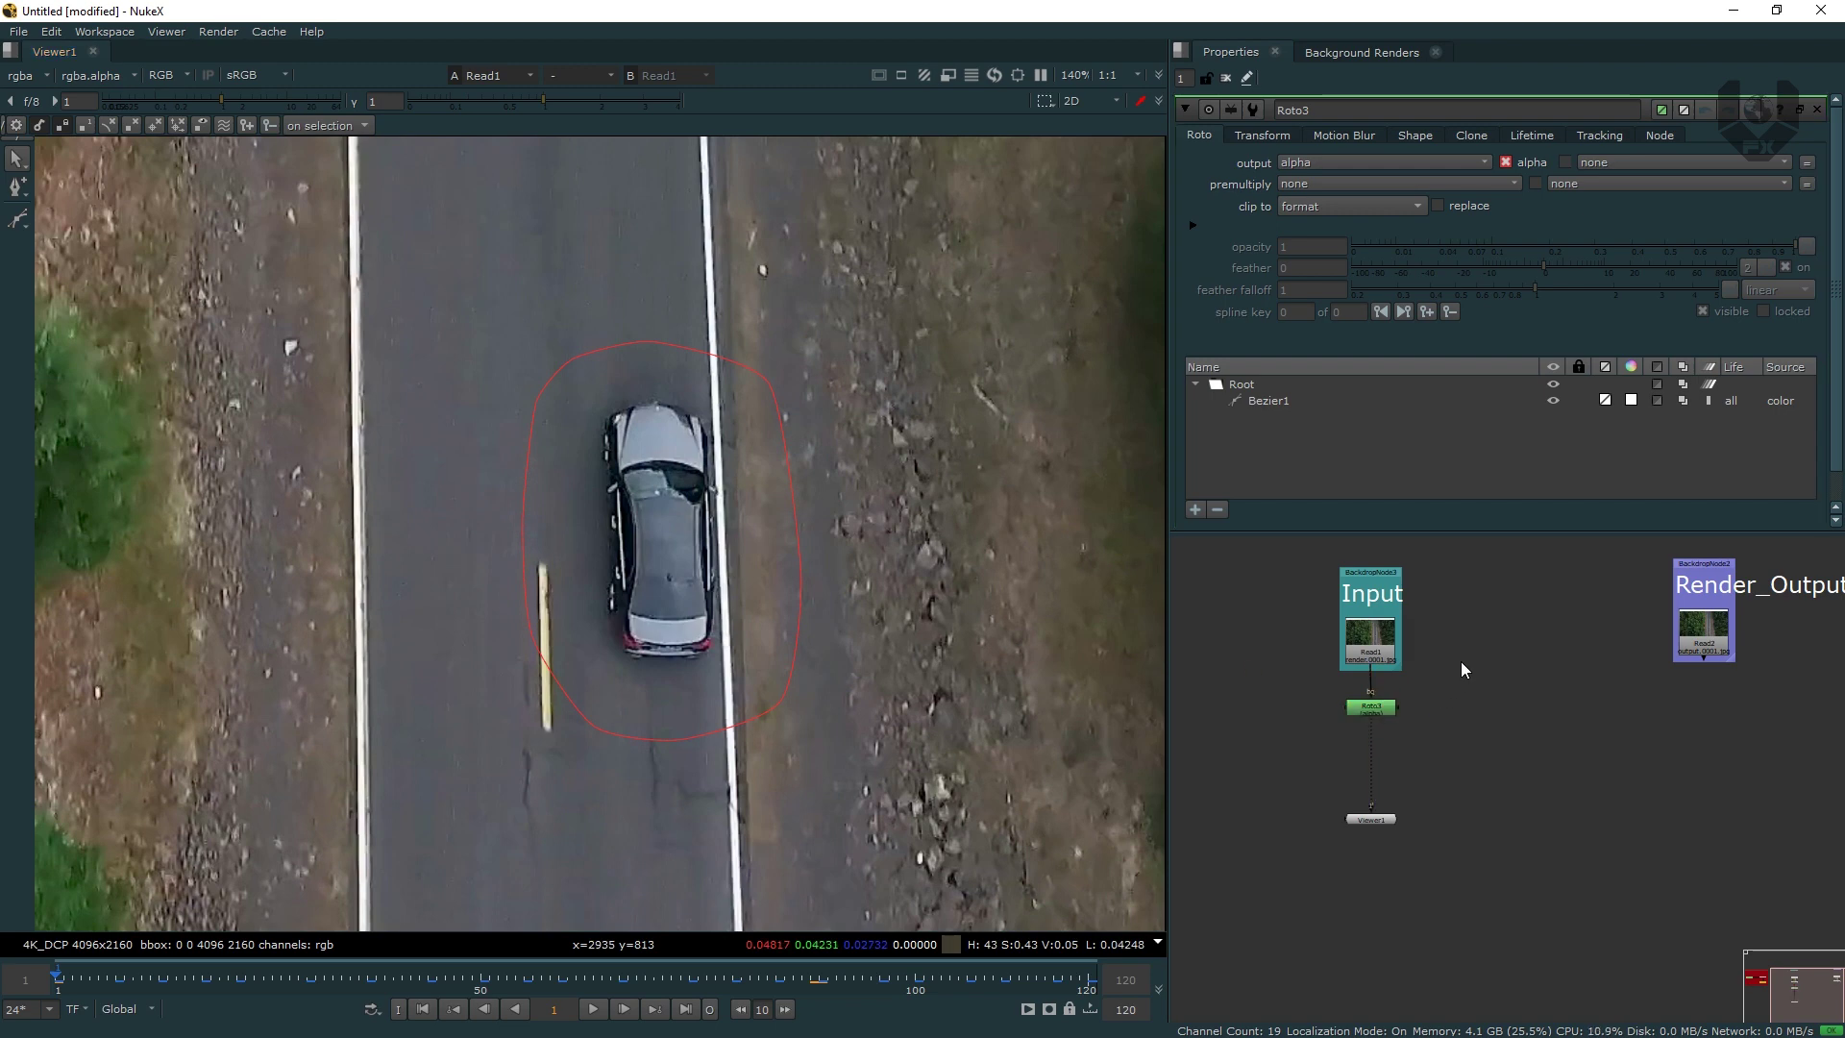
key("Tab")
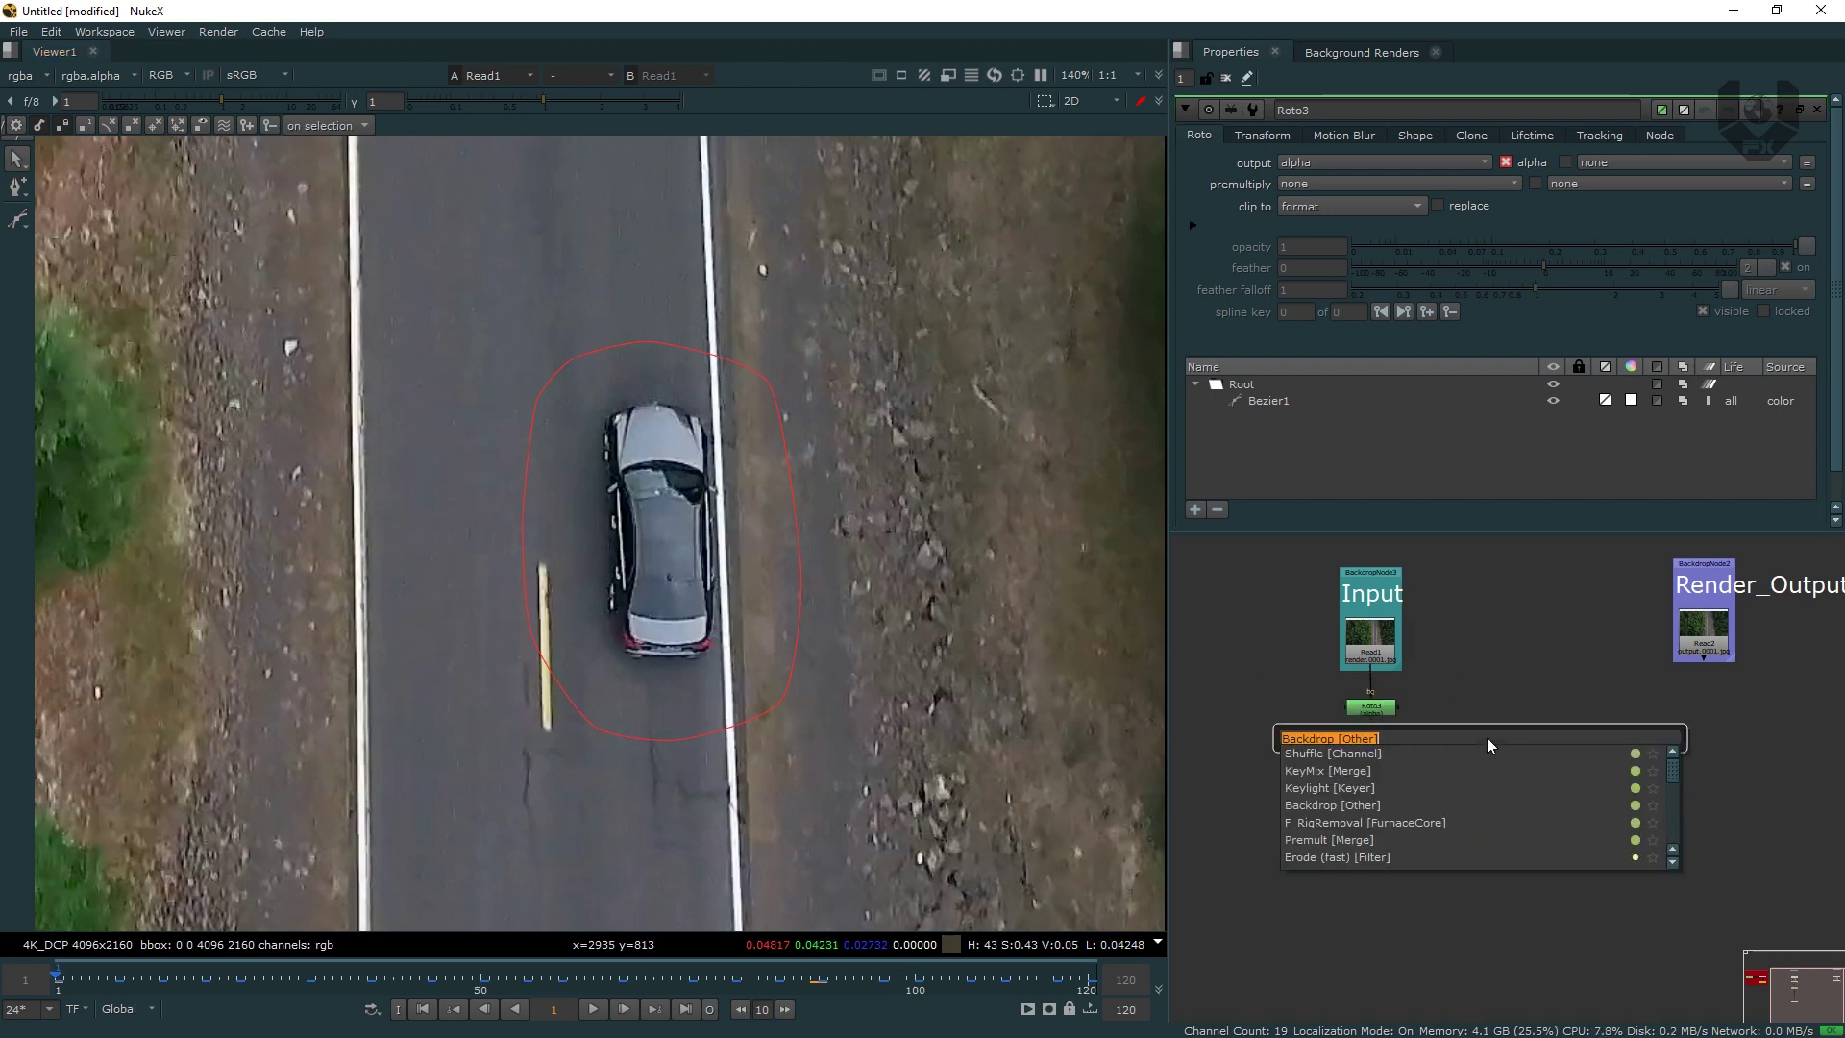
type("F_rig")
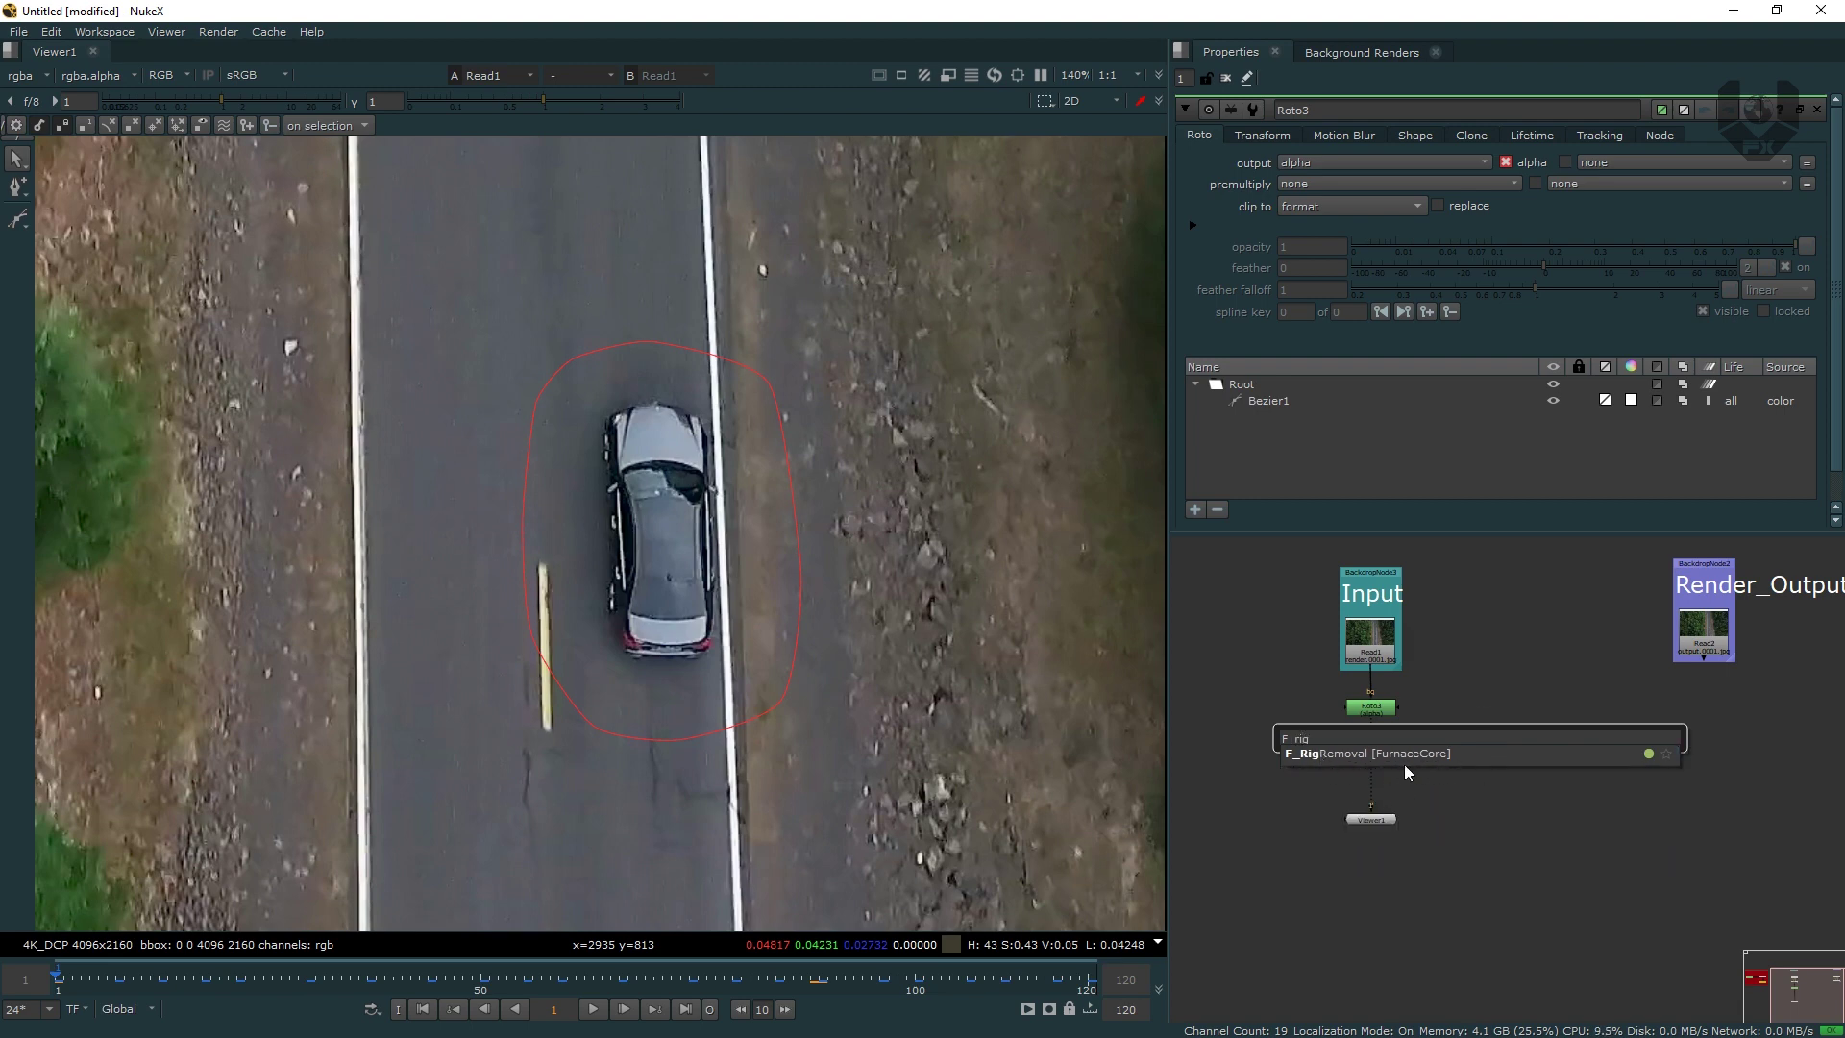
left_click(1447, 753)
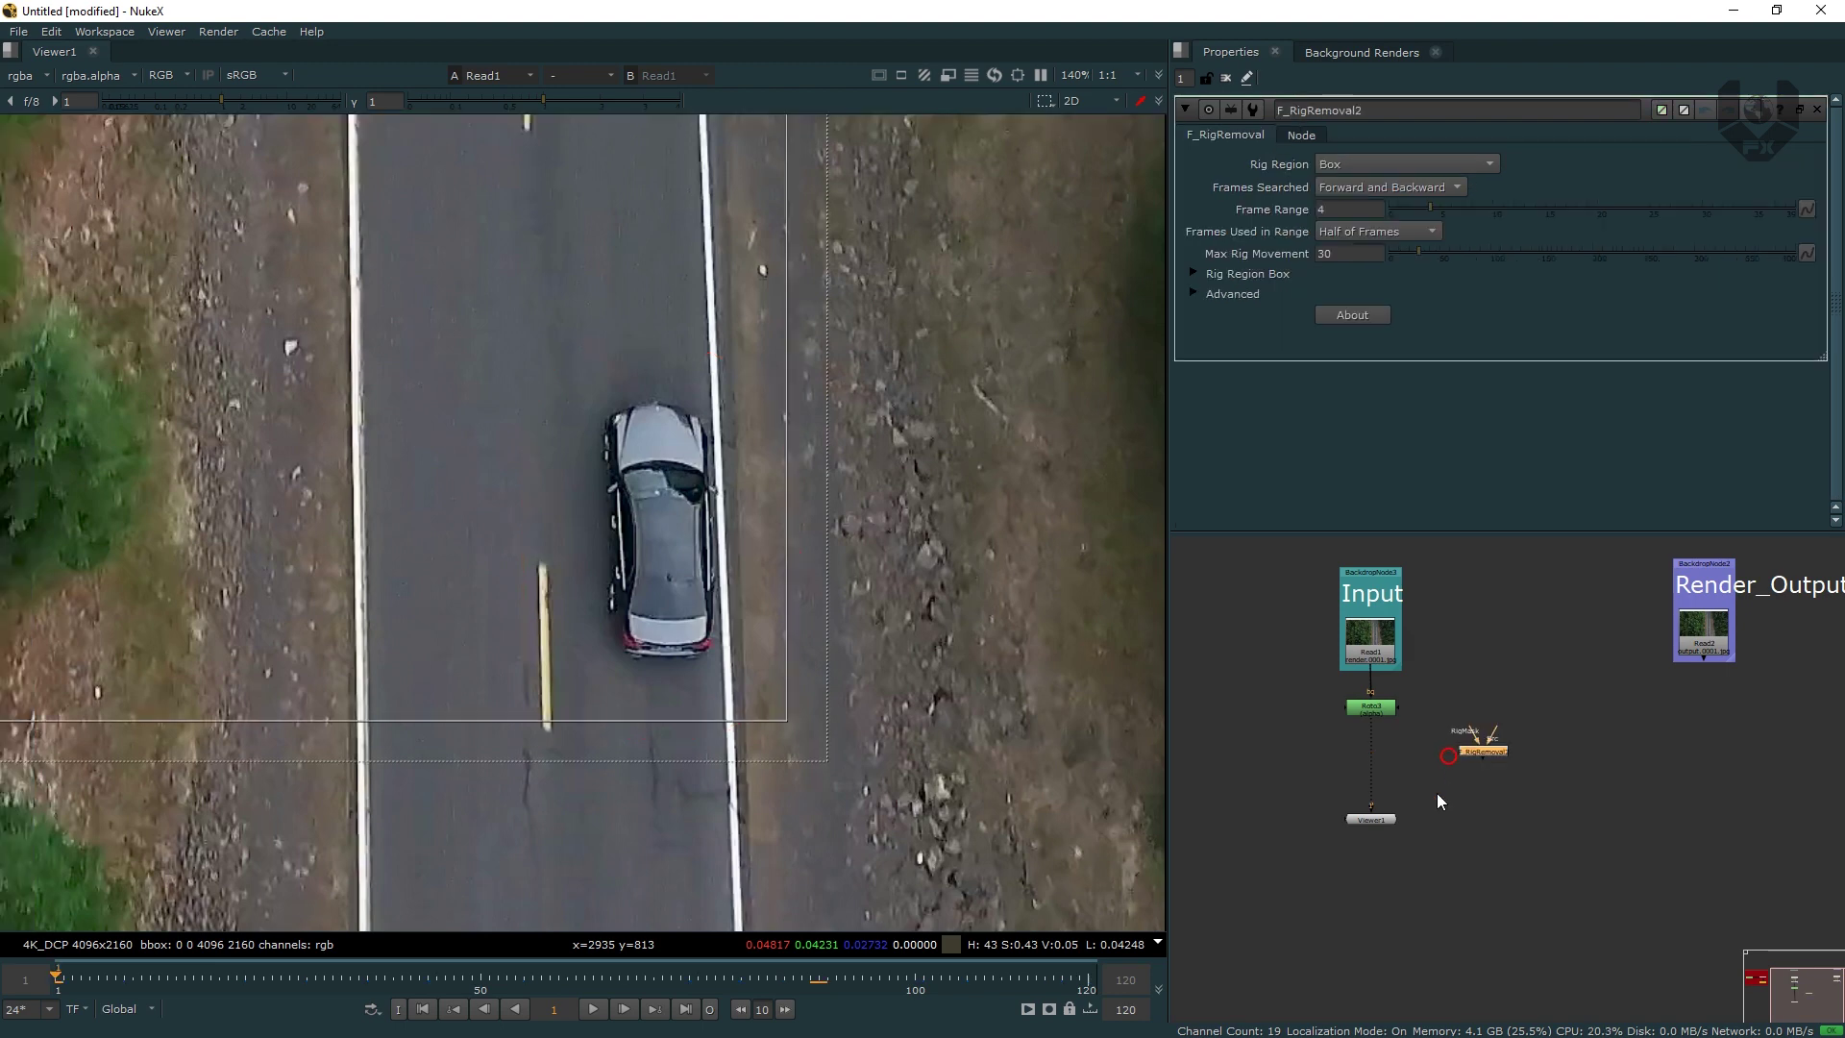
- Position the F_RigRemoval node beside Roto3 and connect its Src input to Roto3
scroll(1476, 761, "up", 6)
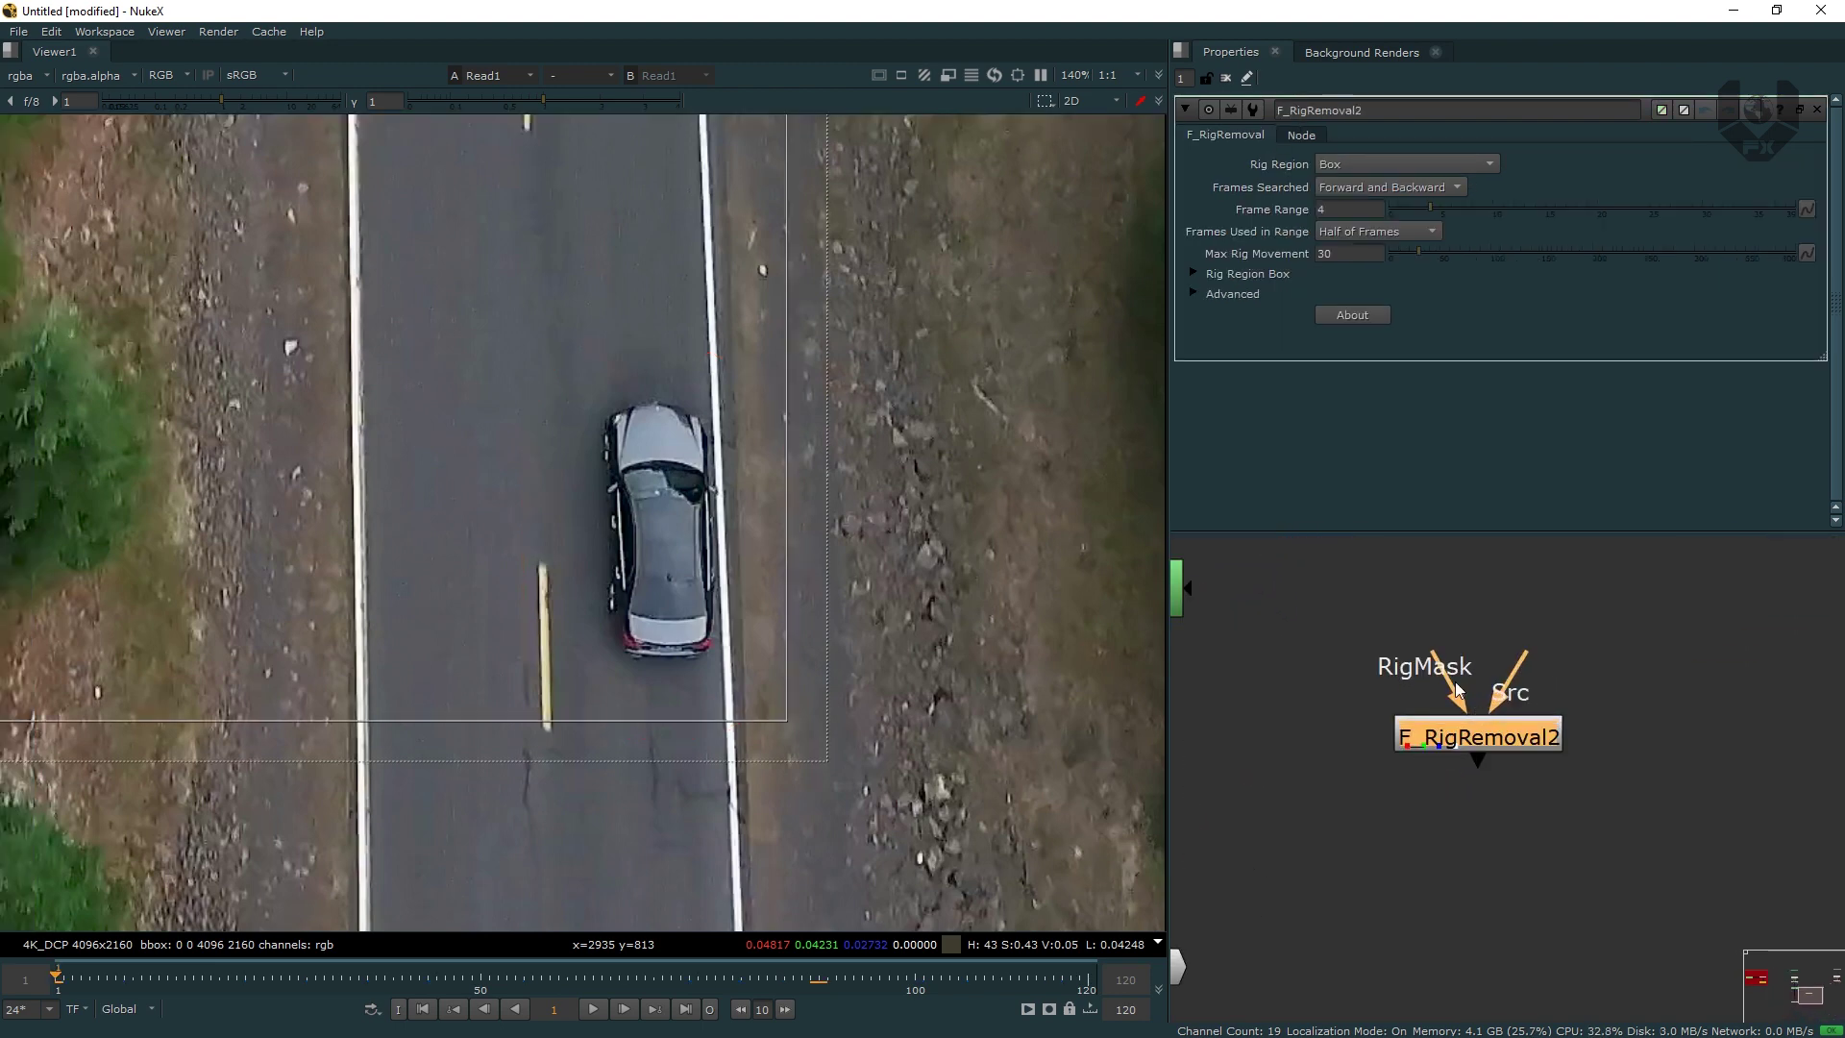
mouse_move(1431, 652)
left_mouse_down()
mouse_move(1453, 619)
mouse_move(1399, 609)
mouse_move(1440, 644)
left_mouse_up()
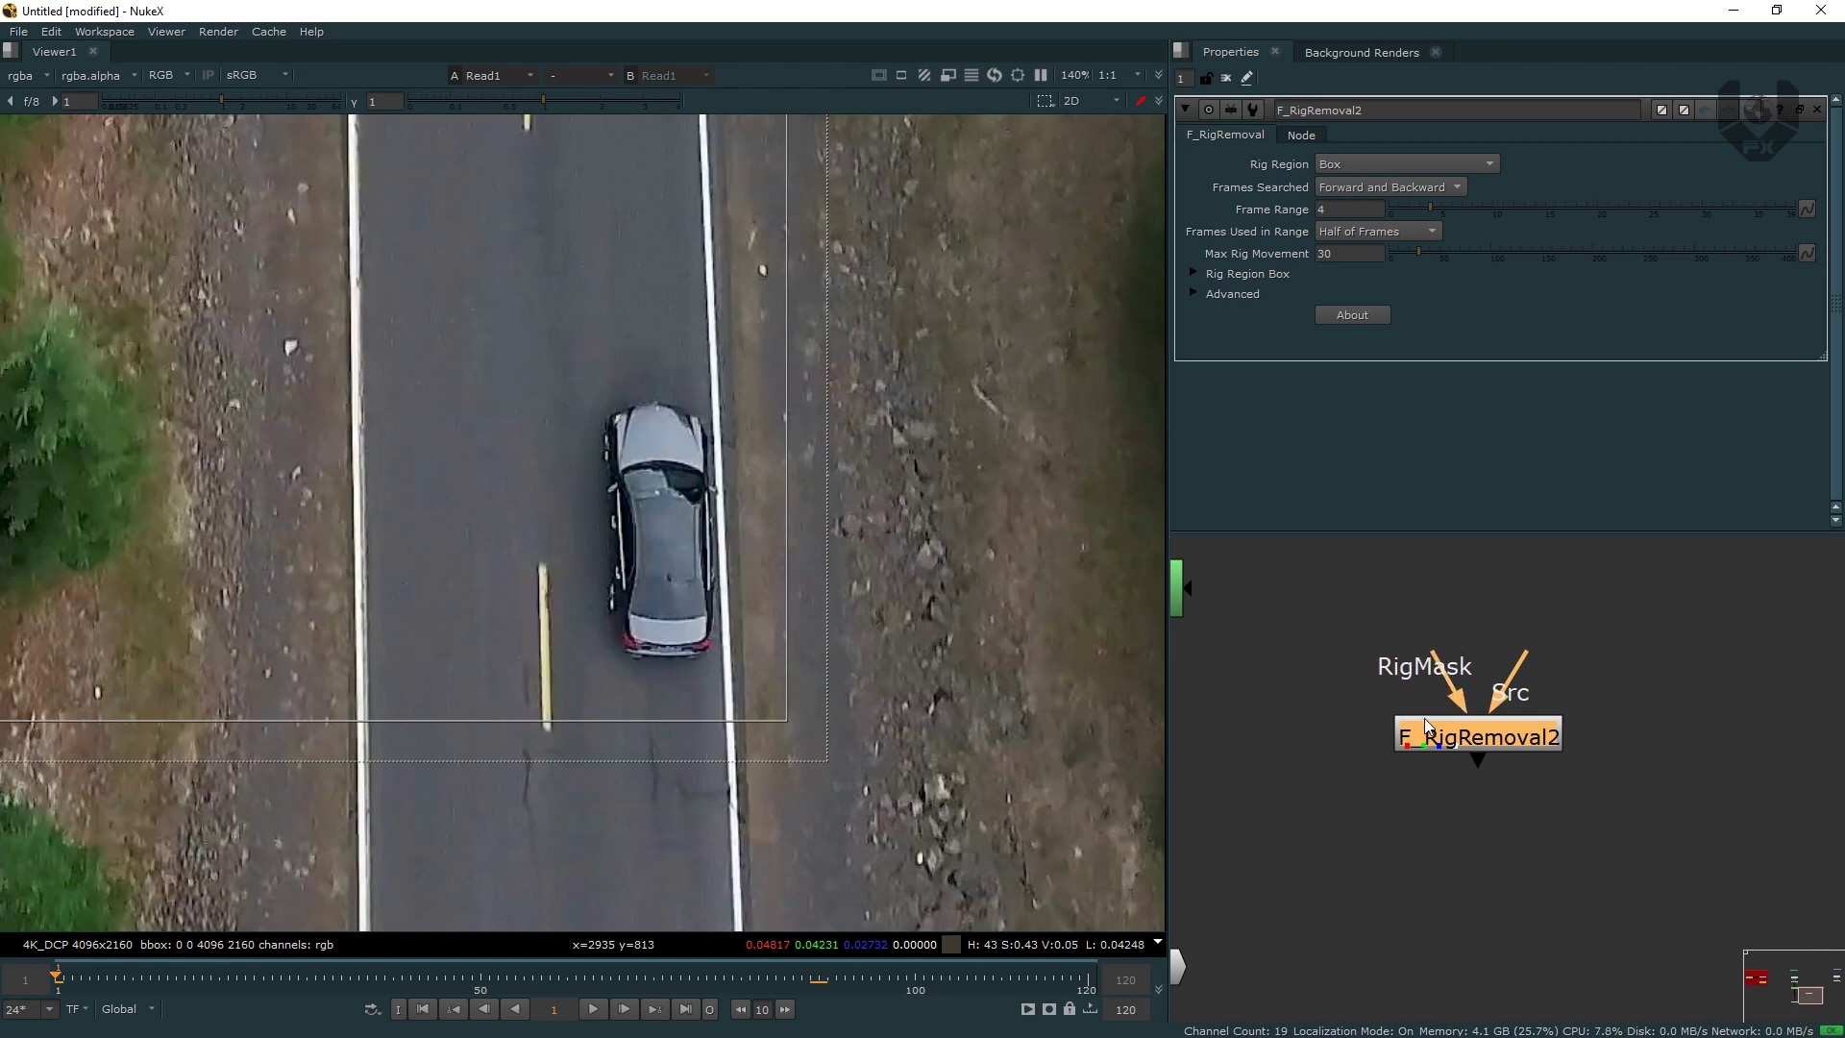
left_click(1560, 671)
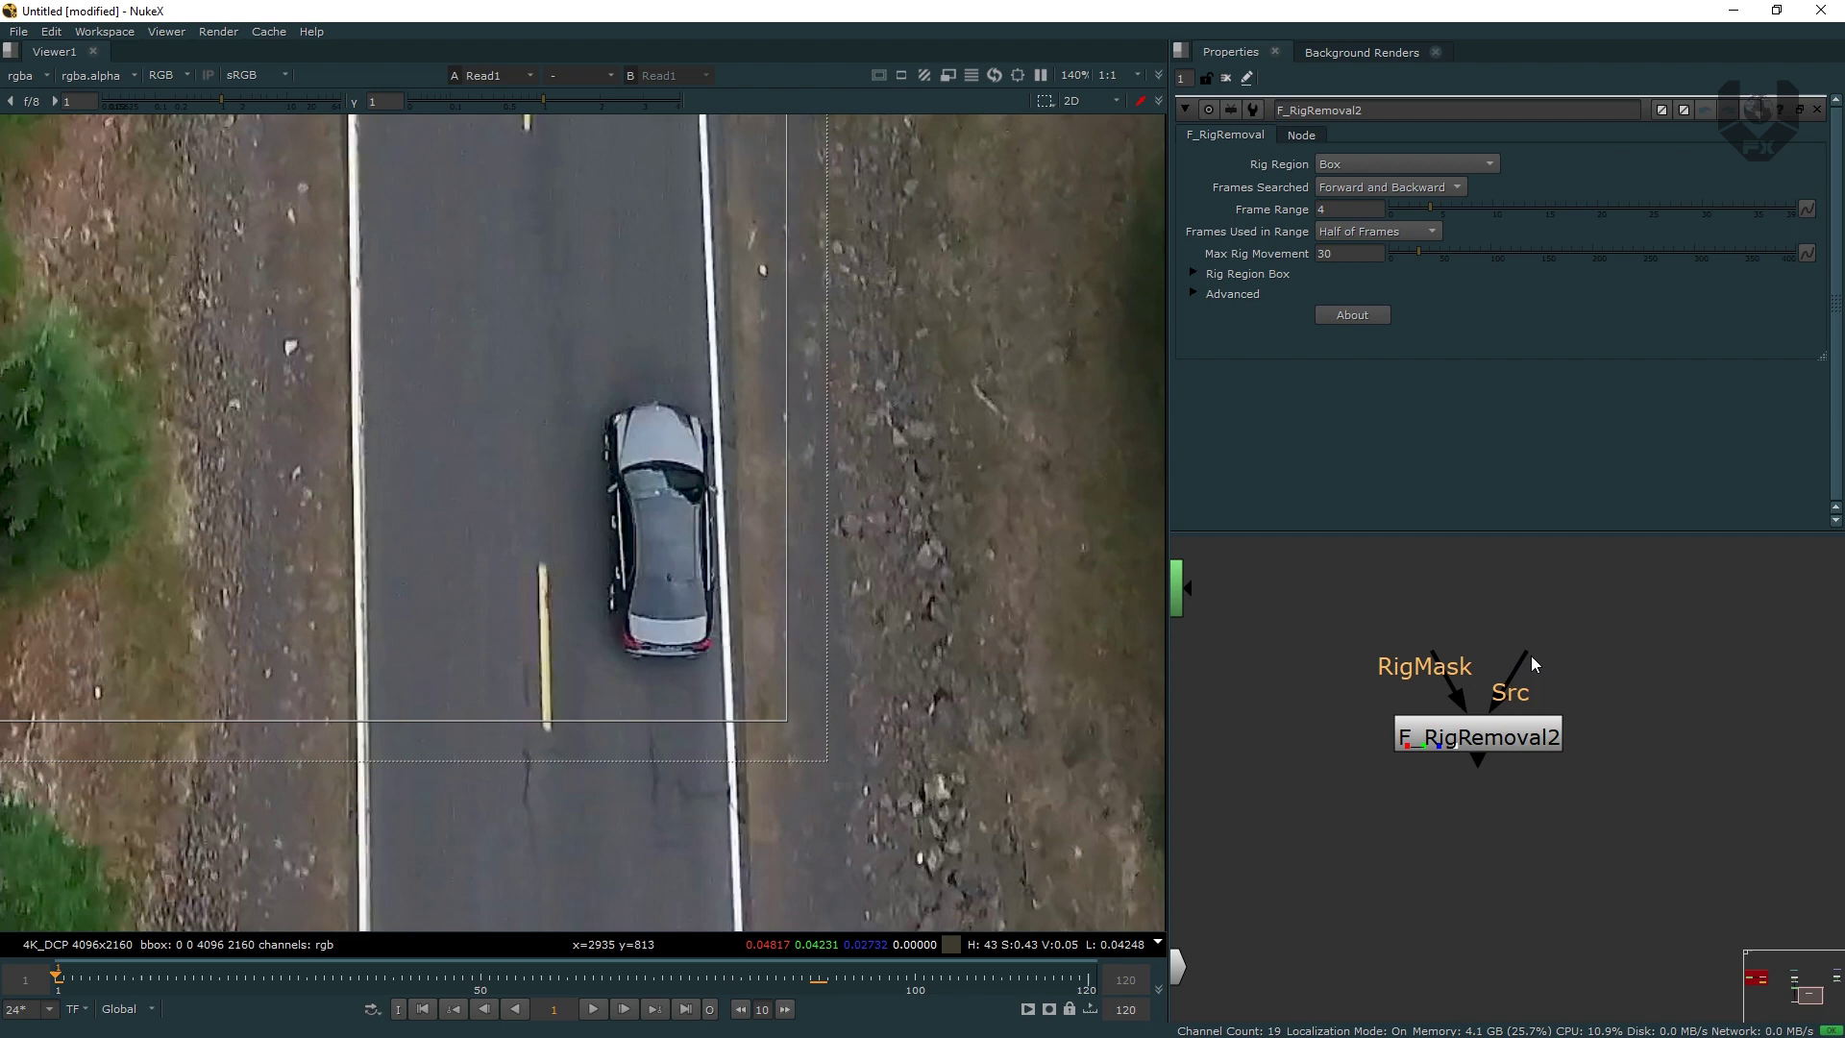
scroll(1403, 791, "down", 5)
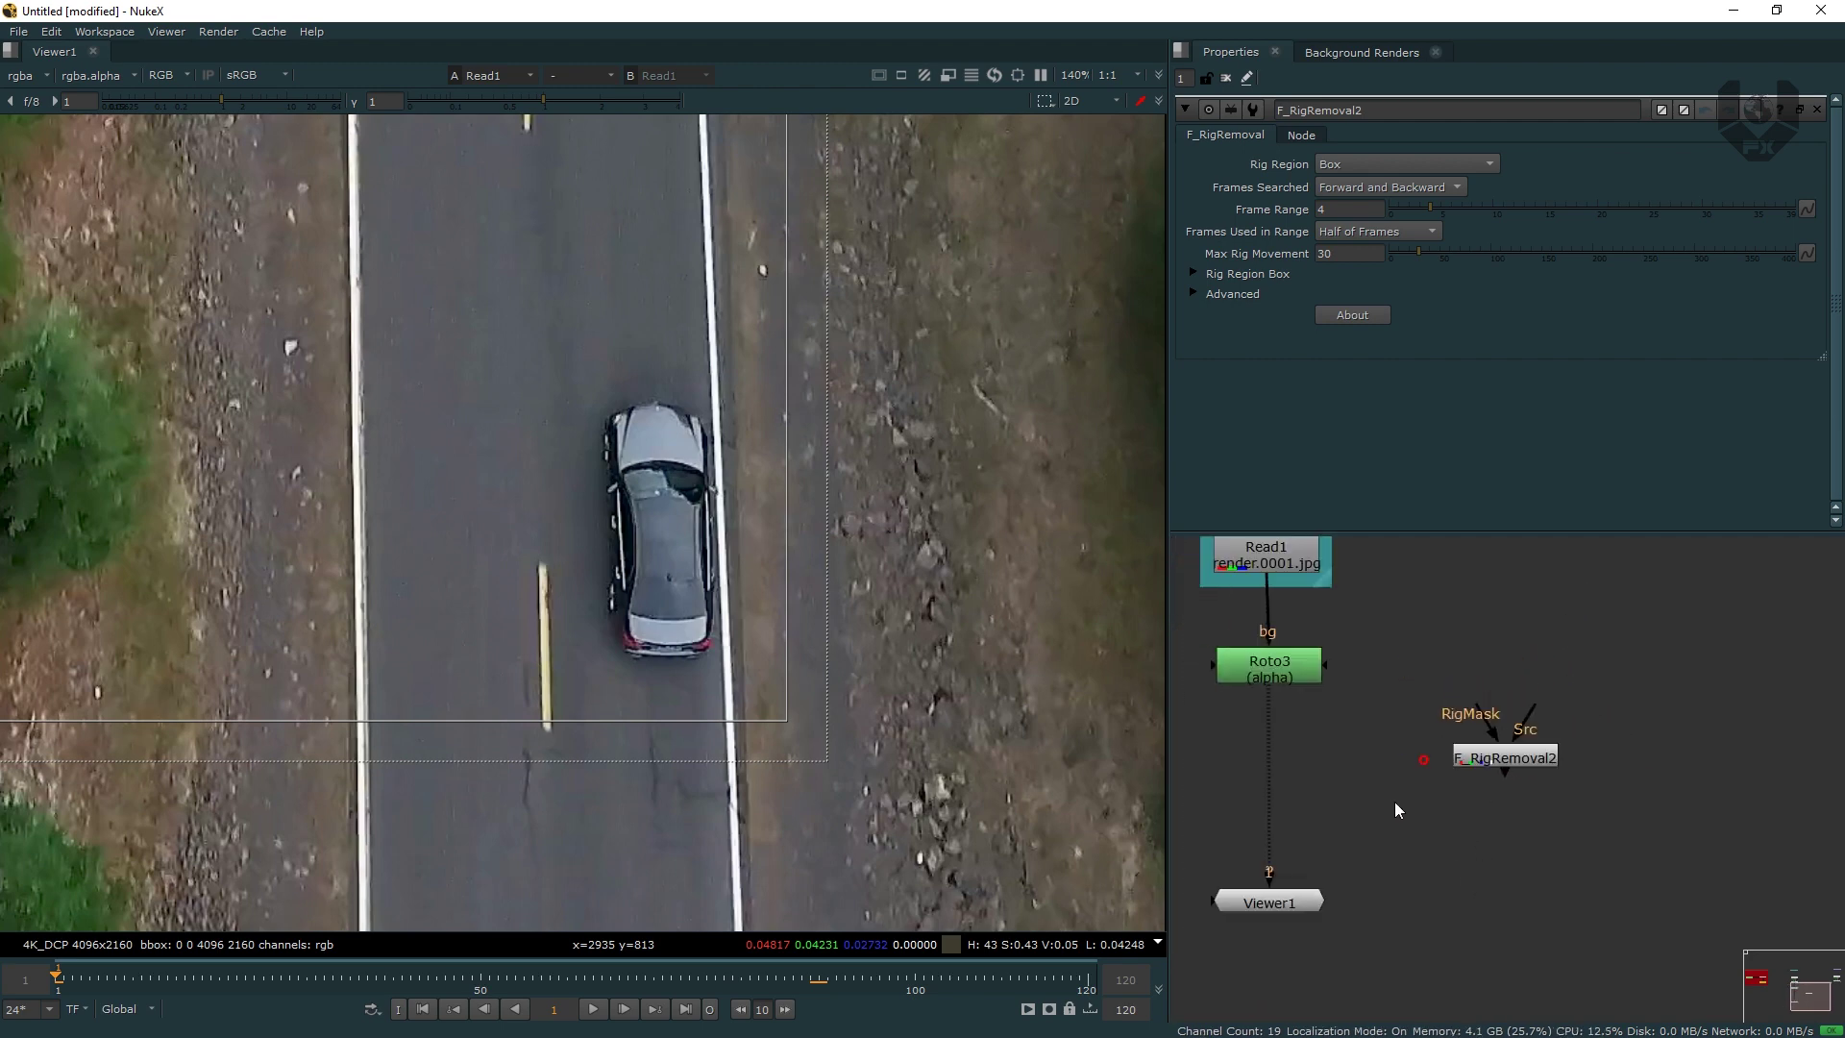
left_click_drag(1573, 774, 1348, 746)
left_click_drag(1553, 819, 1543, 748)
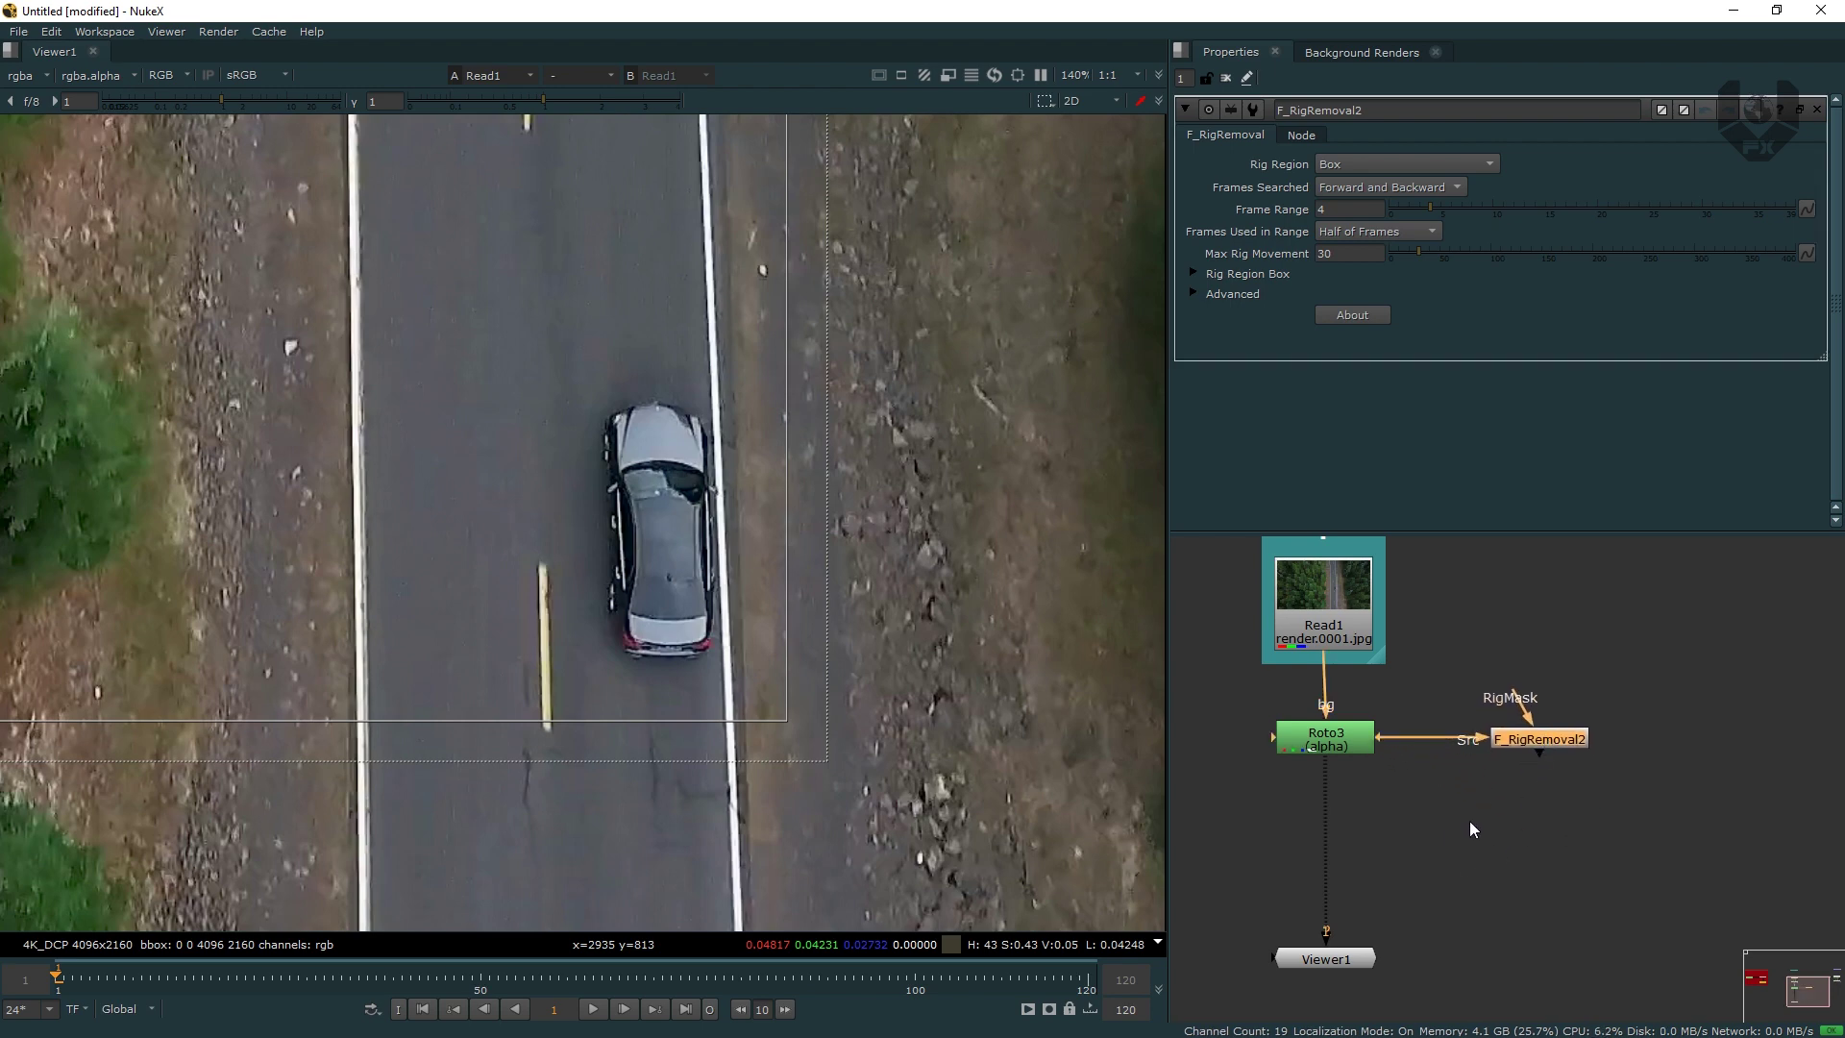
left_click(1537, 790)
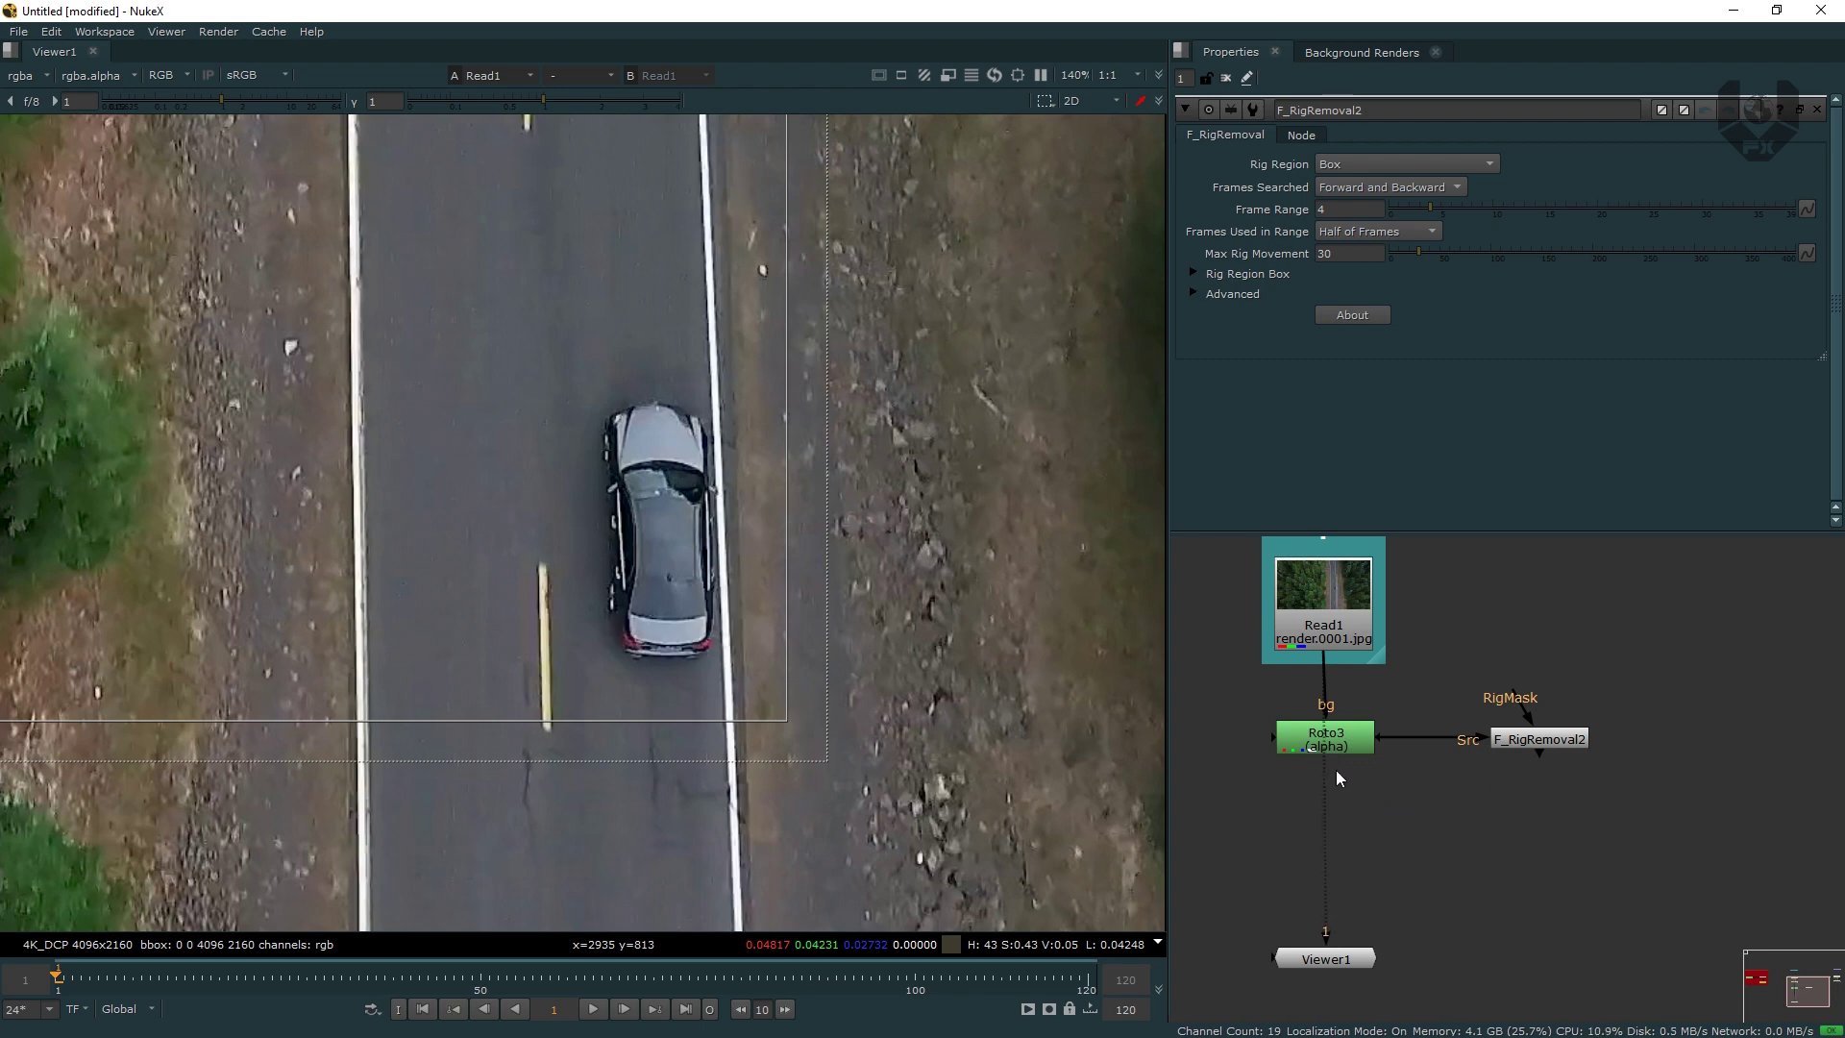
- View the F_RigRemoval output through Viewer1 and set its Rig Region to Src Alpha
left_click(1538, 739)
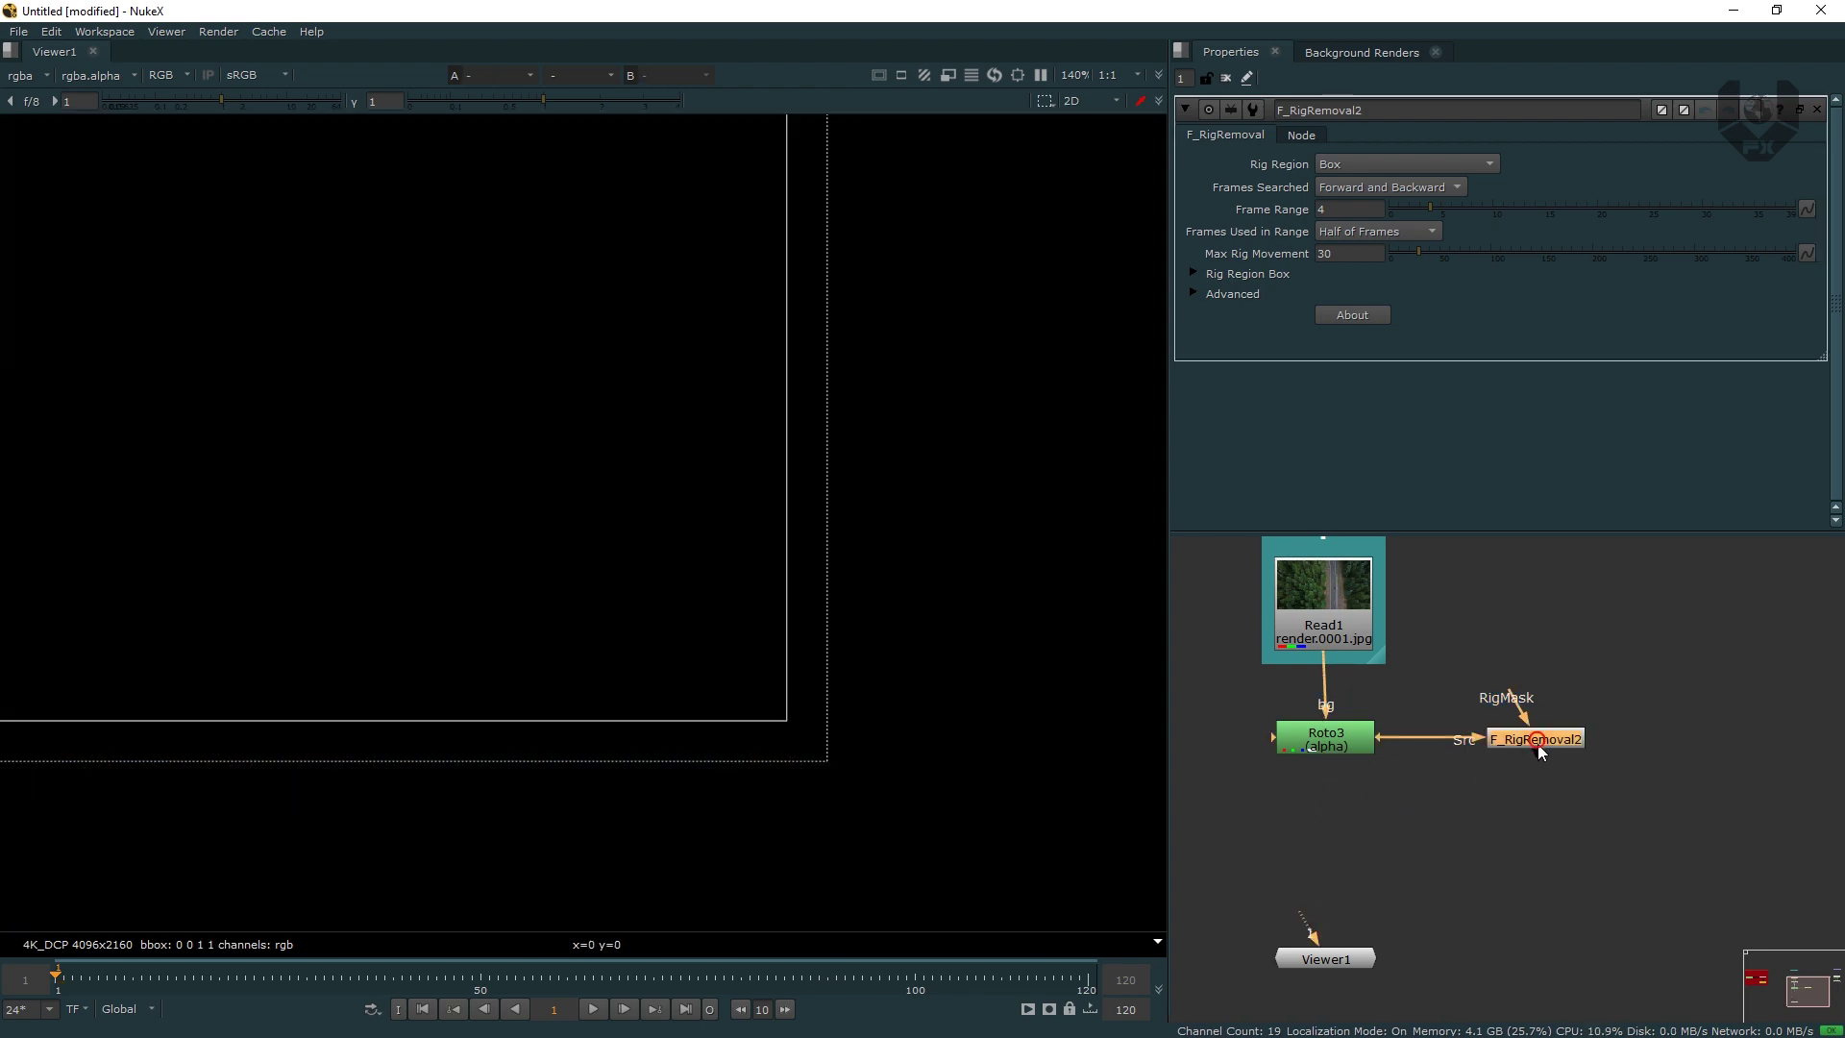
key("1")
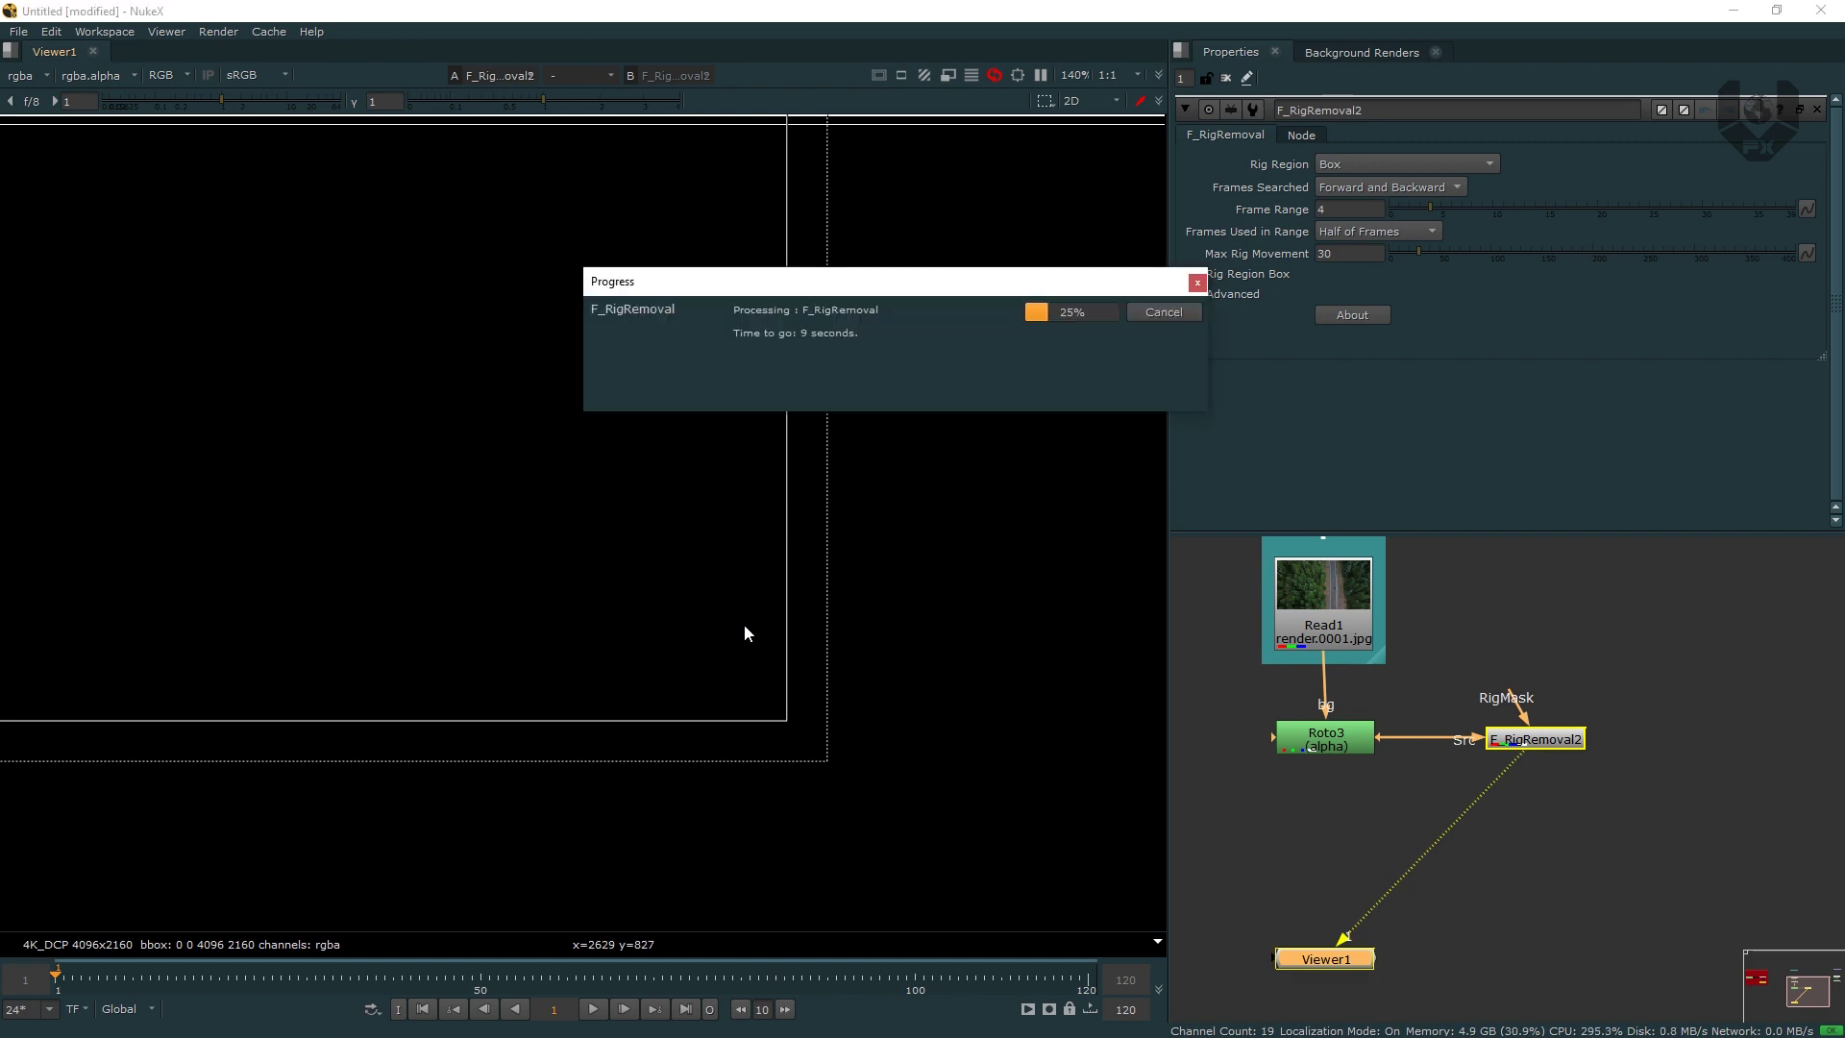
scroll(735, 631, "down", 4)
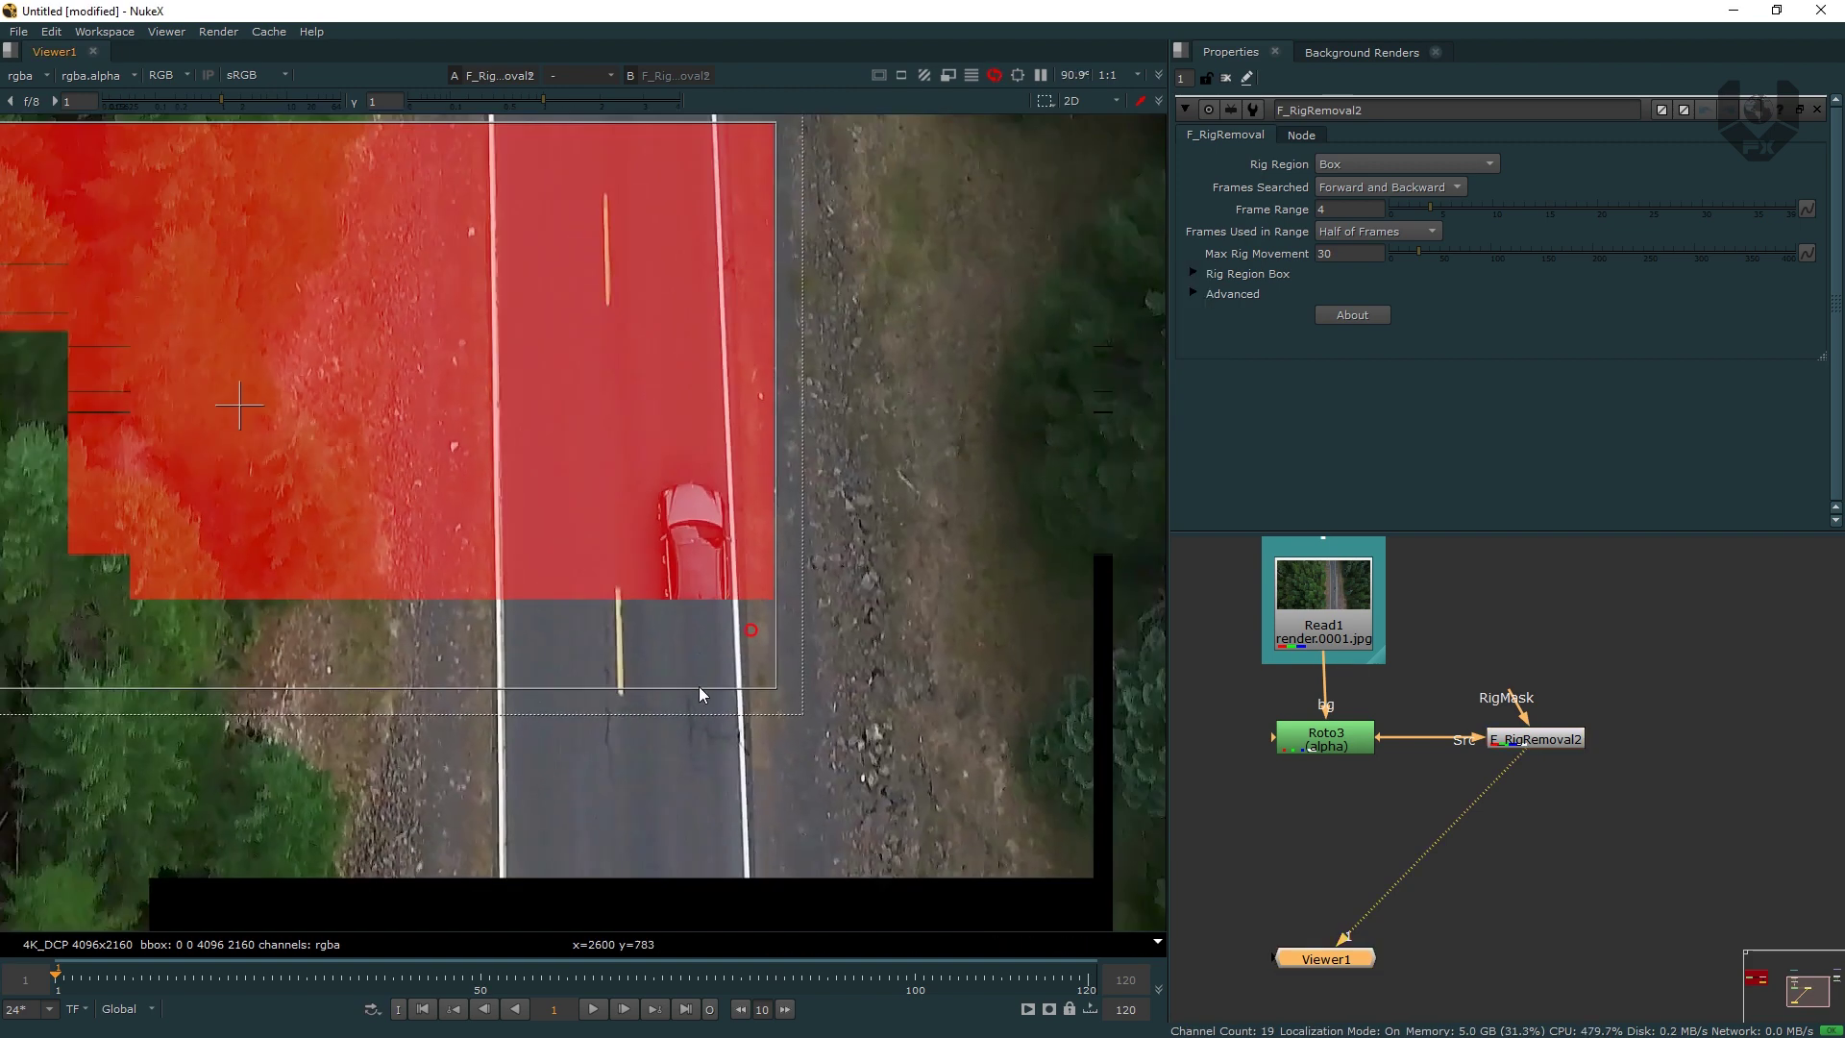
middle_click_drag(759, 636, 698, 652)
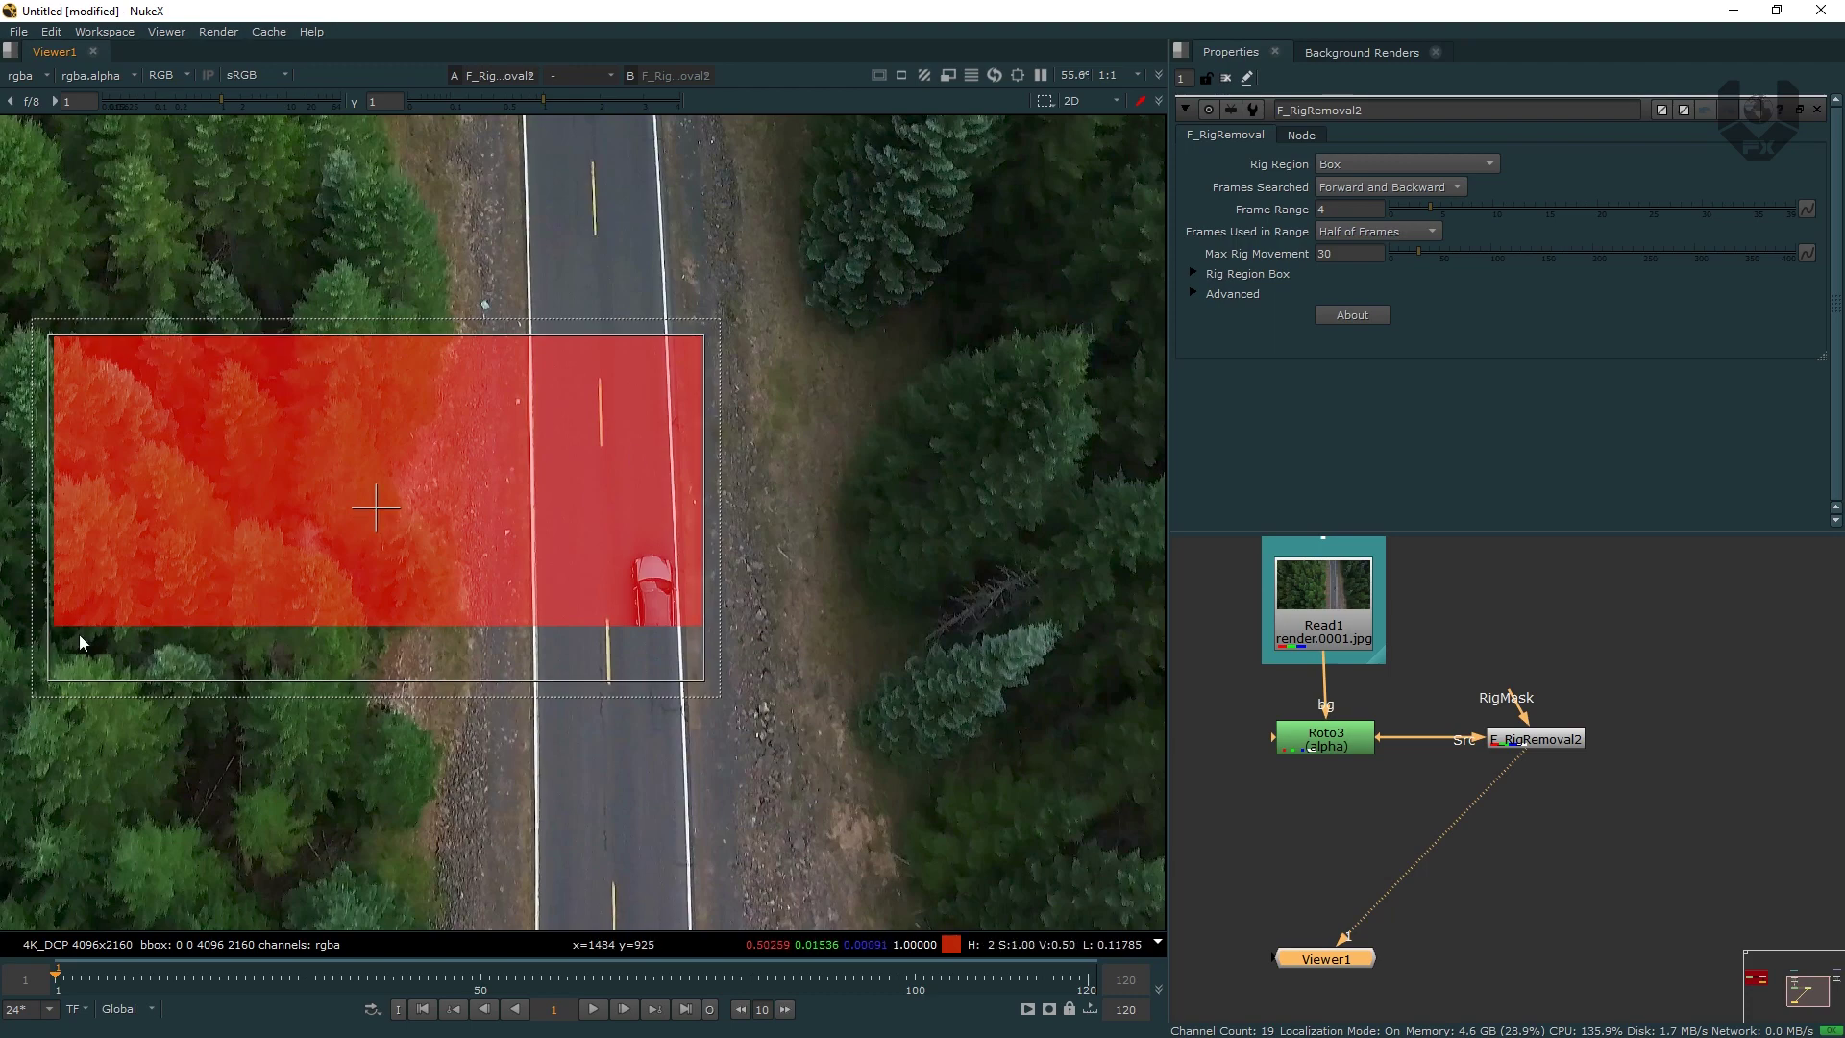
middle_click_drag(898, 603, 924, 601)
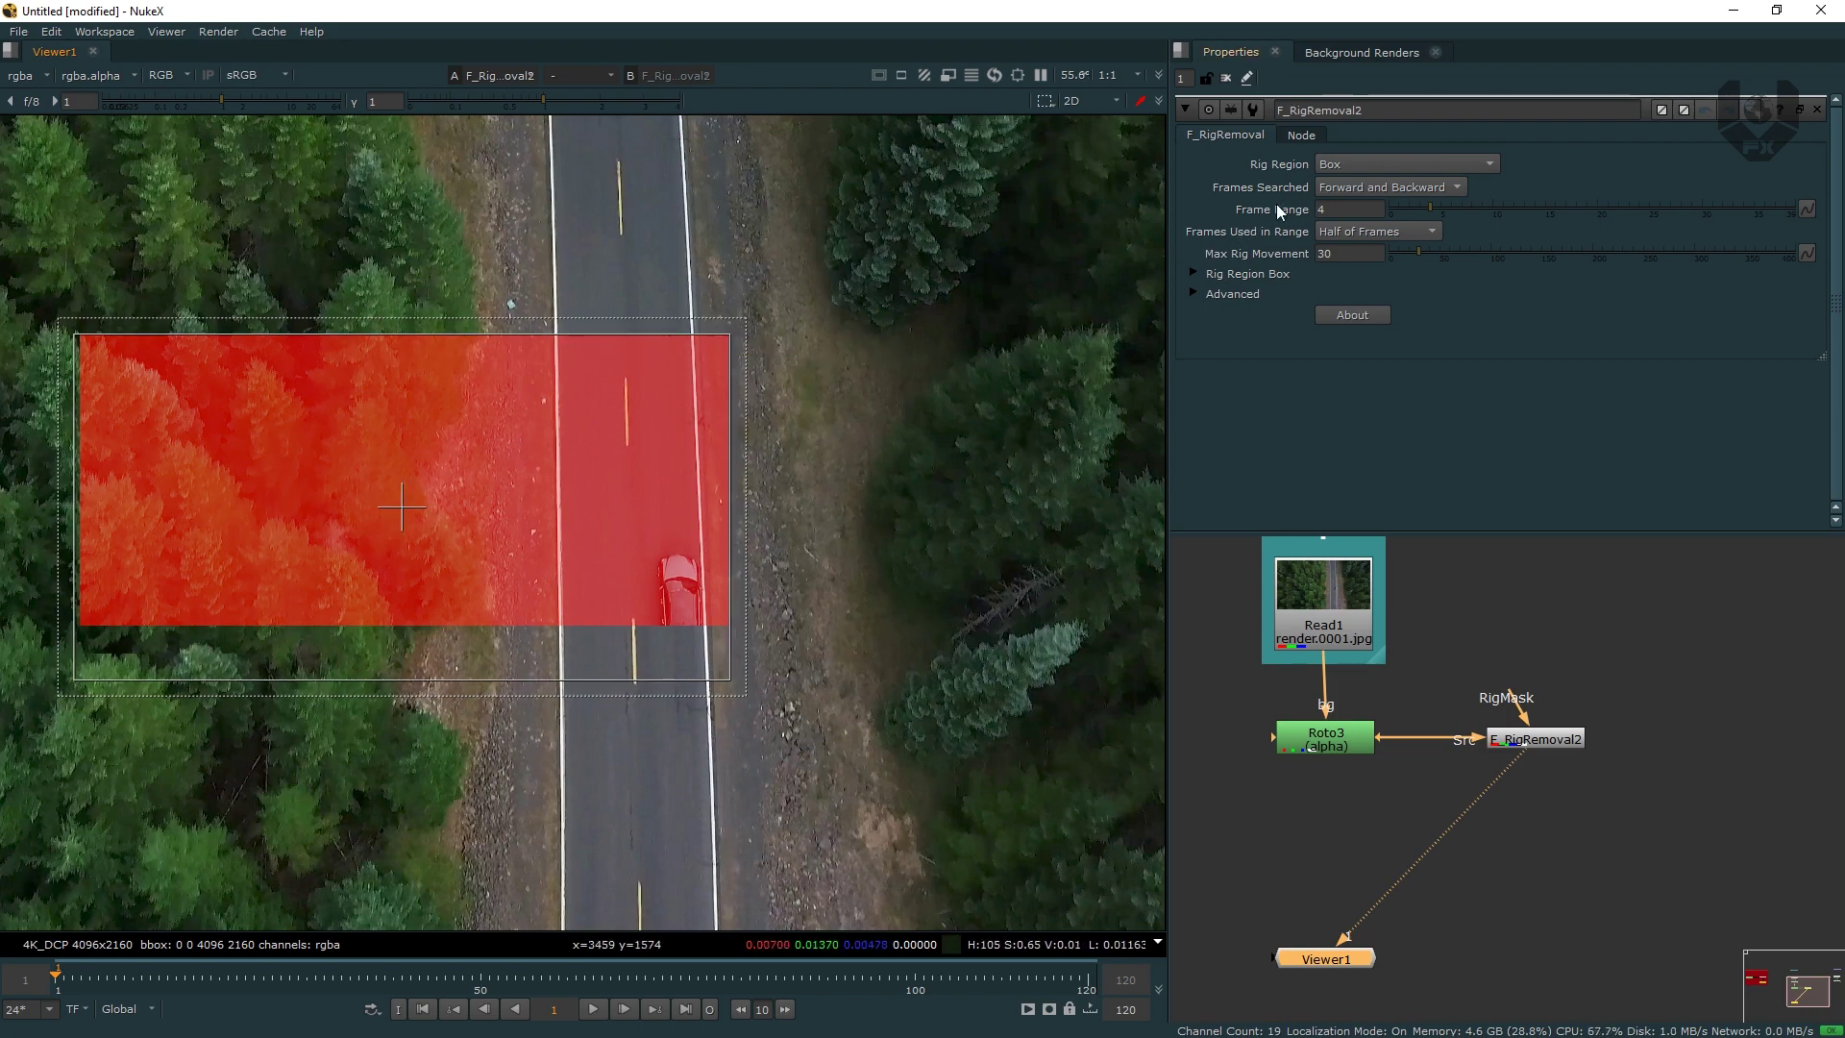
left_click(1345, 164)
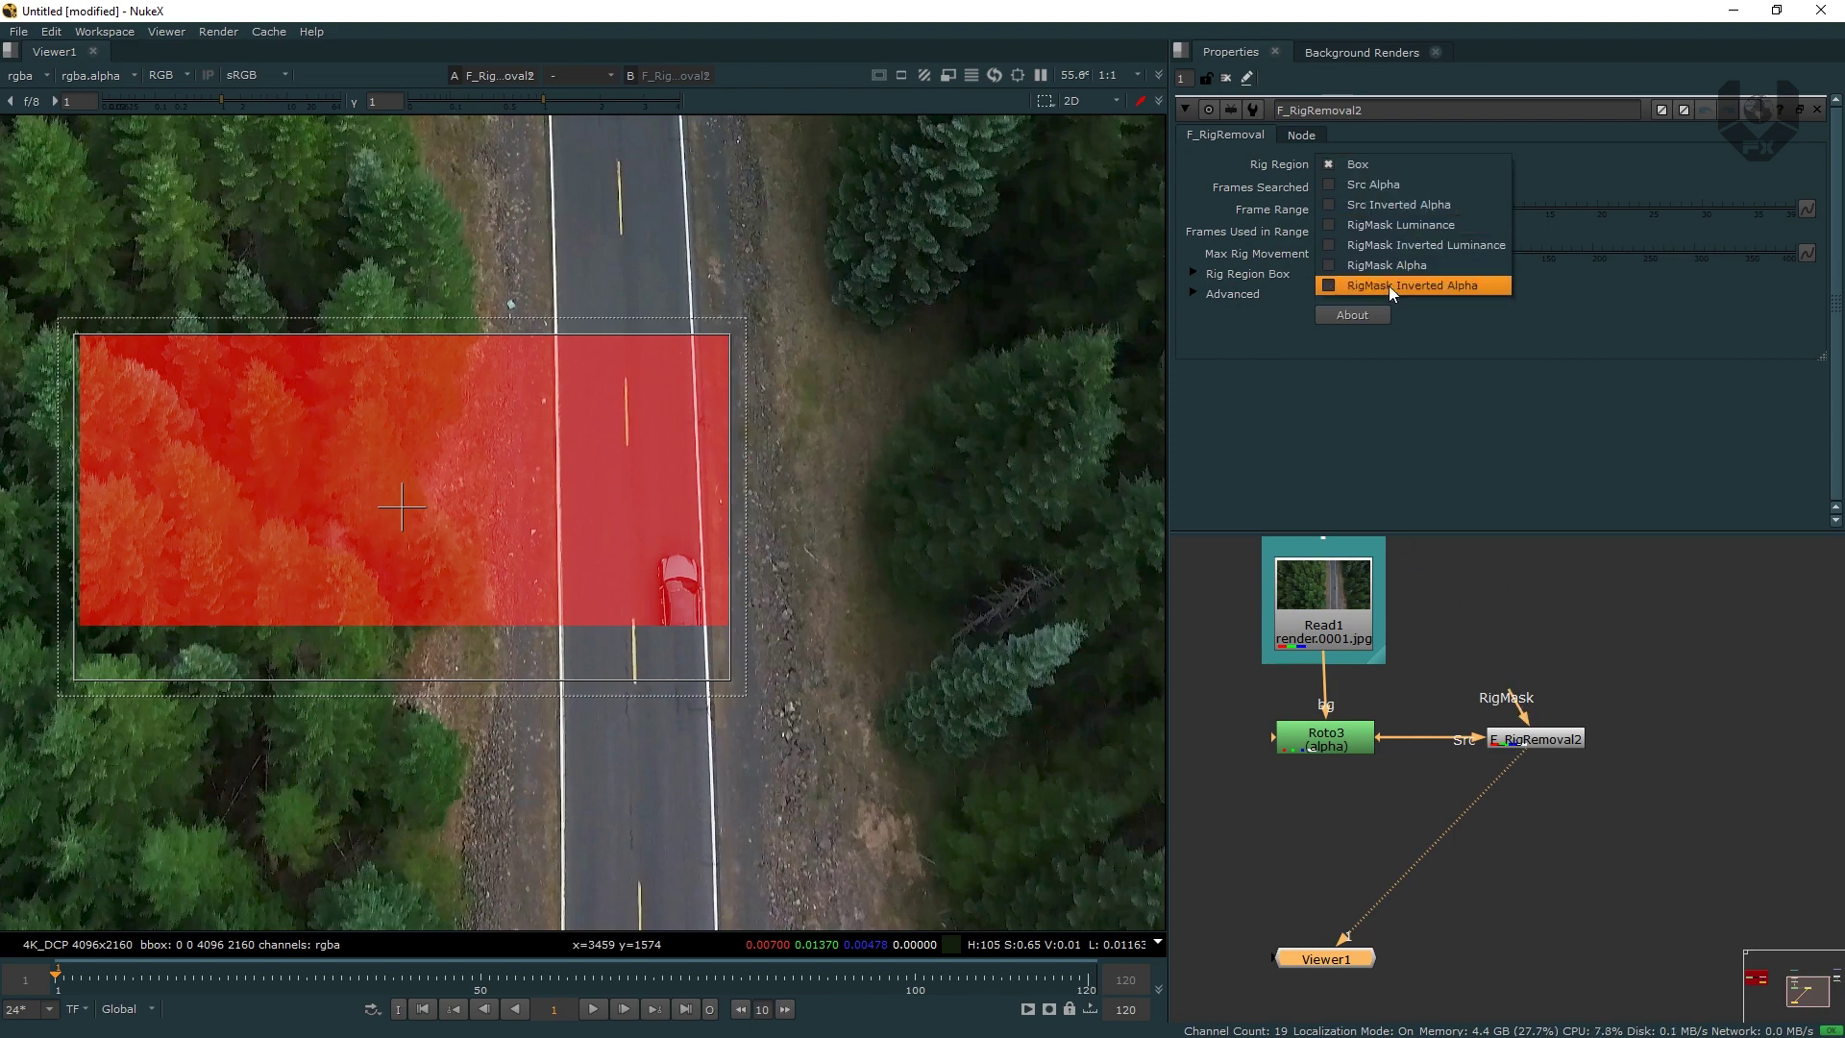
left_click(1380, 186)
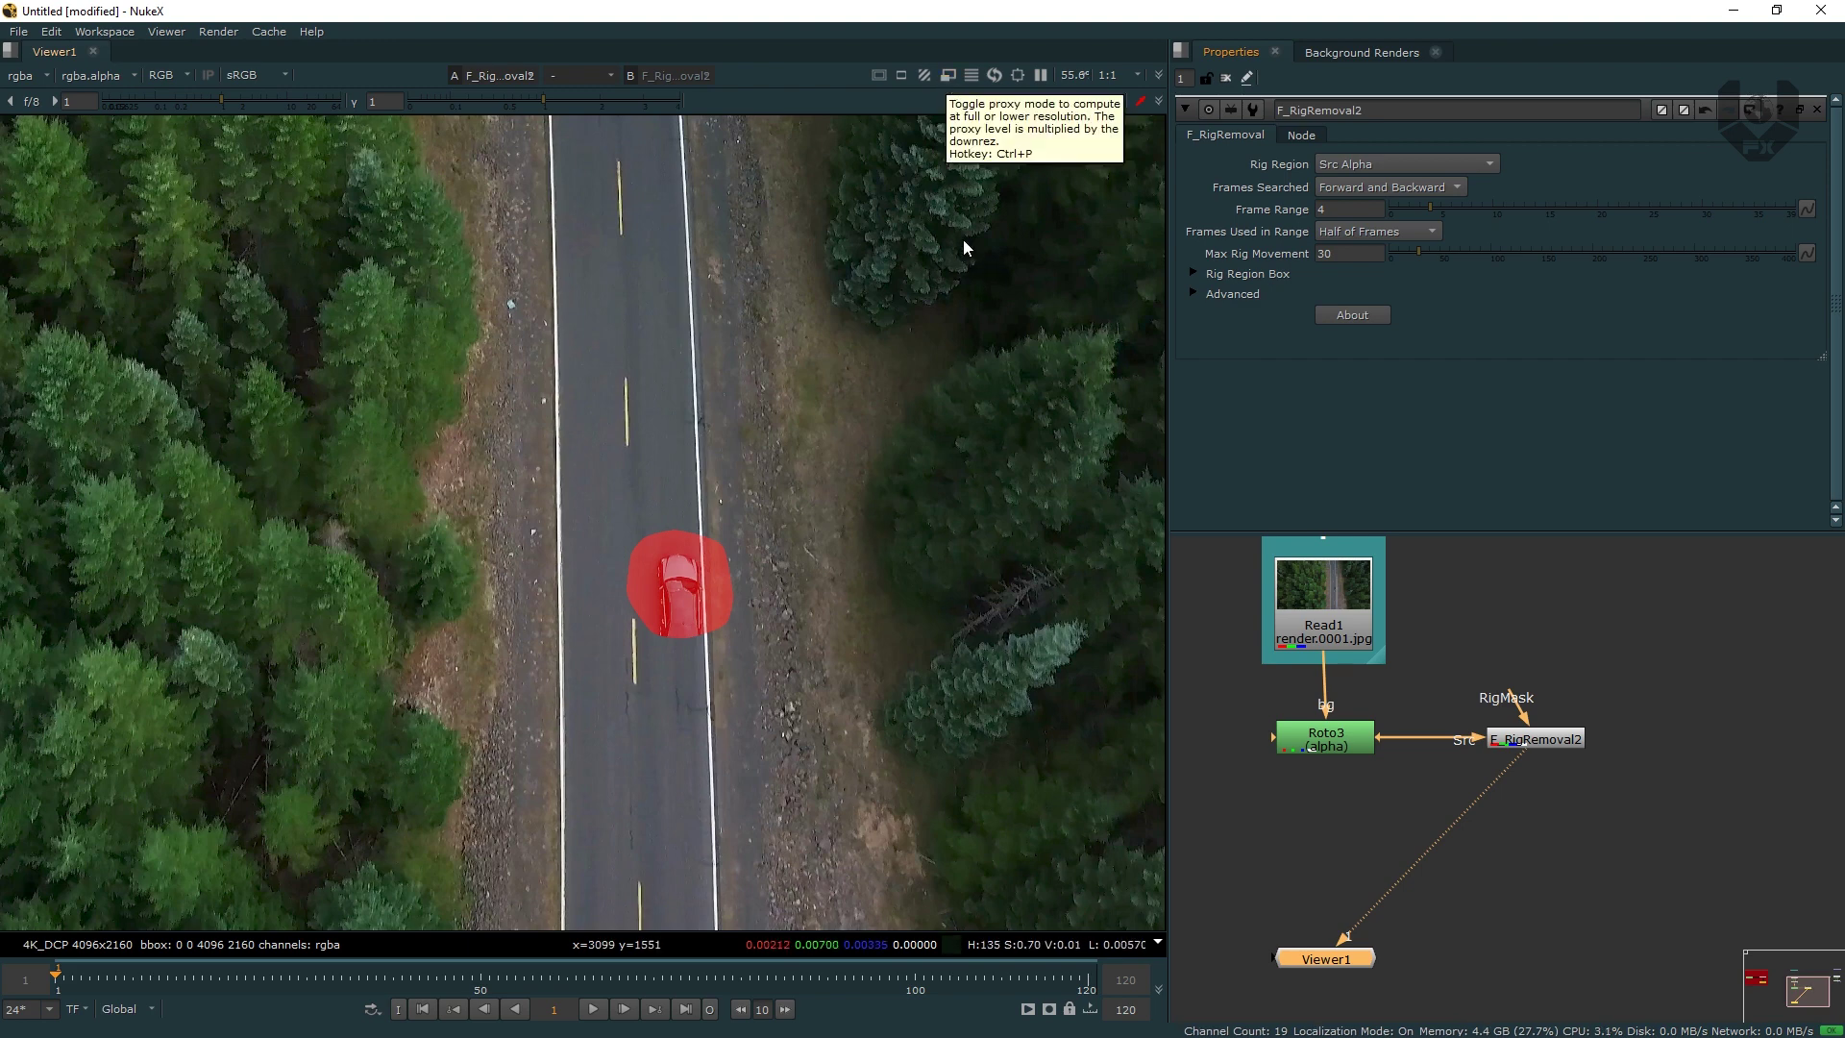
- Turn on proxy mode for the viewer, comparing it once with full resolution
left_click(949, 81)
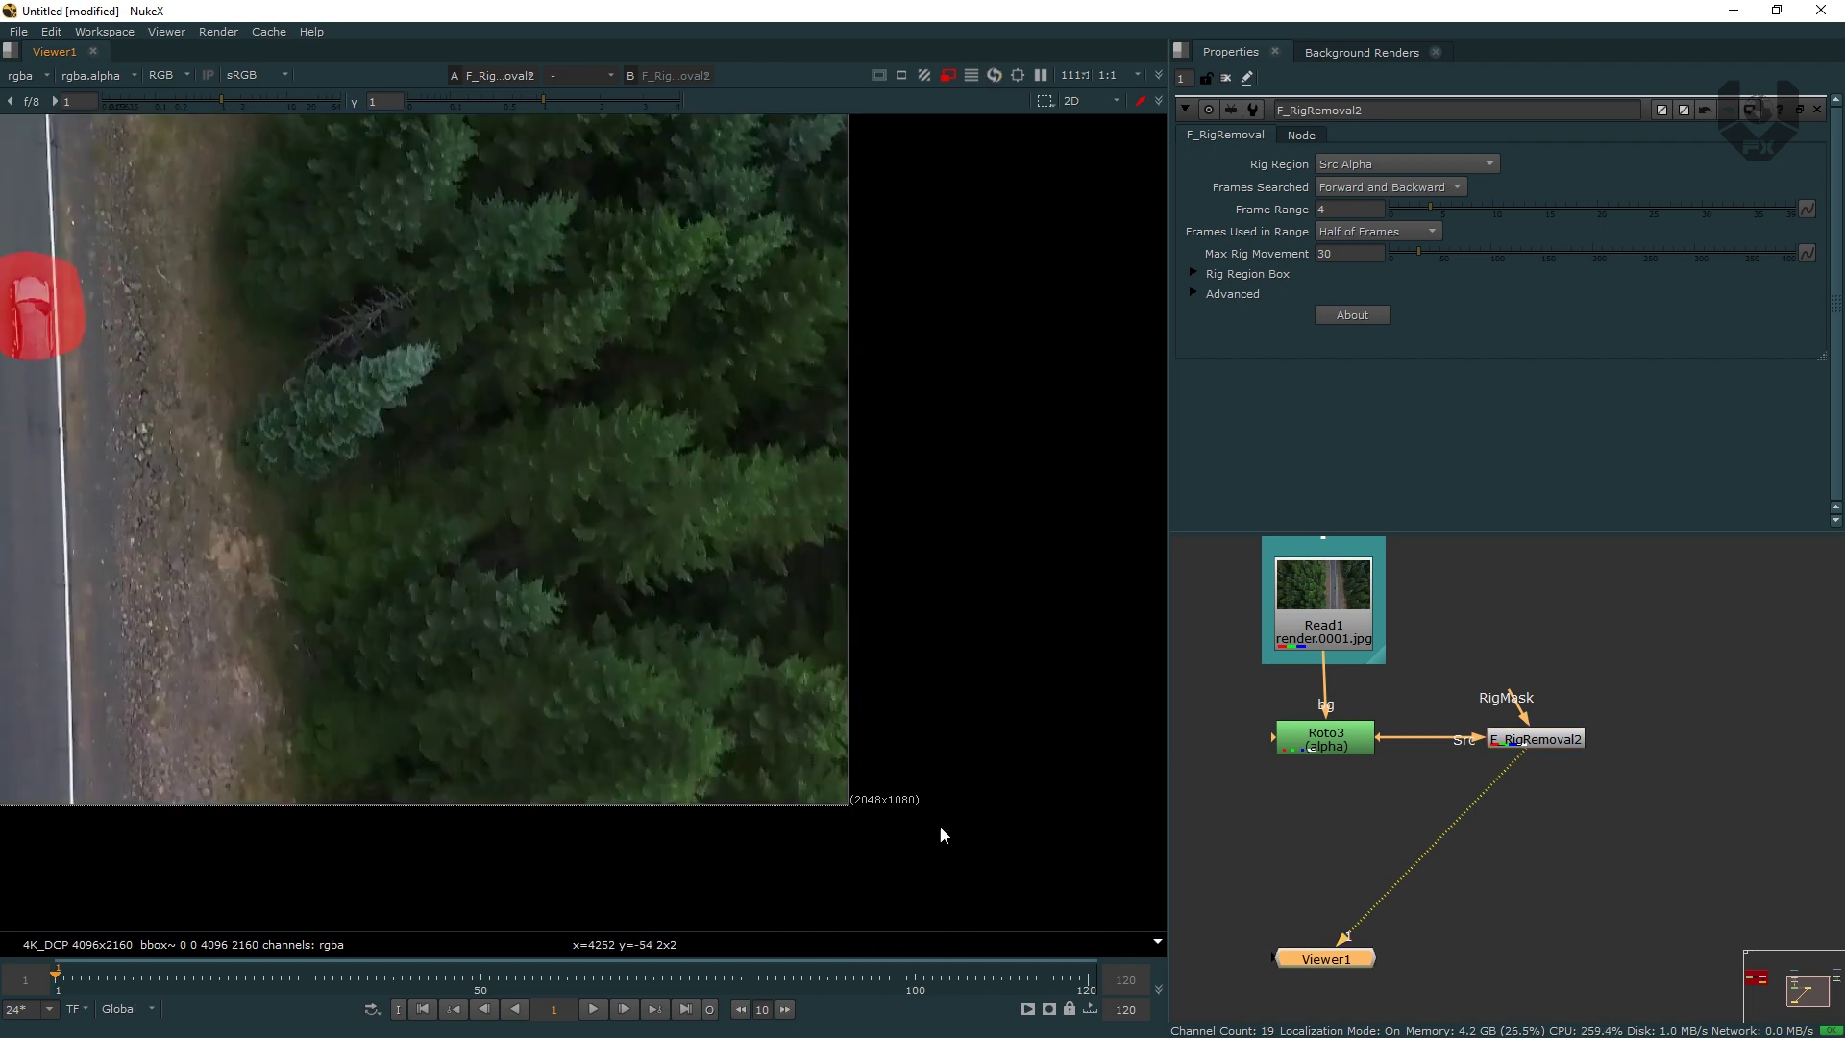
left_click(949, 76)
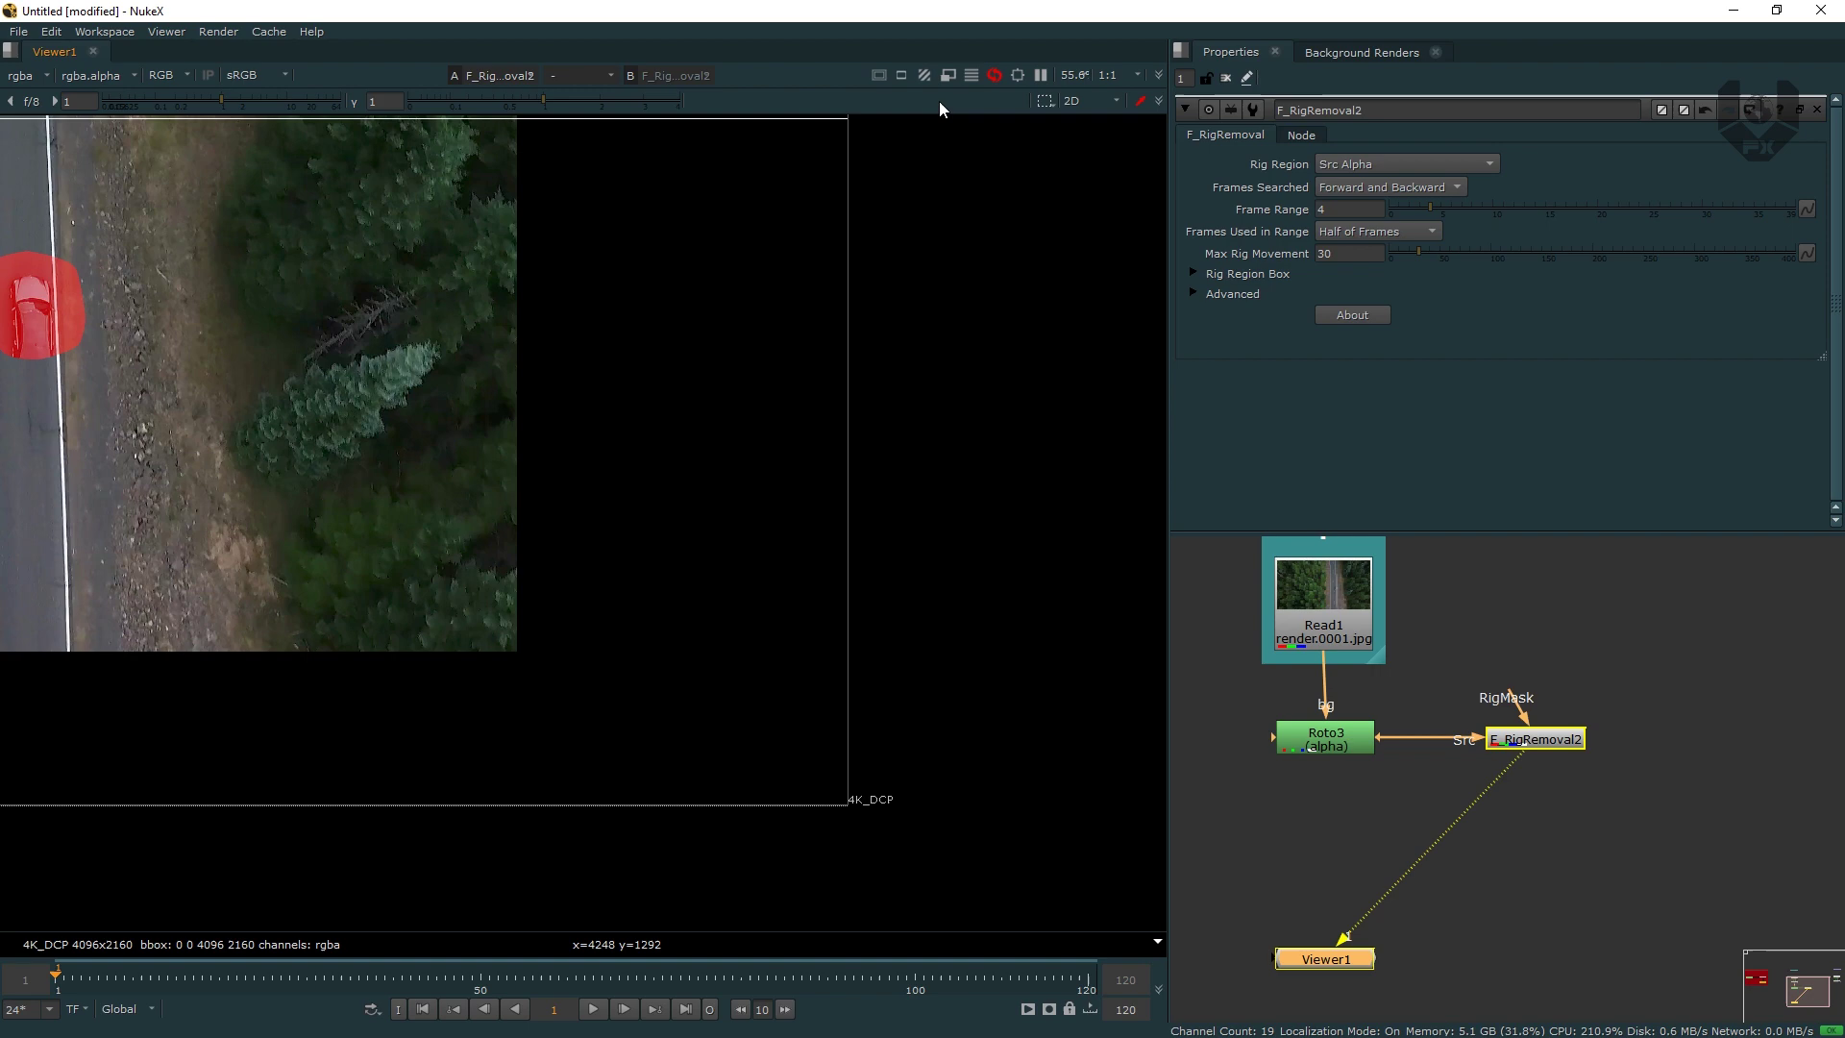
left_click(949, 76)
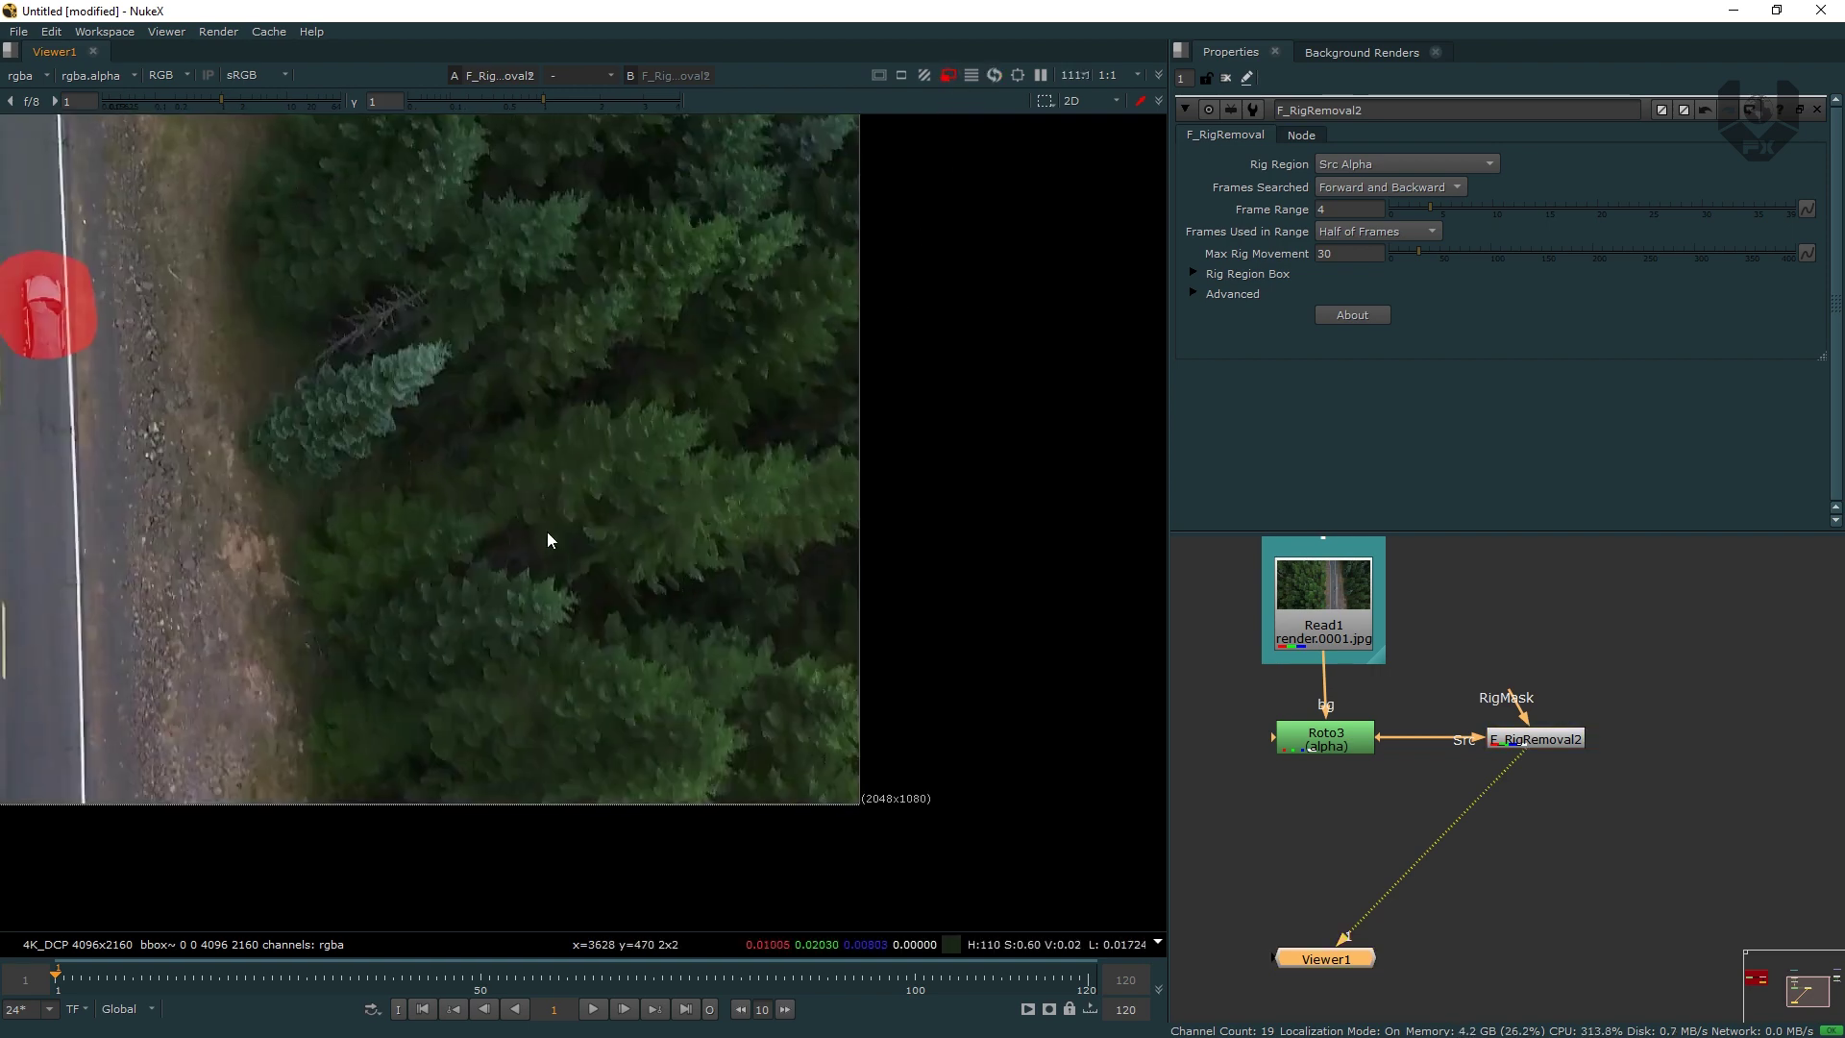
scroll(673, 556, "down", 2)
scroll(688, 496, "up", 2)
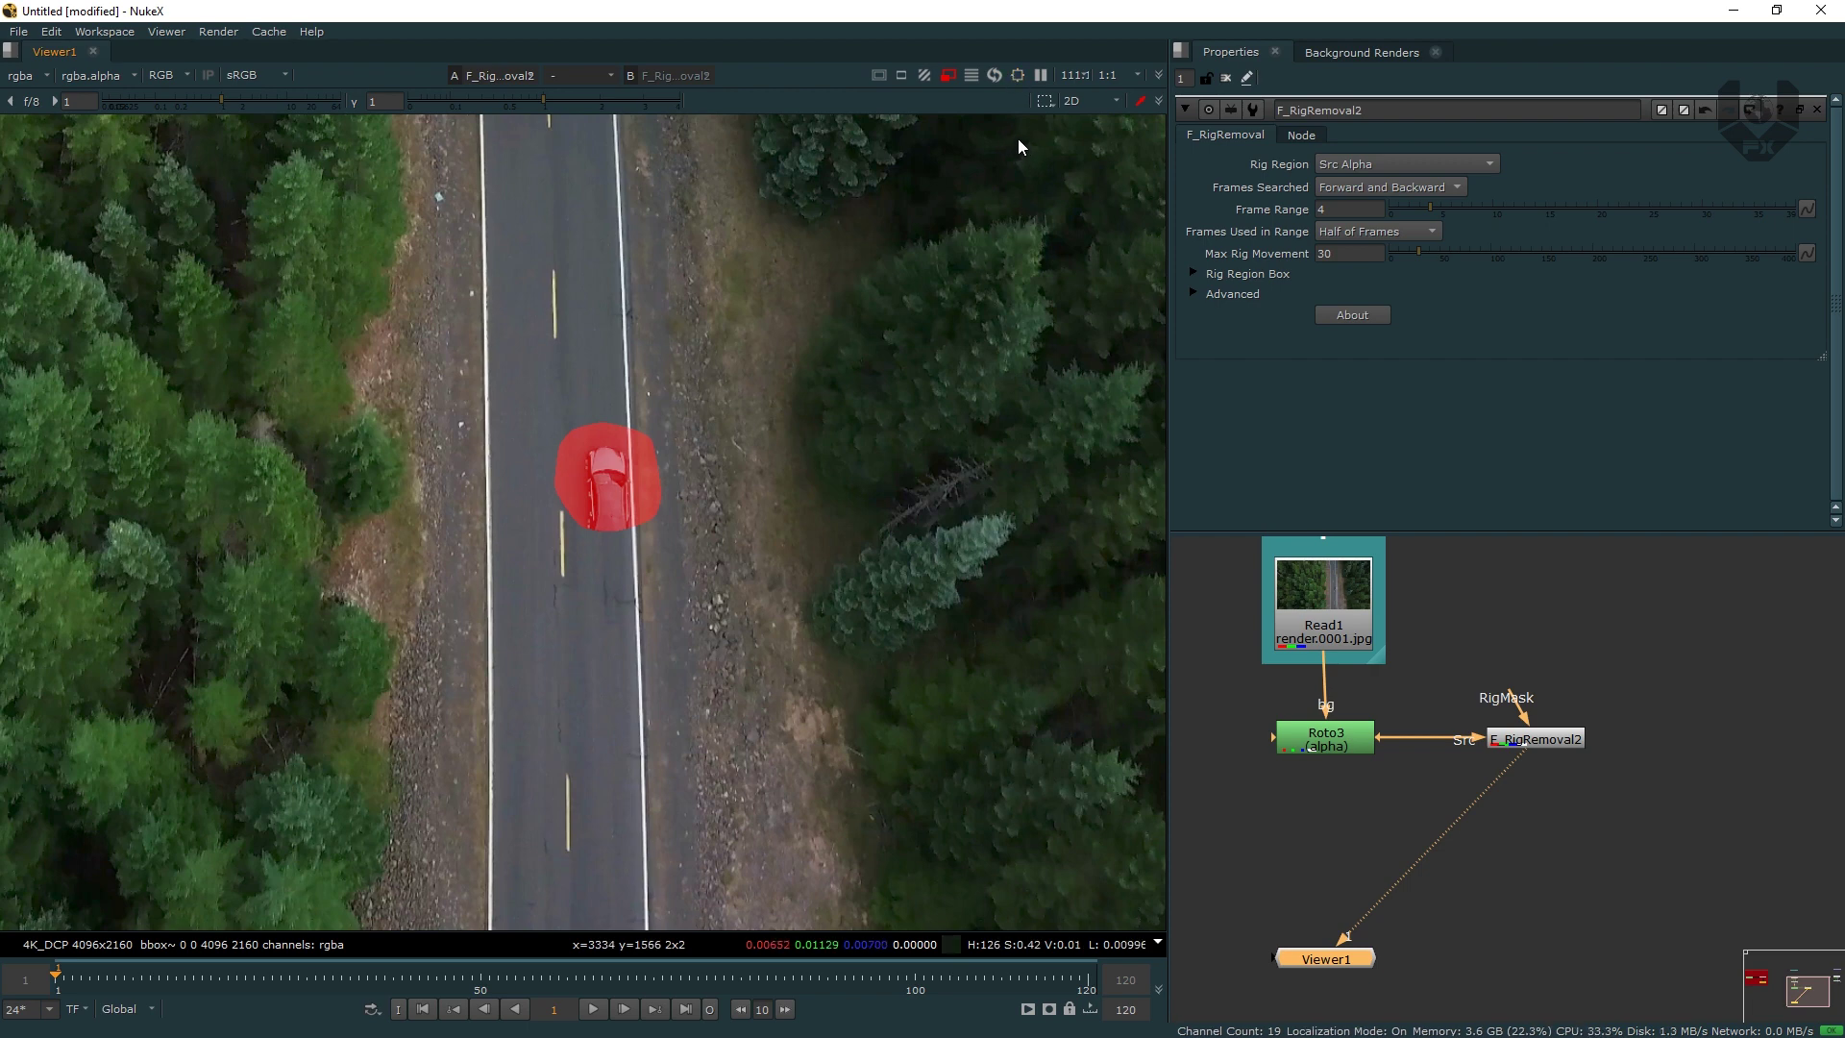
- Enable the viewer's region of interest and place it over the road around the masked car
left_click(1019, 75)
left_click_drag(673, 585, 622, 561)
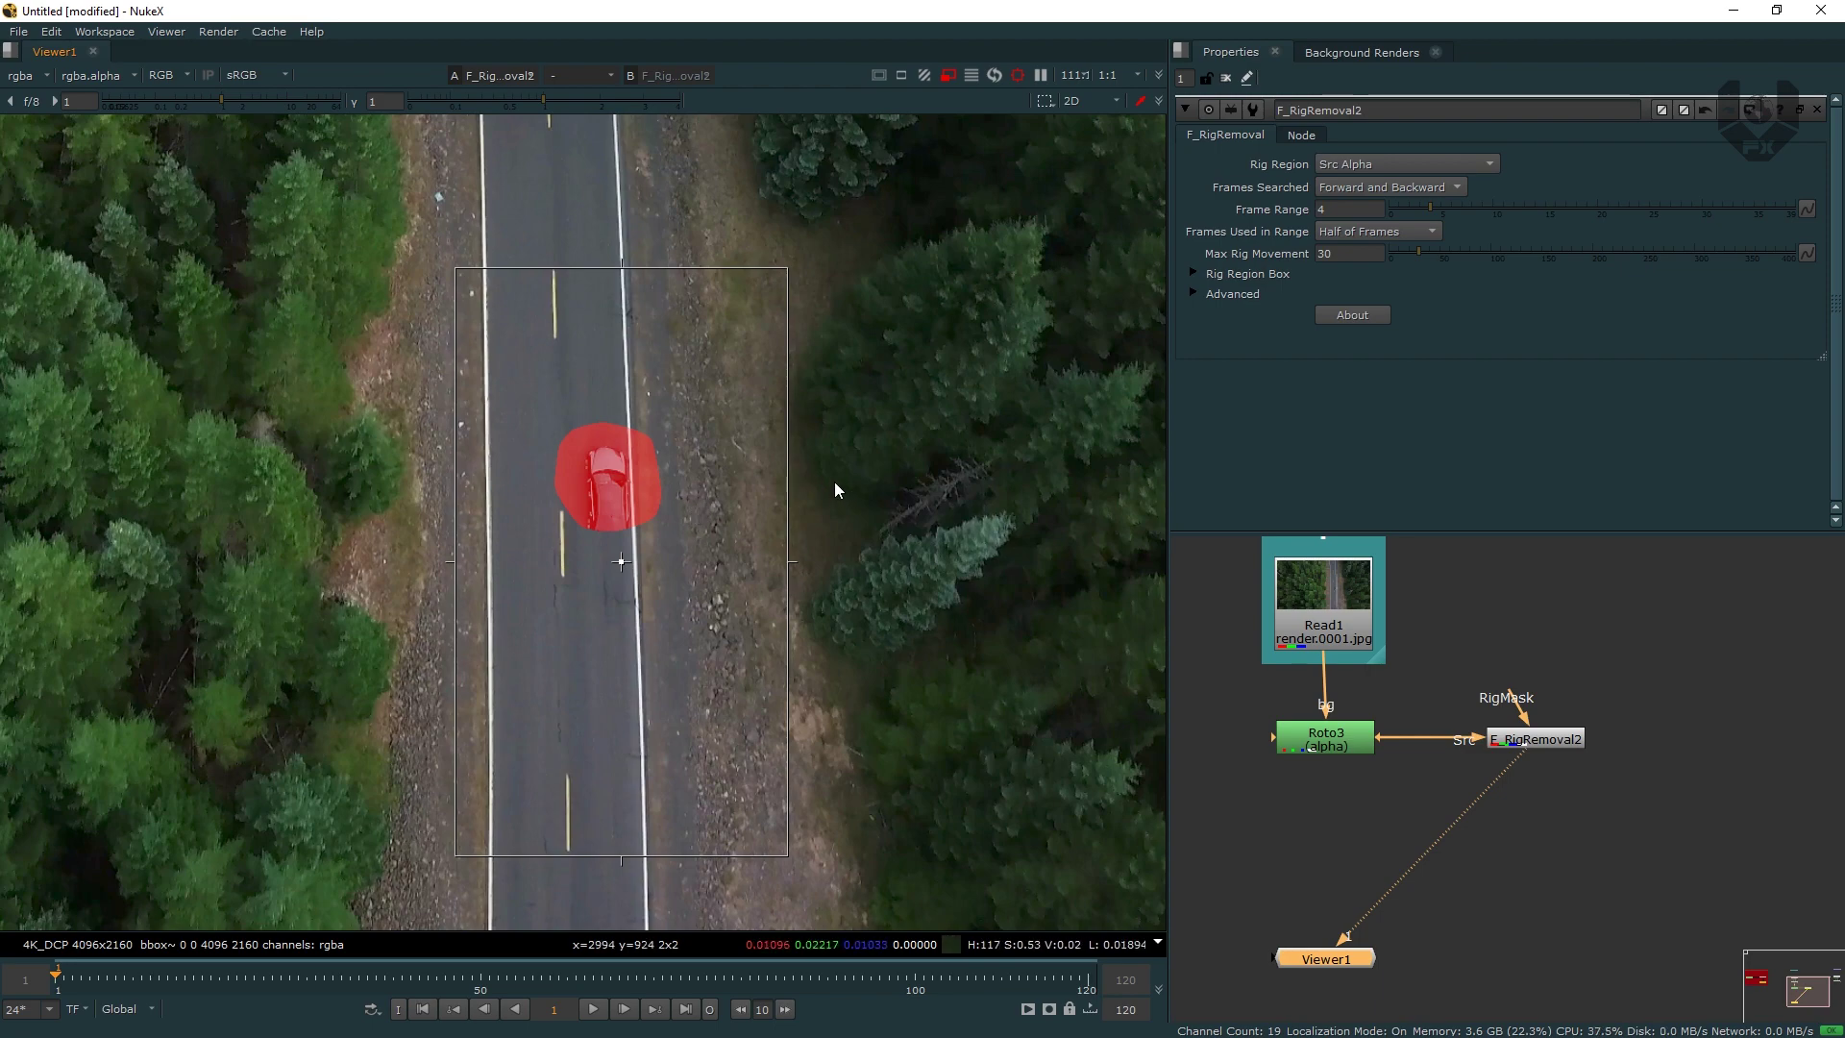
scroll(686, 498, "up", 5)
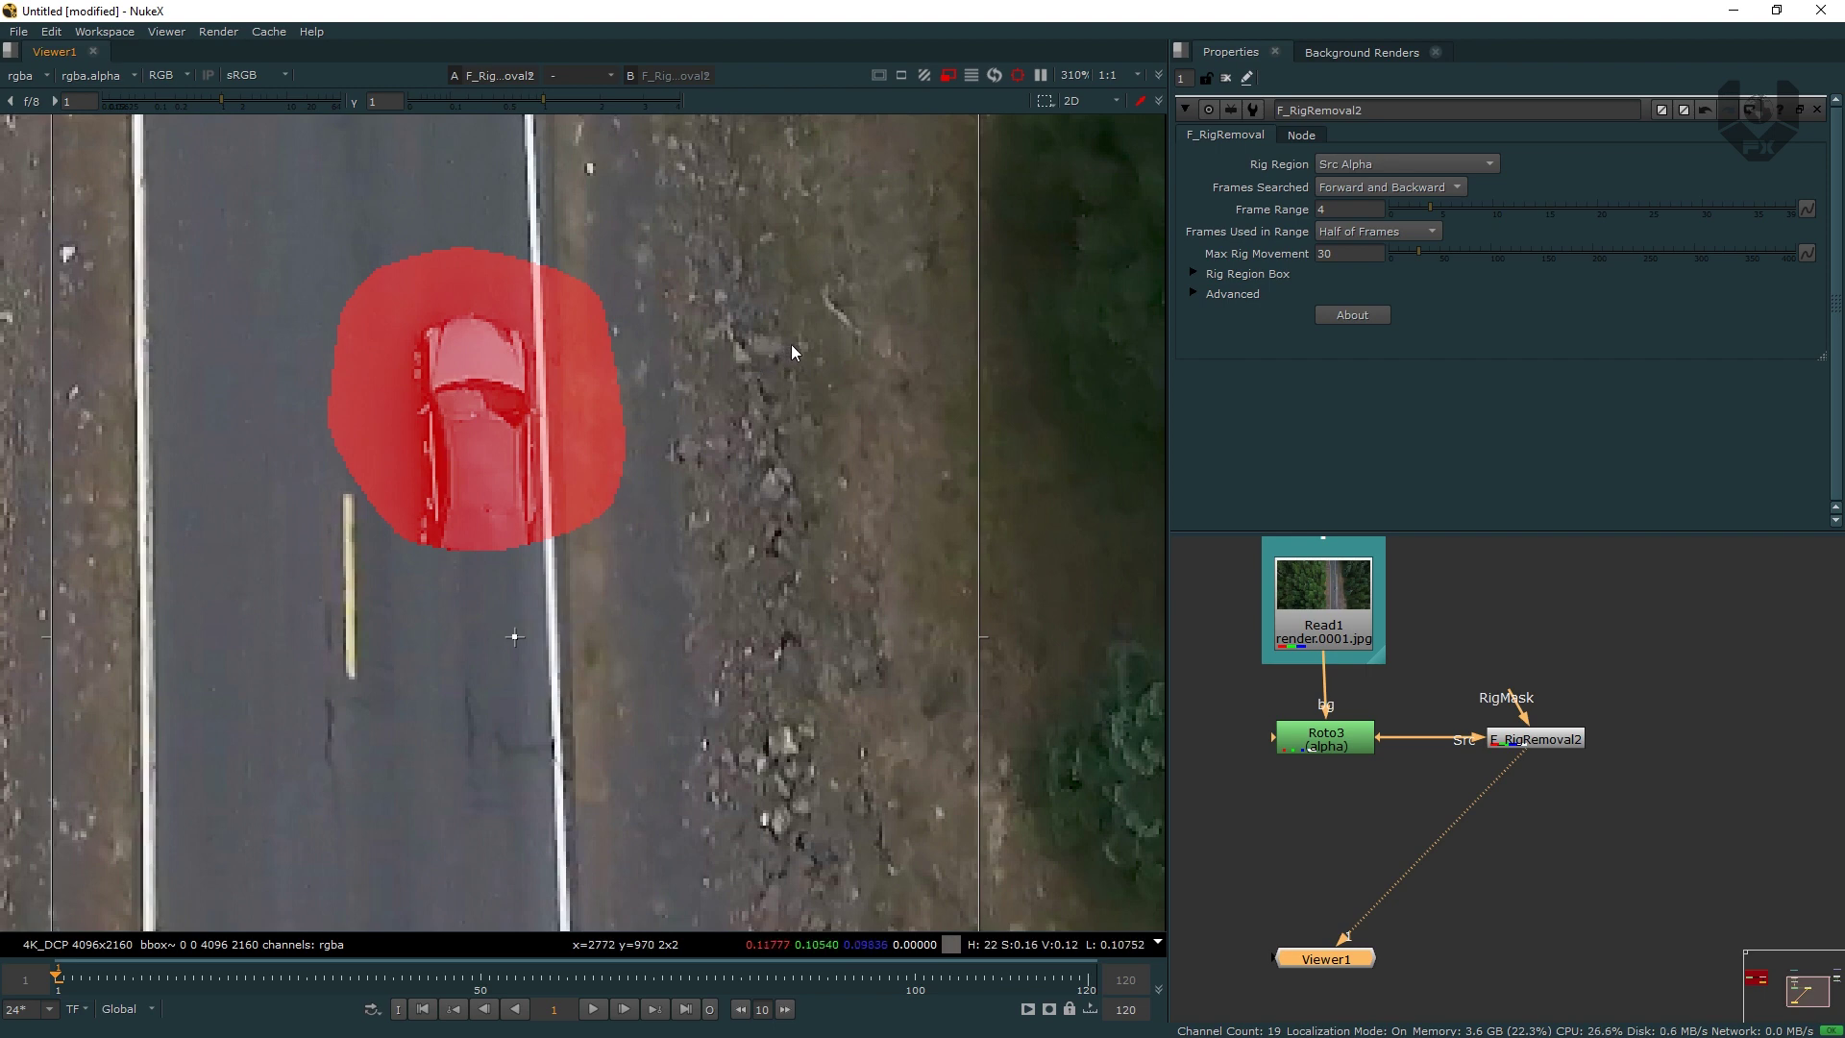
- Examine the Frames Searched options and the road ahead of and behind the masked car
left_click(1360, 188)
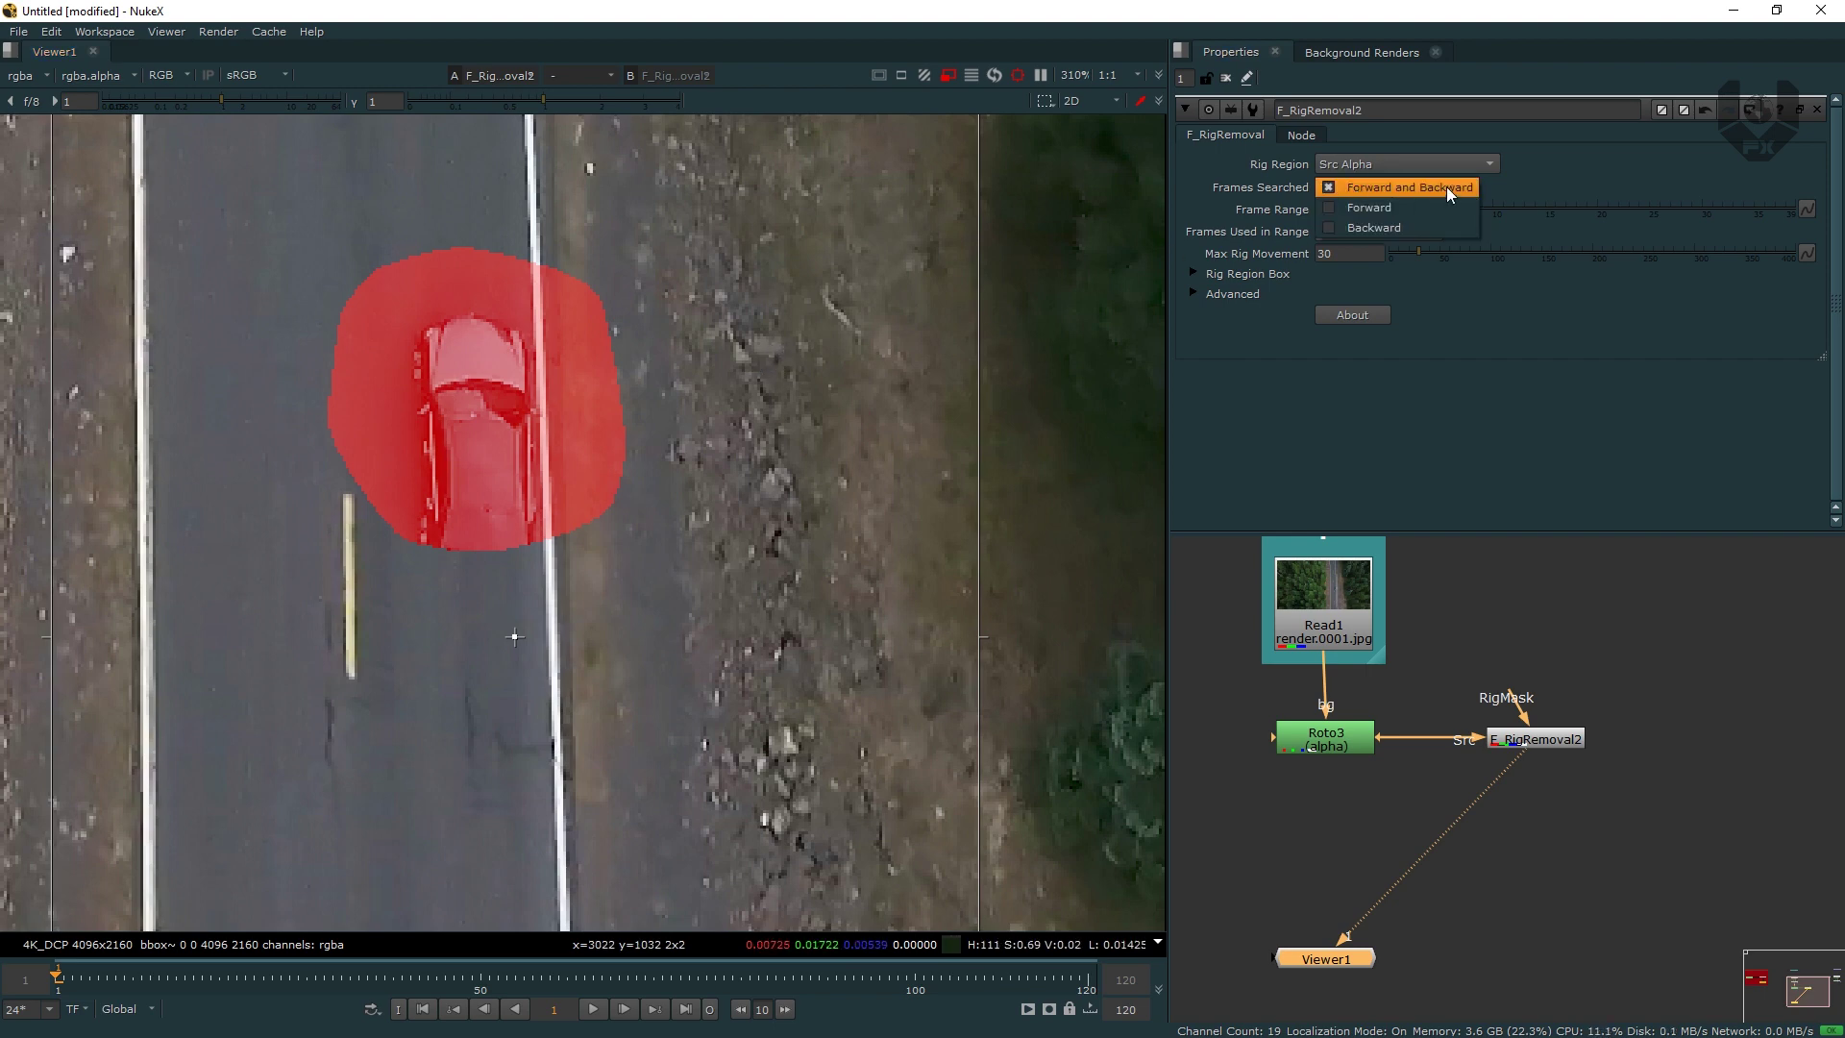
left_click(1268, 193)
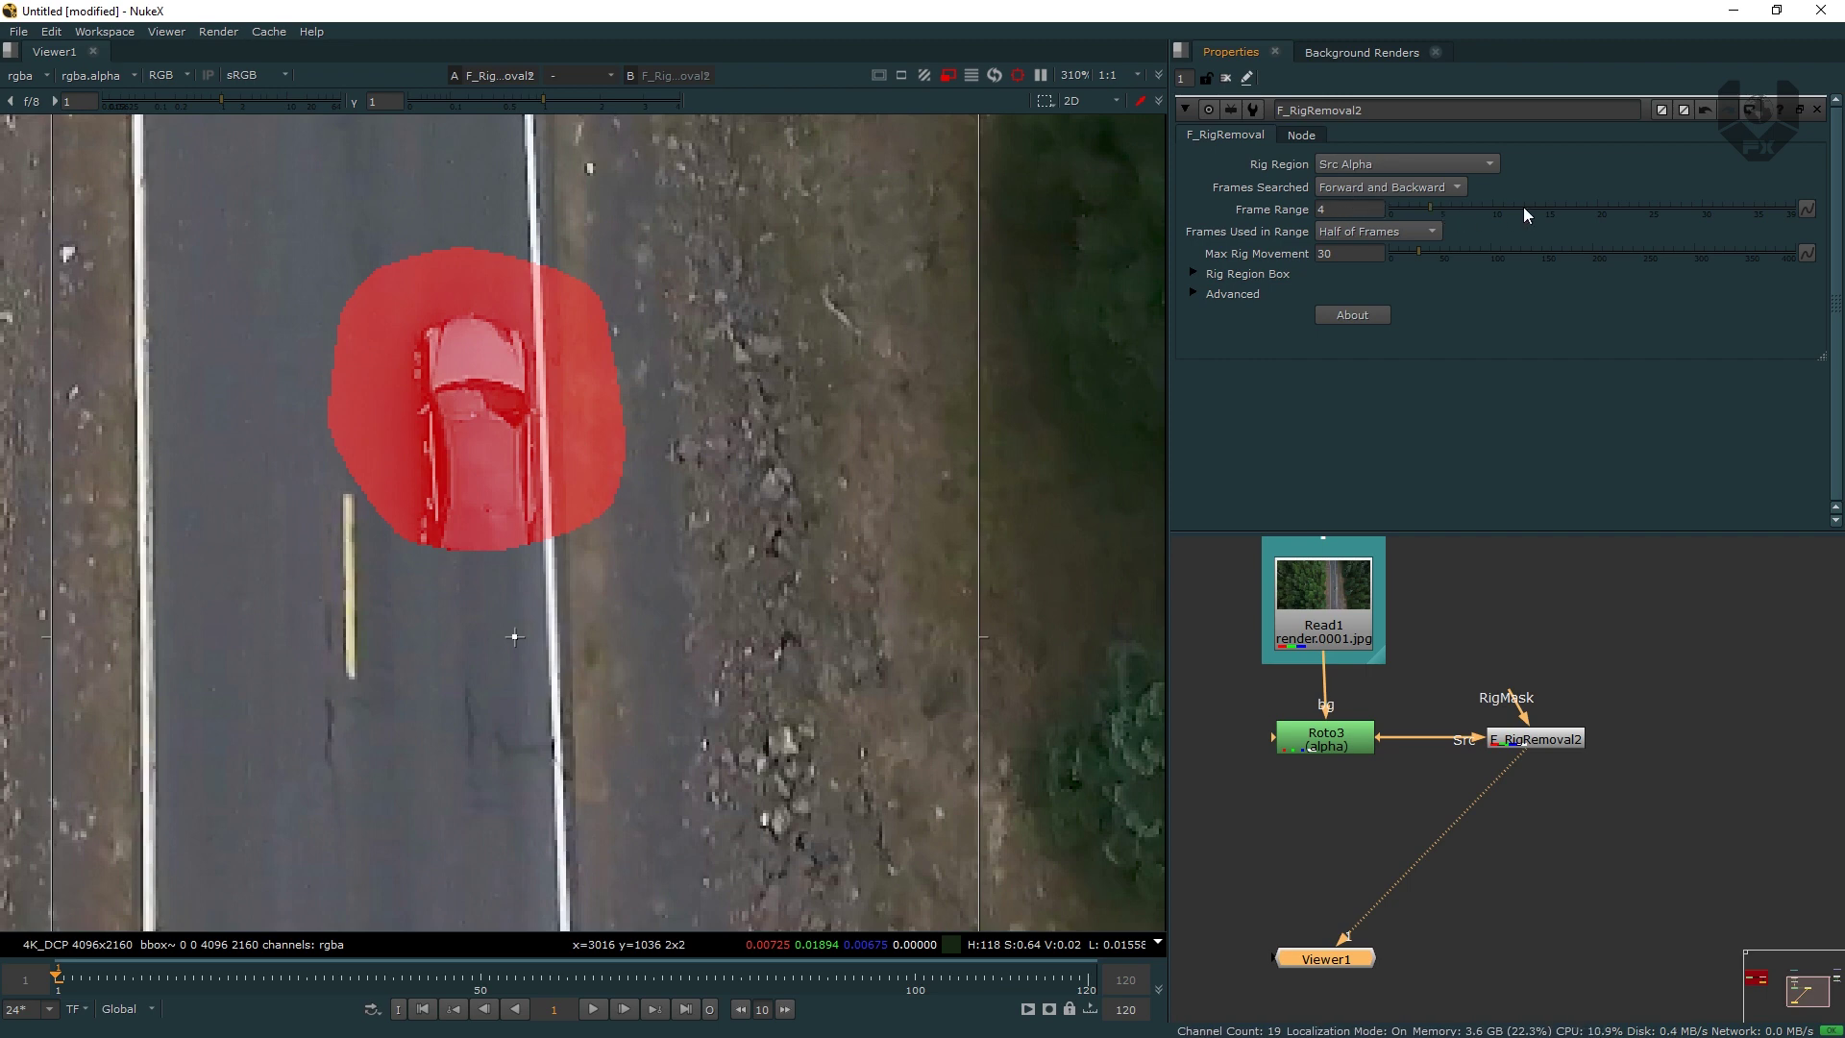
middle_click_drag(634, 338, 562, 481)
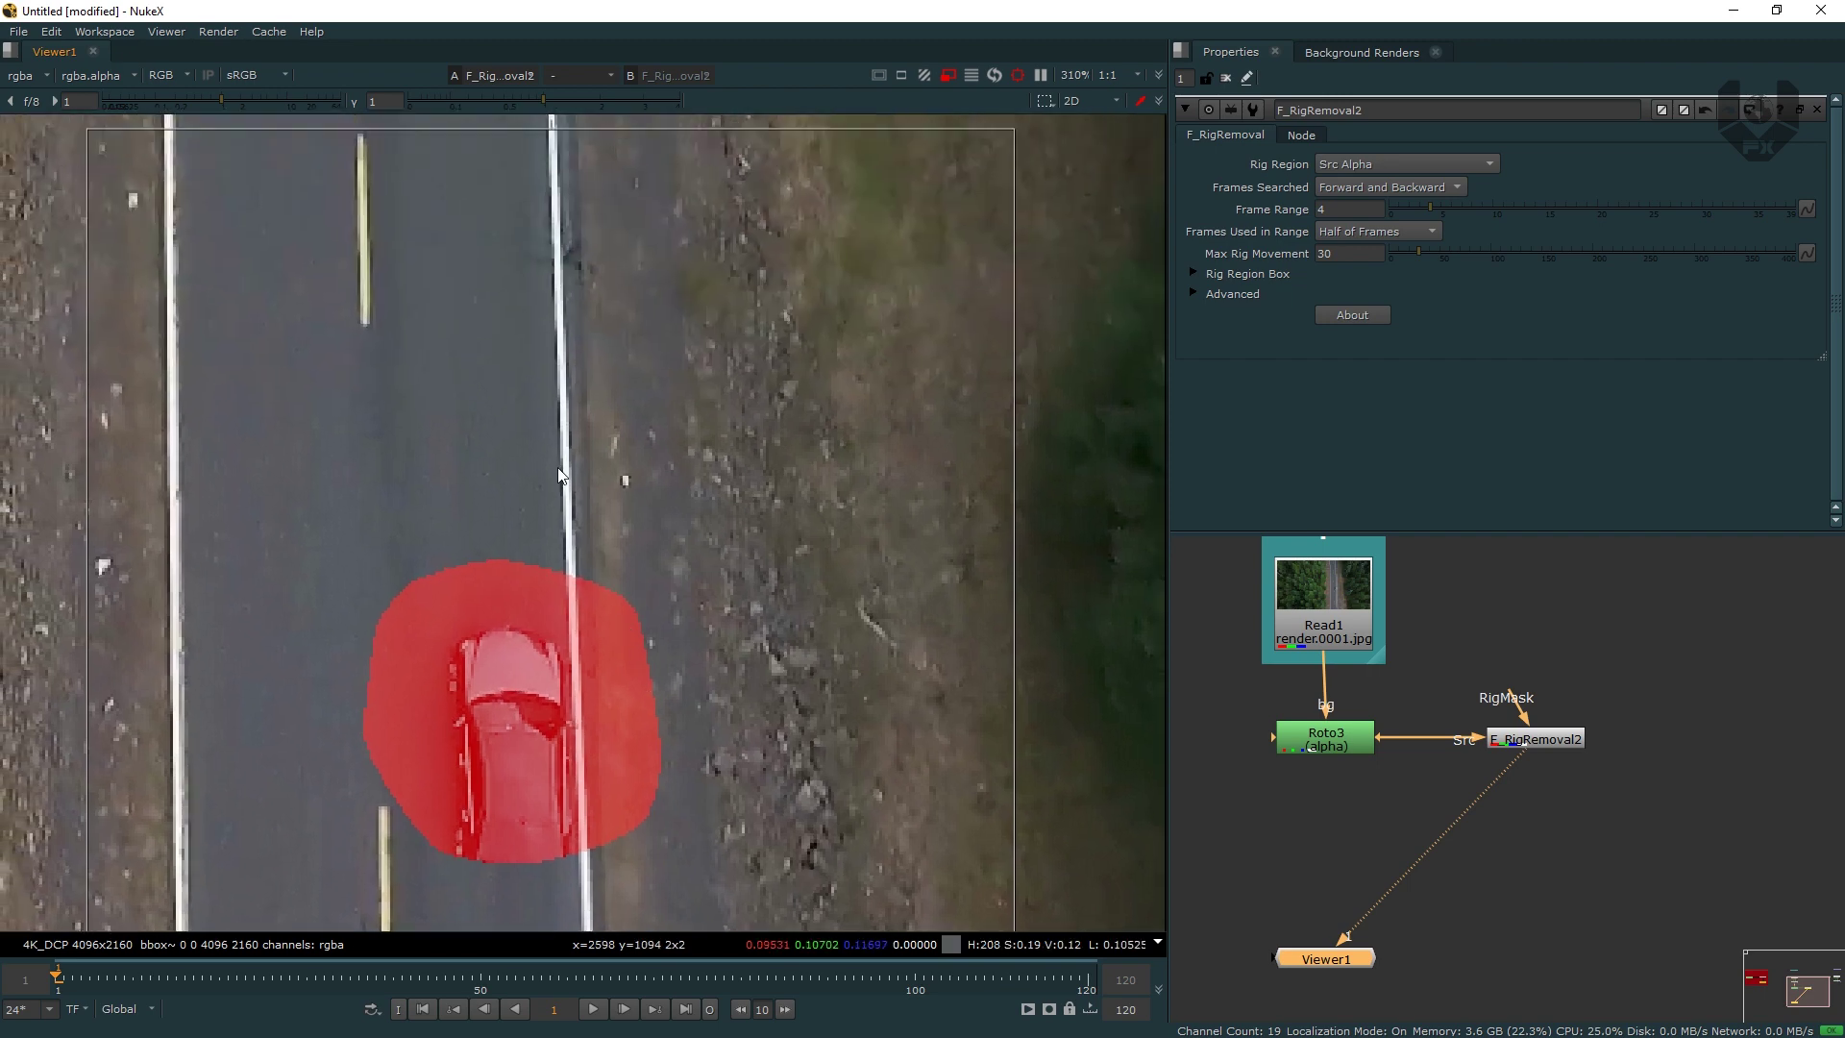
middle_click_drag(484, 685, 496, 187)
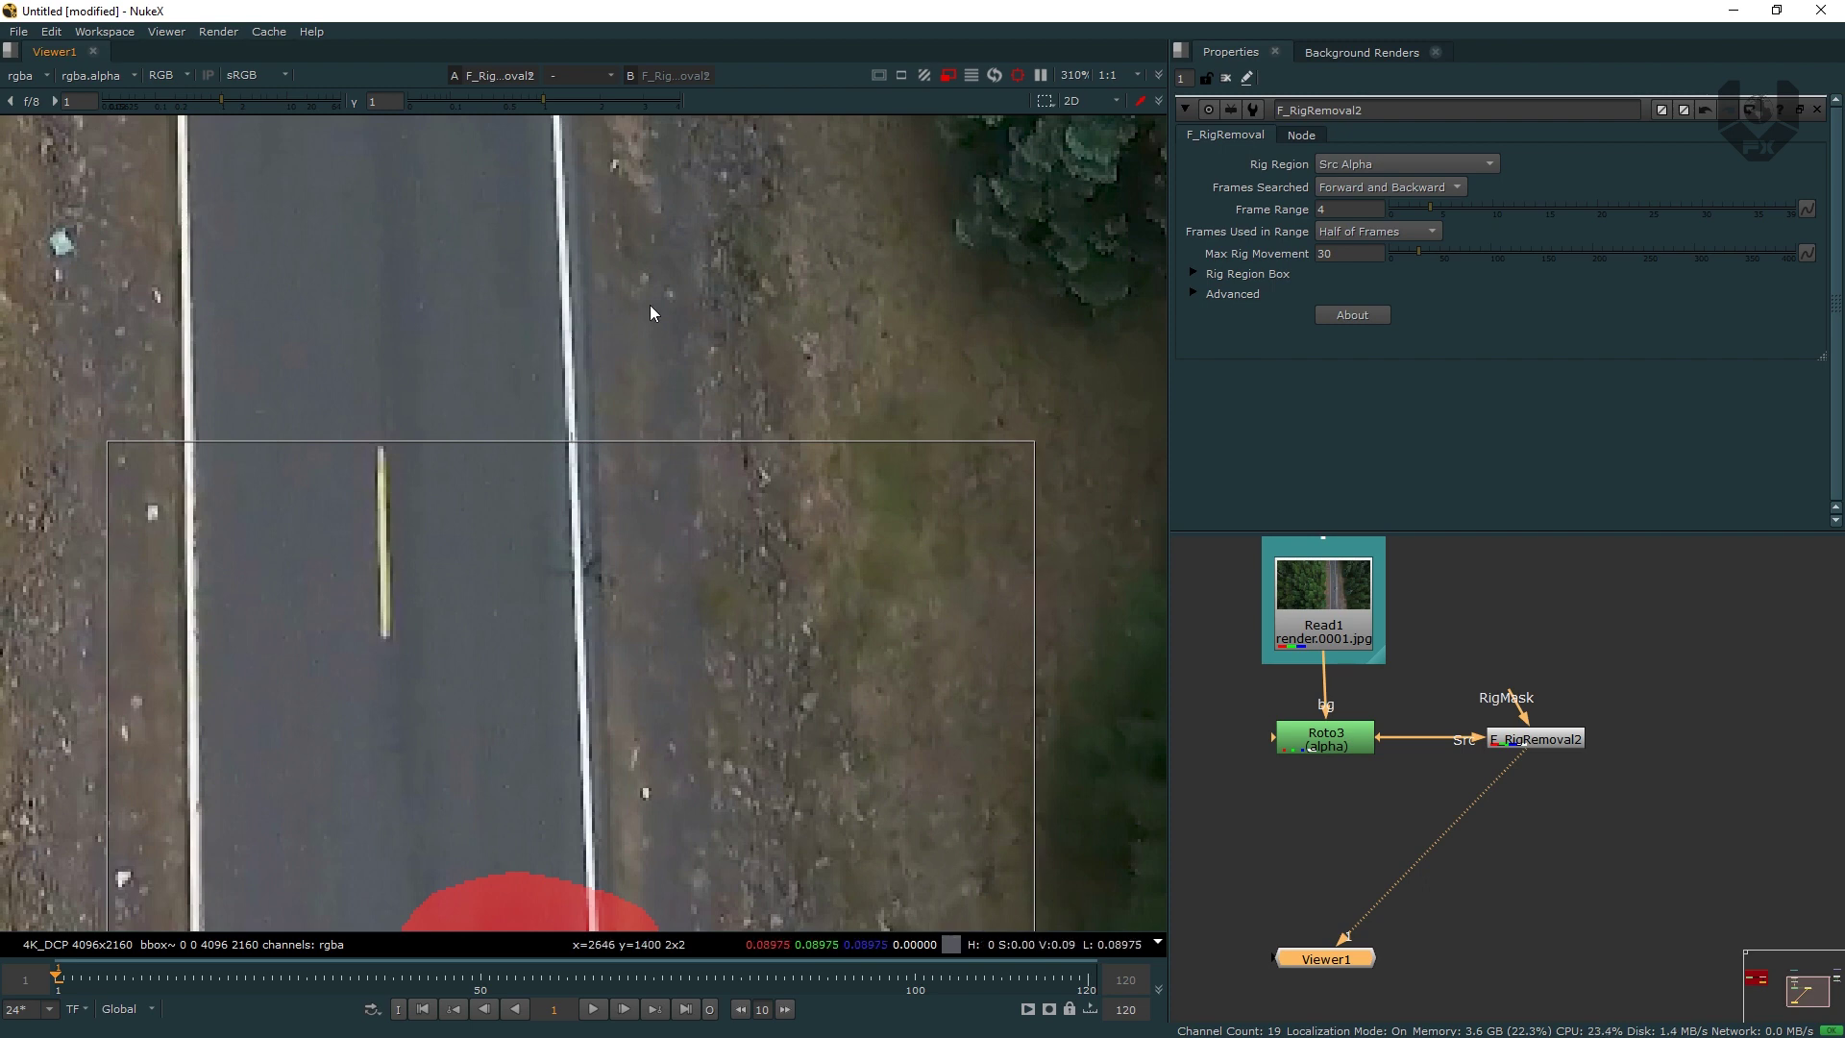
scroll(538, 279, "down", 5)
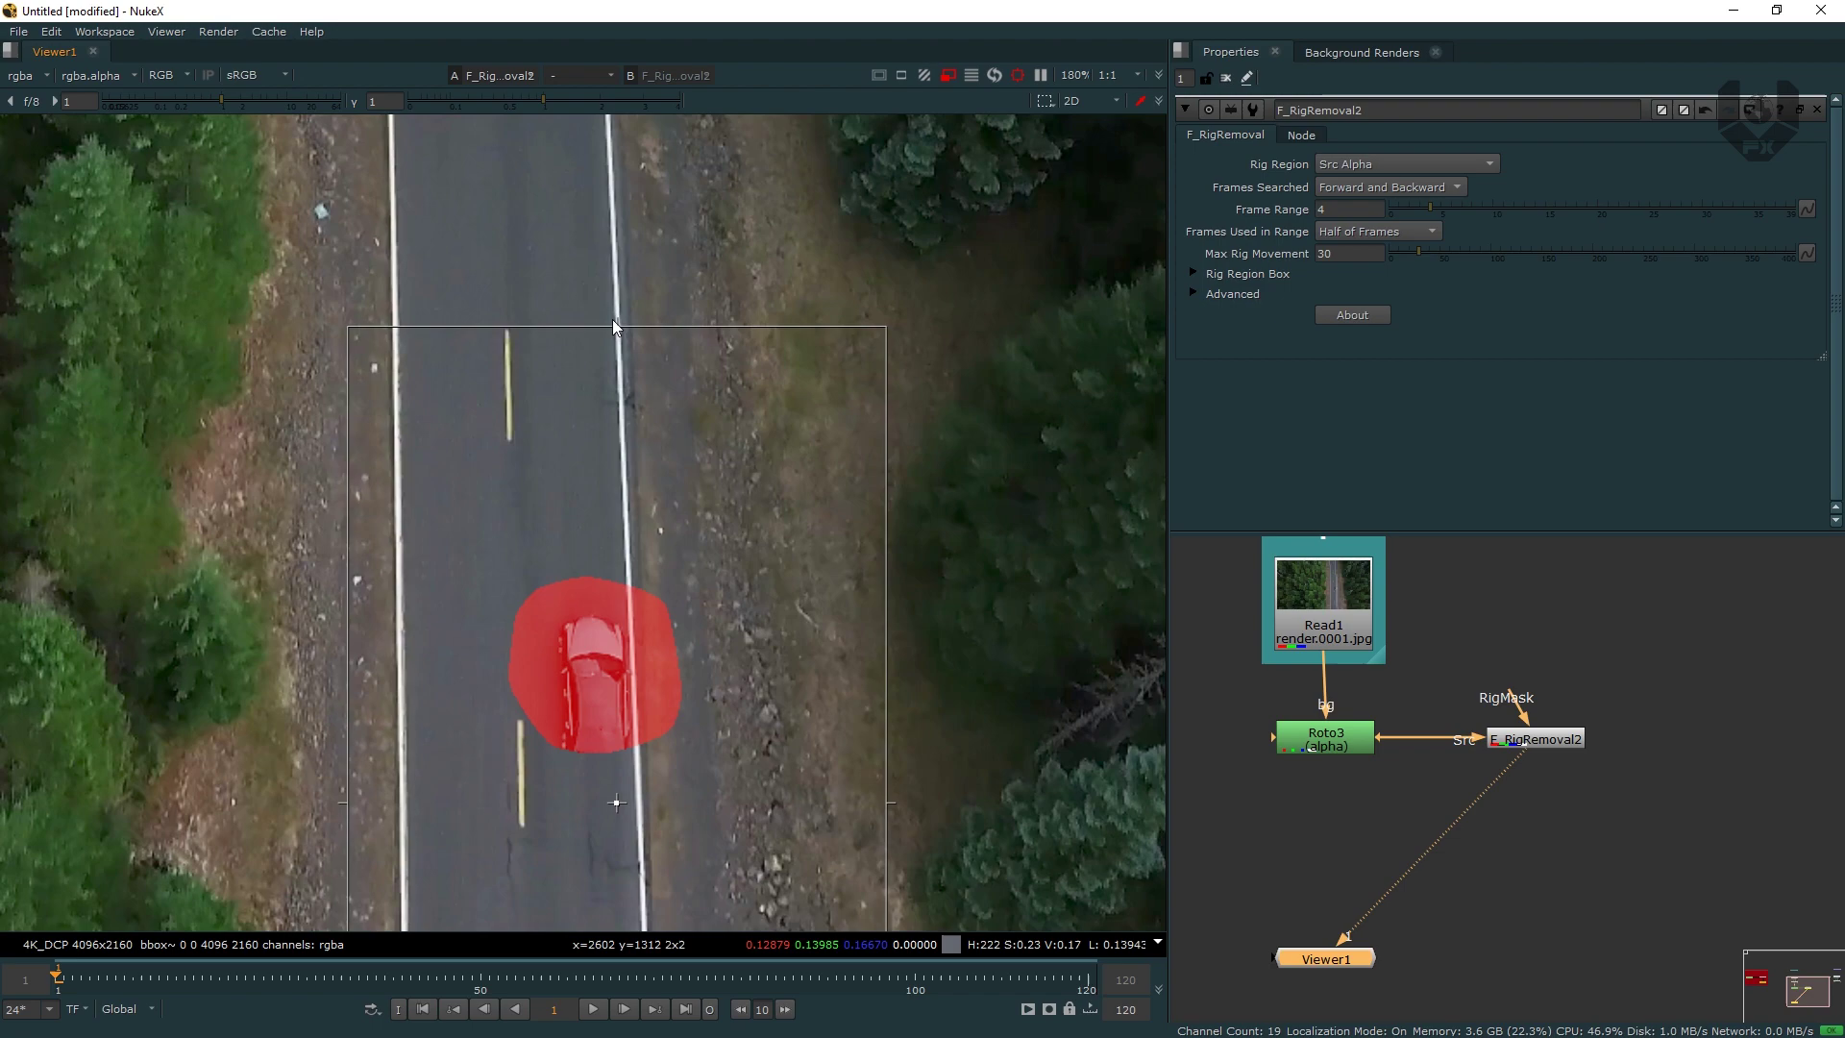
middle_click_drag(624, 338, 631, 307)
middle_click_drag(462, 613, 453, 417)
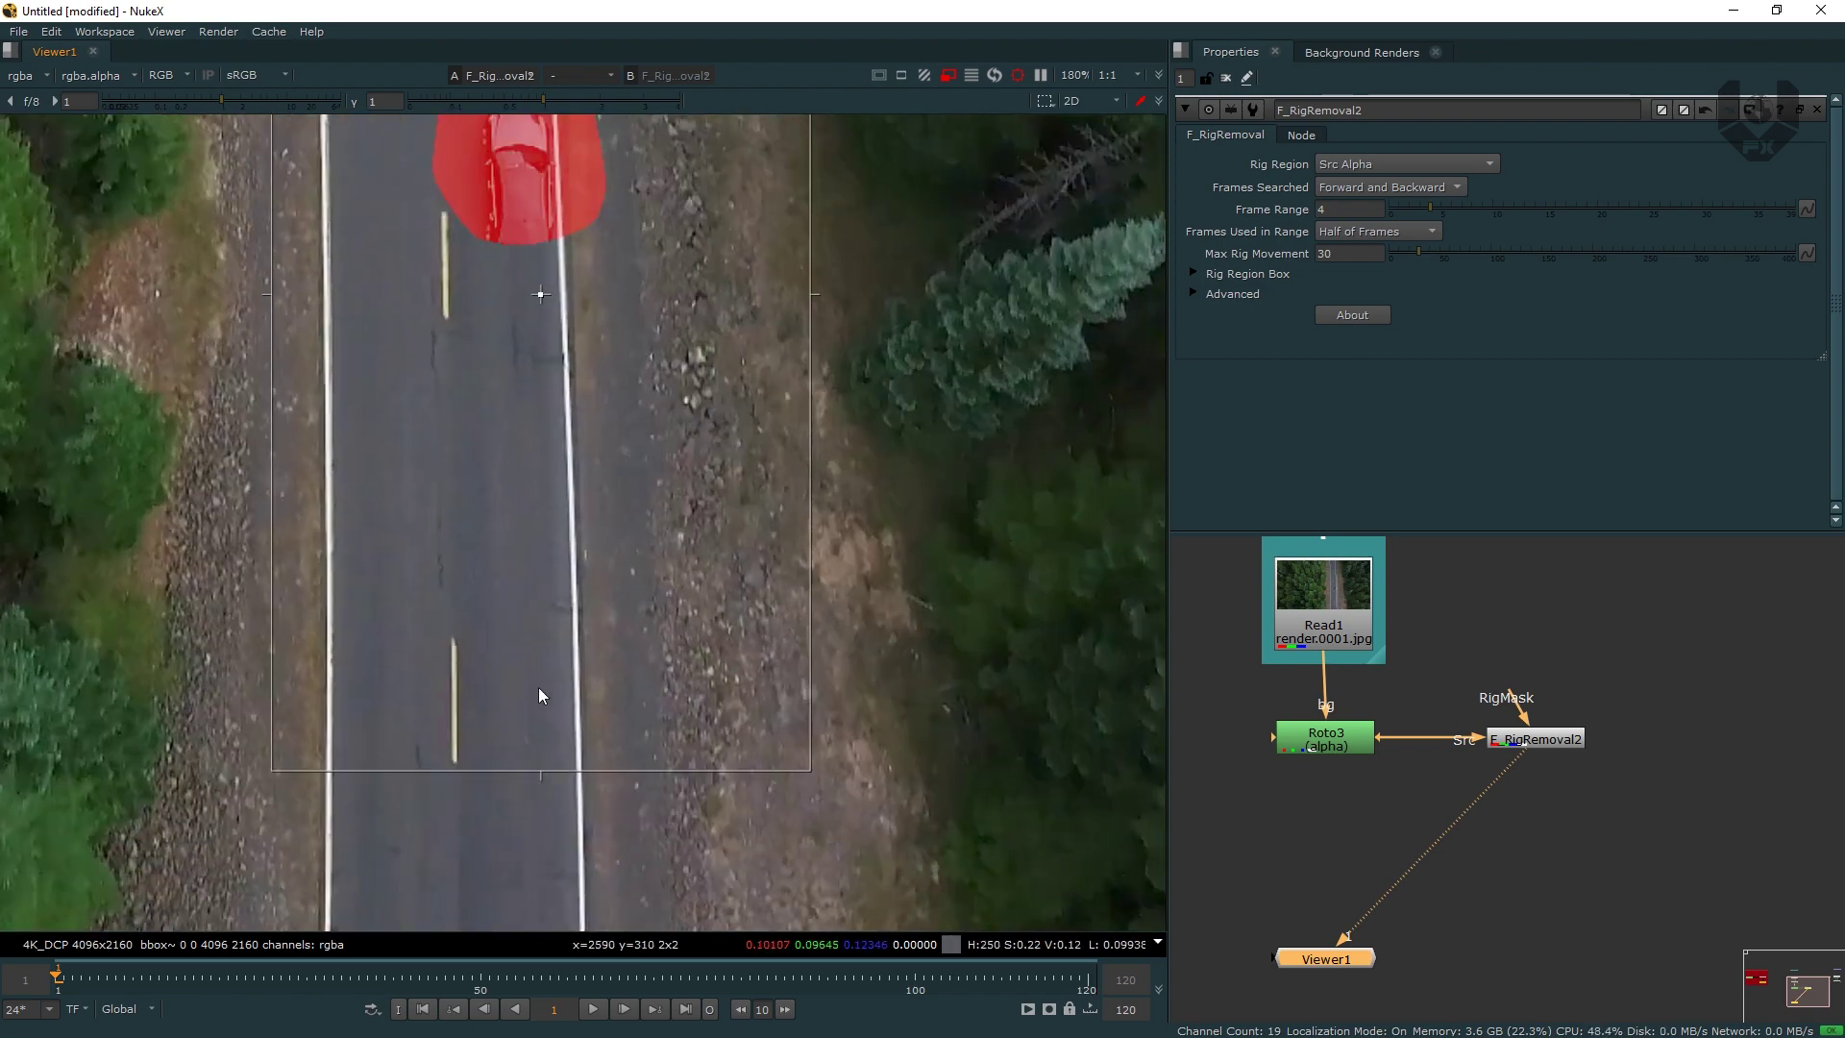
middle_click_drag(521, 246, 535, 517)
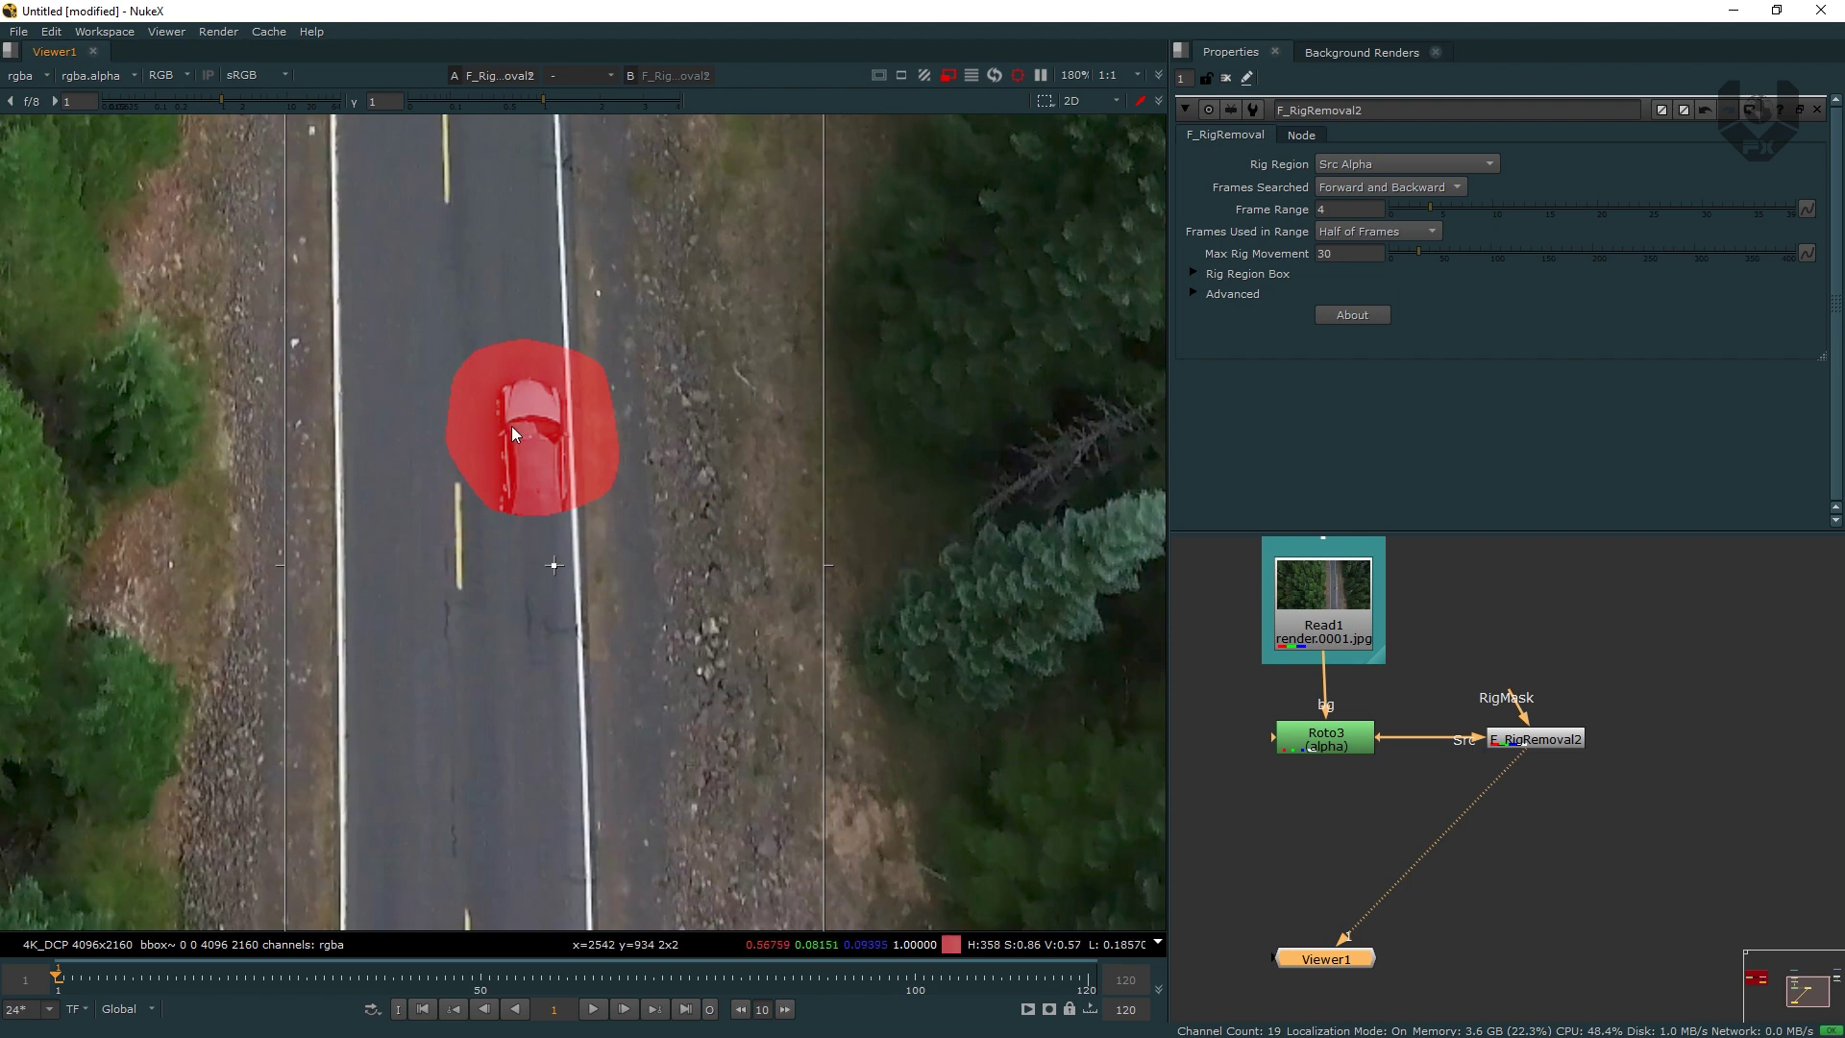
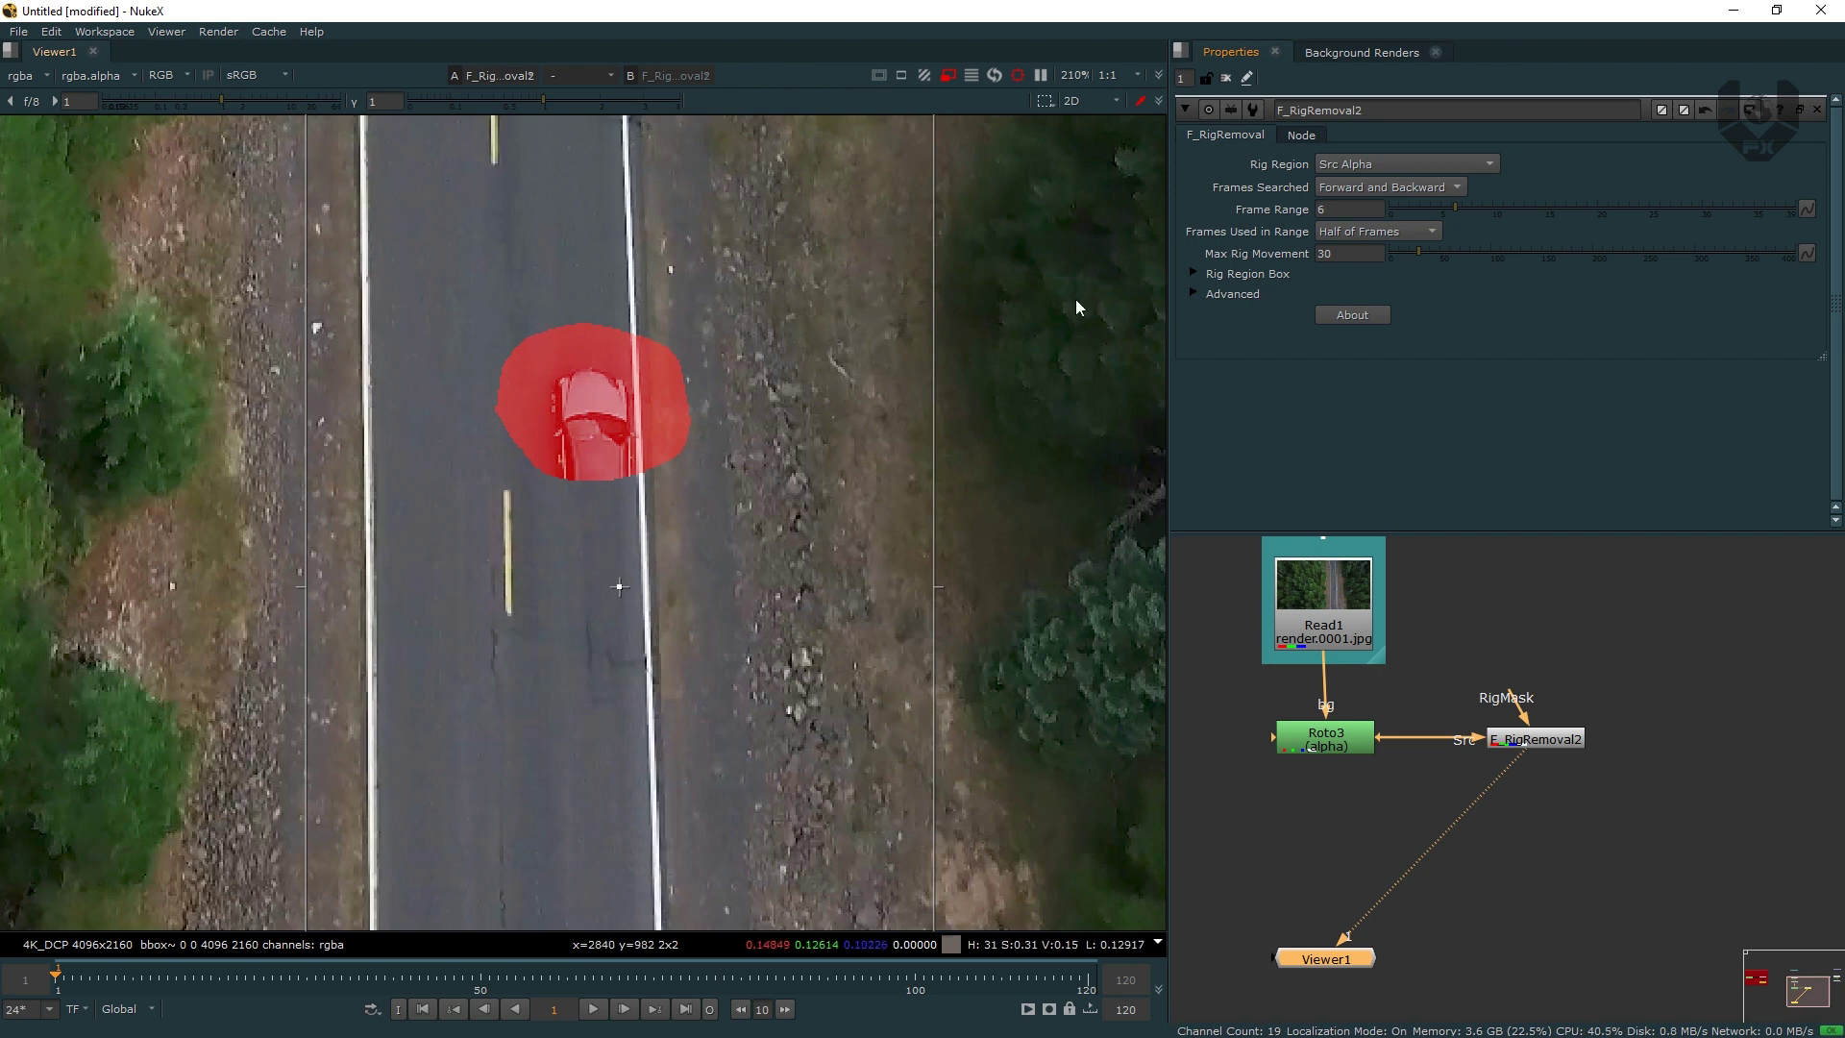
- Raise F_RigRemoval2's Frame Range to 10 and then to 15, and check the masked area on frame 1
left_click(1496, 206)
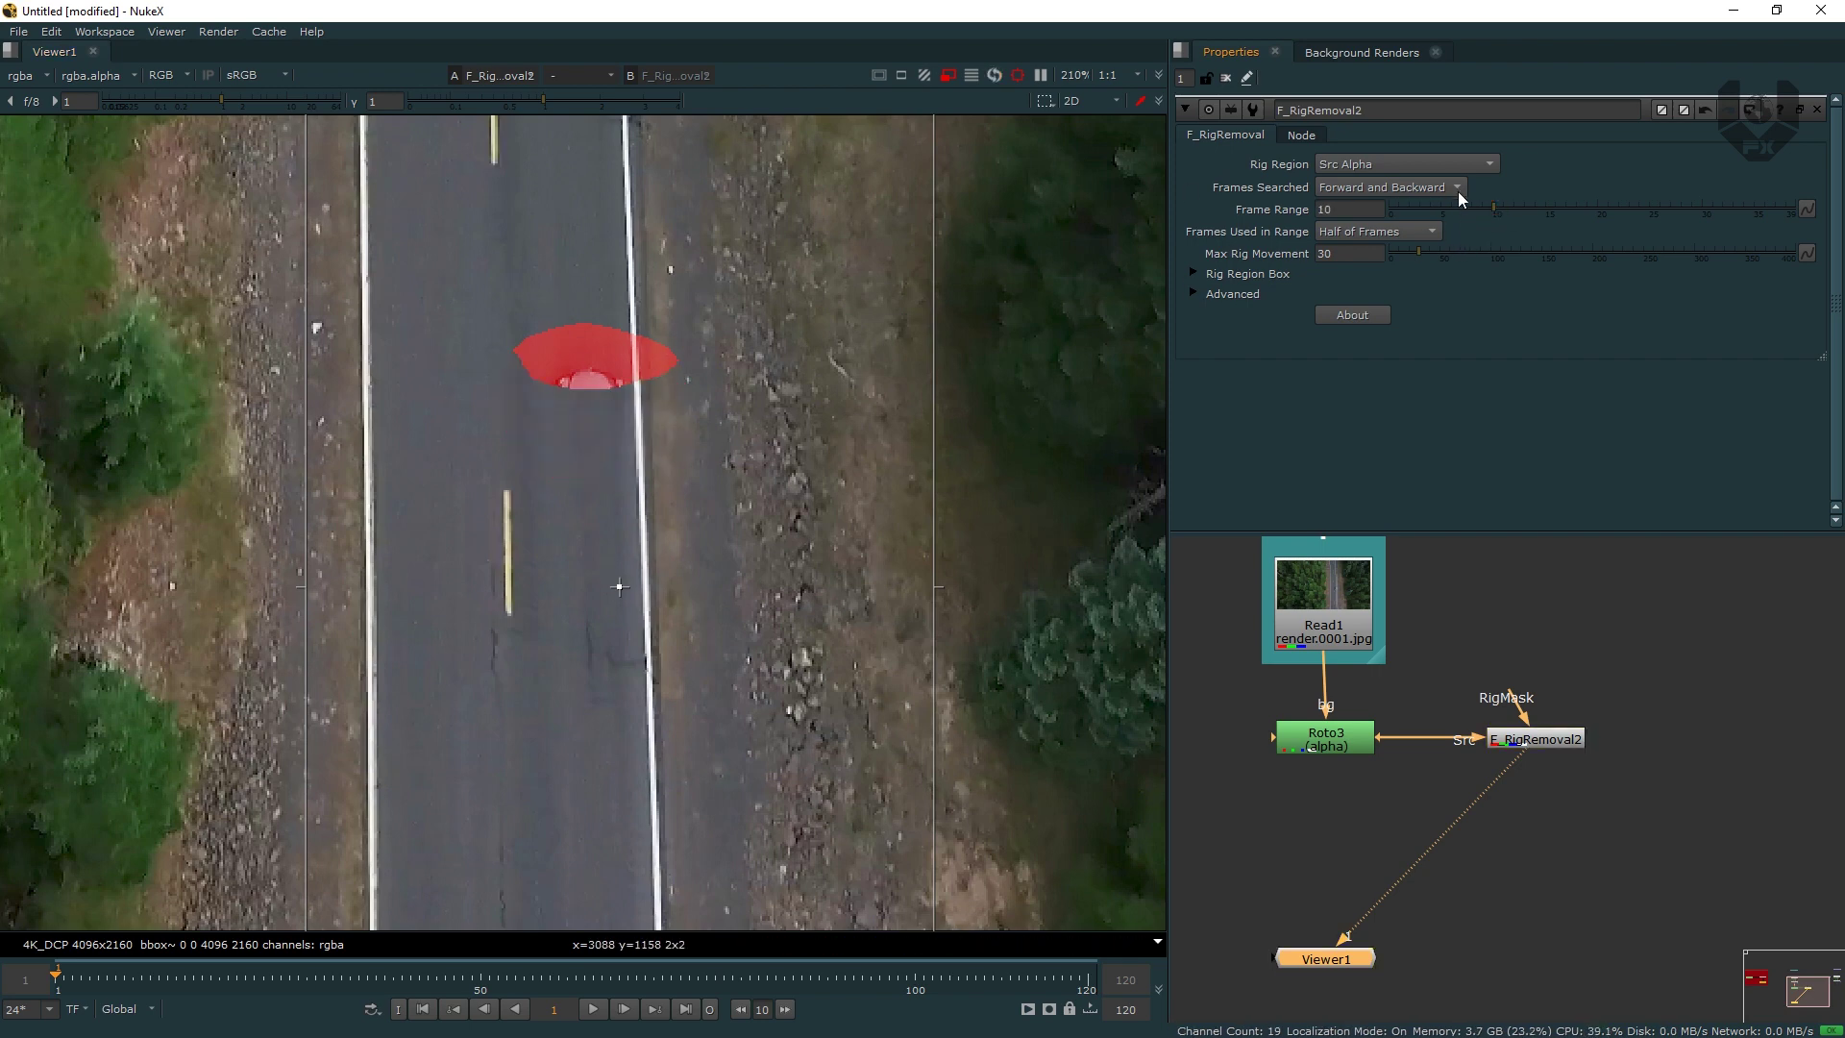
left_click(1372, 209)
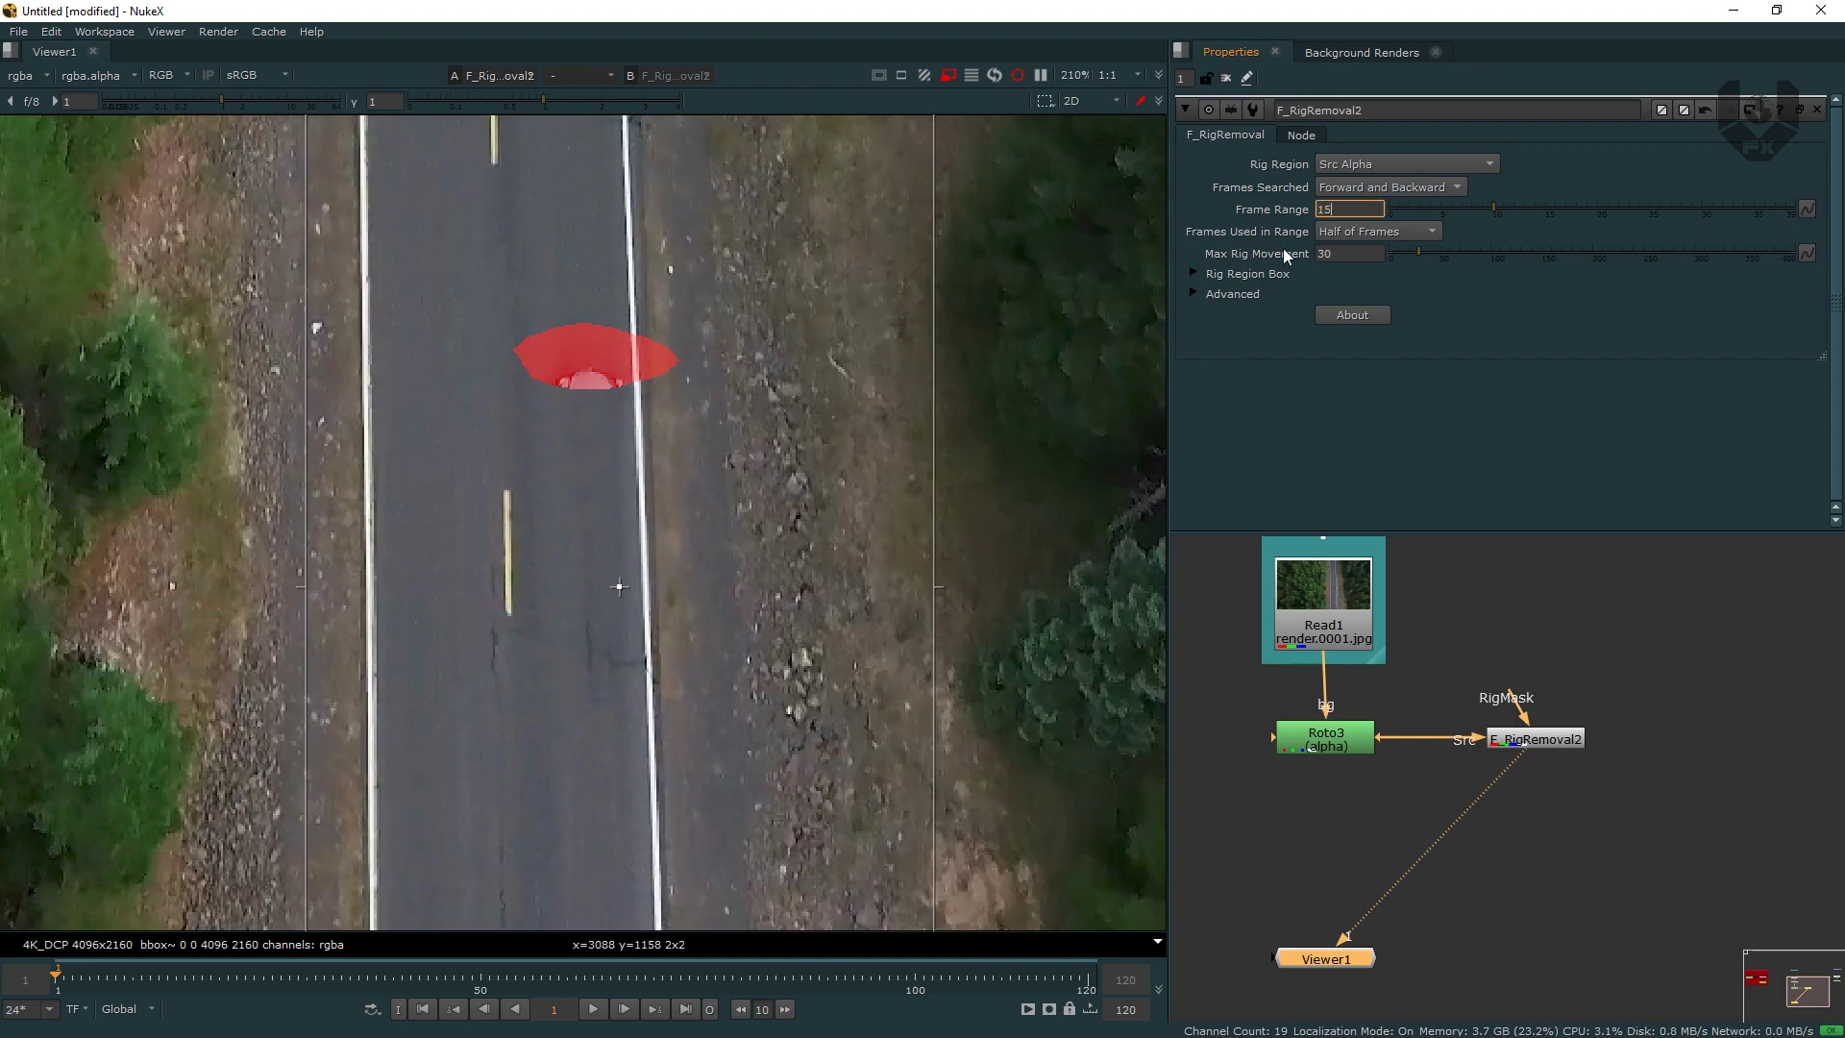
type("15")
key("Return")
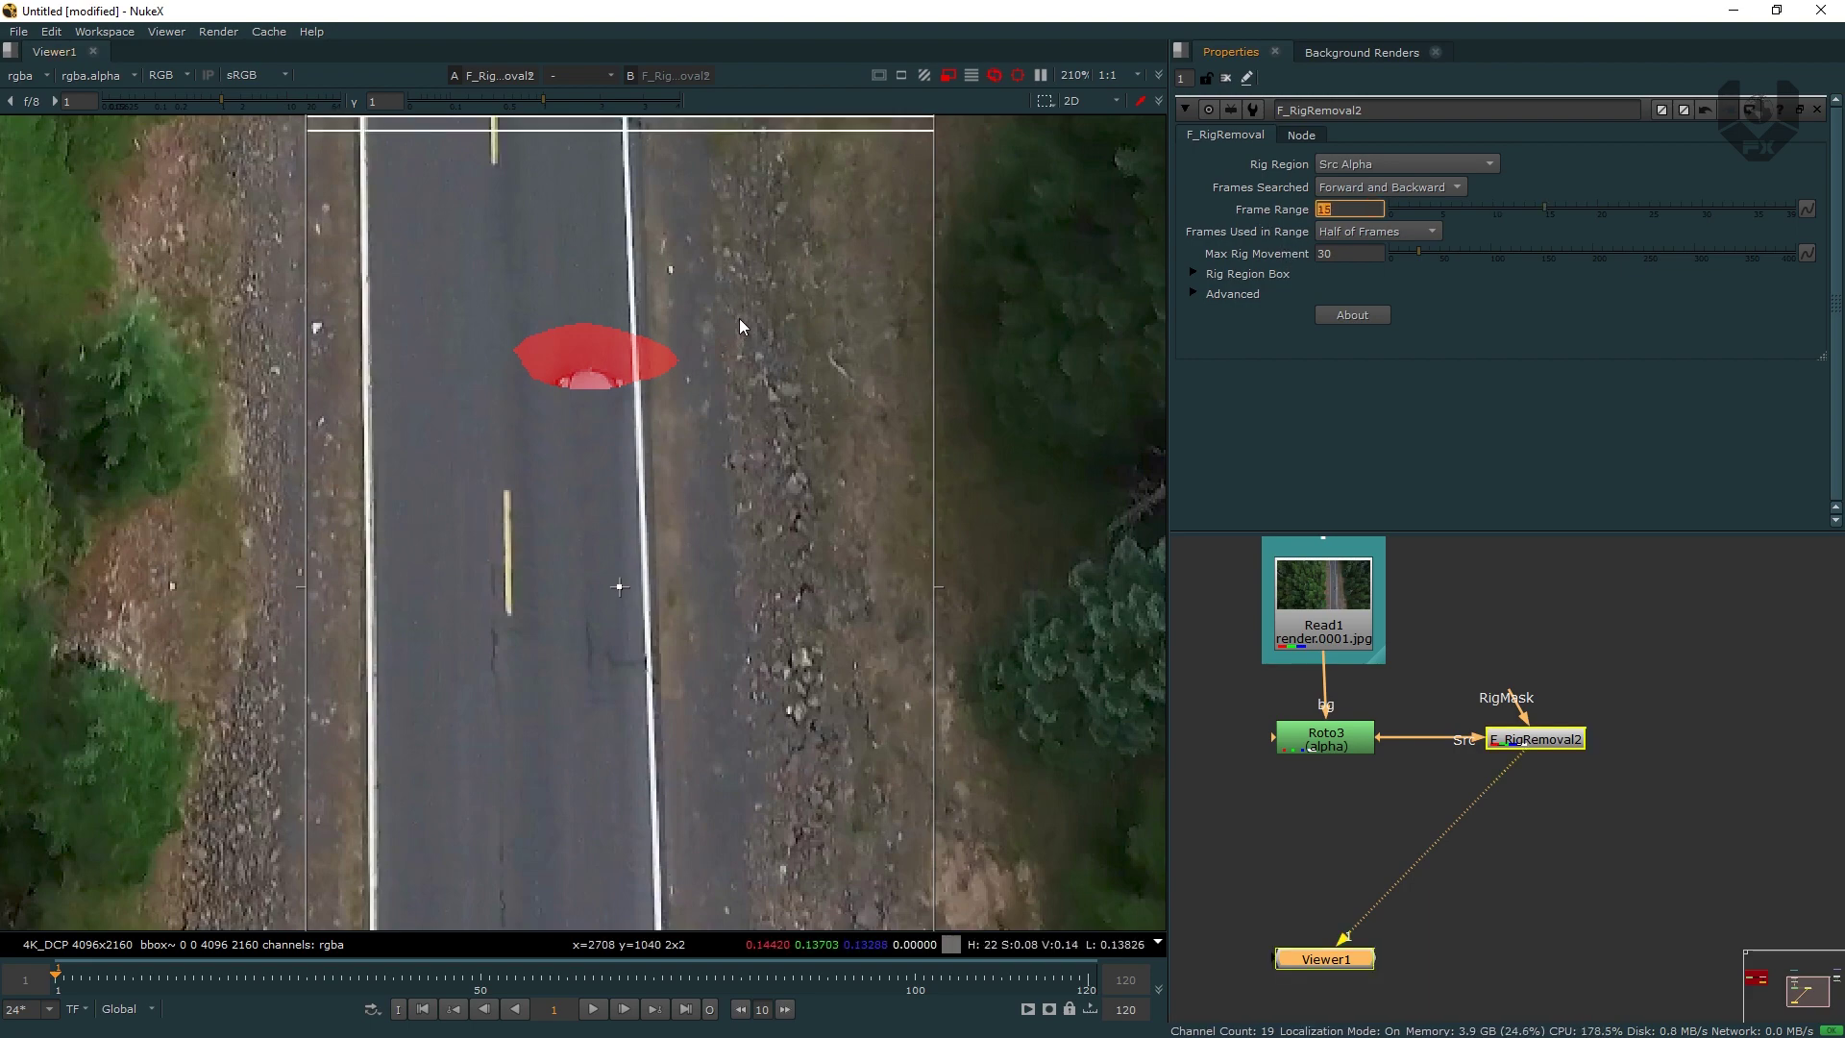
scroll(665, 384, "down", 5)
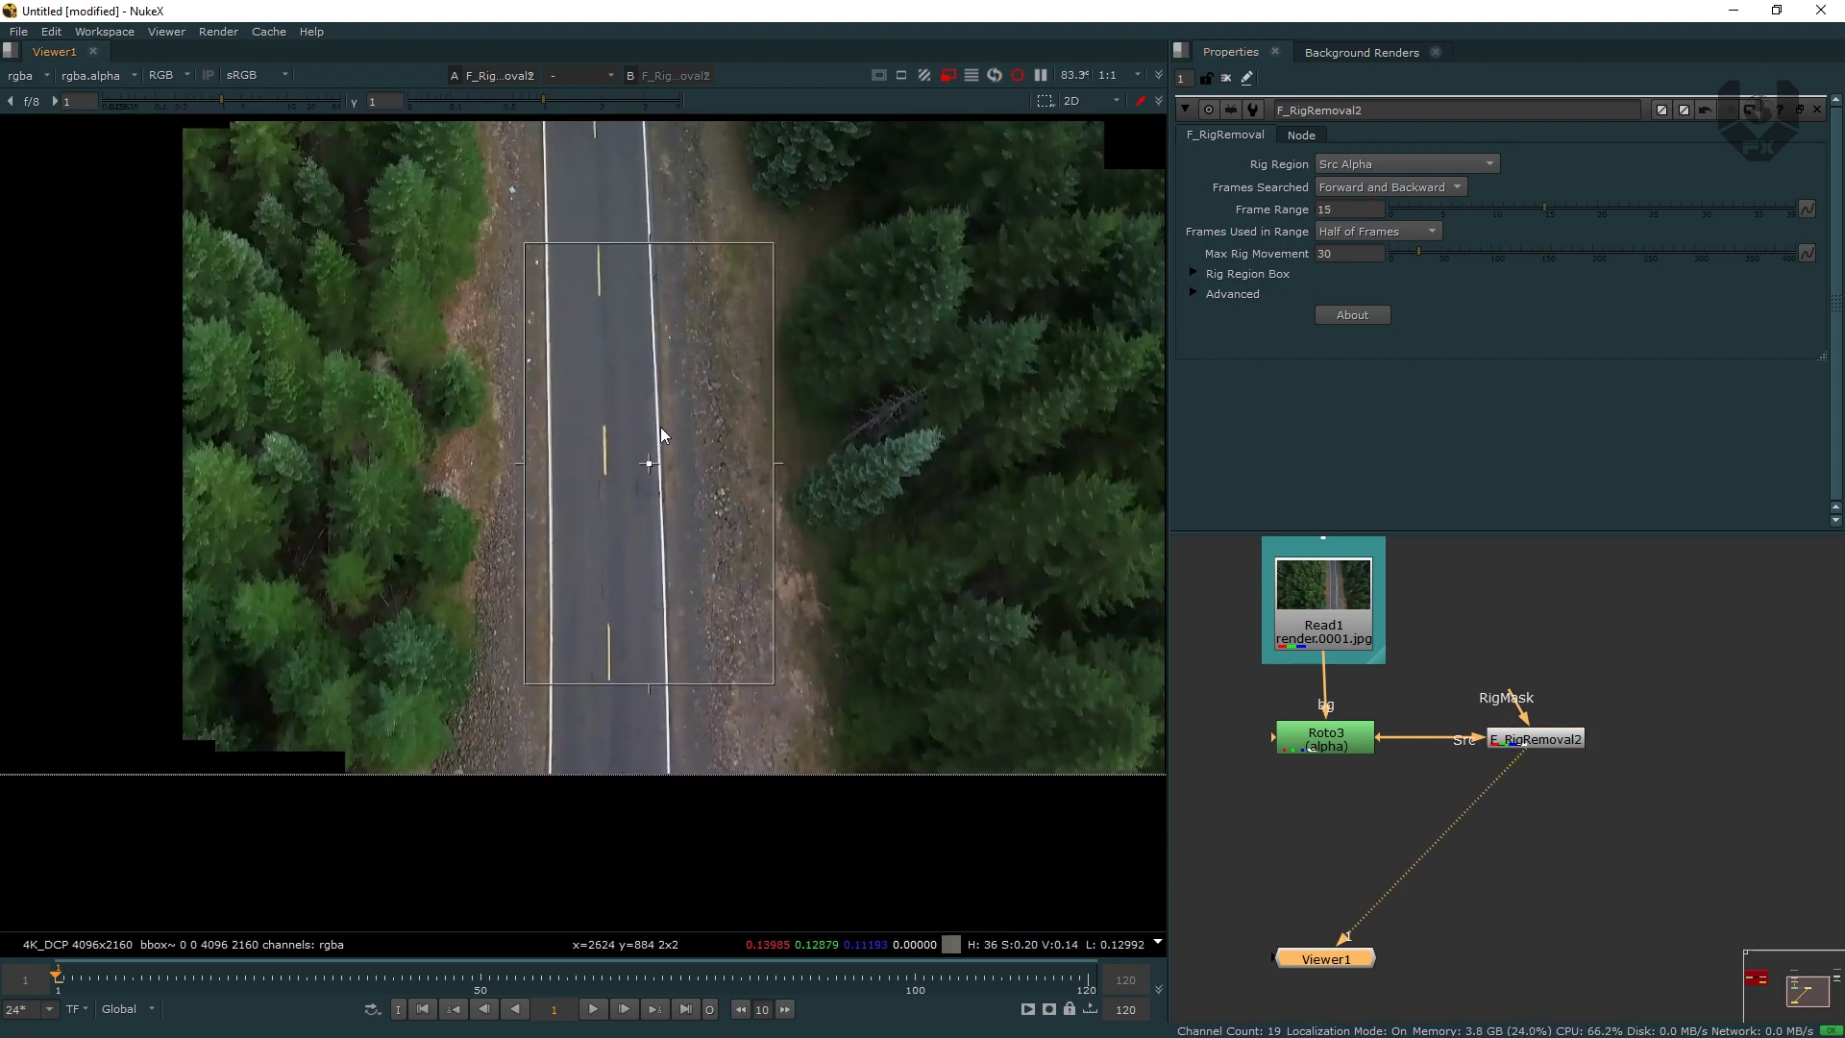
scroll(671, 419, "up", 2)
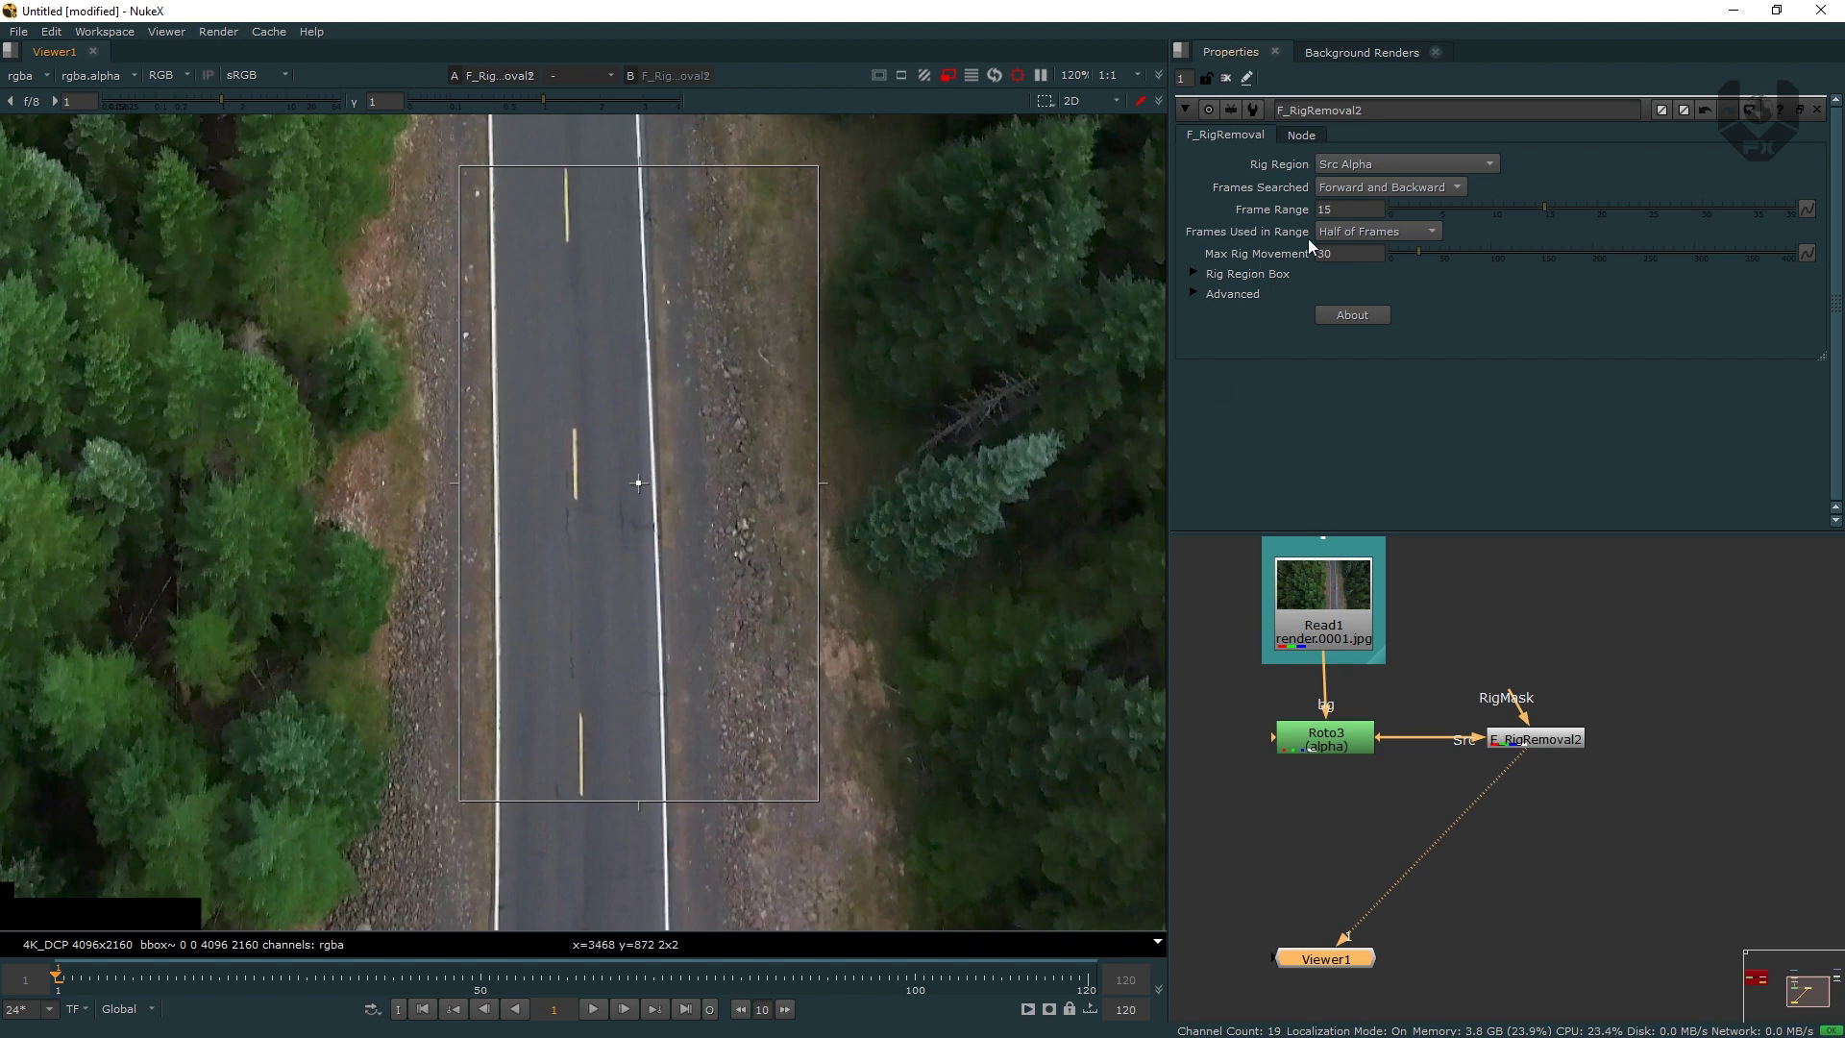
- Try lower Frame Range values of 12, 13 and 14 to find the smallest one that fills the masked car
left_click(1318, 208)
type("12")
key("Return")
key("Up")
key("Return")
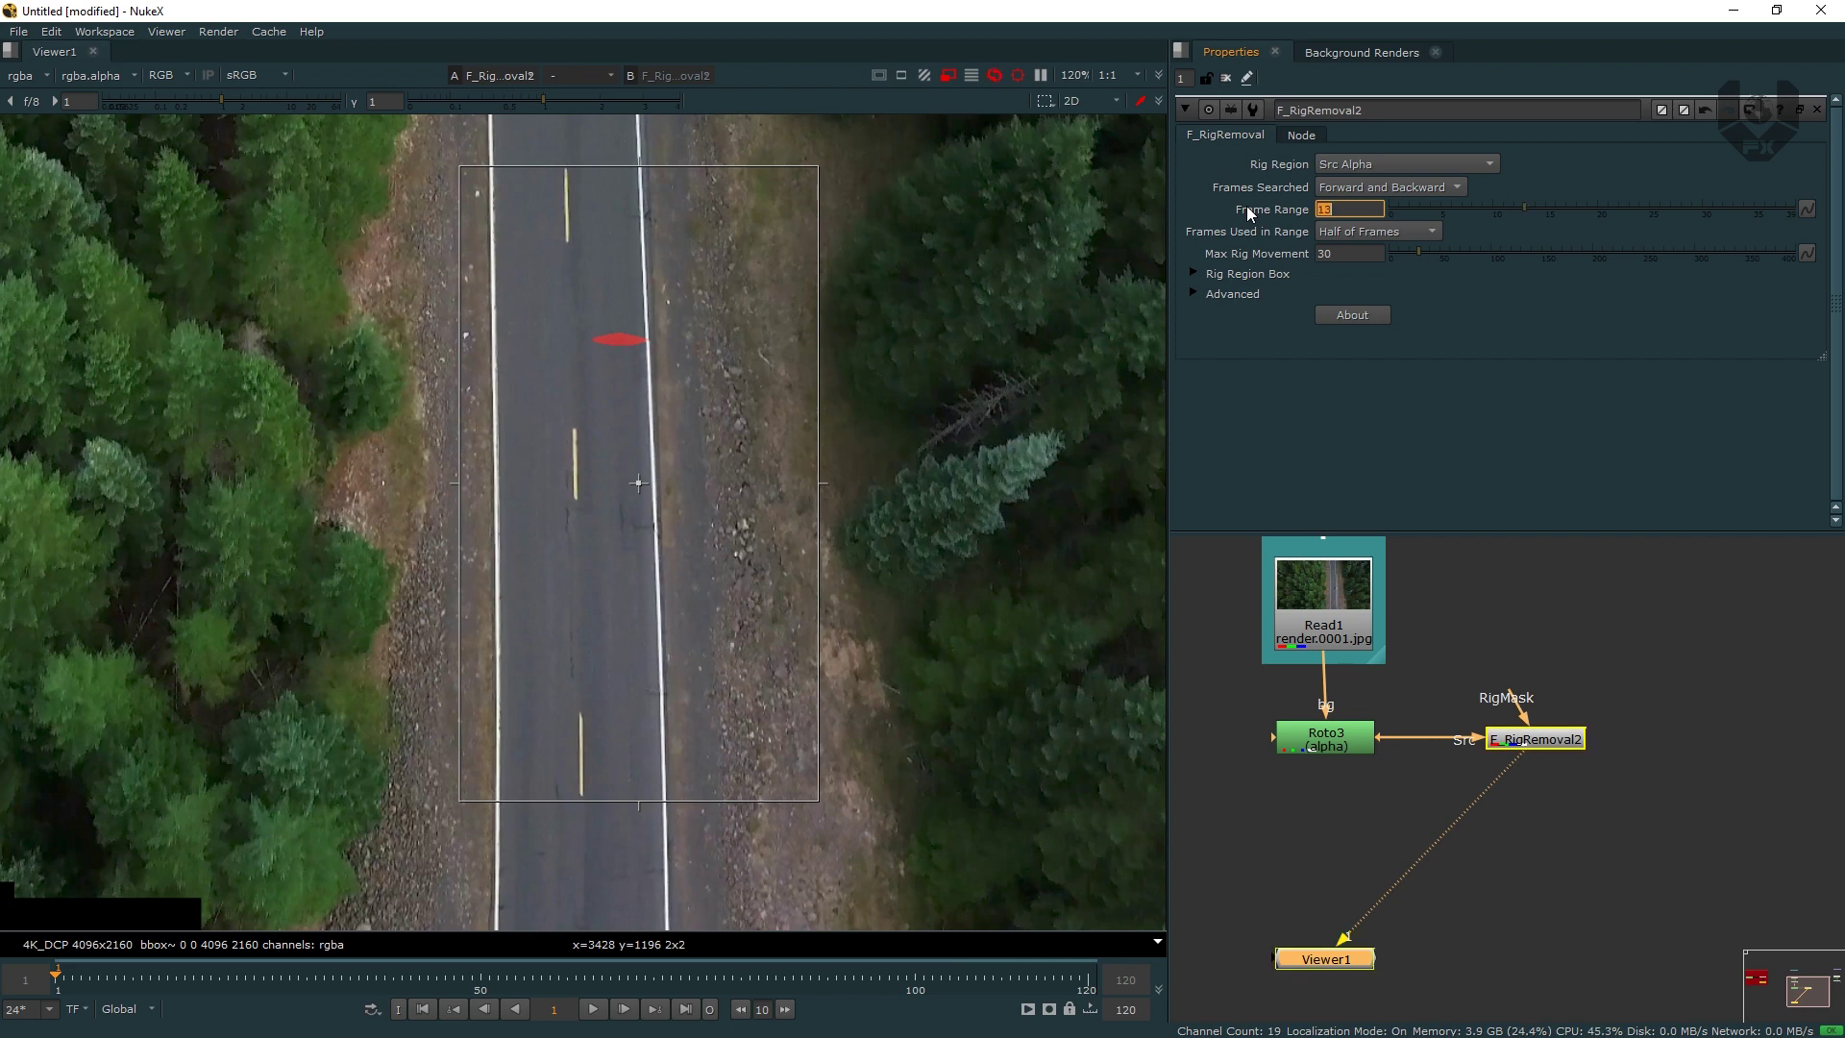
left_click(1445, 395)
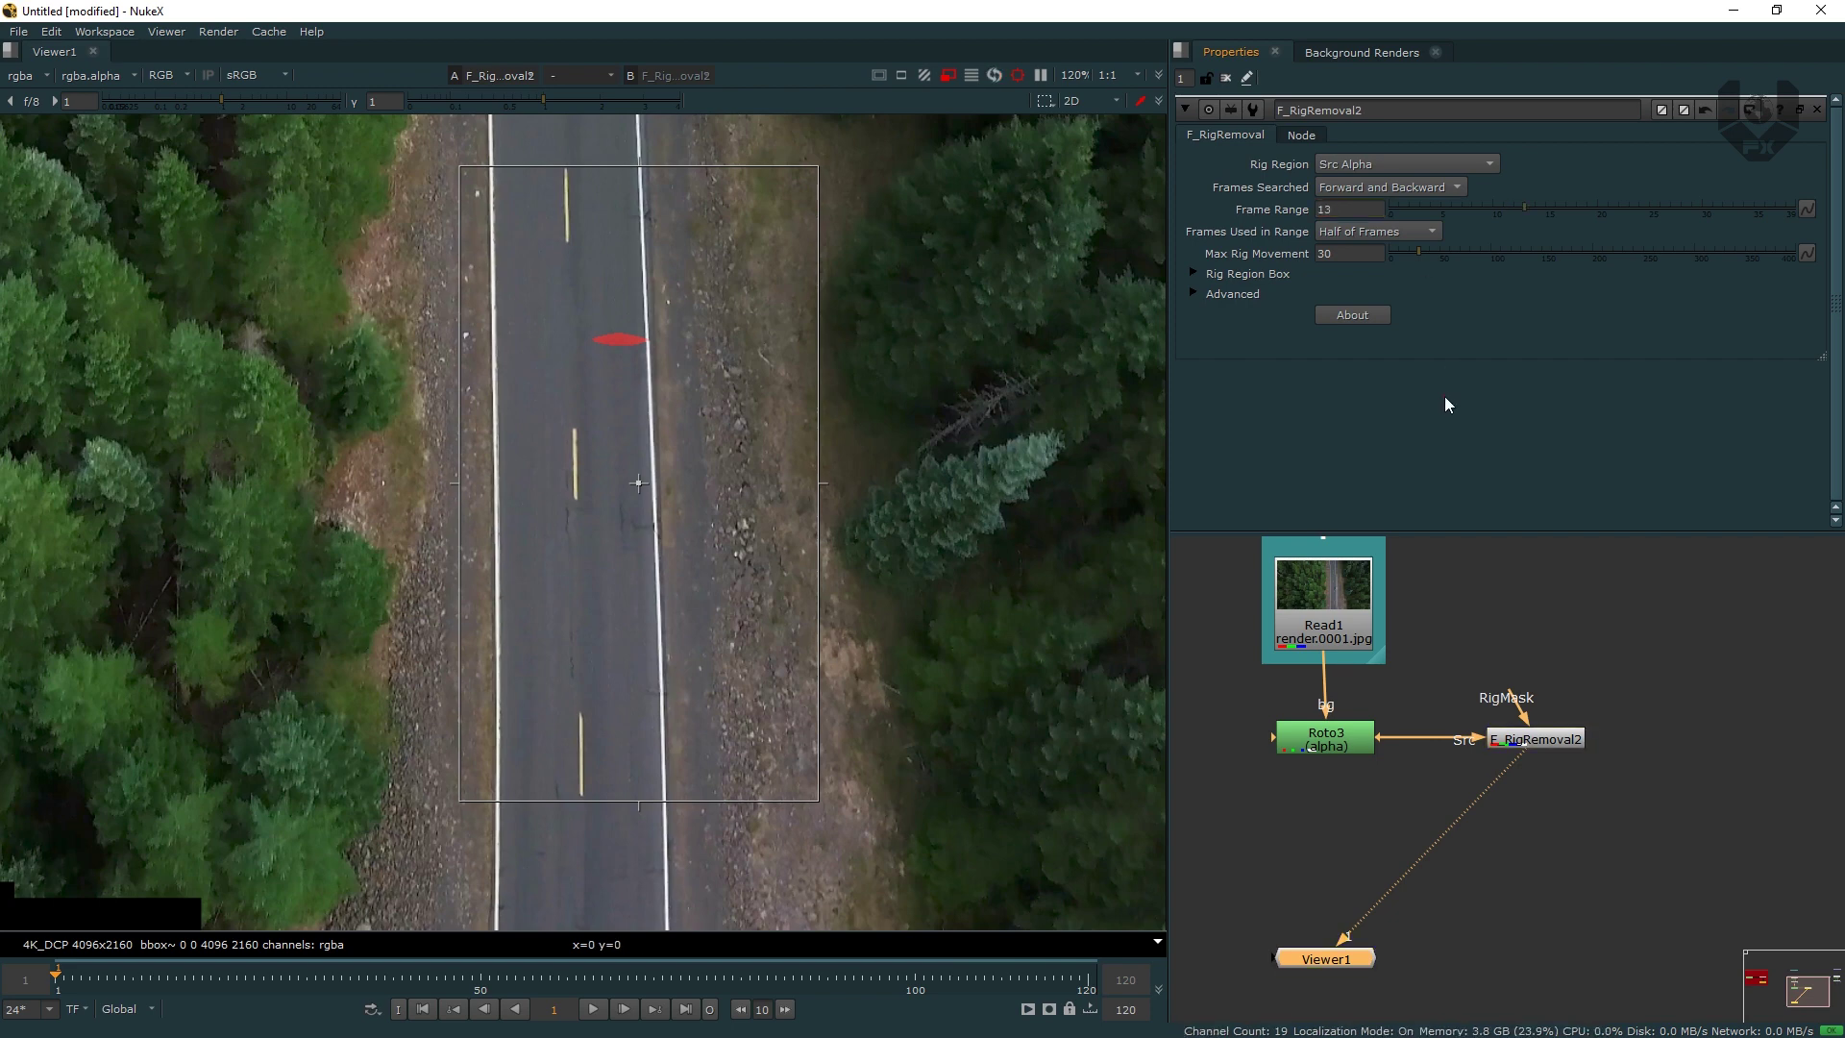
left_click(1377, 204)
type("14")
key("Return")
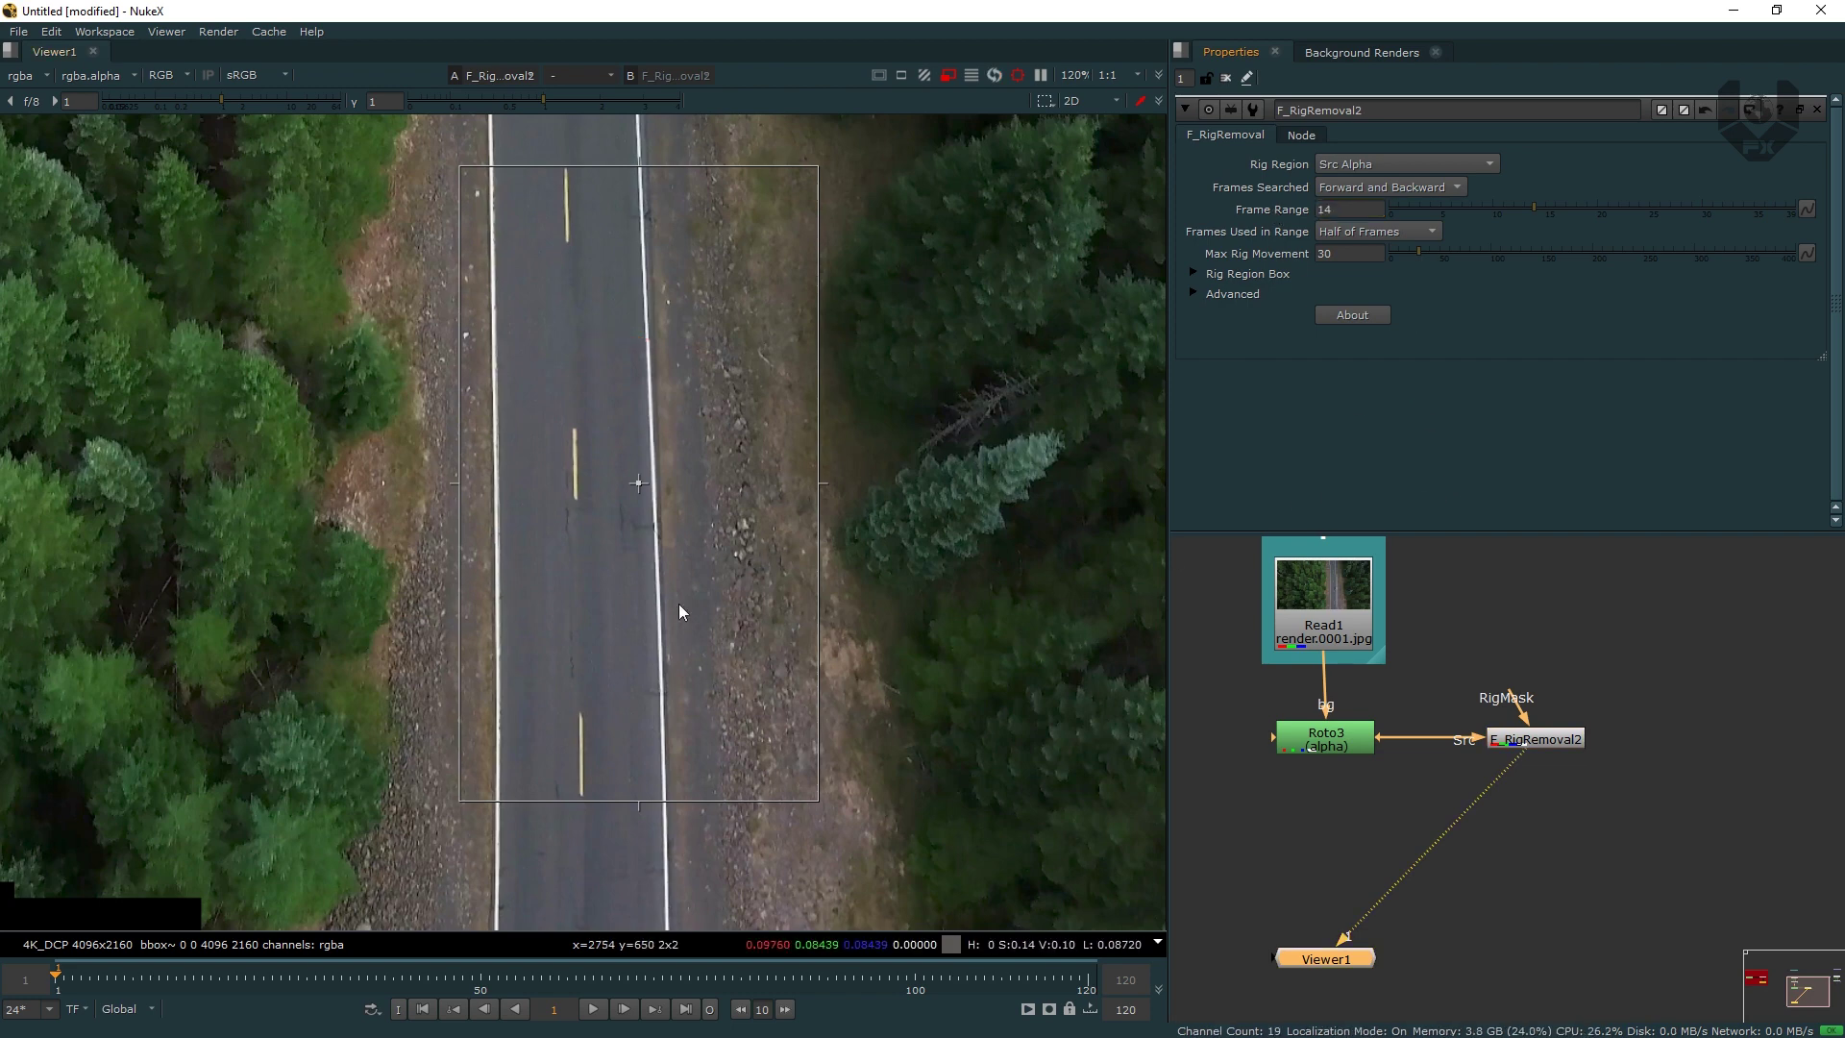
- Set the Frame Range to 10 at frame 38 and compare the repair on frames 1 and 38
left_click(378, 979)
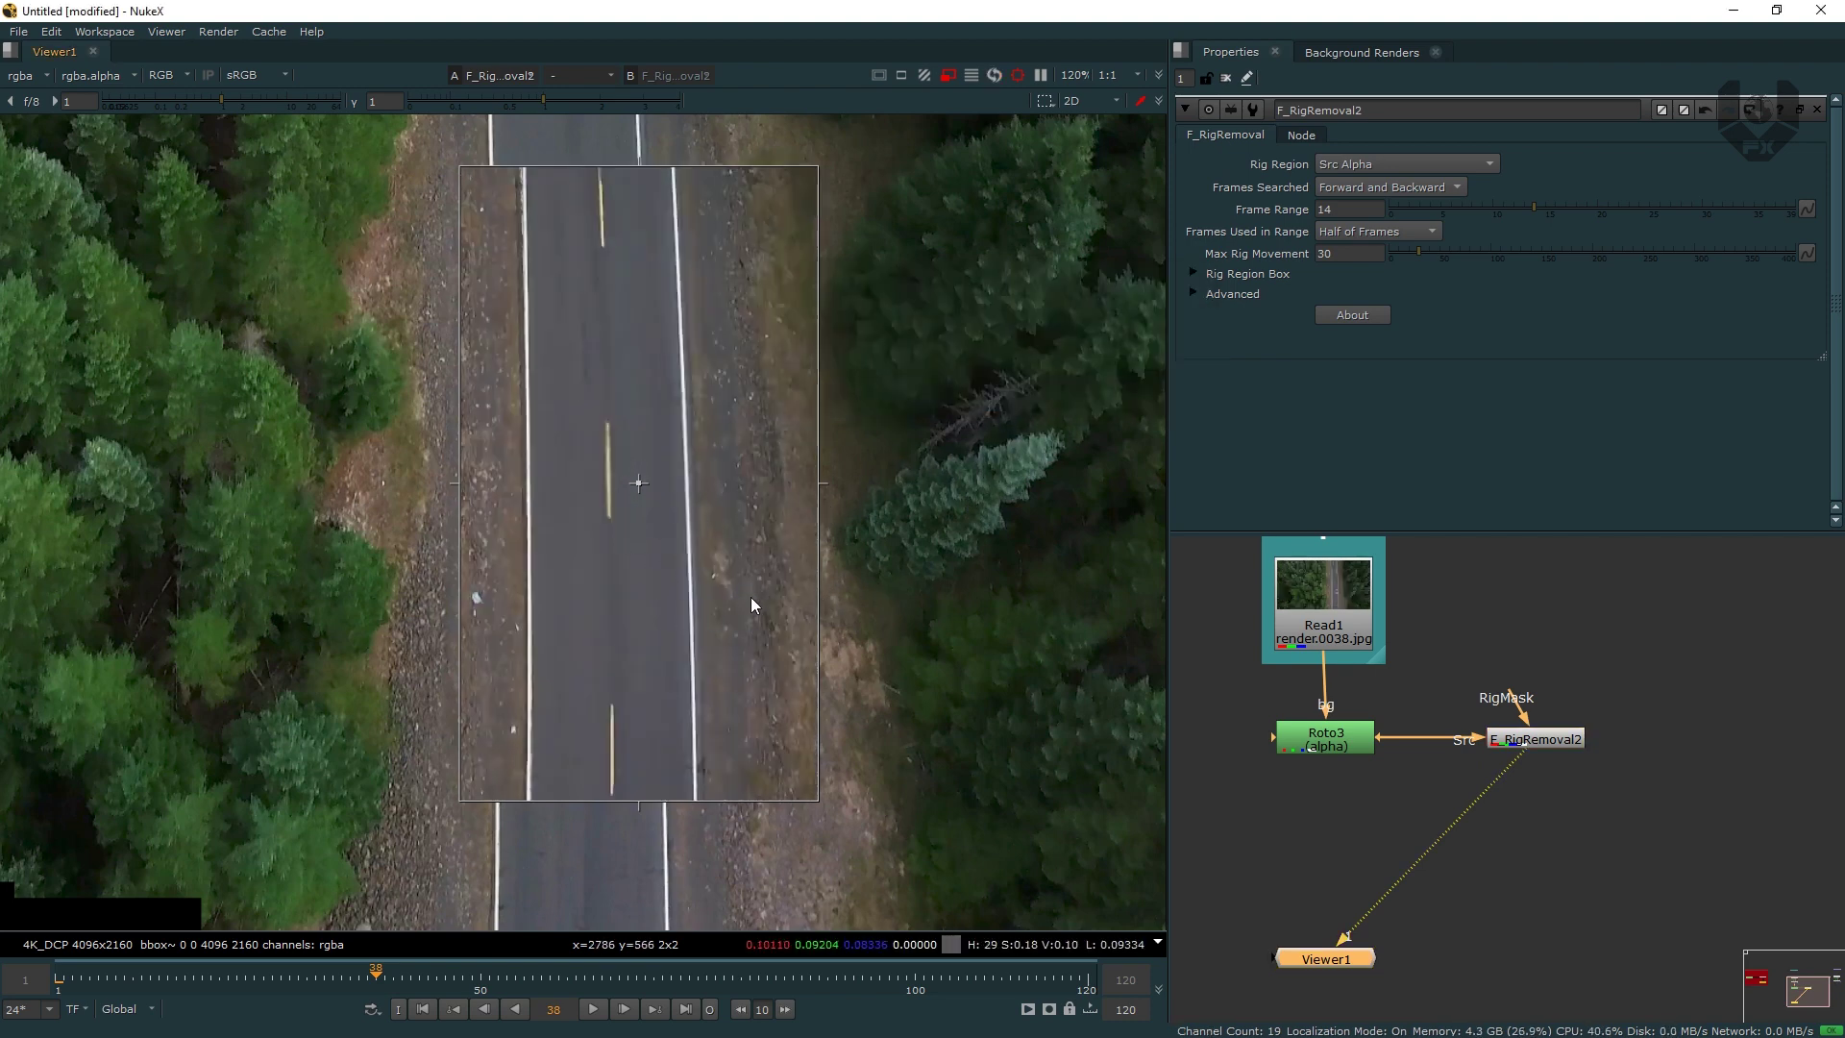
double_click(1343, 208)
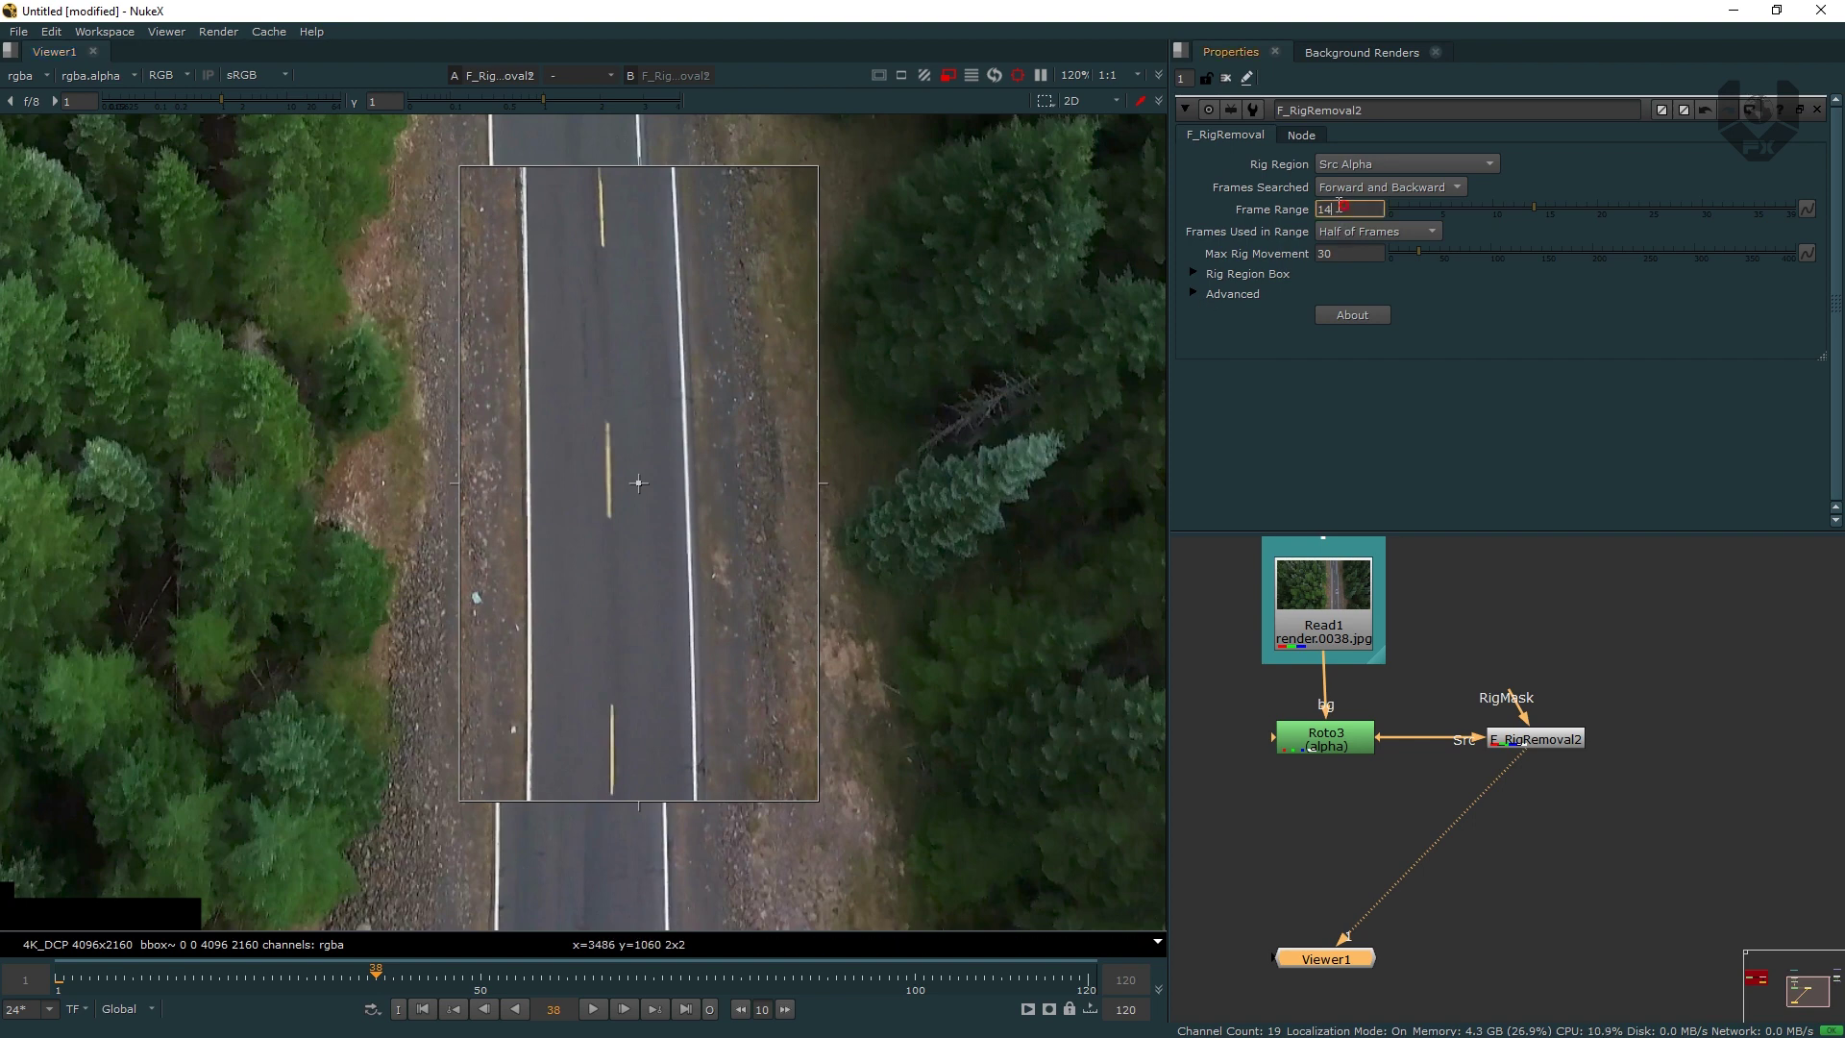
type("10")
key("Return")
left_click(423, 1009)
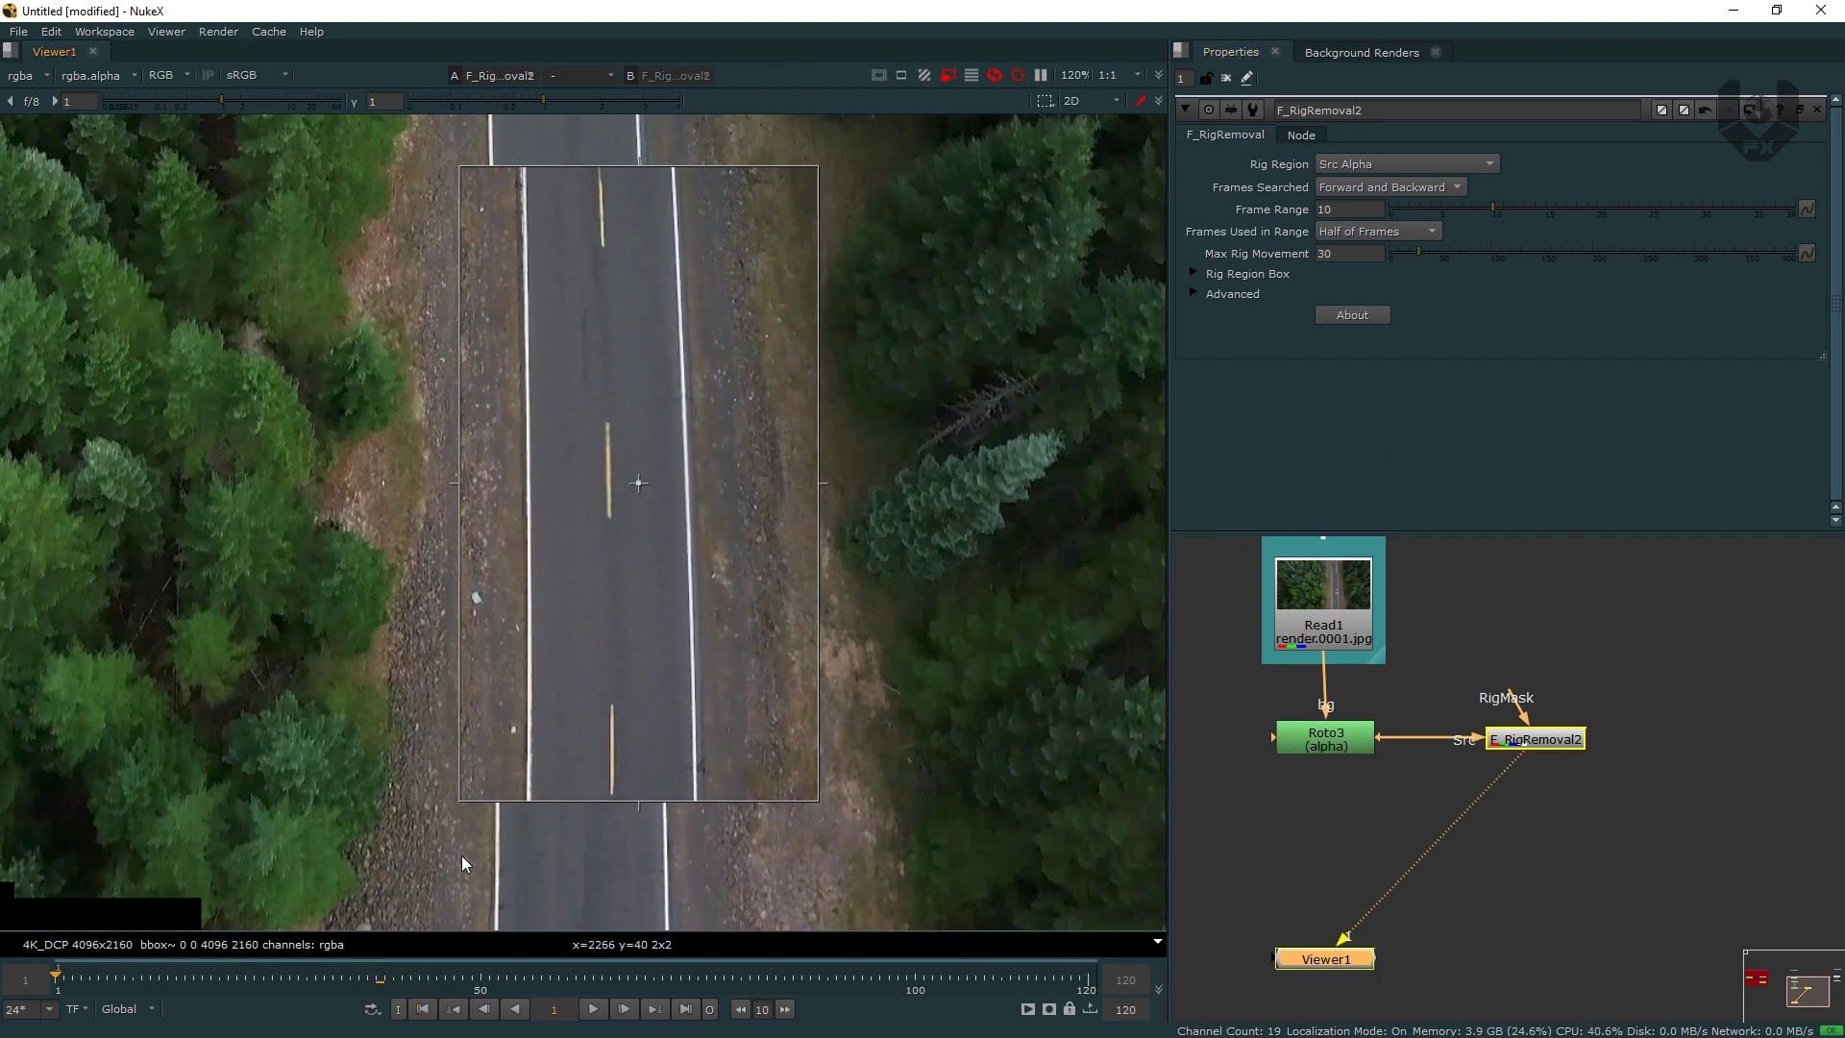
middle_click_drag(675, 413, 706, 400)
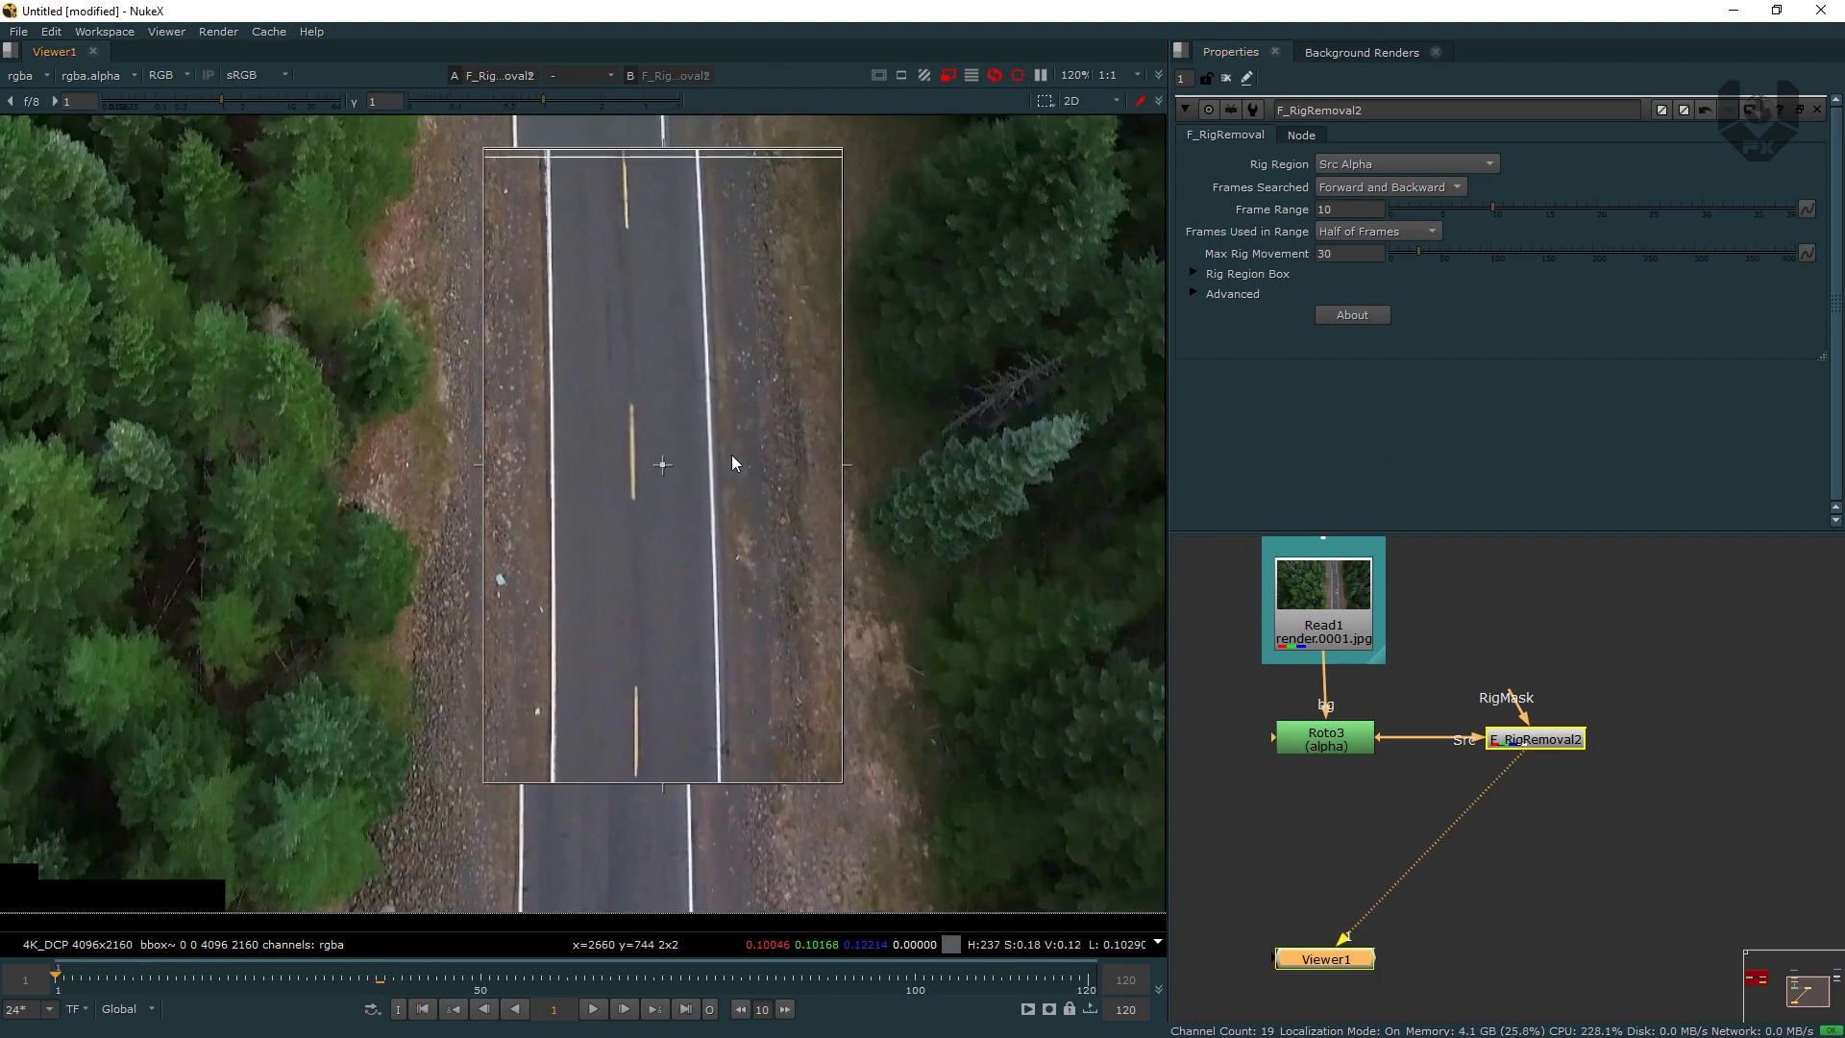
left_click(378, 978)
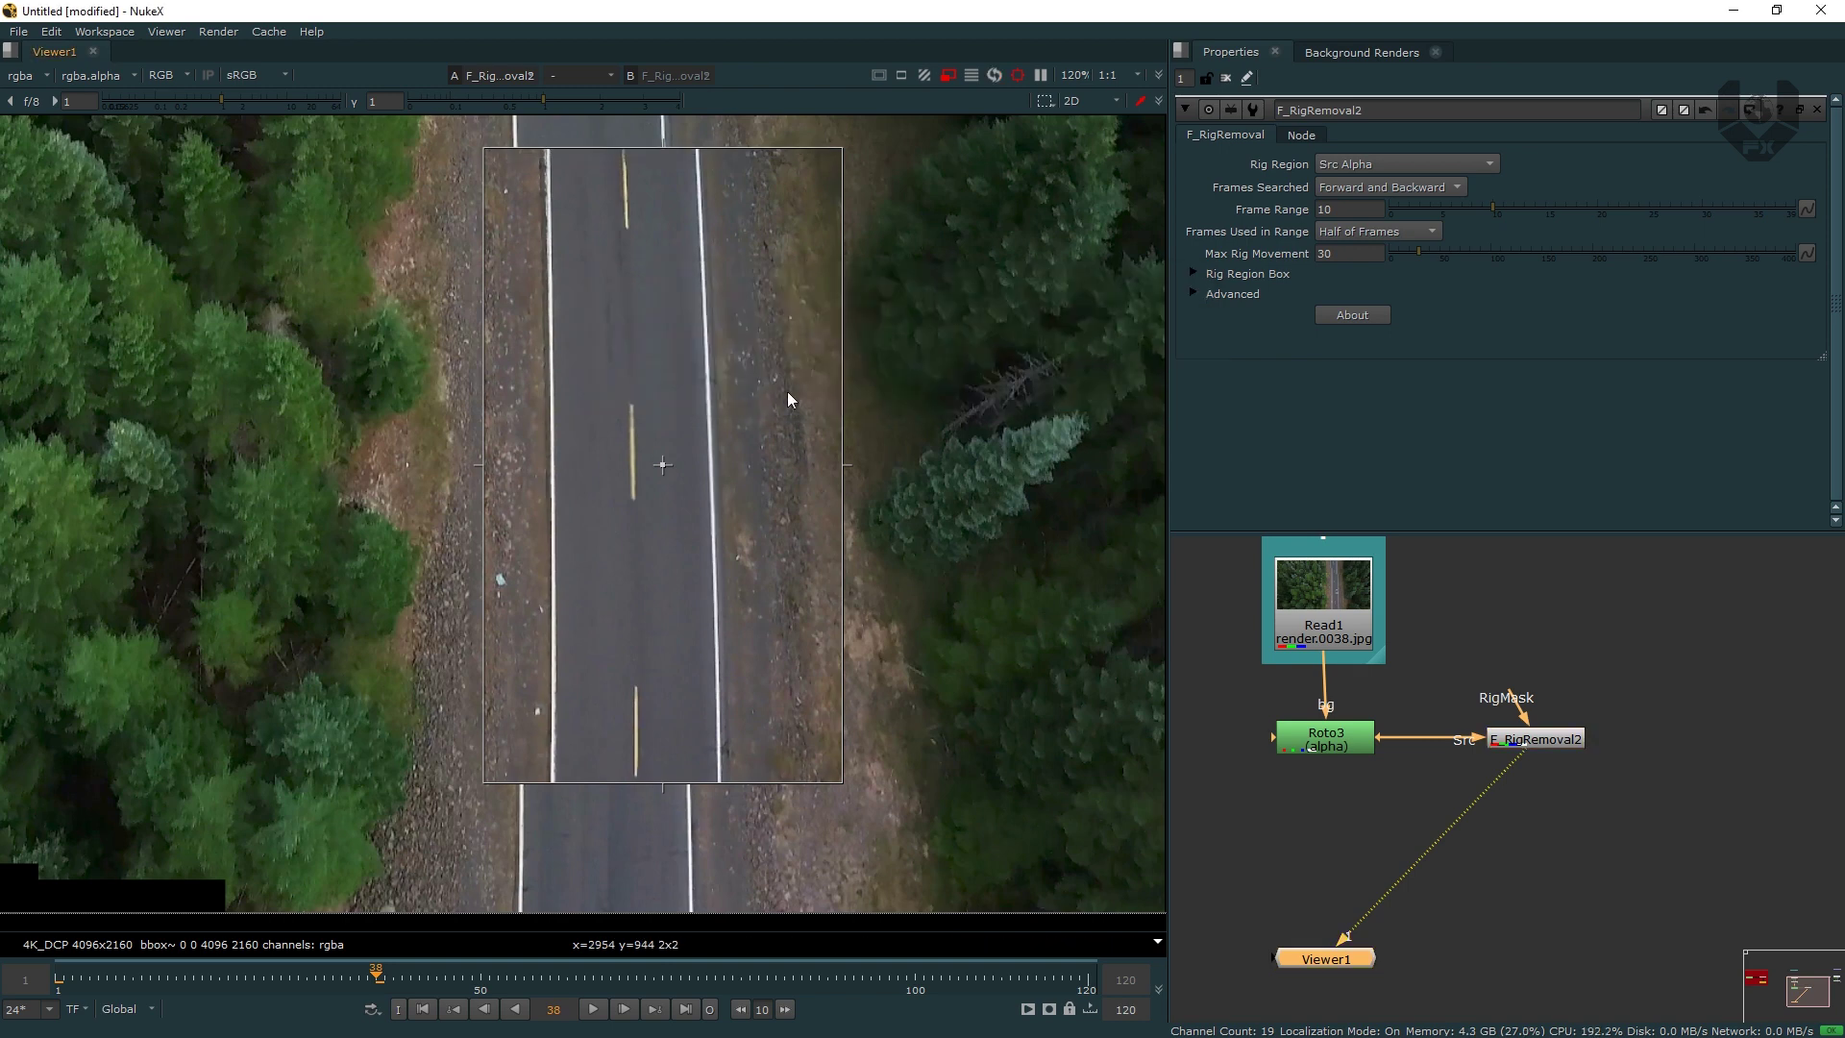
left_click(423, 1009)
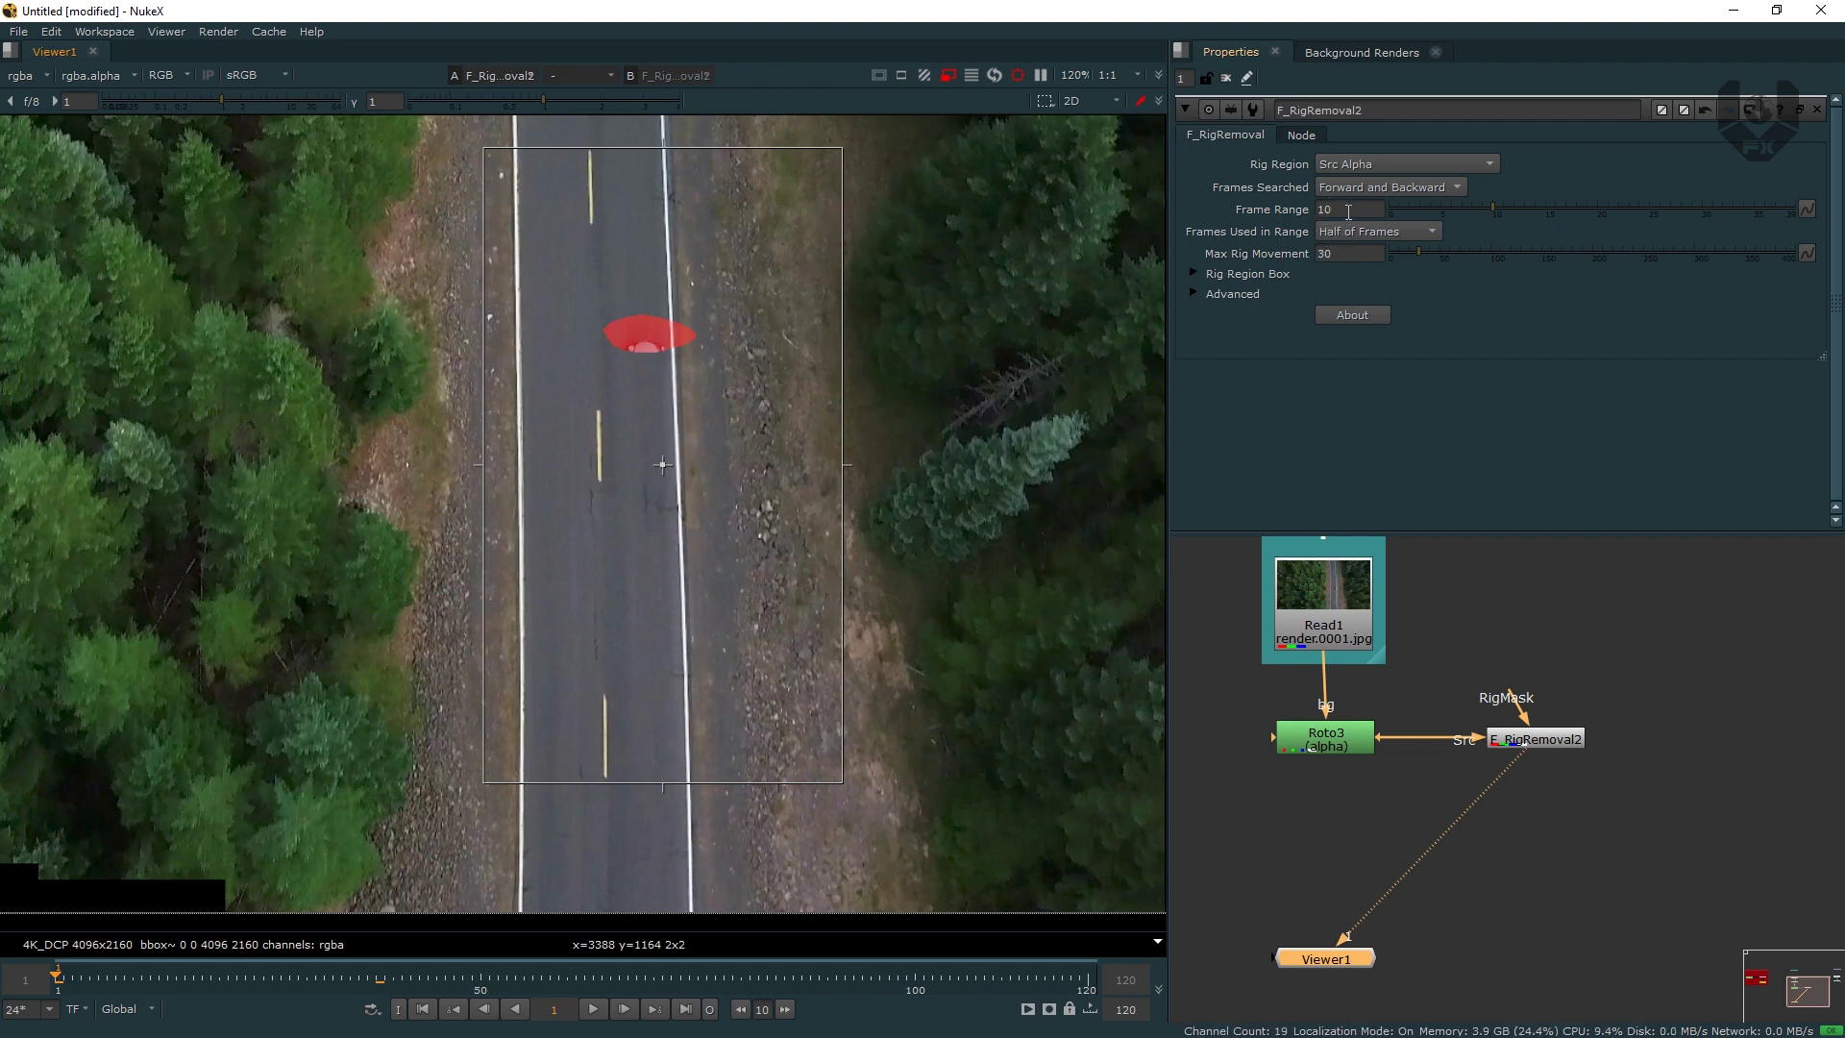
- Find the reference F_RigRemoval node in the MAIN COMP backdrop, and reopen F_RigRemoval2's properties
middle_click_drag(1330, 673, 1375, 663)
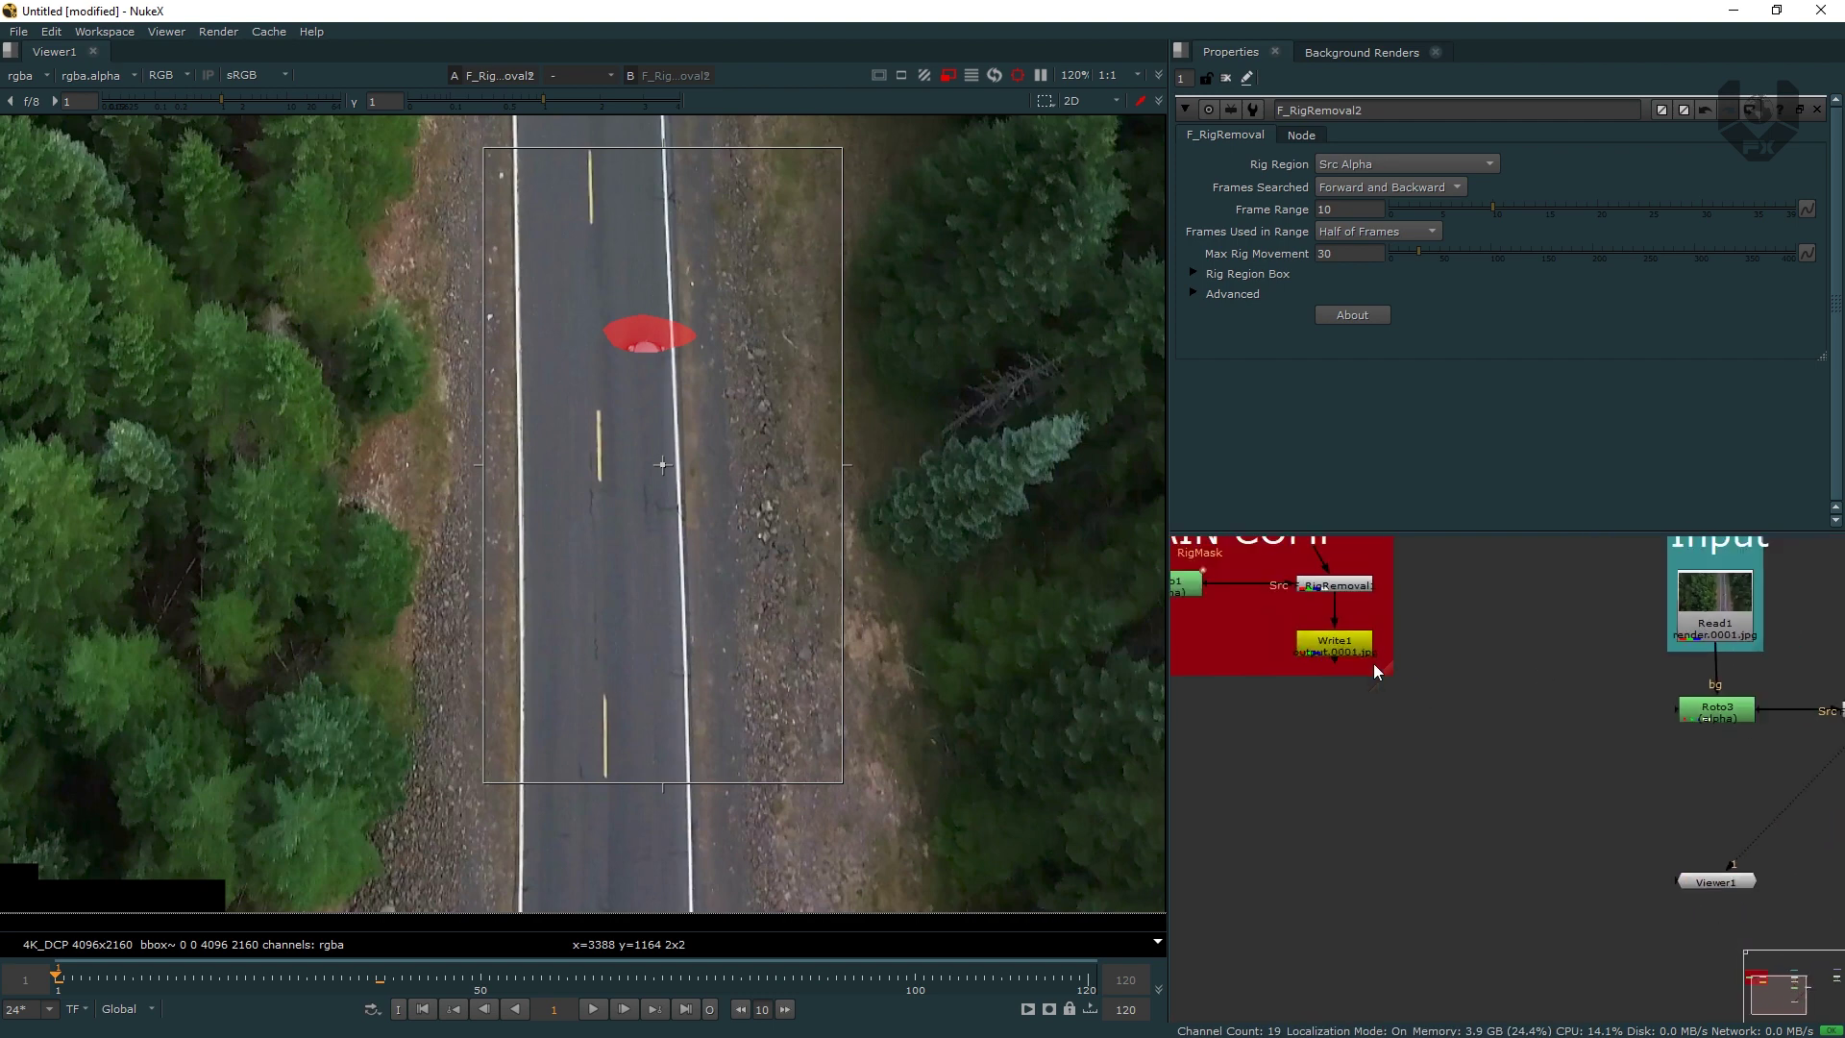
double_click(1345, 583)
middle_click_drag(1826, 687, 1476, 723)
double_click(1451, 735)
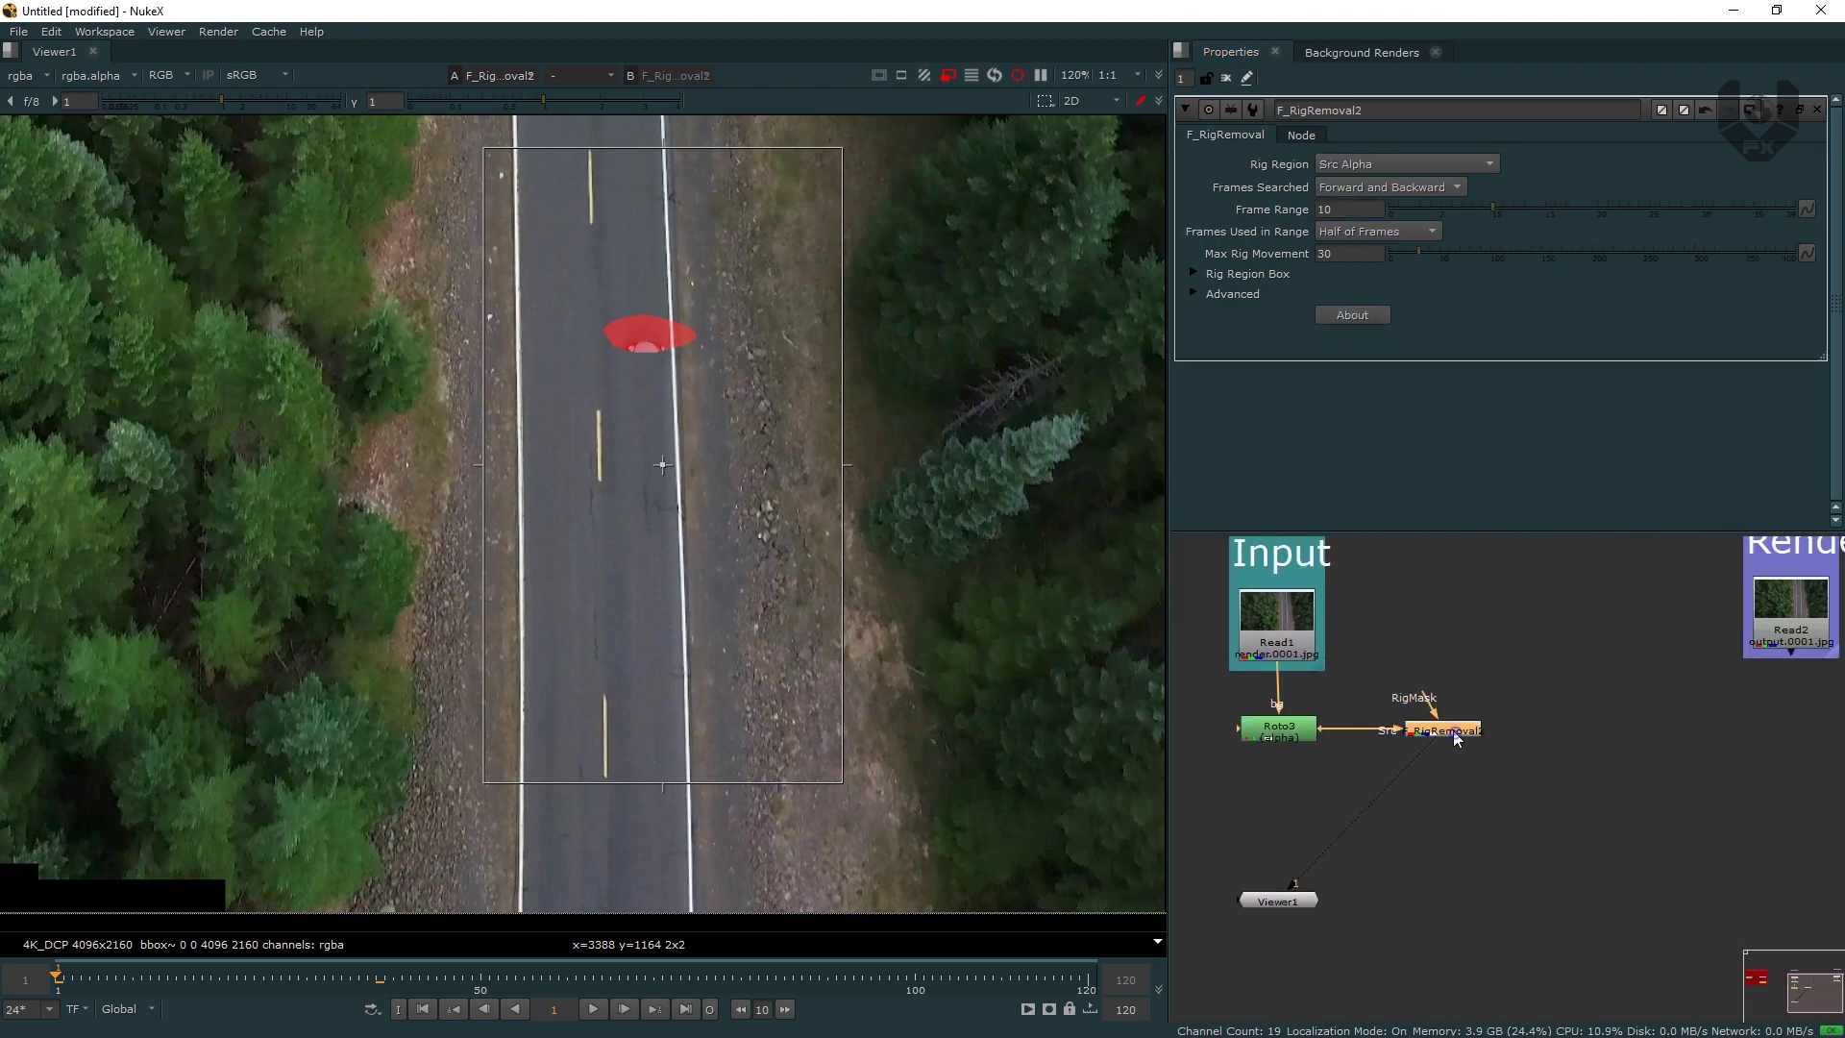
- Set F_RigRemoval2's Frame Range to 15 and Frames Used in Range to All Frames
double_click(1355, 210)
type("15")
key("Return")
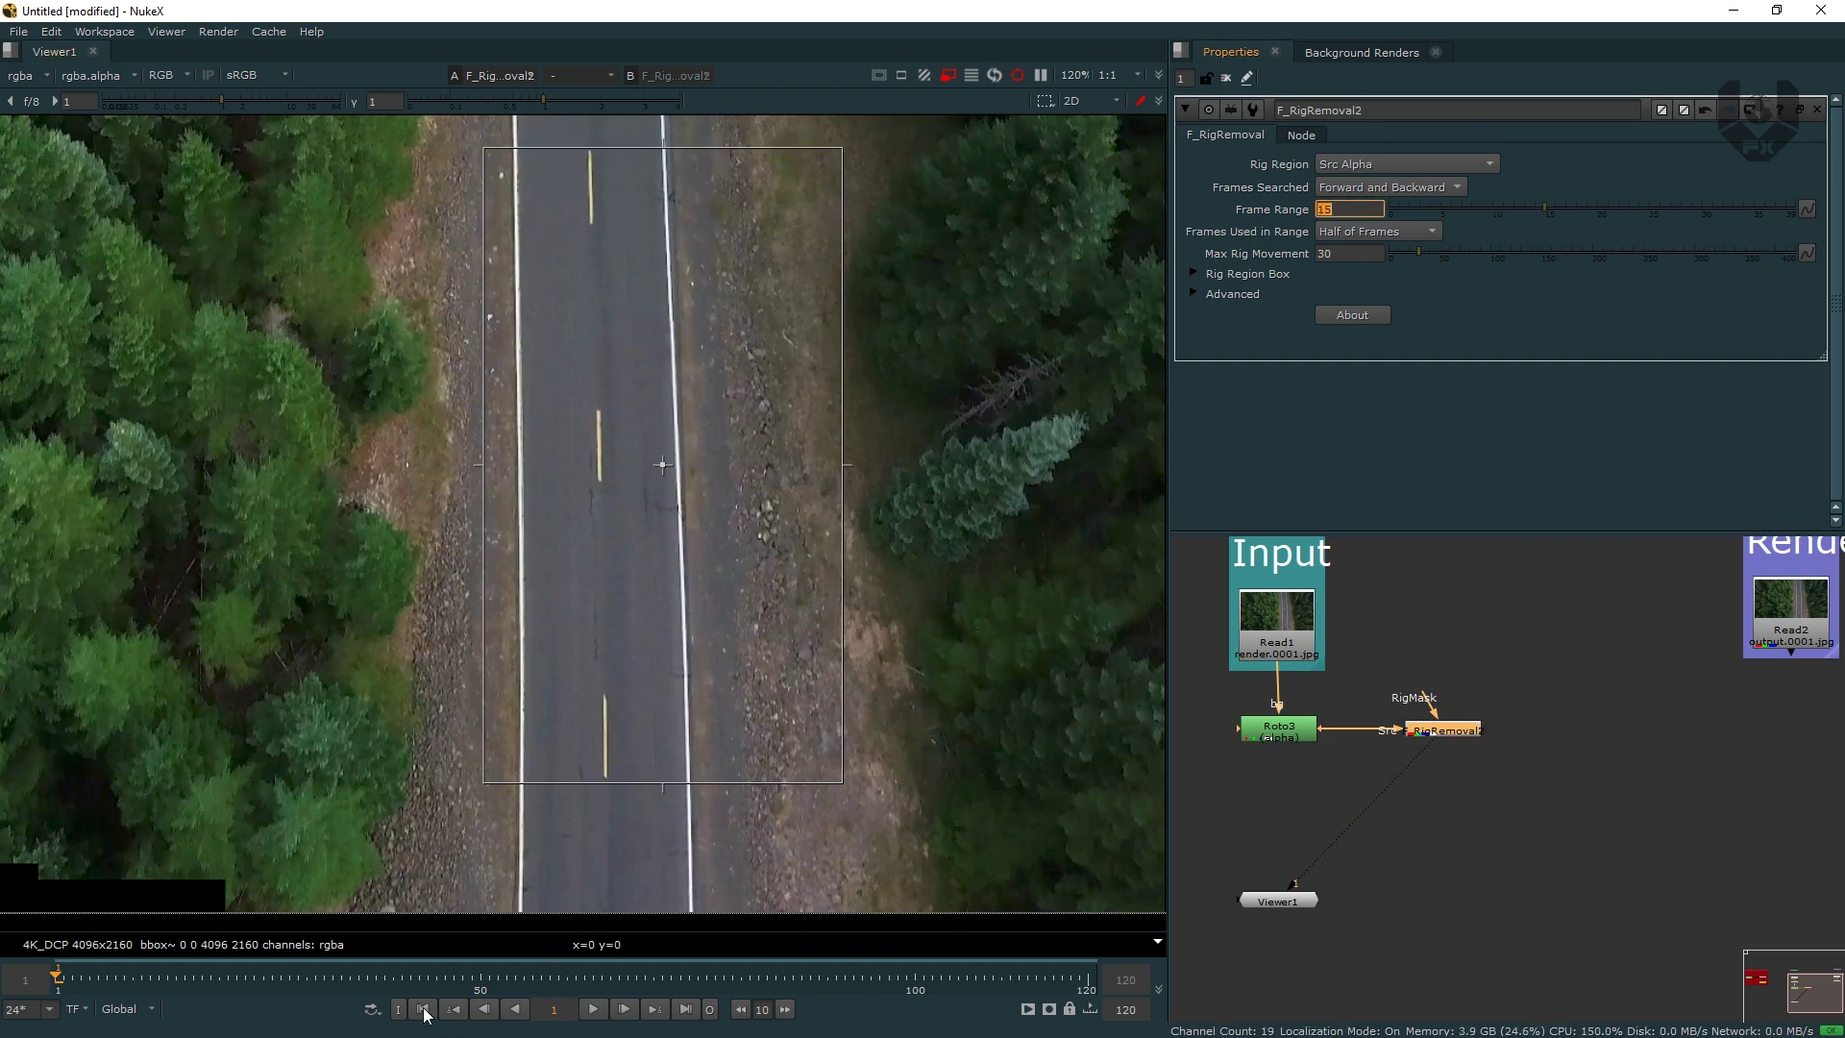
middle_click_drag(733, 484, 754, 509)
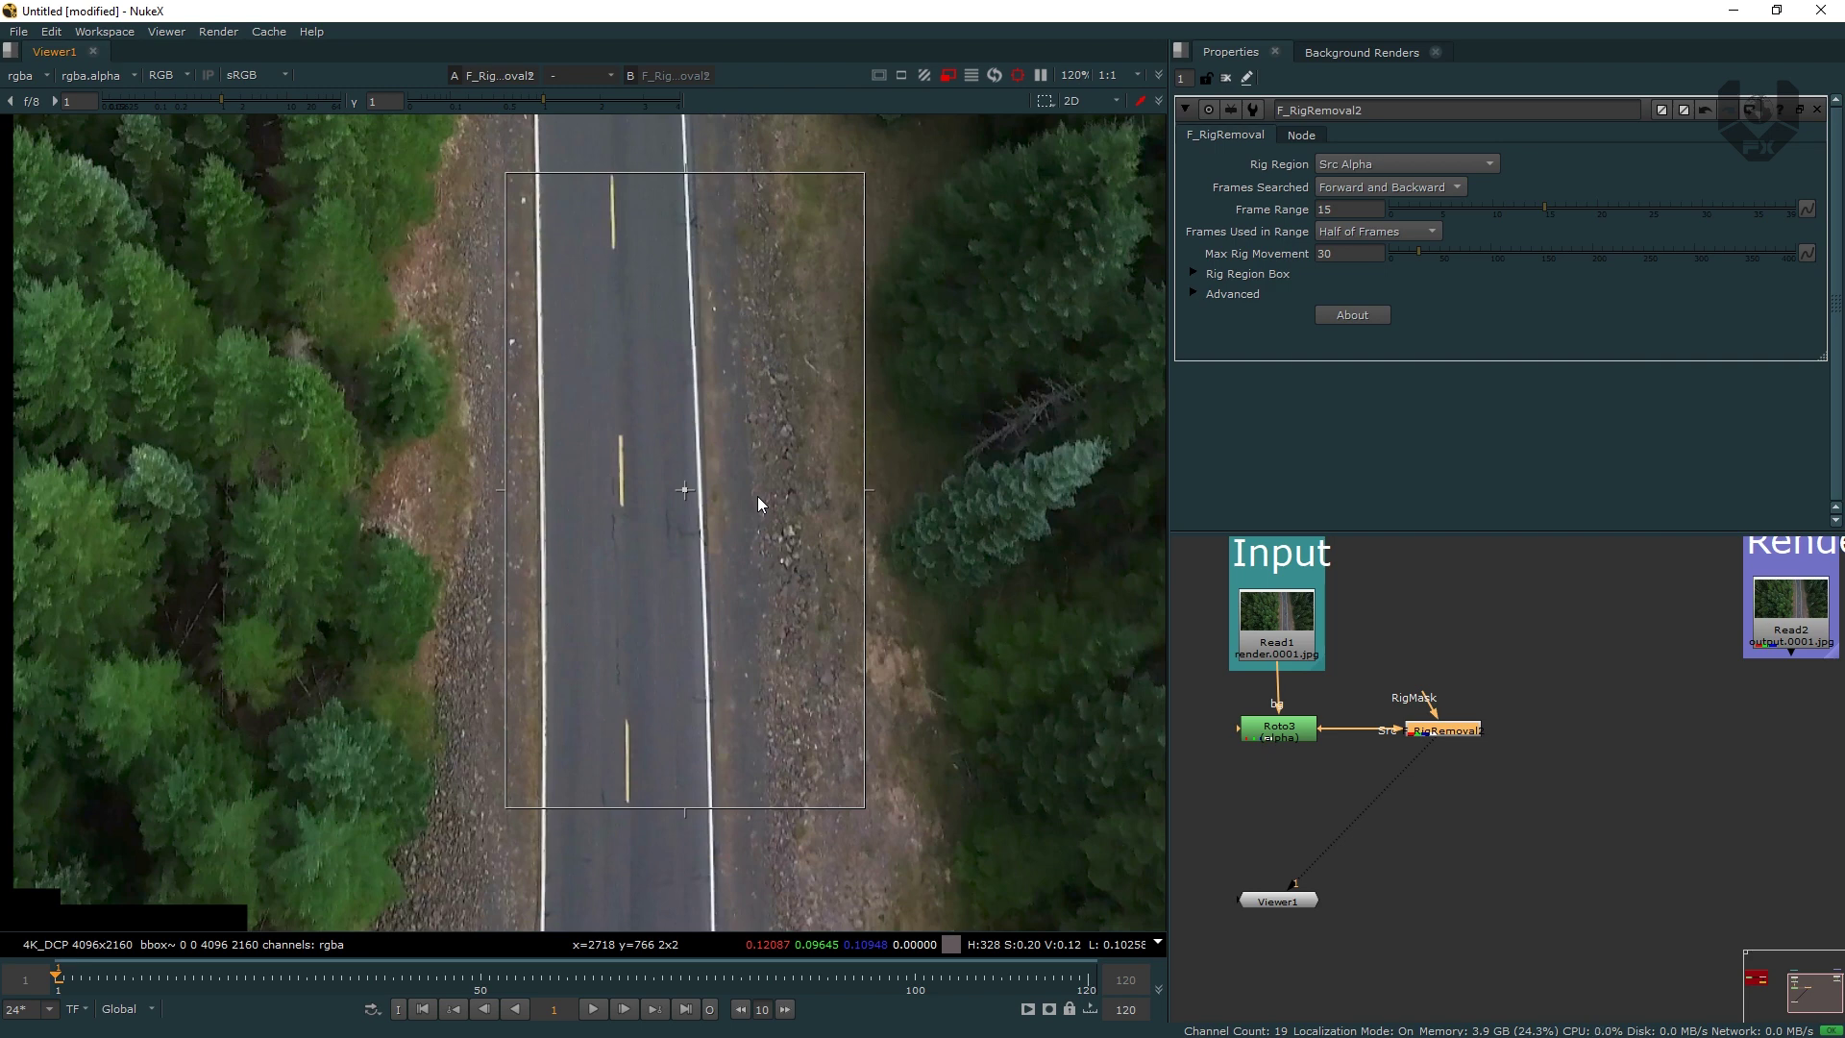
left_click(1347, 233)
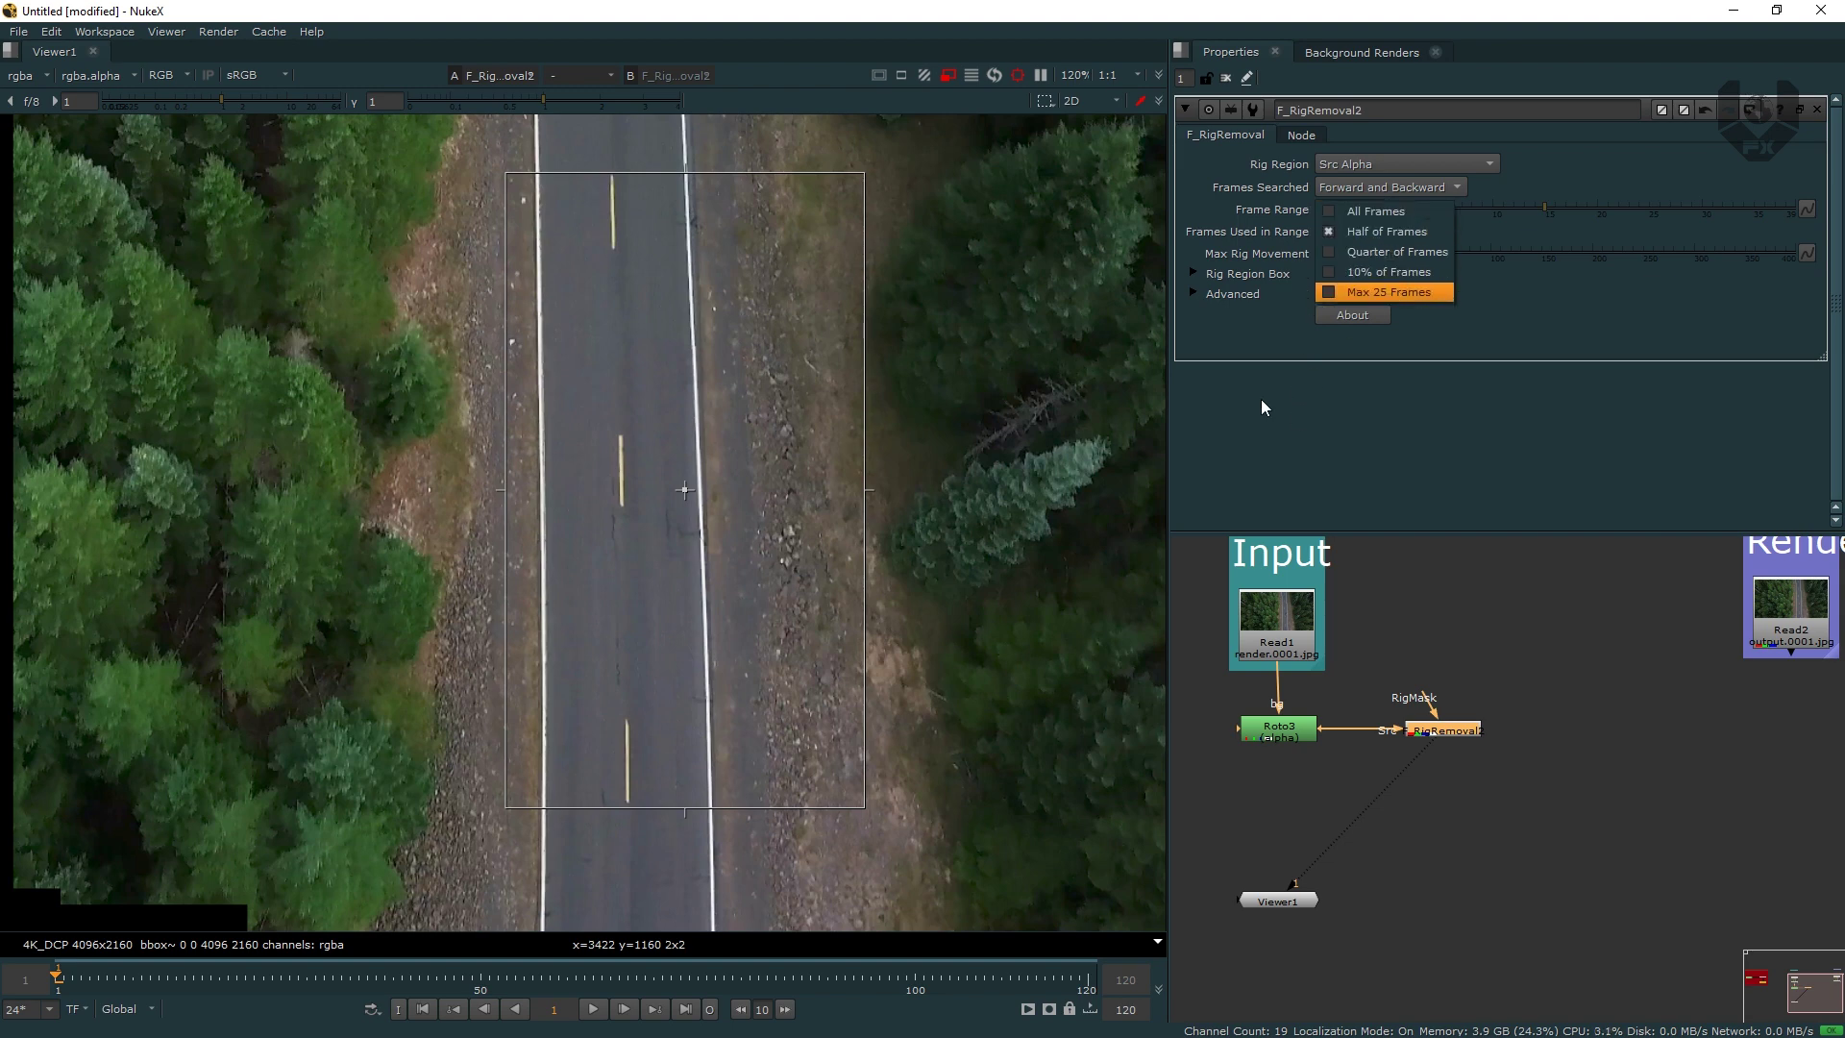
left_click(1391, 211)
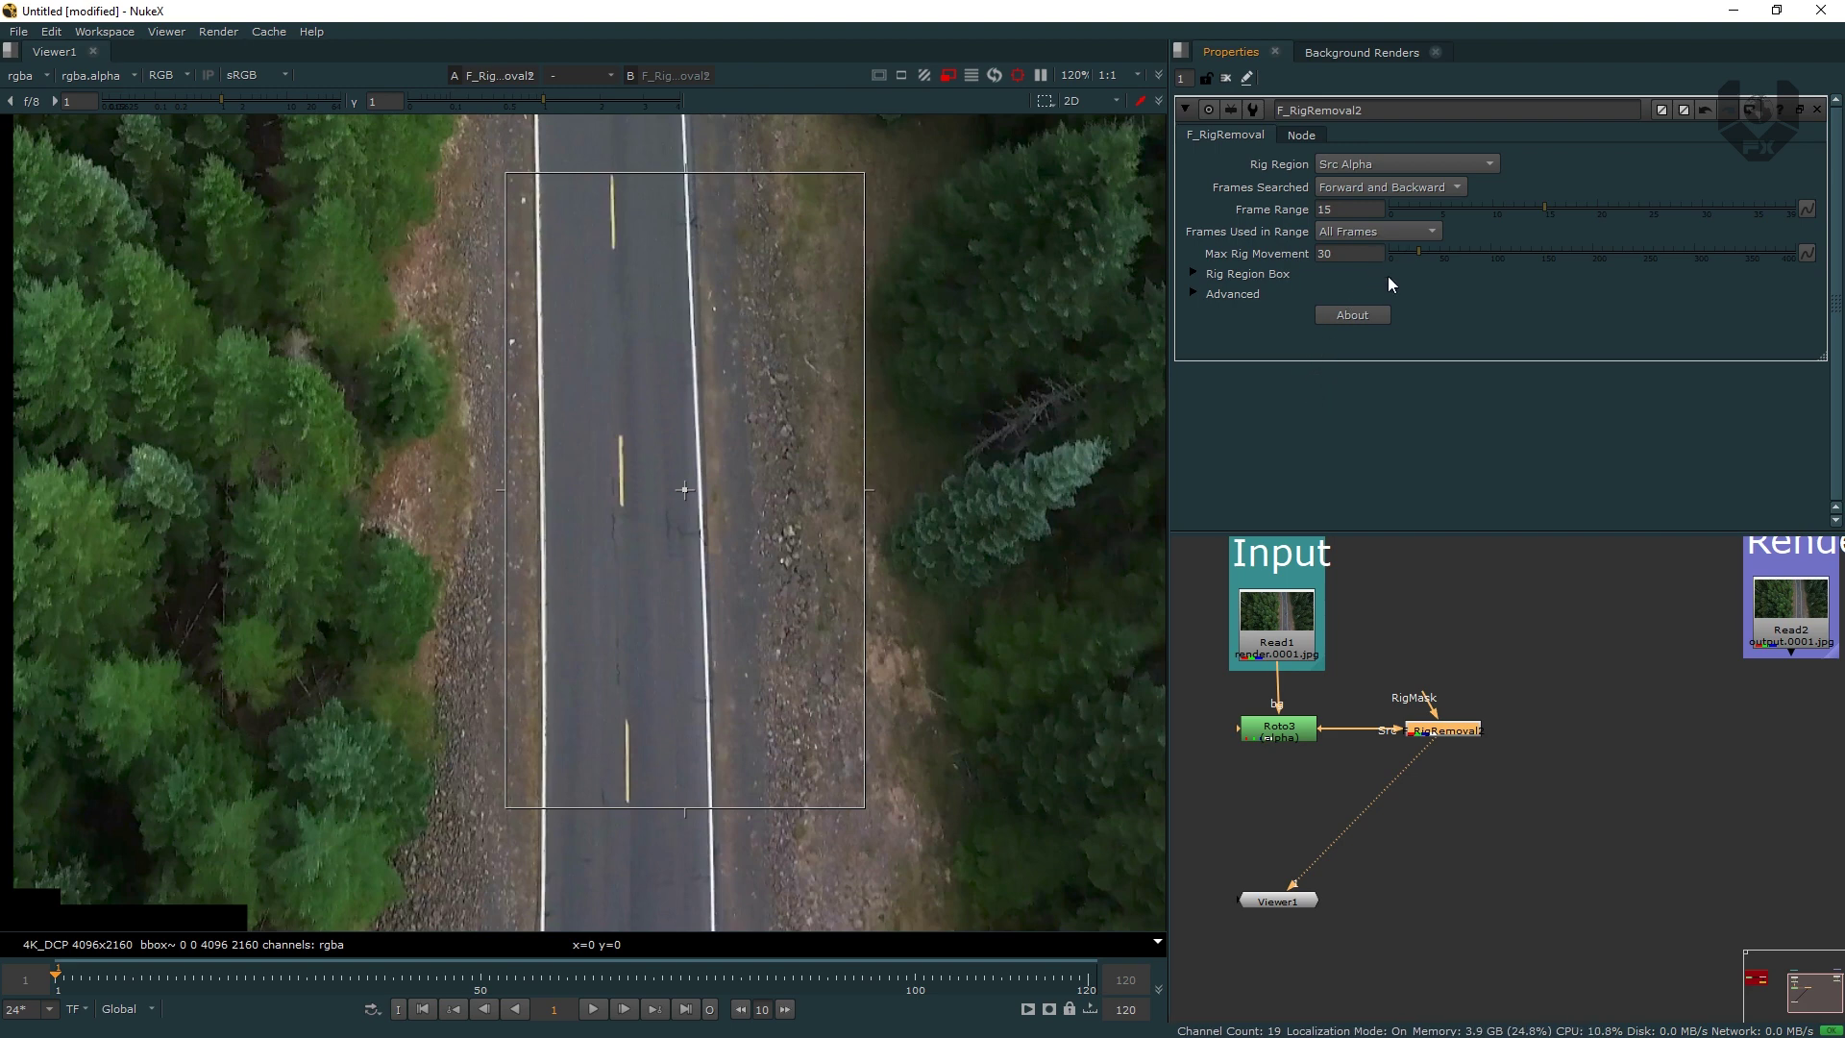
- Open F_RigRemoval1 in the MAIN COMP backdrop and check its Max Rig Movement value
middle_click_drag(1269, 567, 1377, 591)
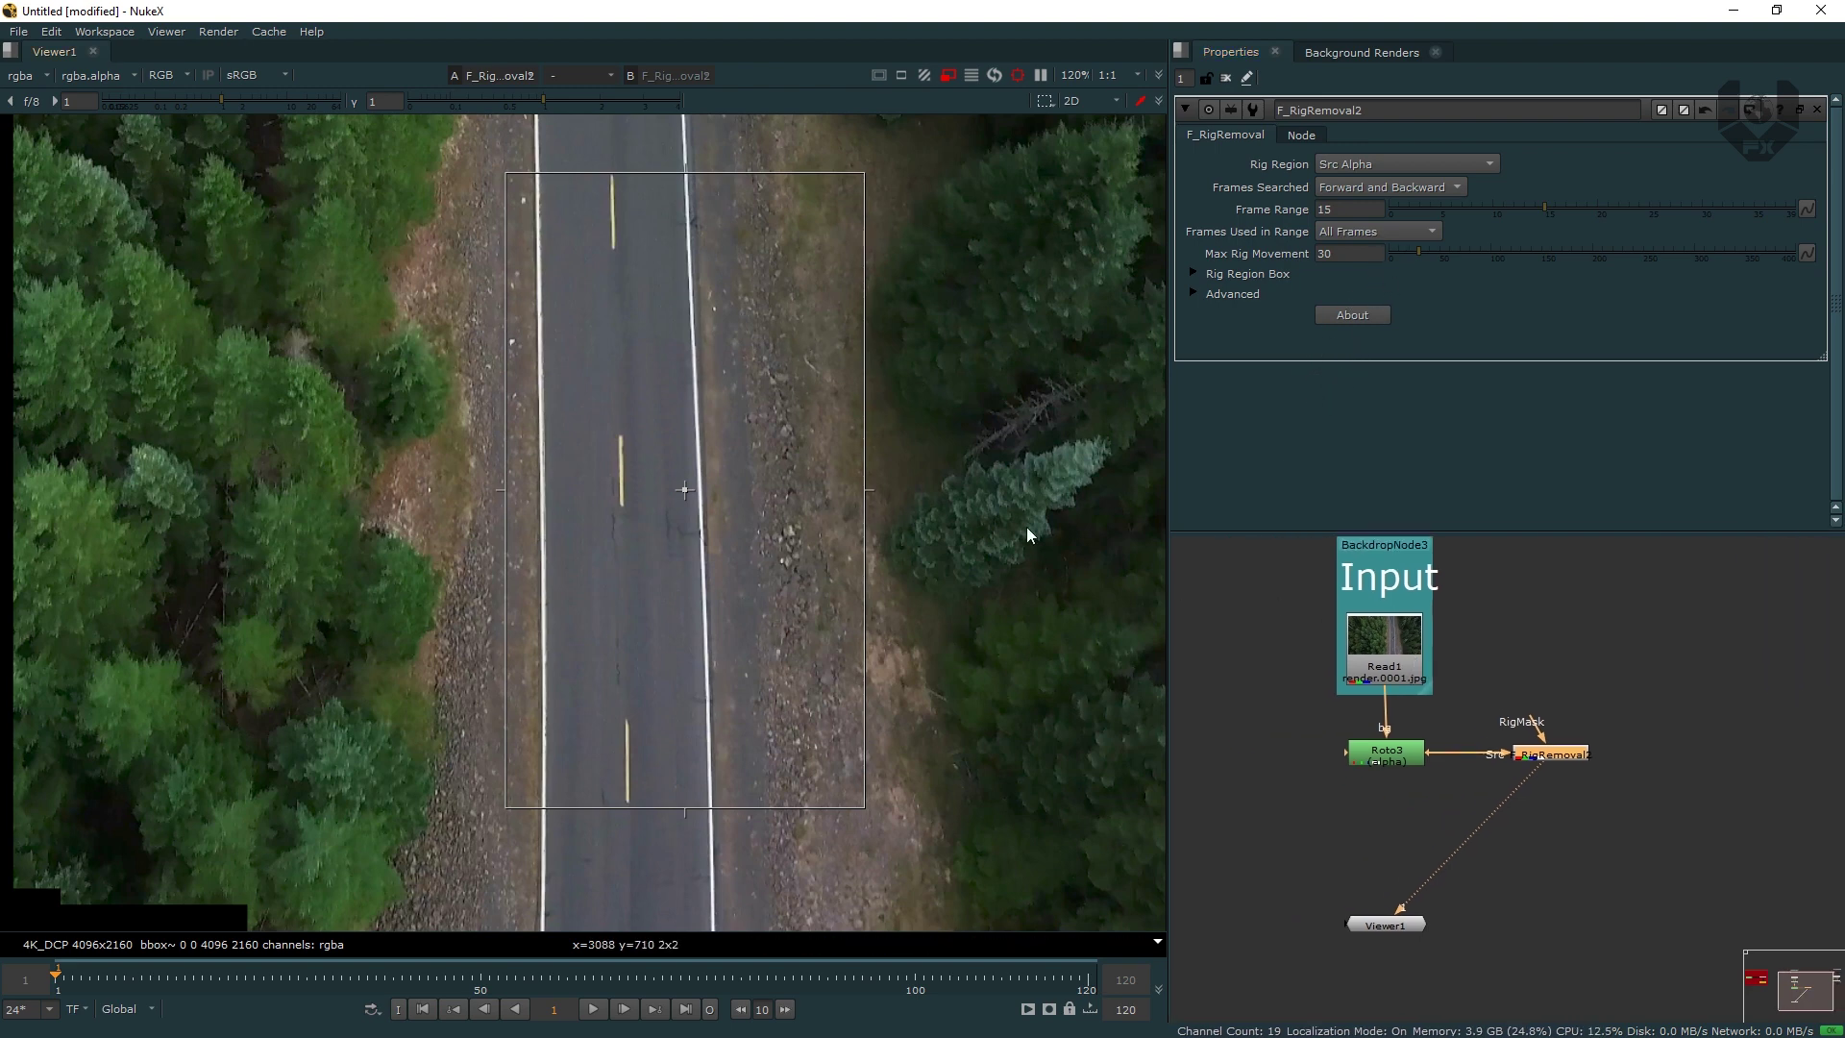
middle_click_drag(1257, 556, 1333, 612)
scroll(1332, 603, "down", 3)
middle_click_drag(1199, 622, 1267, 627)
double_click(1265, 627)
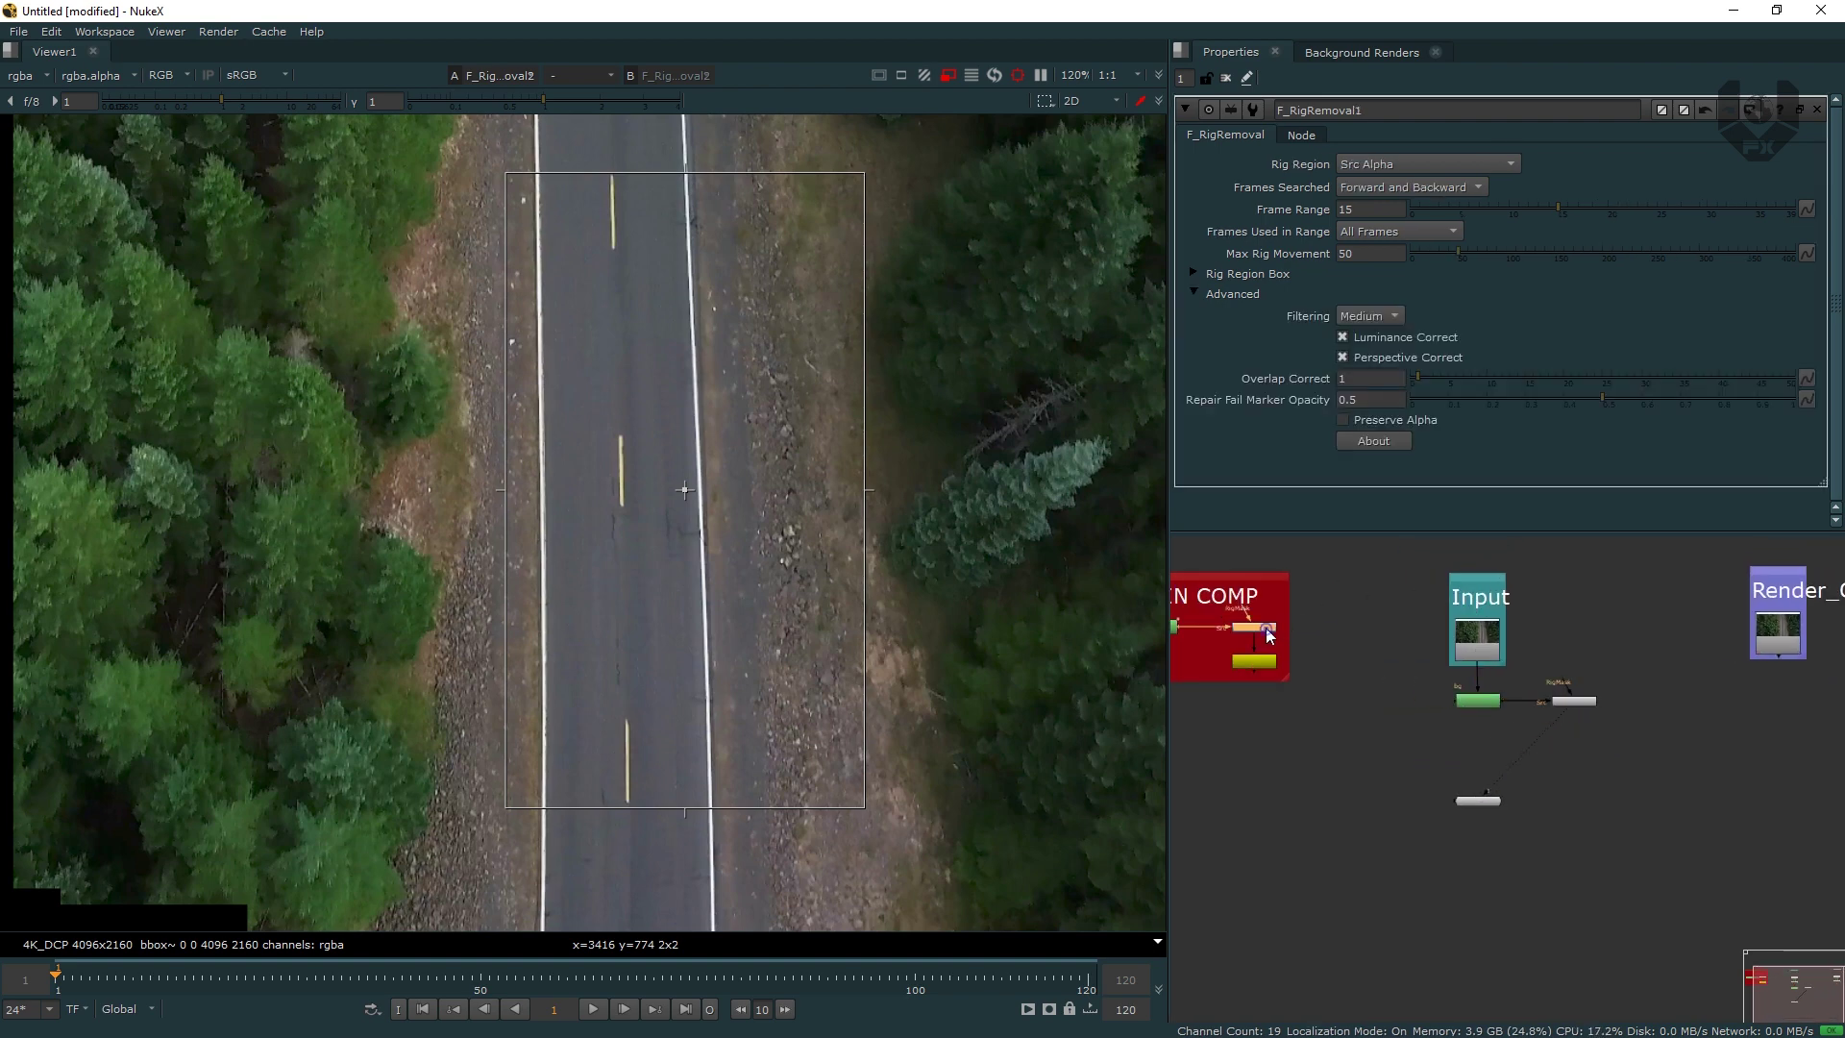
double_click(1369, 250)
left_click(1398, 667)
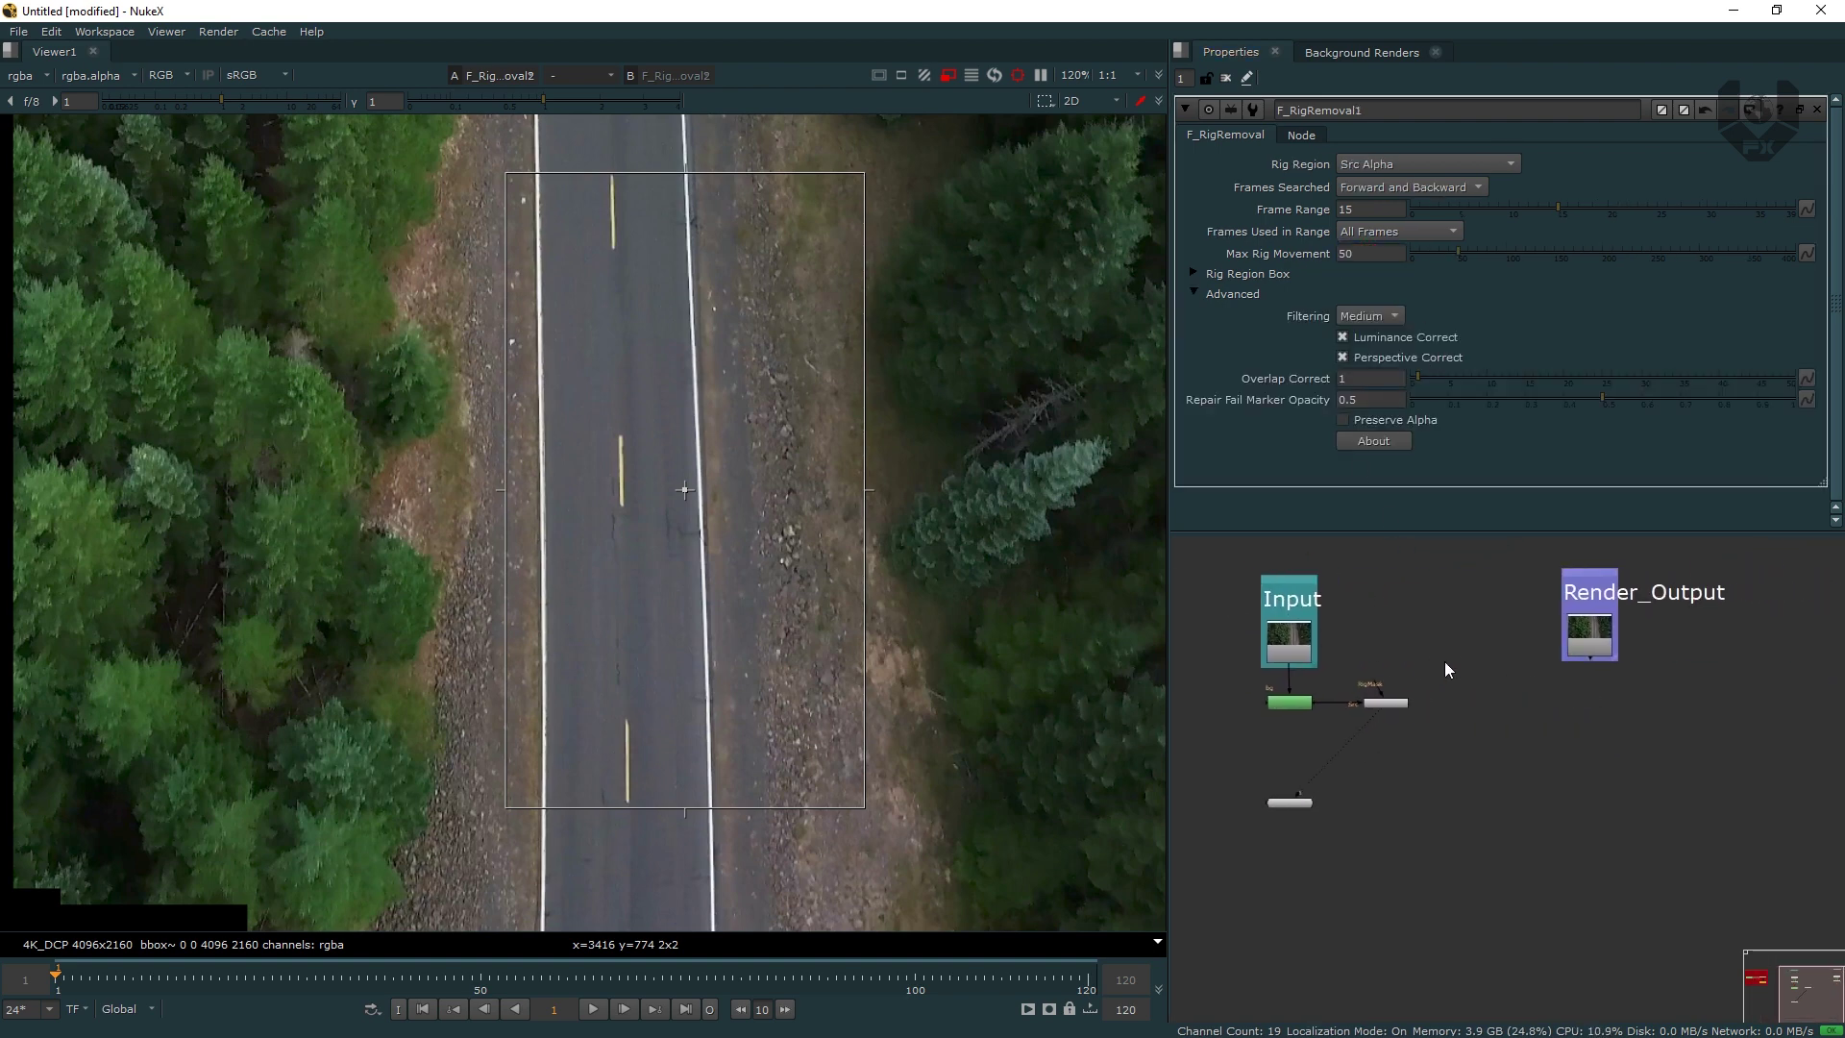
- Reopen F_RigRemoval2 and set its Max Rig Movement to 50
scroll(1411, 673, "up", 2)
double_click(1386, 705)
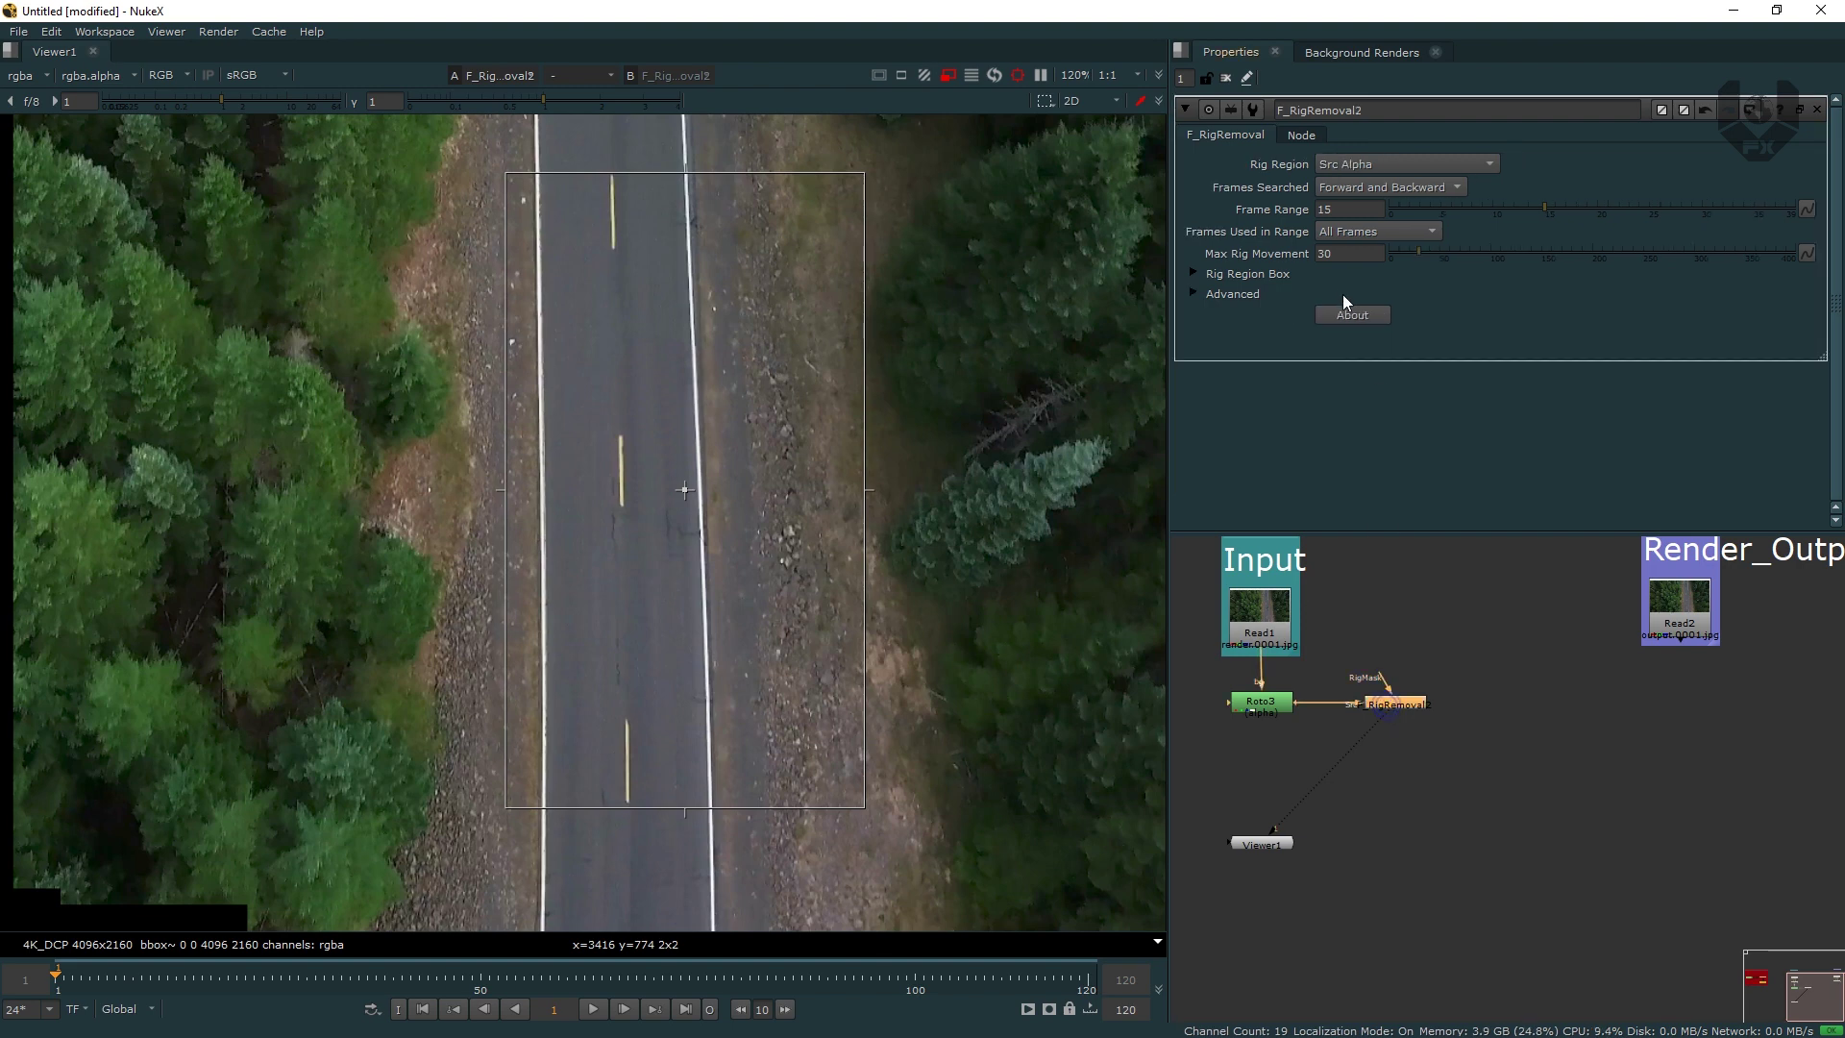
double_click(1351, 252)
type("50")
key("Return")
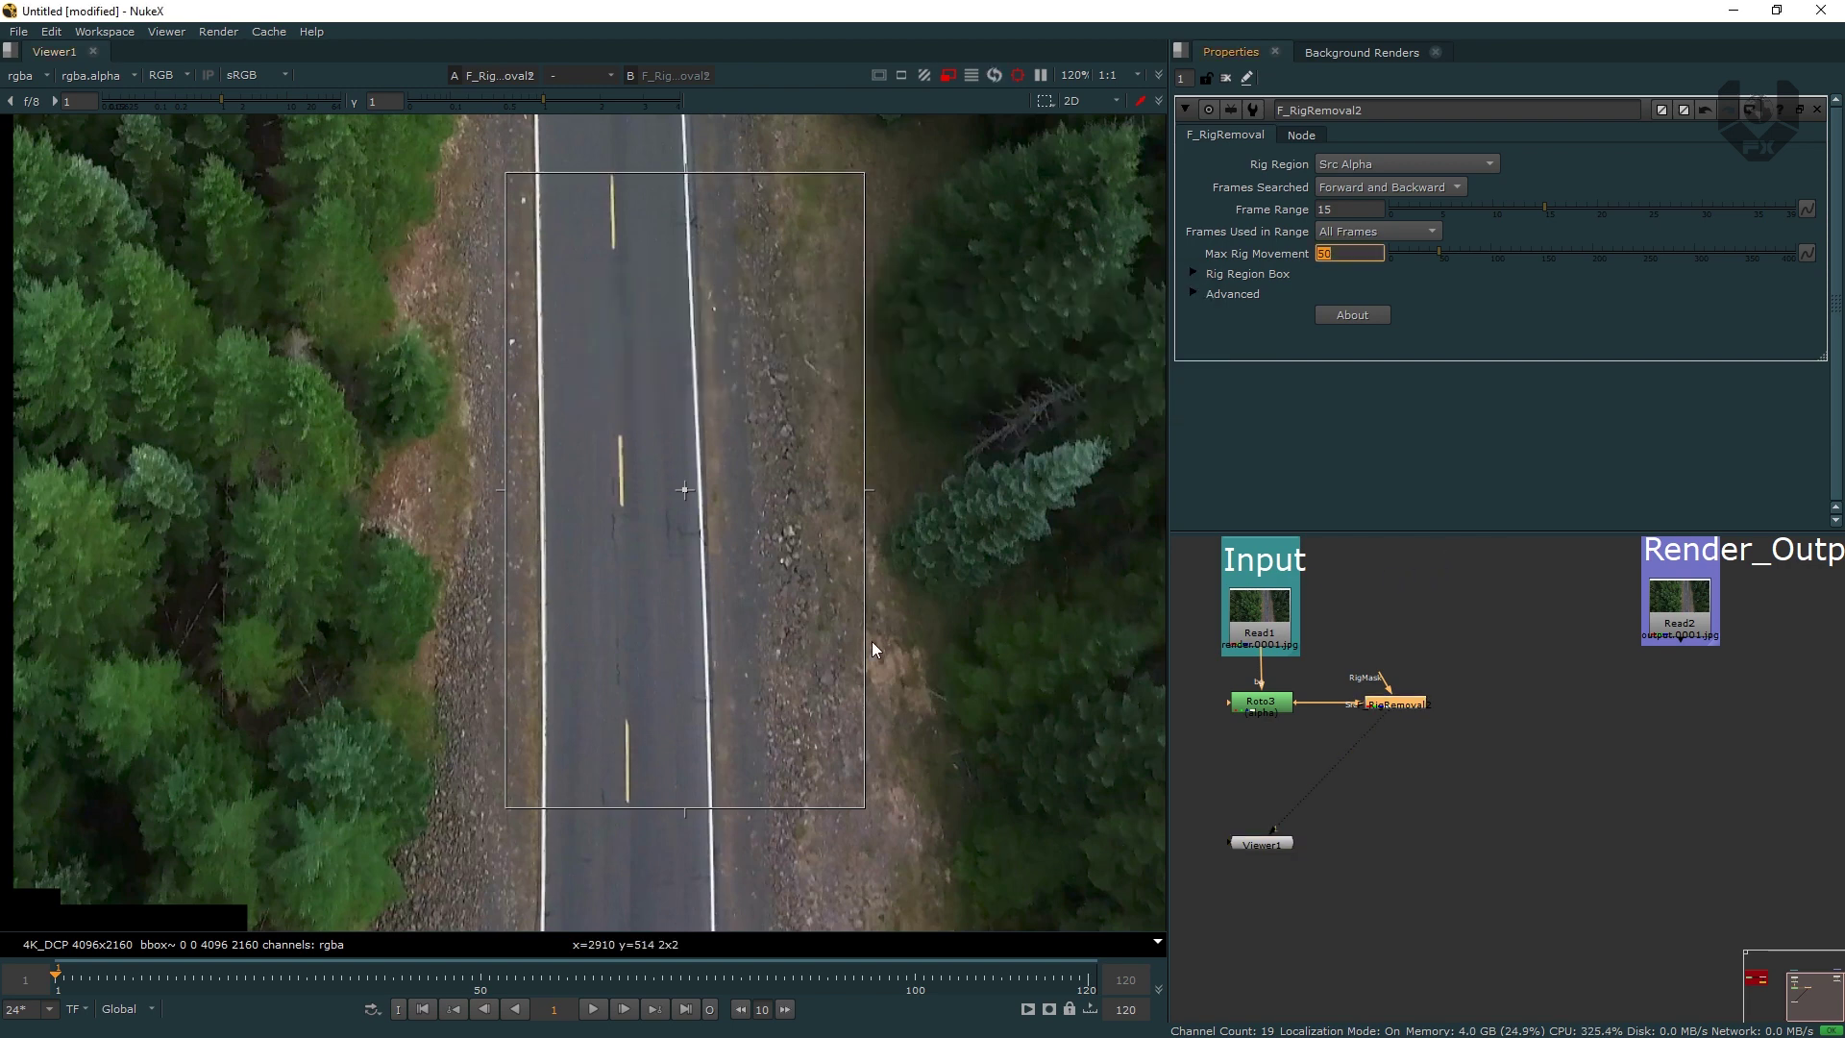
- Go to frame 120, inspect the repaired road, and shrink the region of interest to the lane beside the doubled yellow line
left_click(692, 1009)
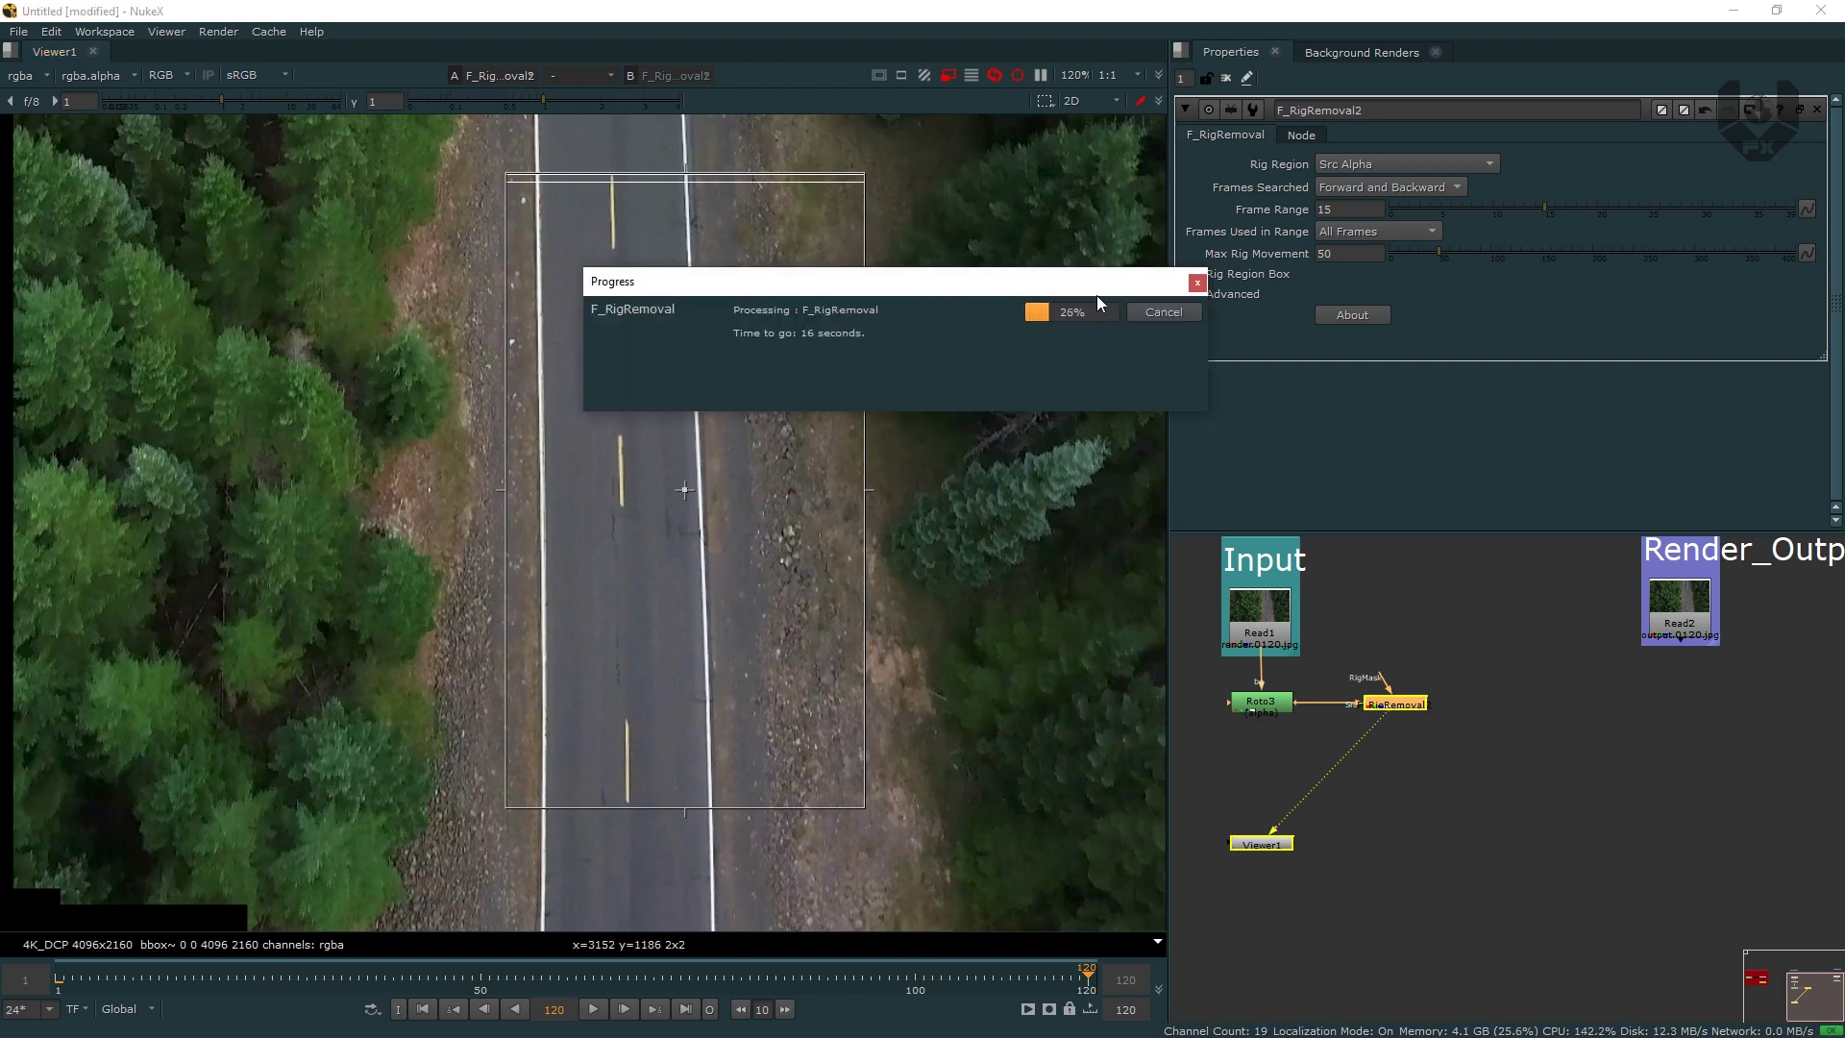
scroll(821, 425, "up", 6)
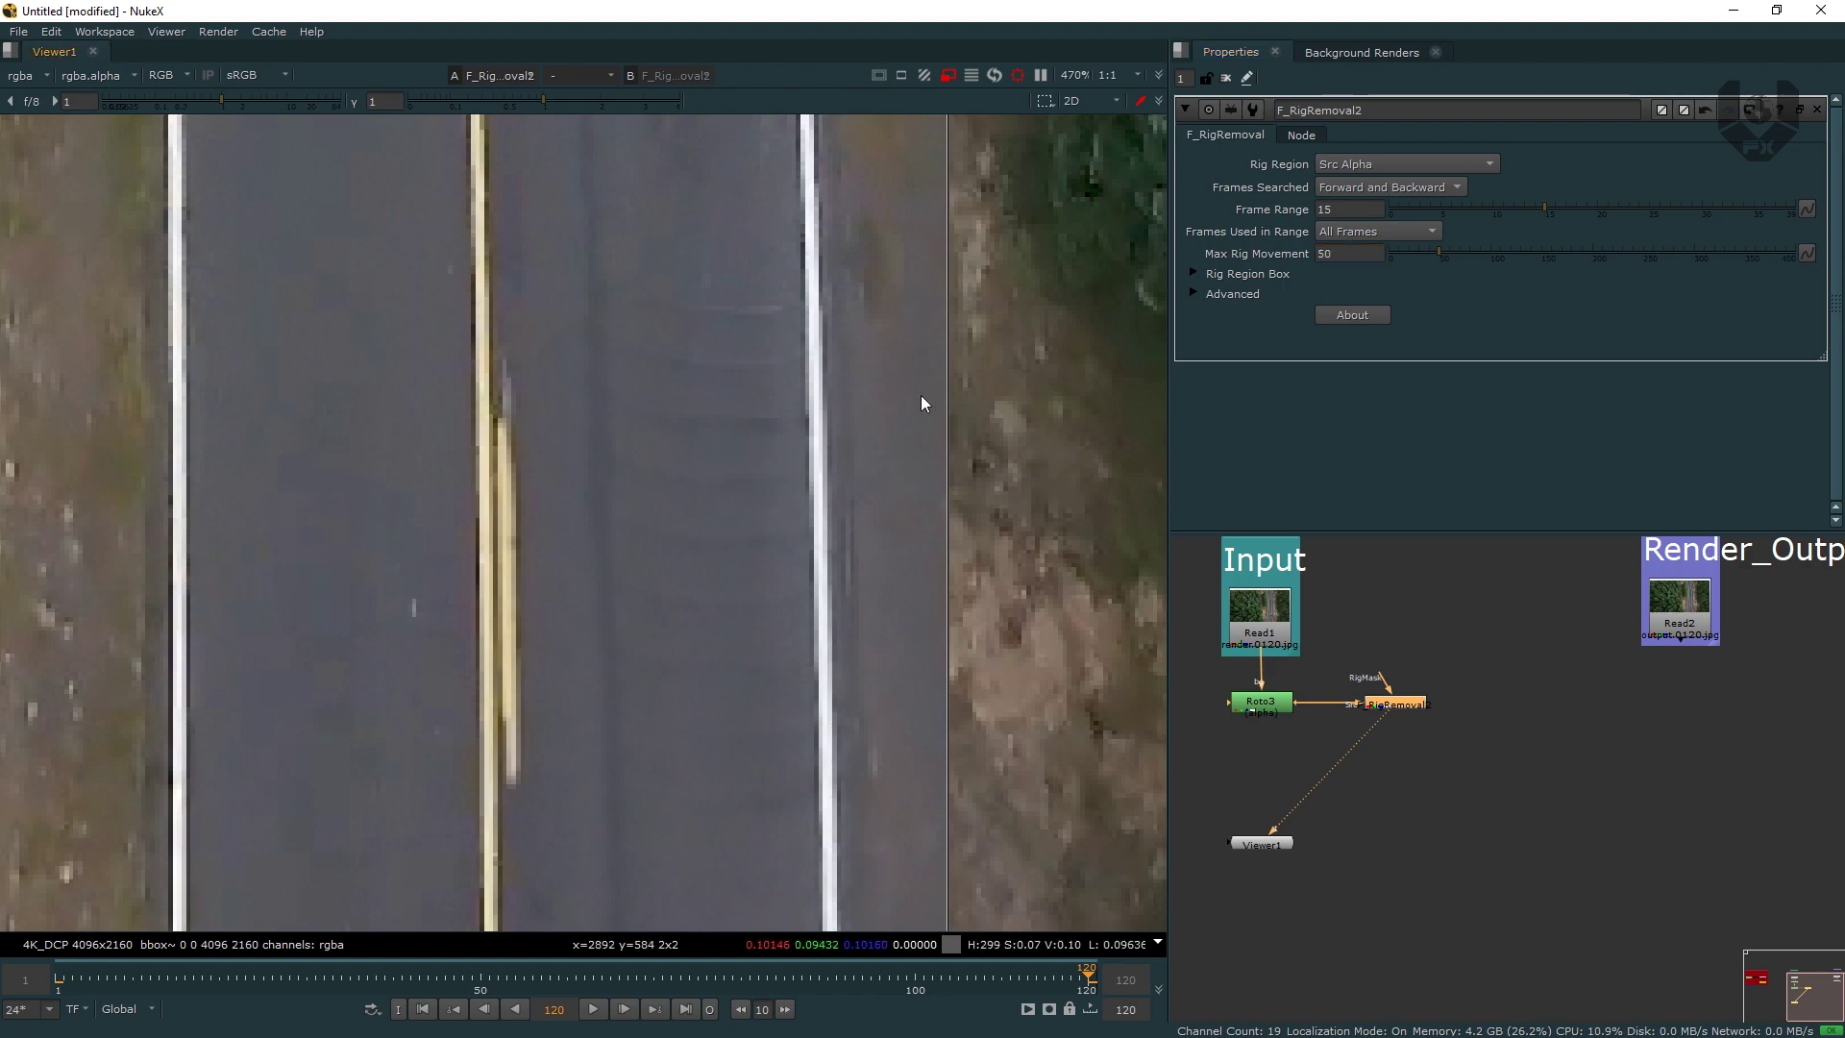
scroll(894, 452, "down", 6)
middle_click_drag(856, 502, 823, 691)
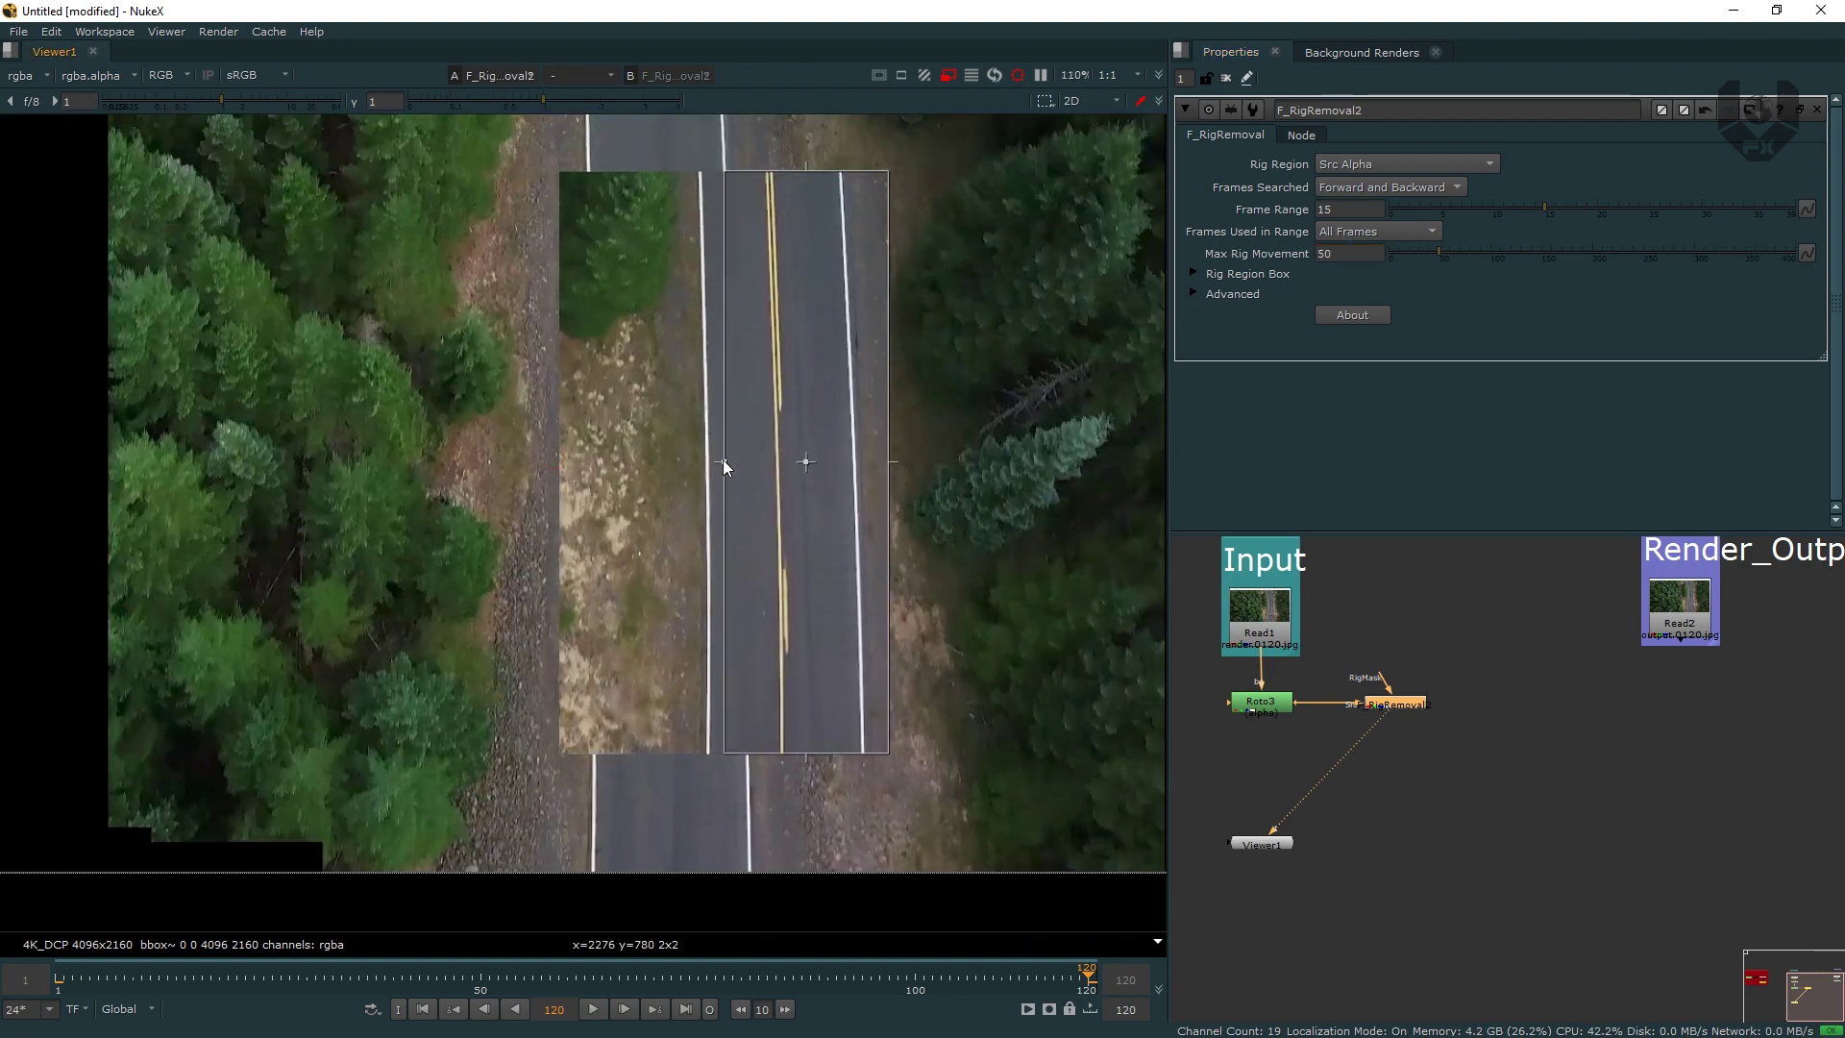
left_click_drag(832, 182, 870, 535)
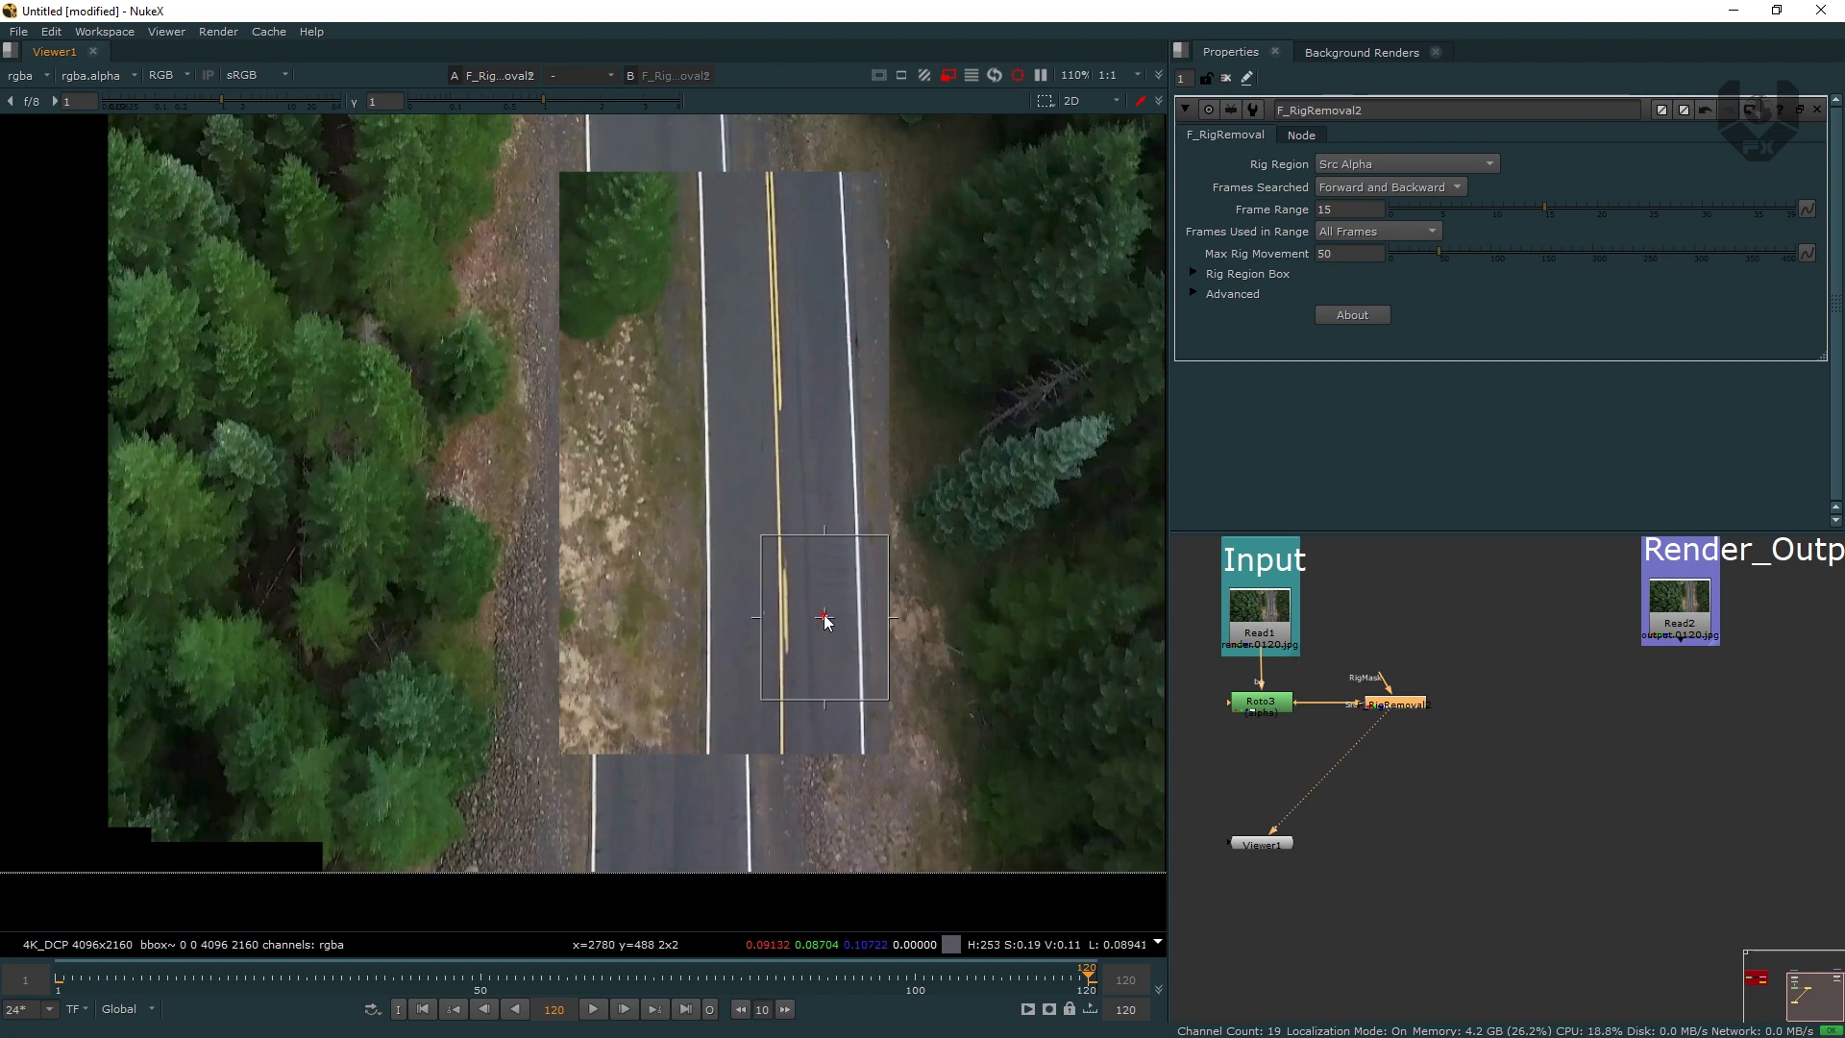
scroll(825, 620, "up", 5)
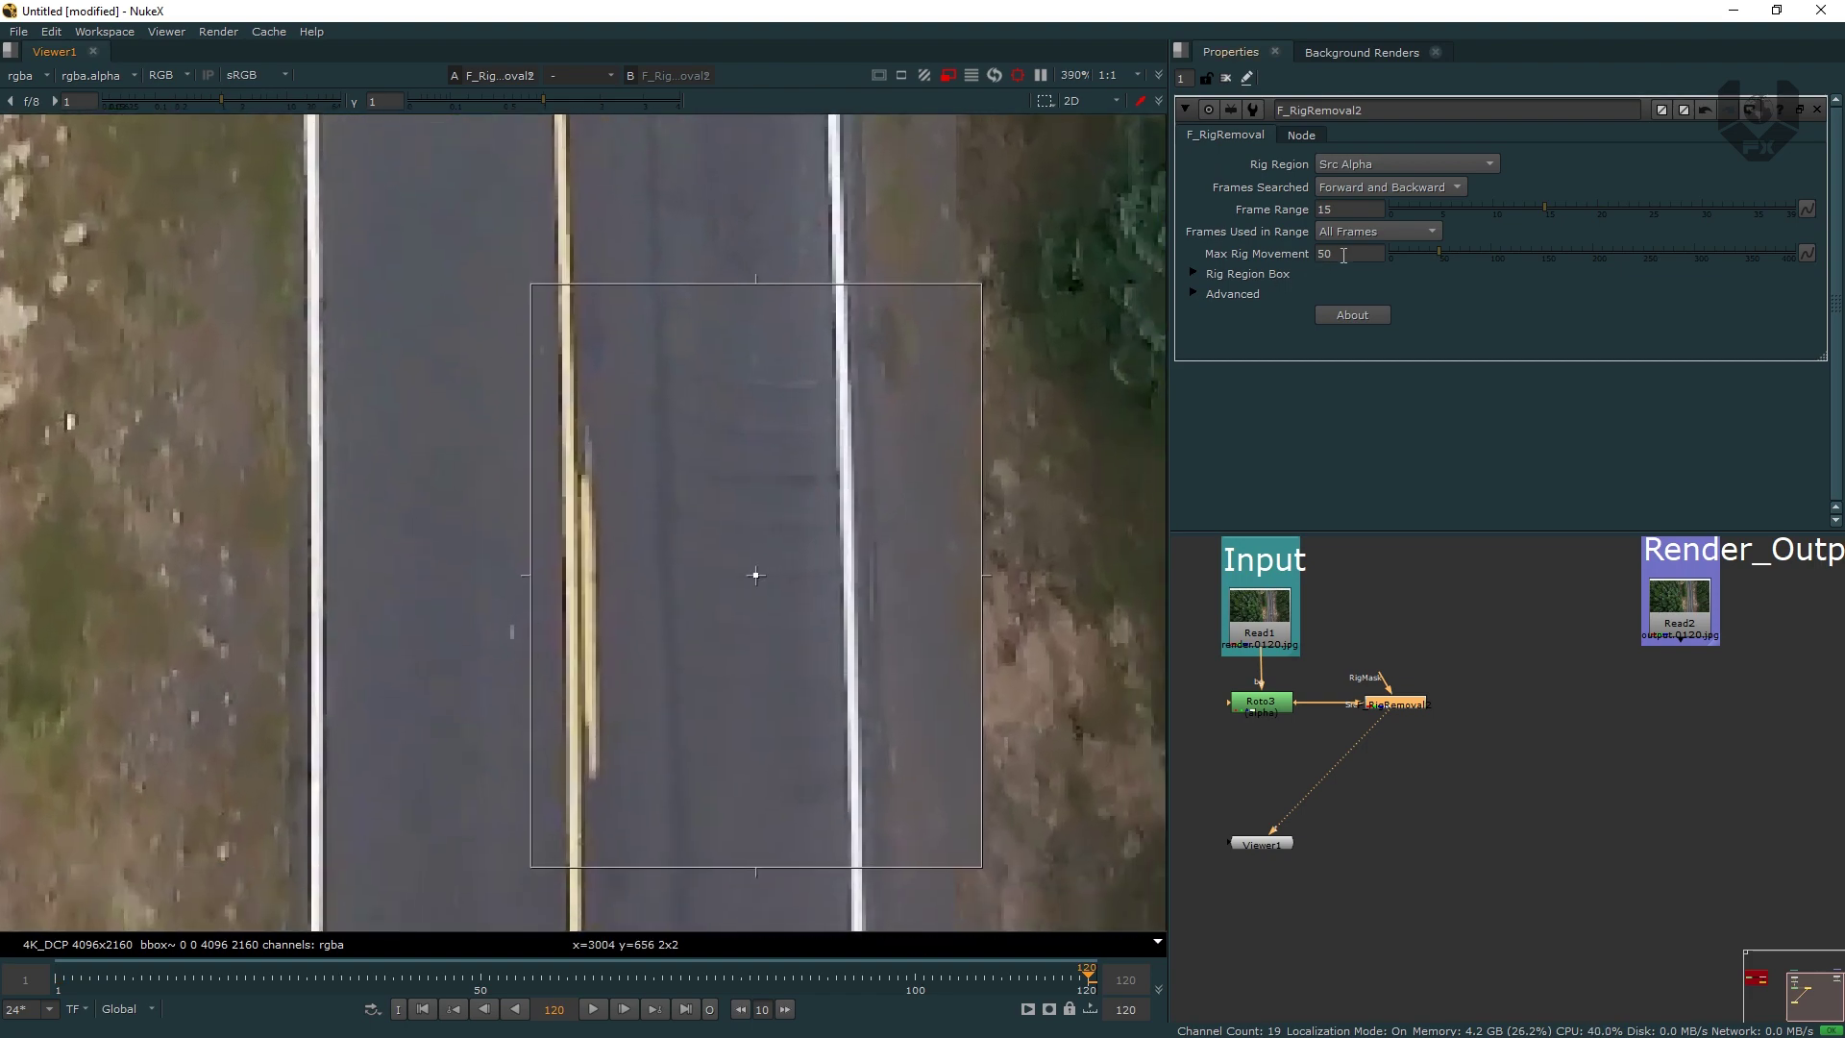
- Try a Max Rig Movement of 3 and inspect the repaired lane on frame 120
double_click(1343, 256)
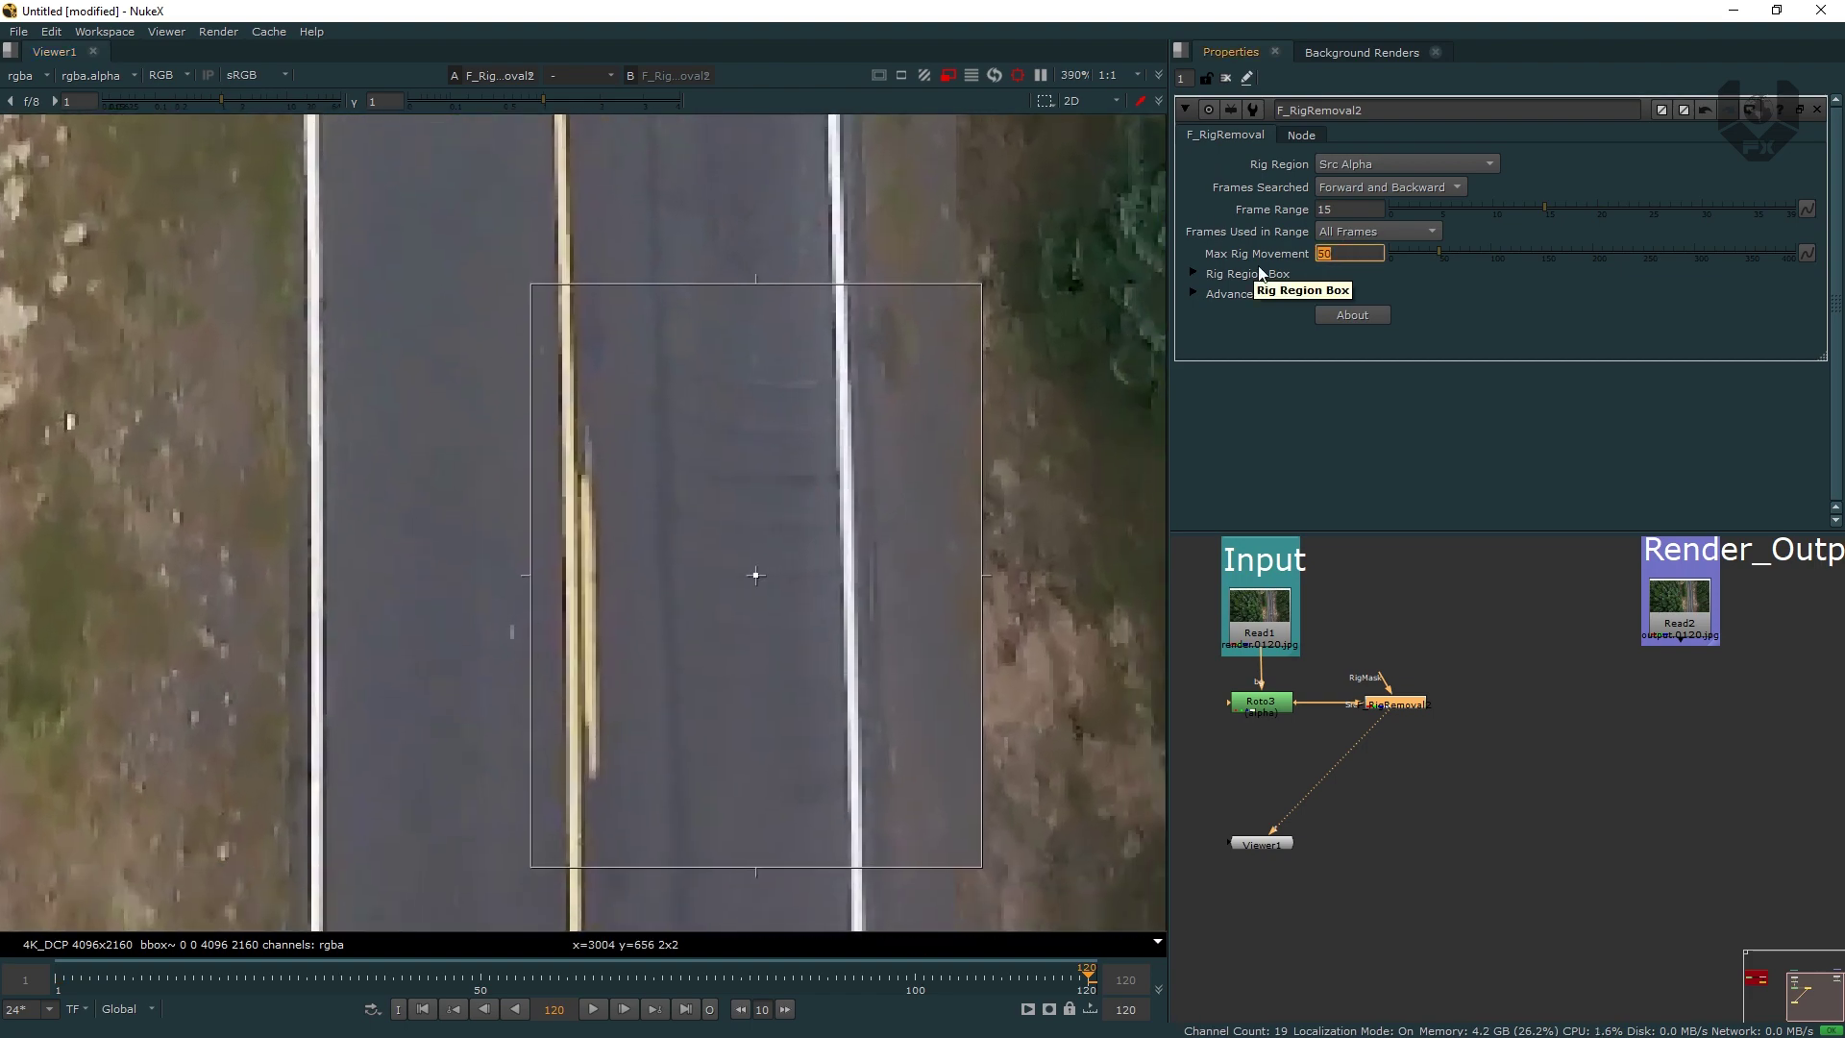
type("3")
key("Return")
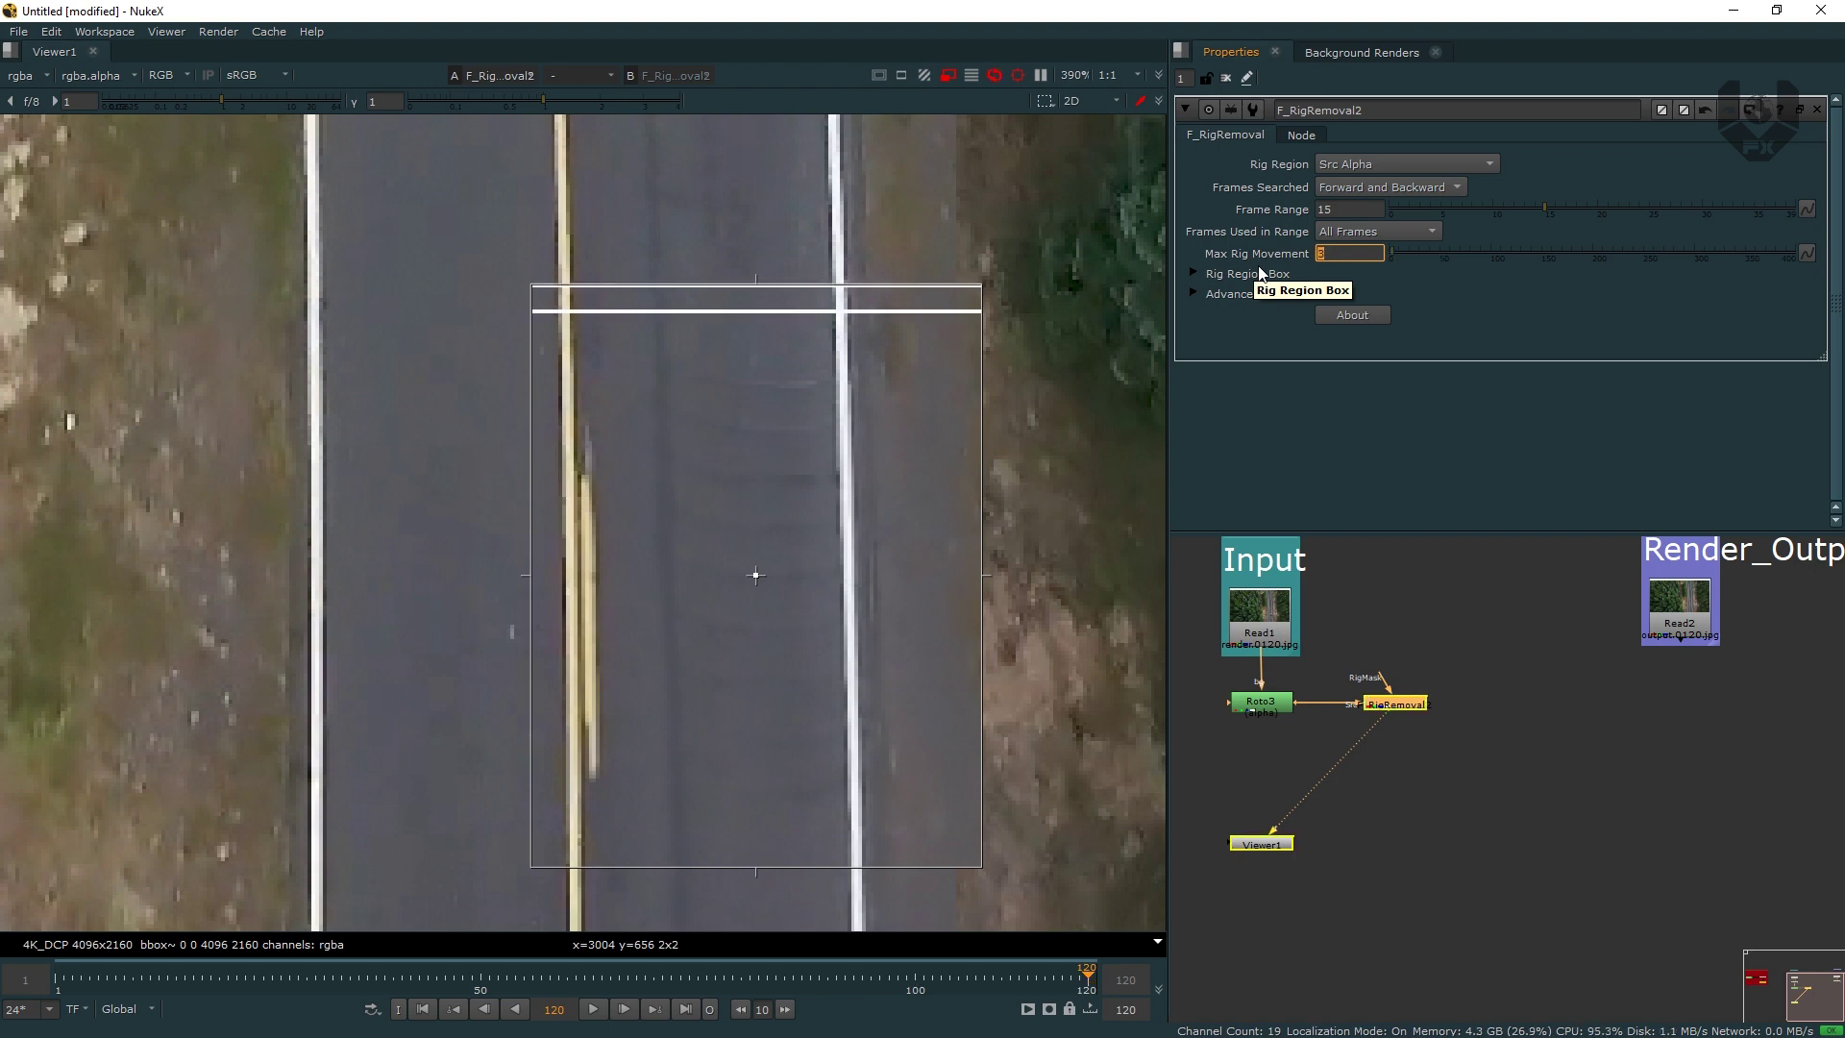
middle_click_drag(868, 377, 880, 319)
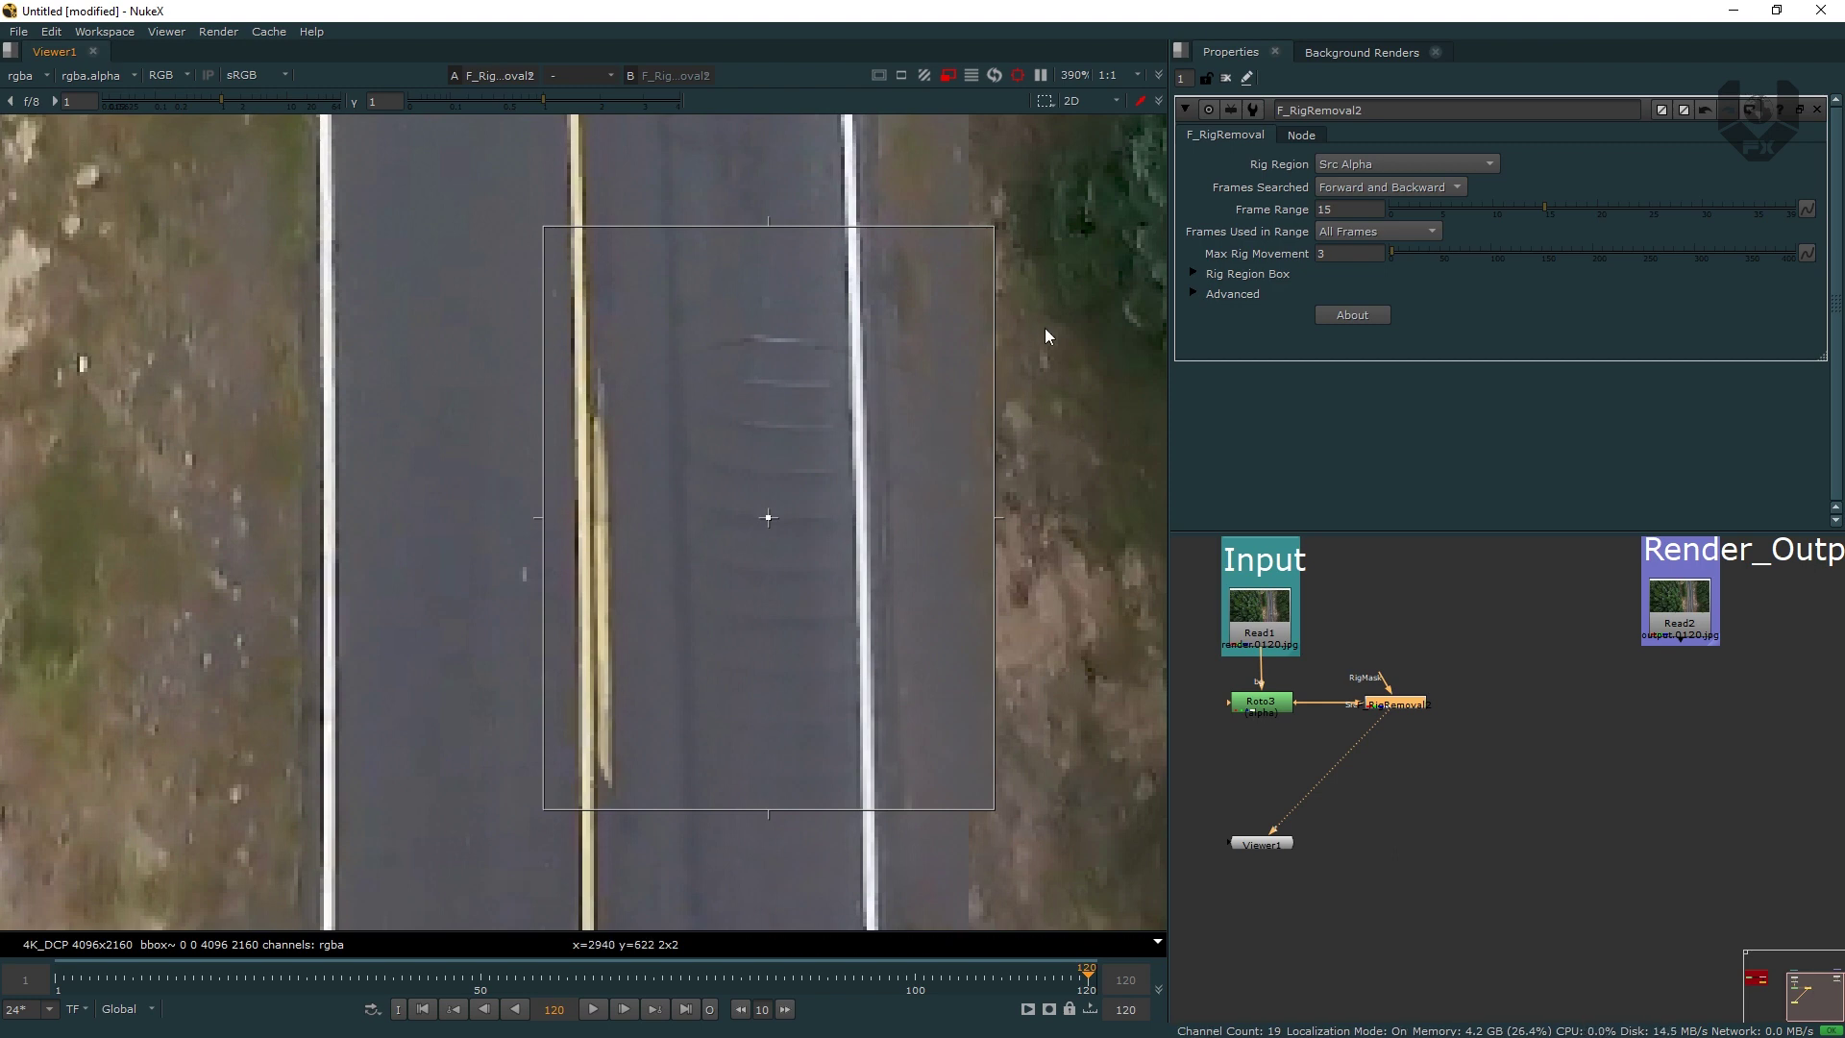
- Try a Max Rig Movement of 10 on the lane repair, and settle on a value of 50
left_click(1374, 254)
type("10")
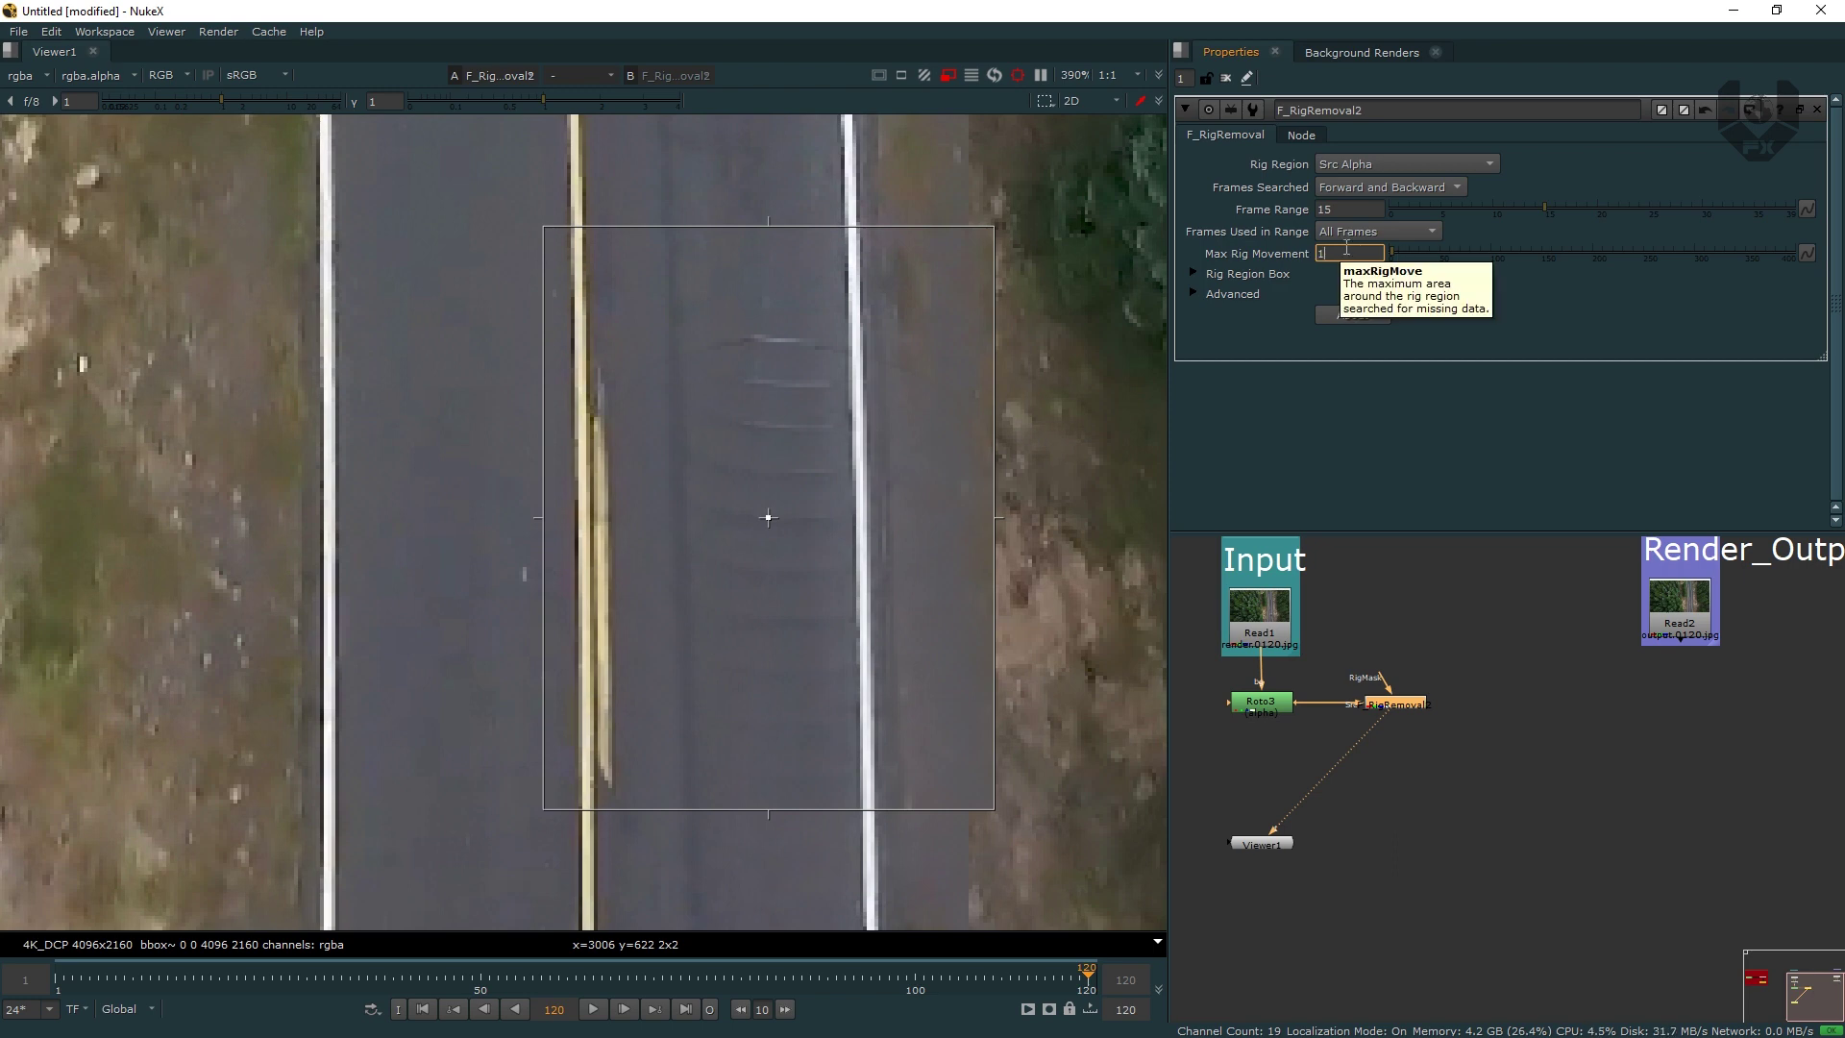
key("Return")
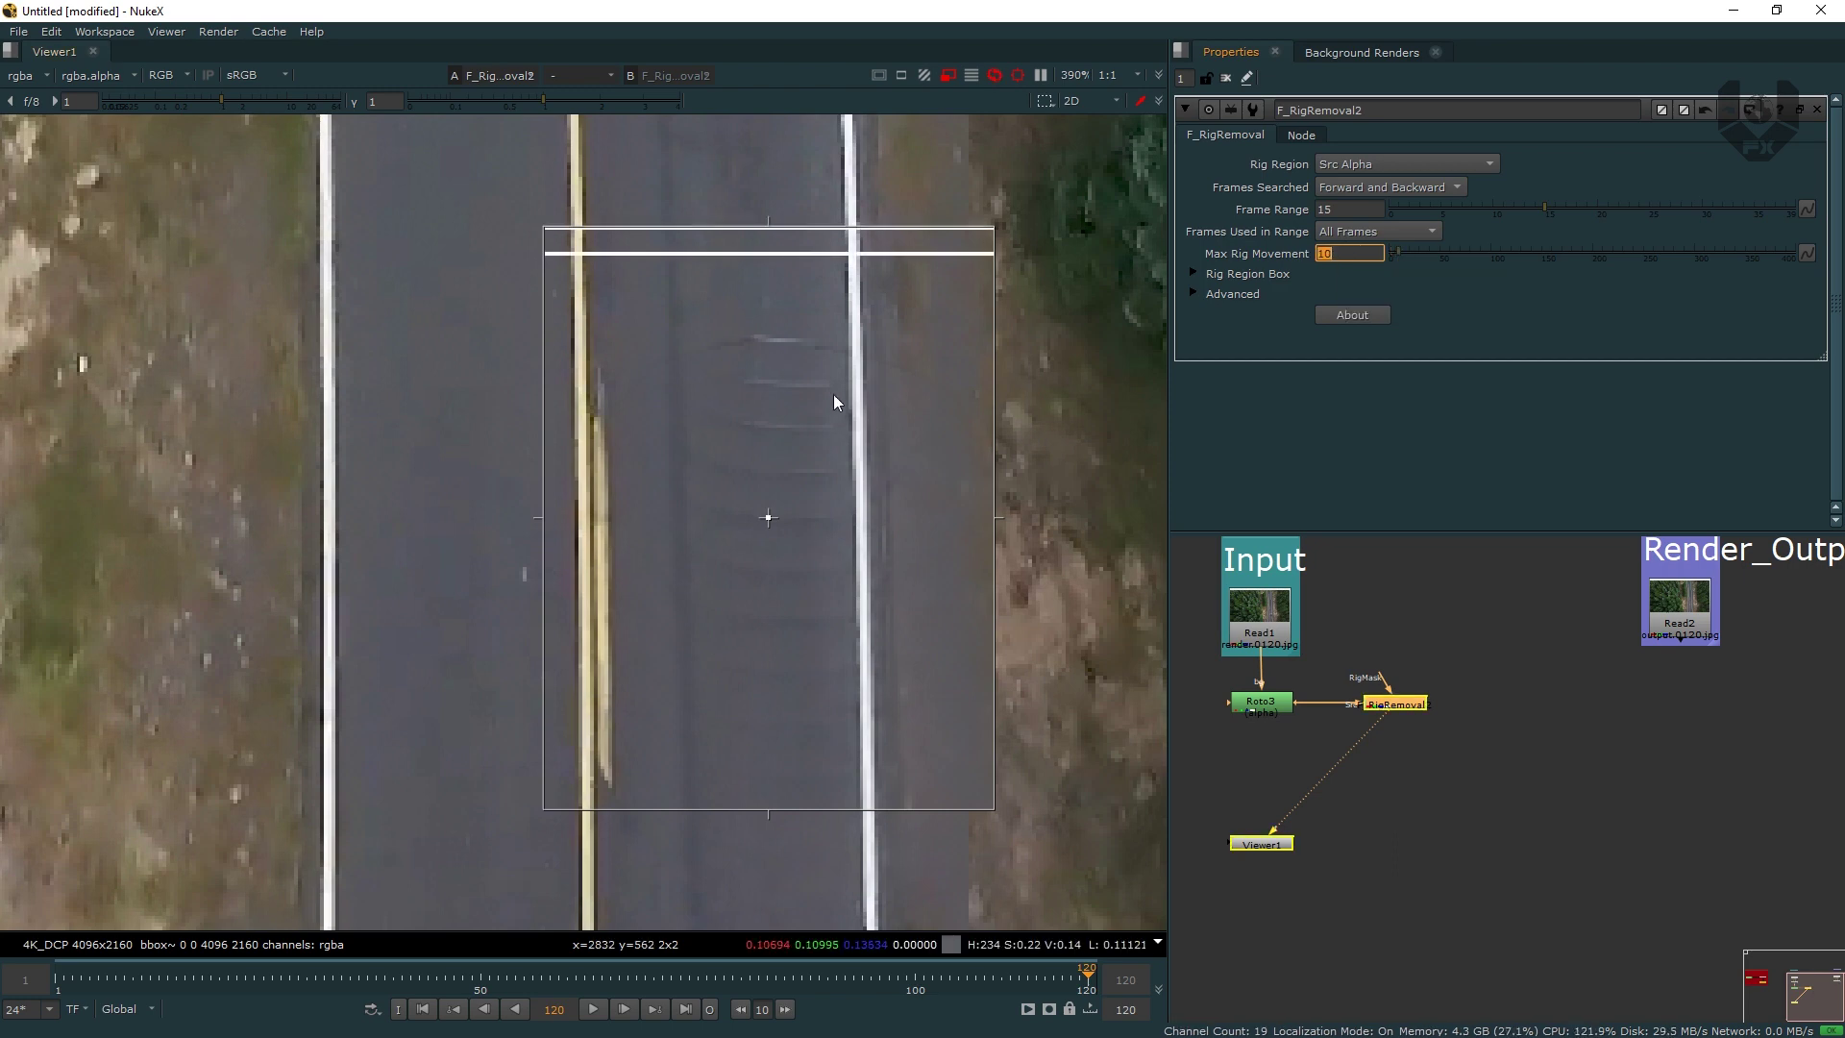
left_click_drag(919, 224, 902, 175)
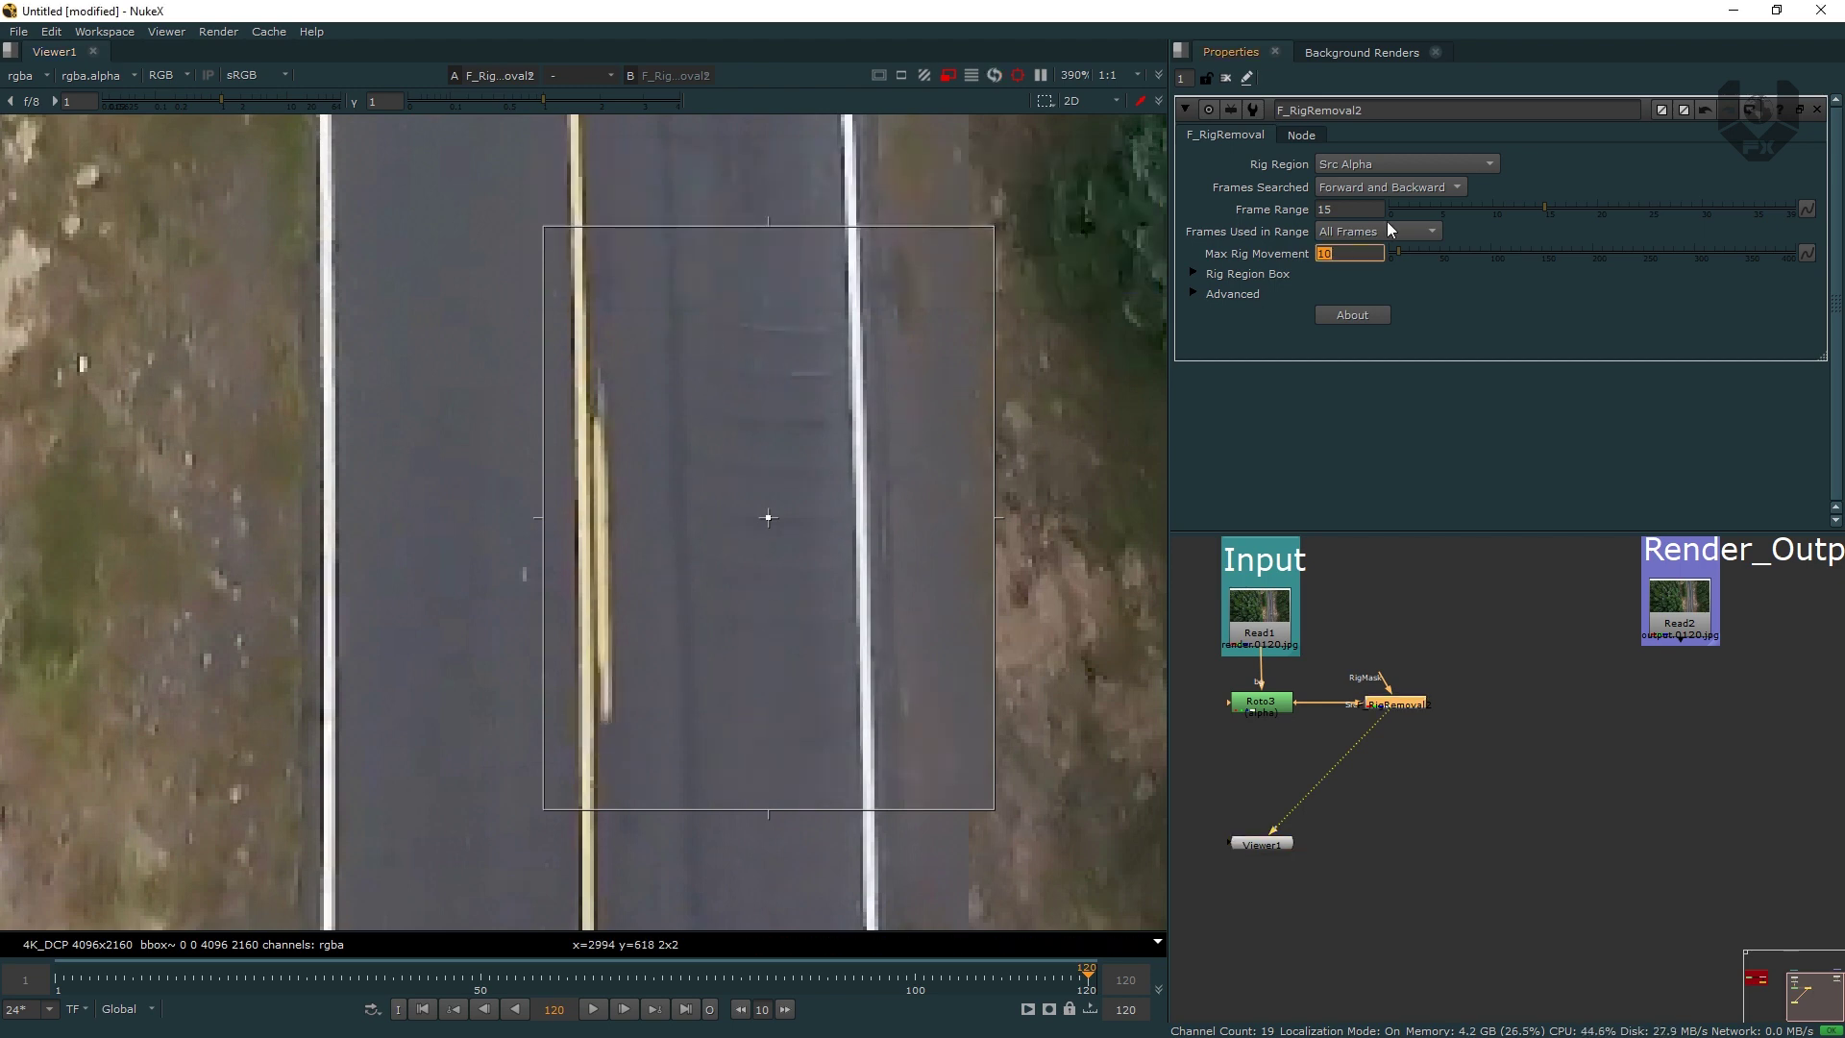
type("50")
key("Return")
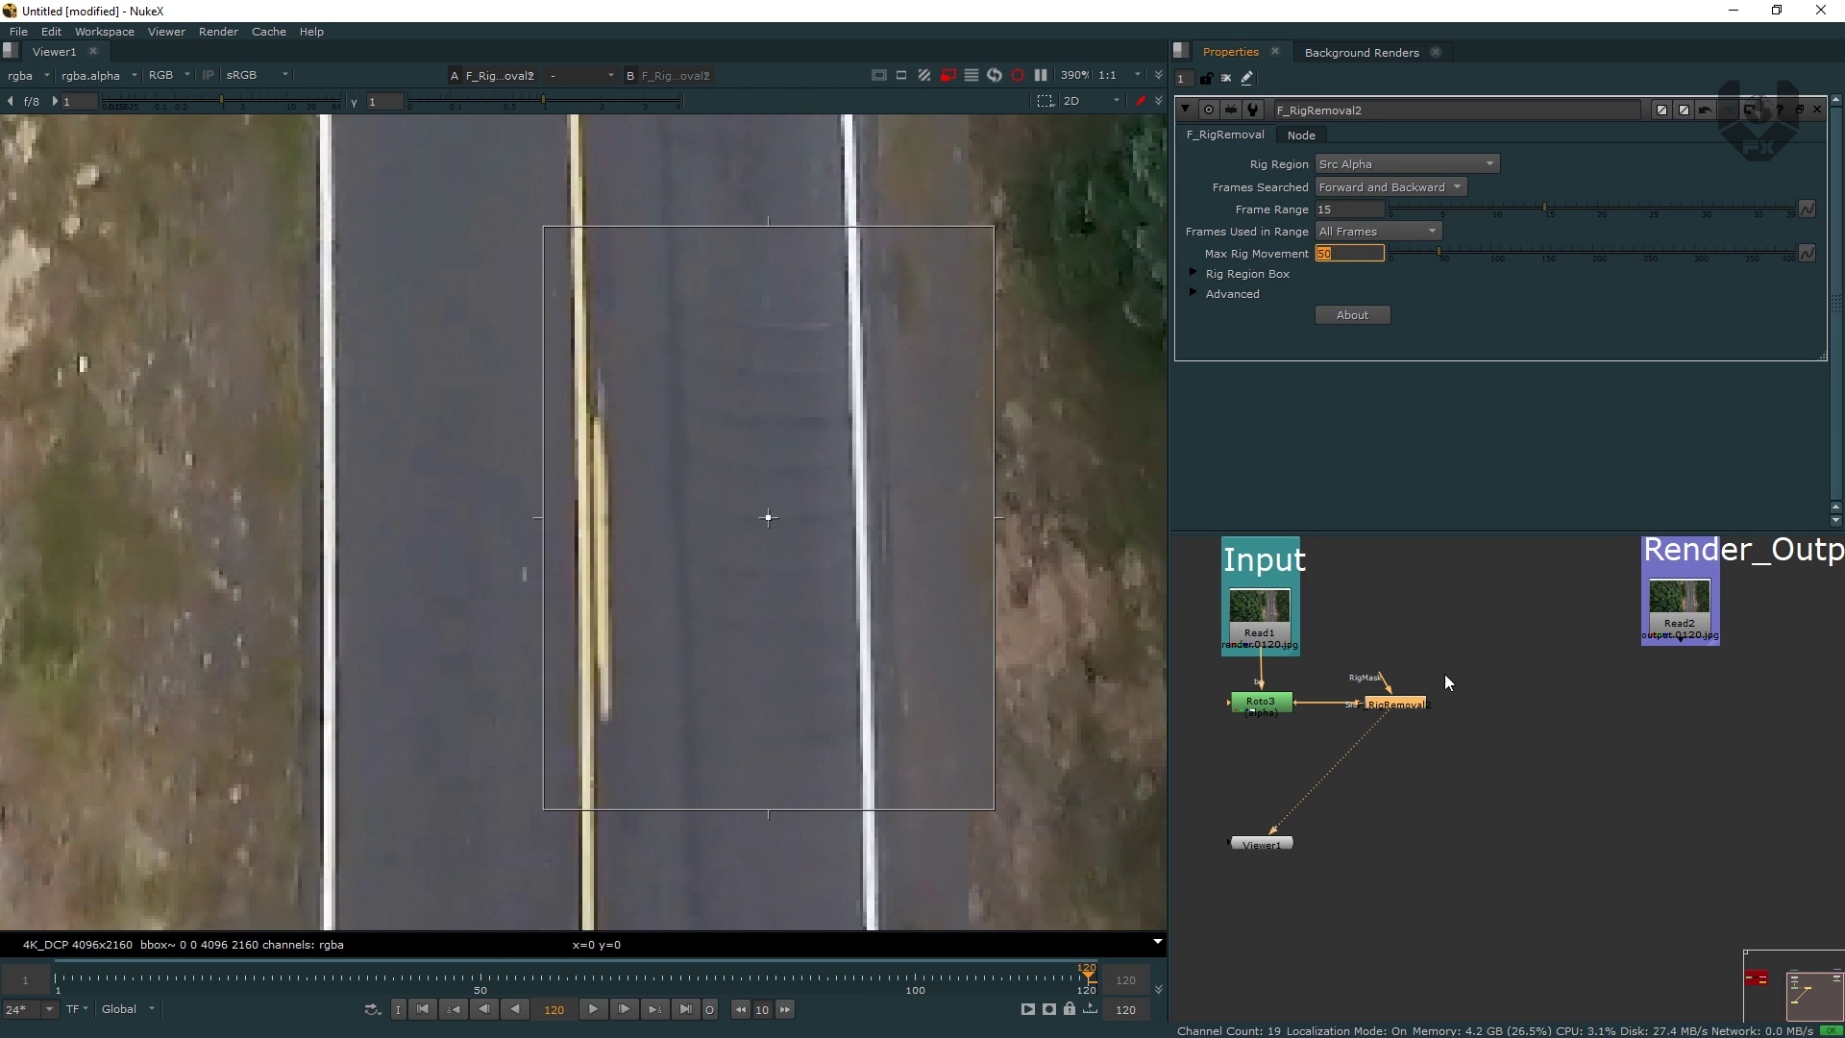
- Add a RotoPaint node between F_RigRemoval2 and the viewer
left_click(1243, 684)
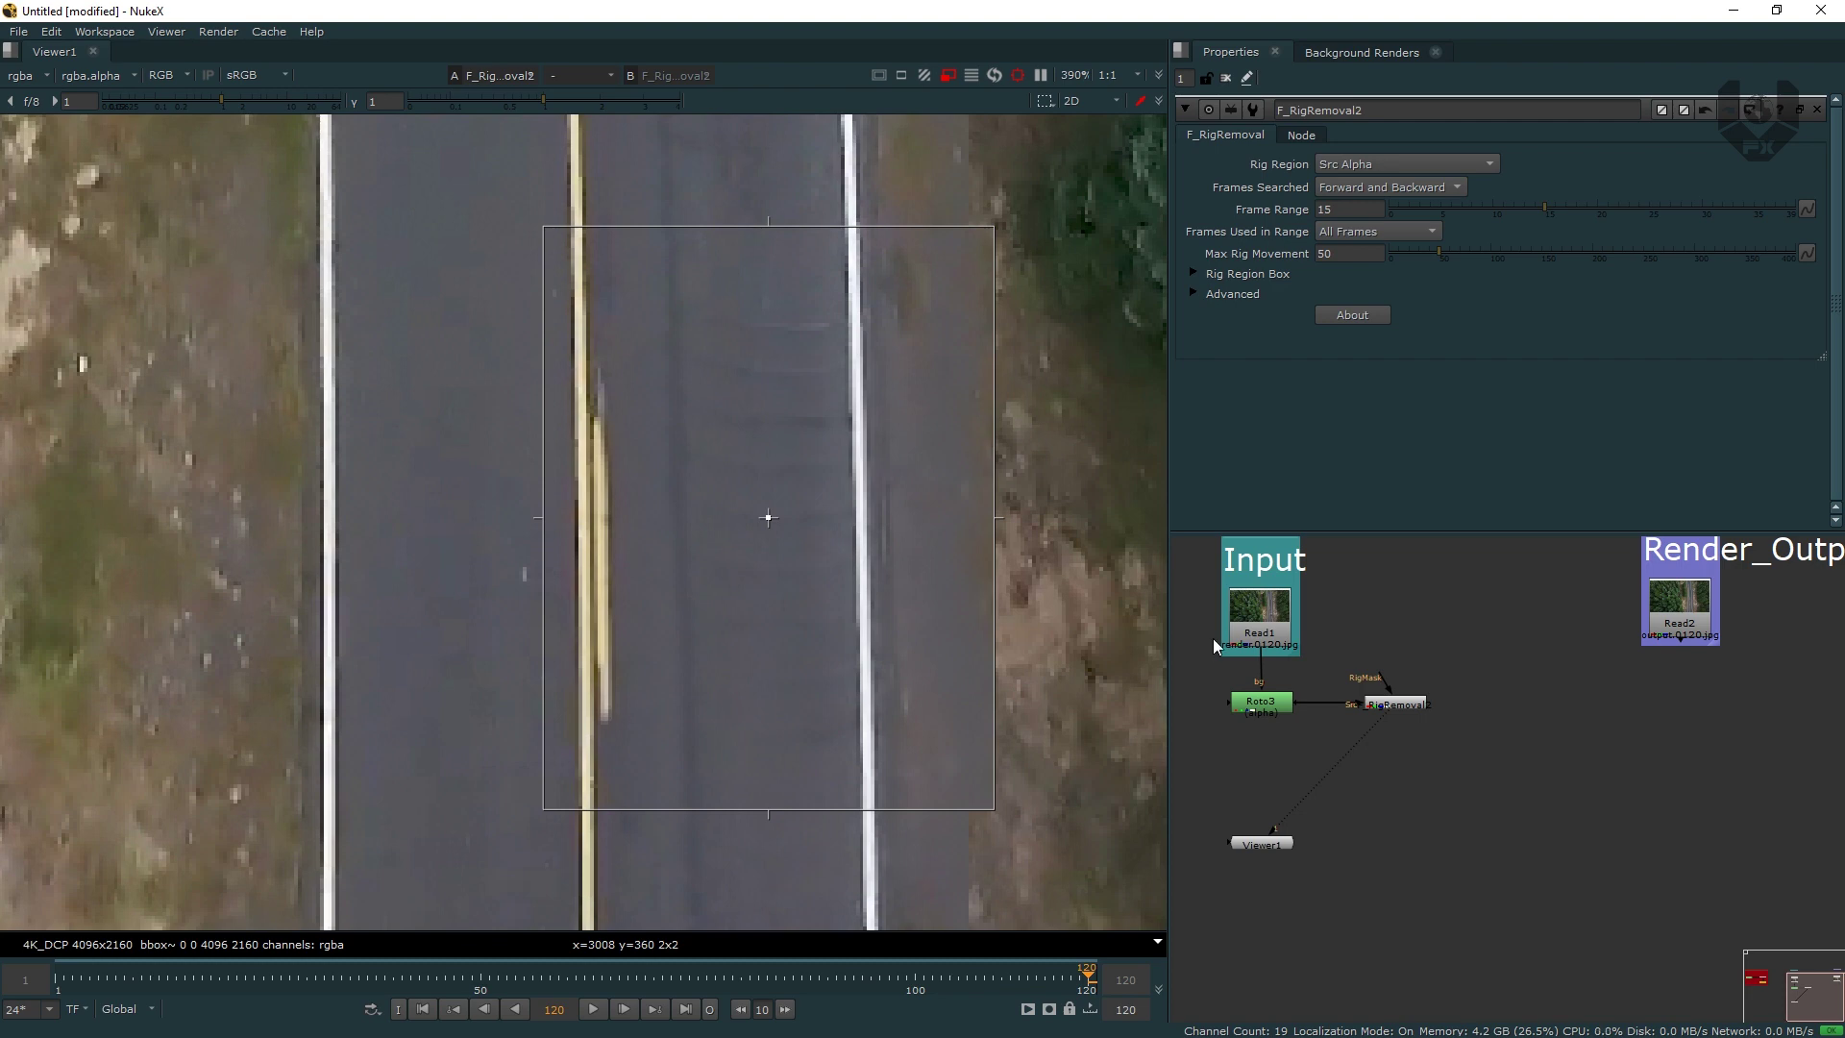
key("p")
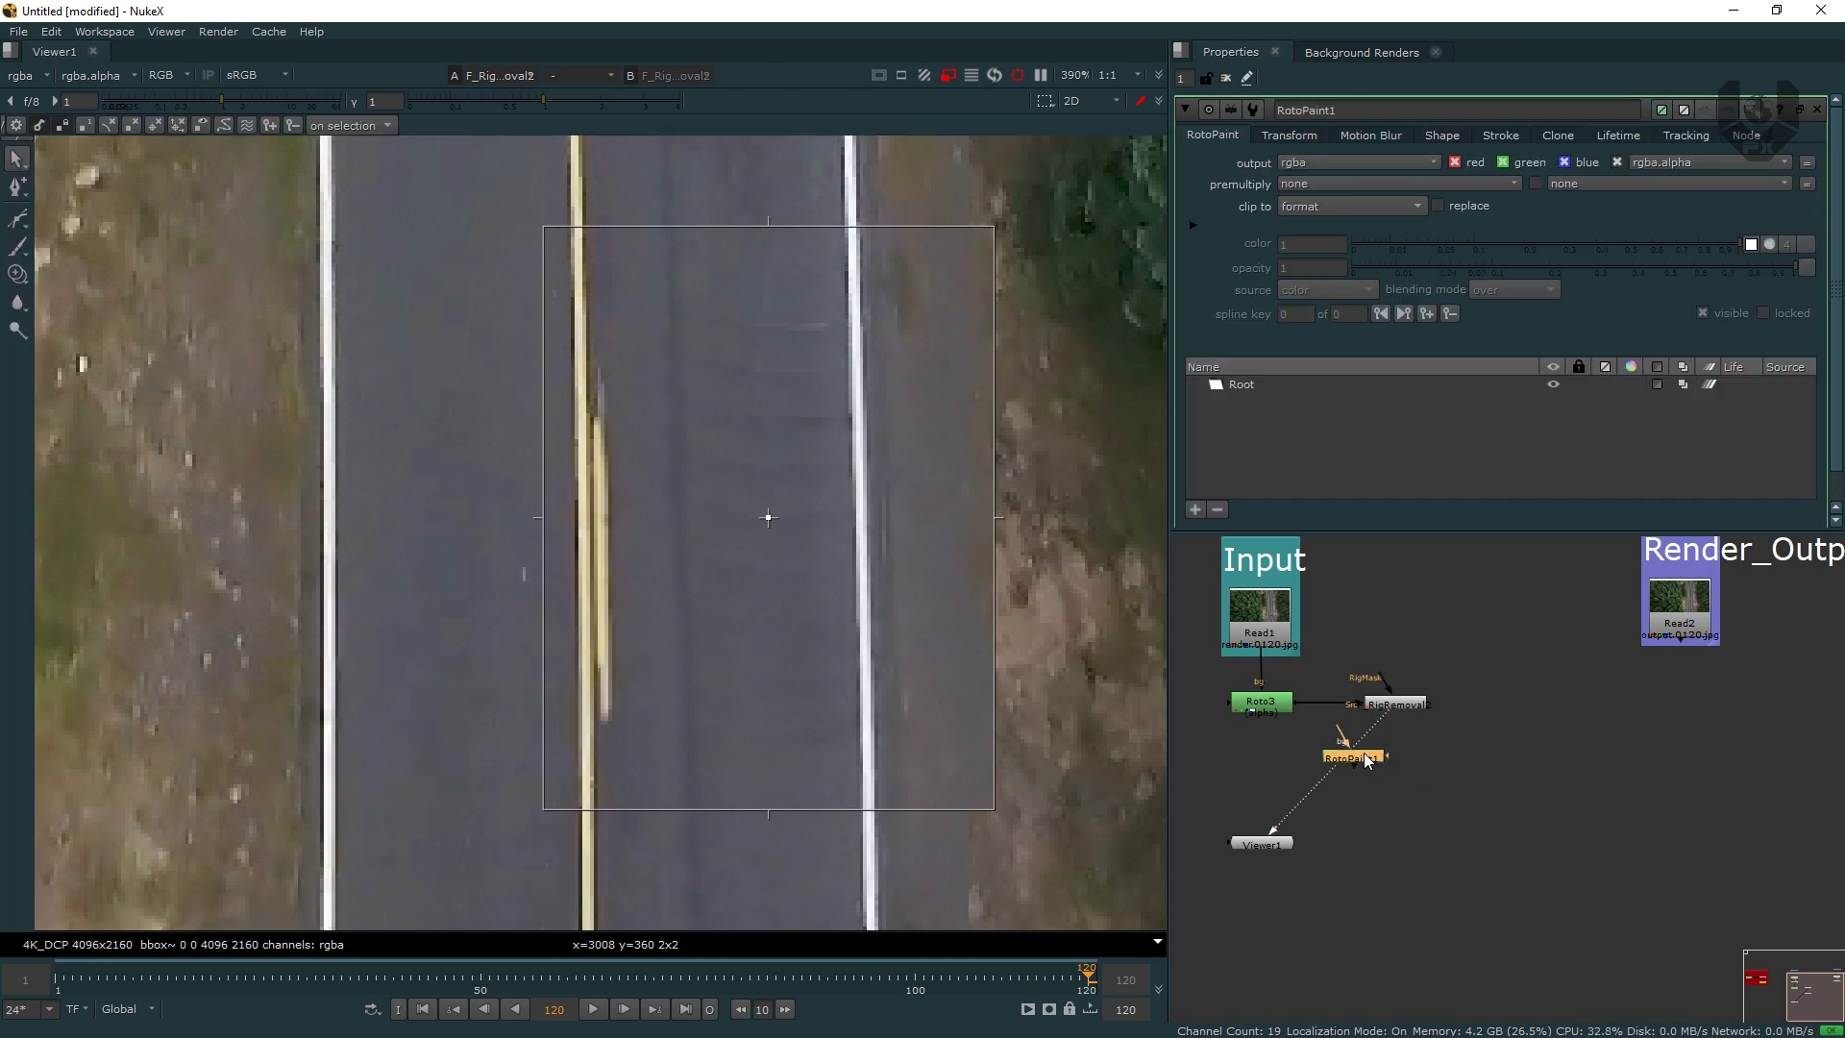
left_click_drag(1349, 762, 1398, 762)
scroll(746, 453, "up", 2)
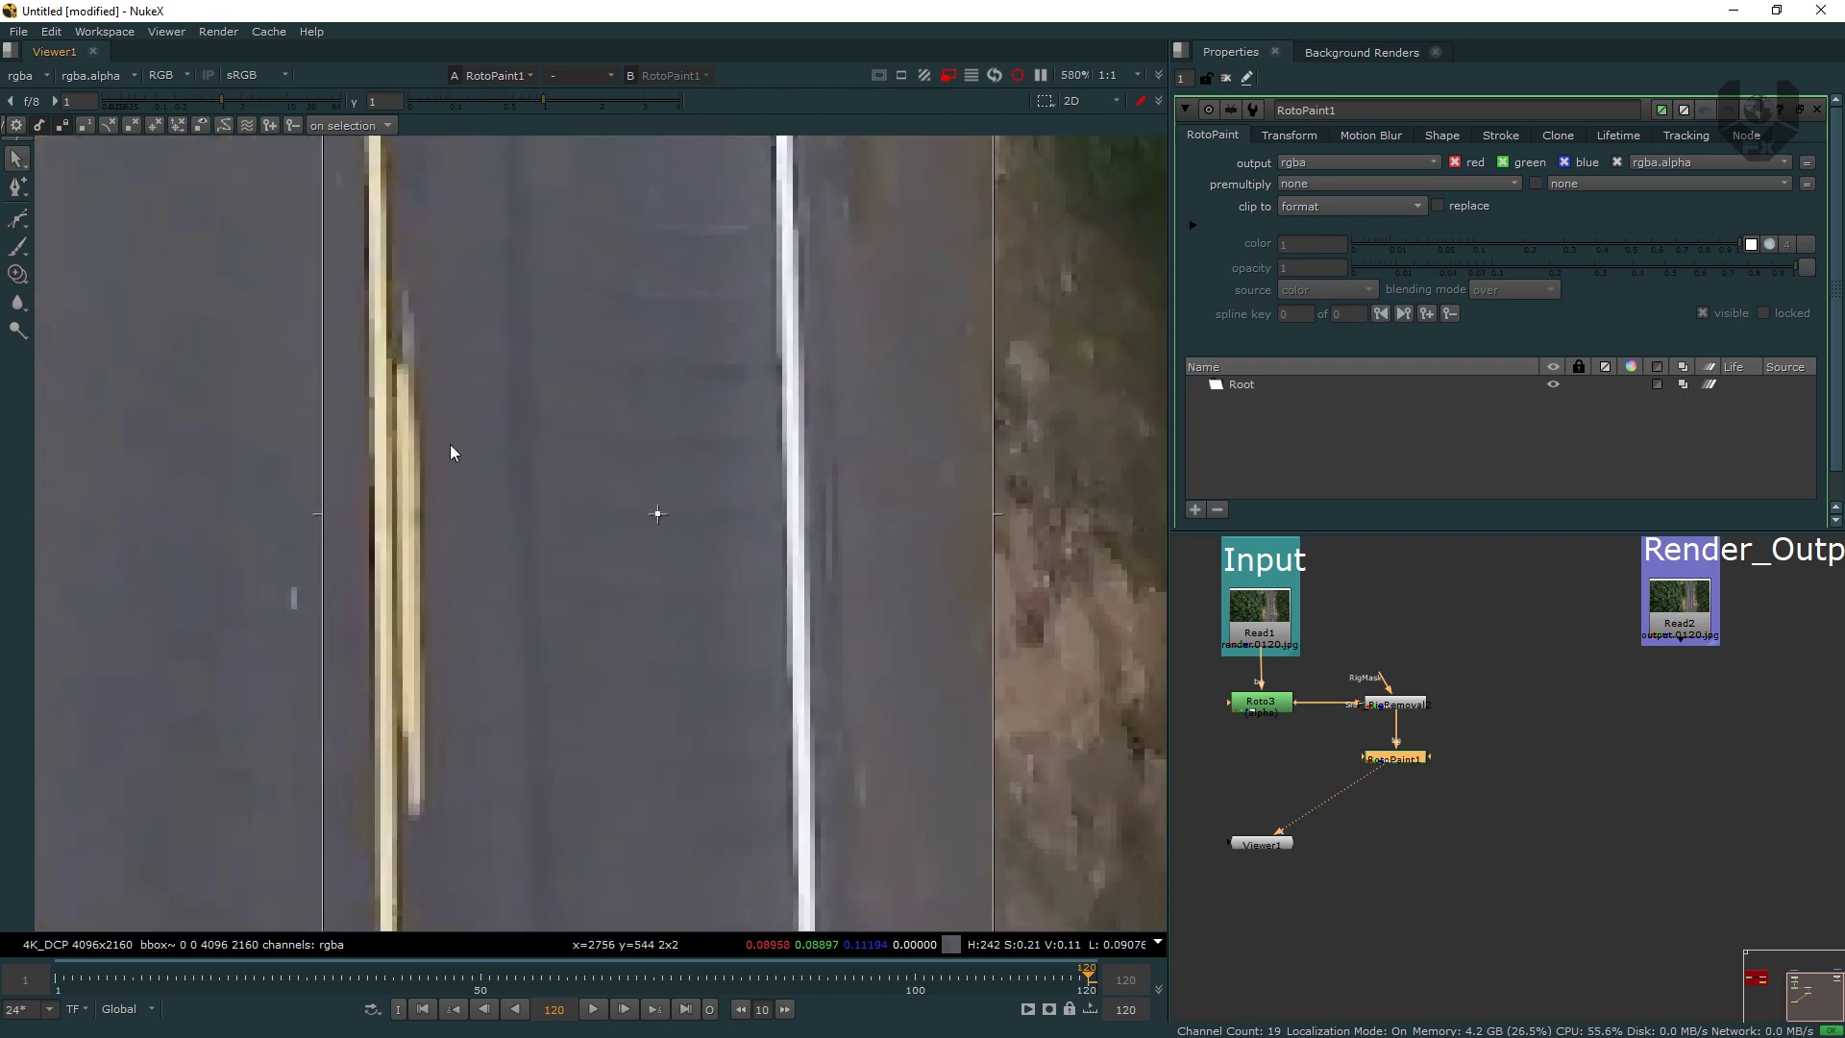
- Try a clone stroke over the streaks in the repaired lane and undo it
left_click(18, 273)
left_click_drag(516, 238, 711, 249, "ctrl")
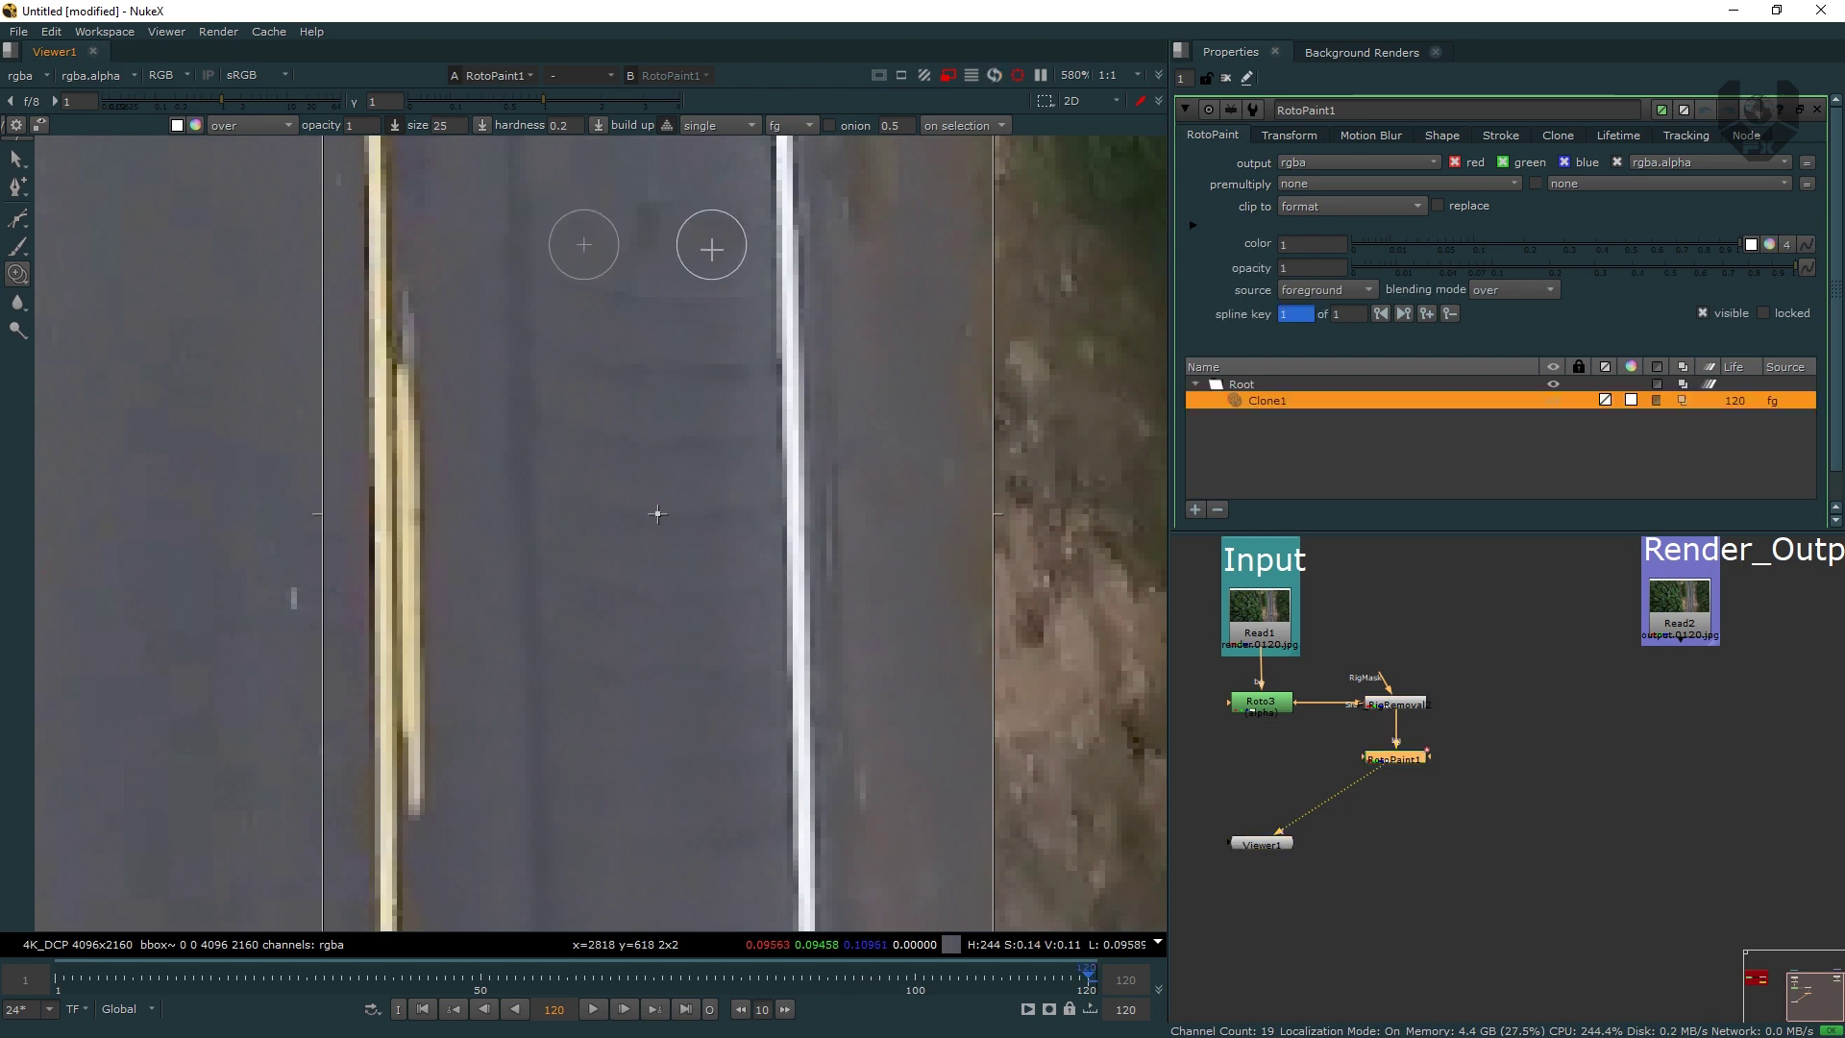
scroll(653, 510, "up", 8)
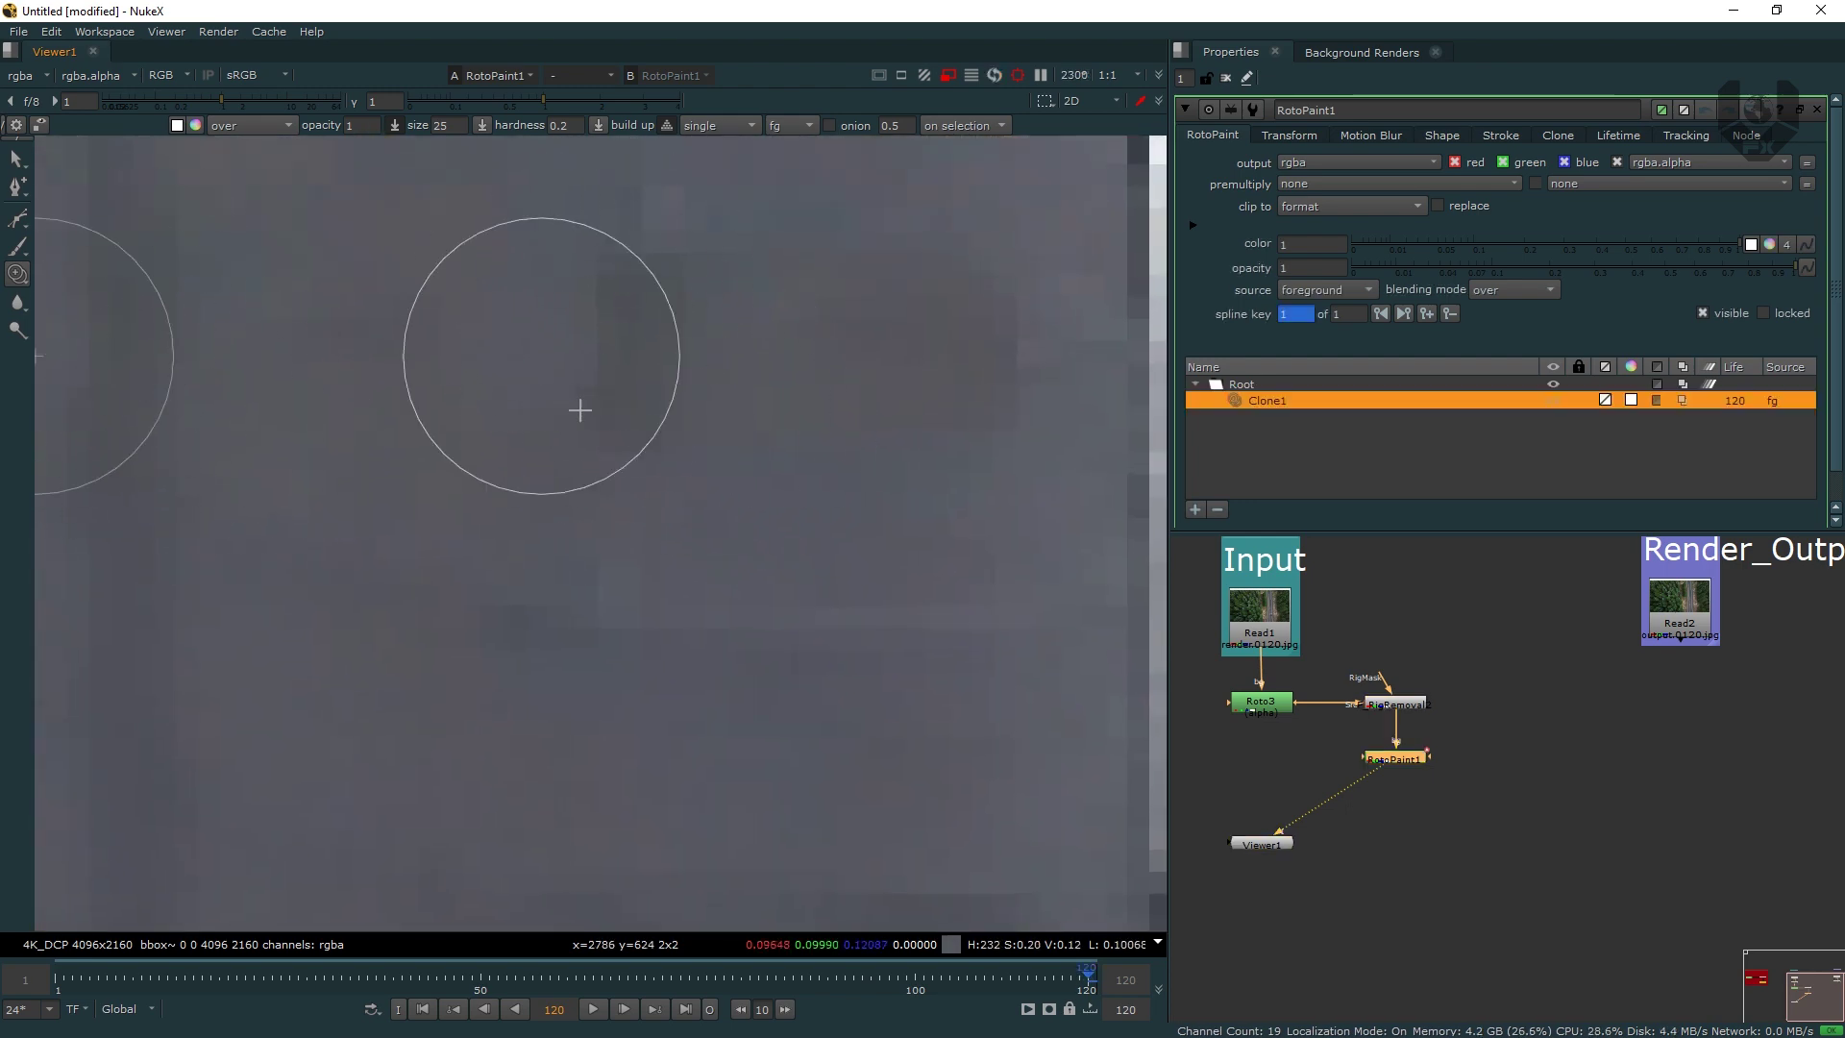
key("ctrl+z")
scroll(672, 394, "down", 6)
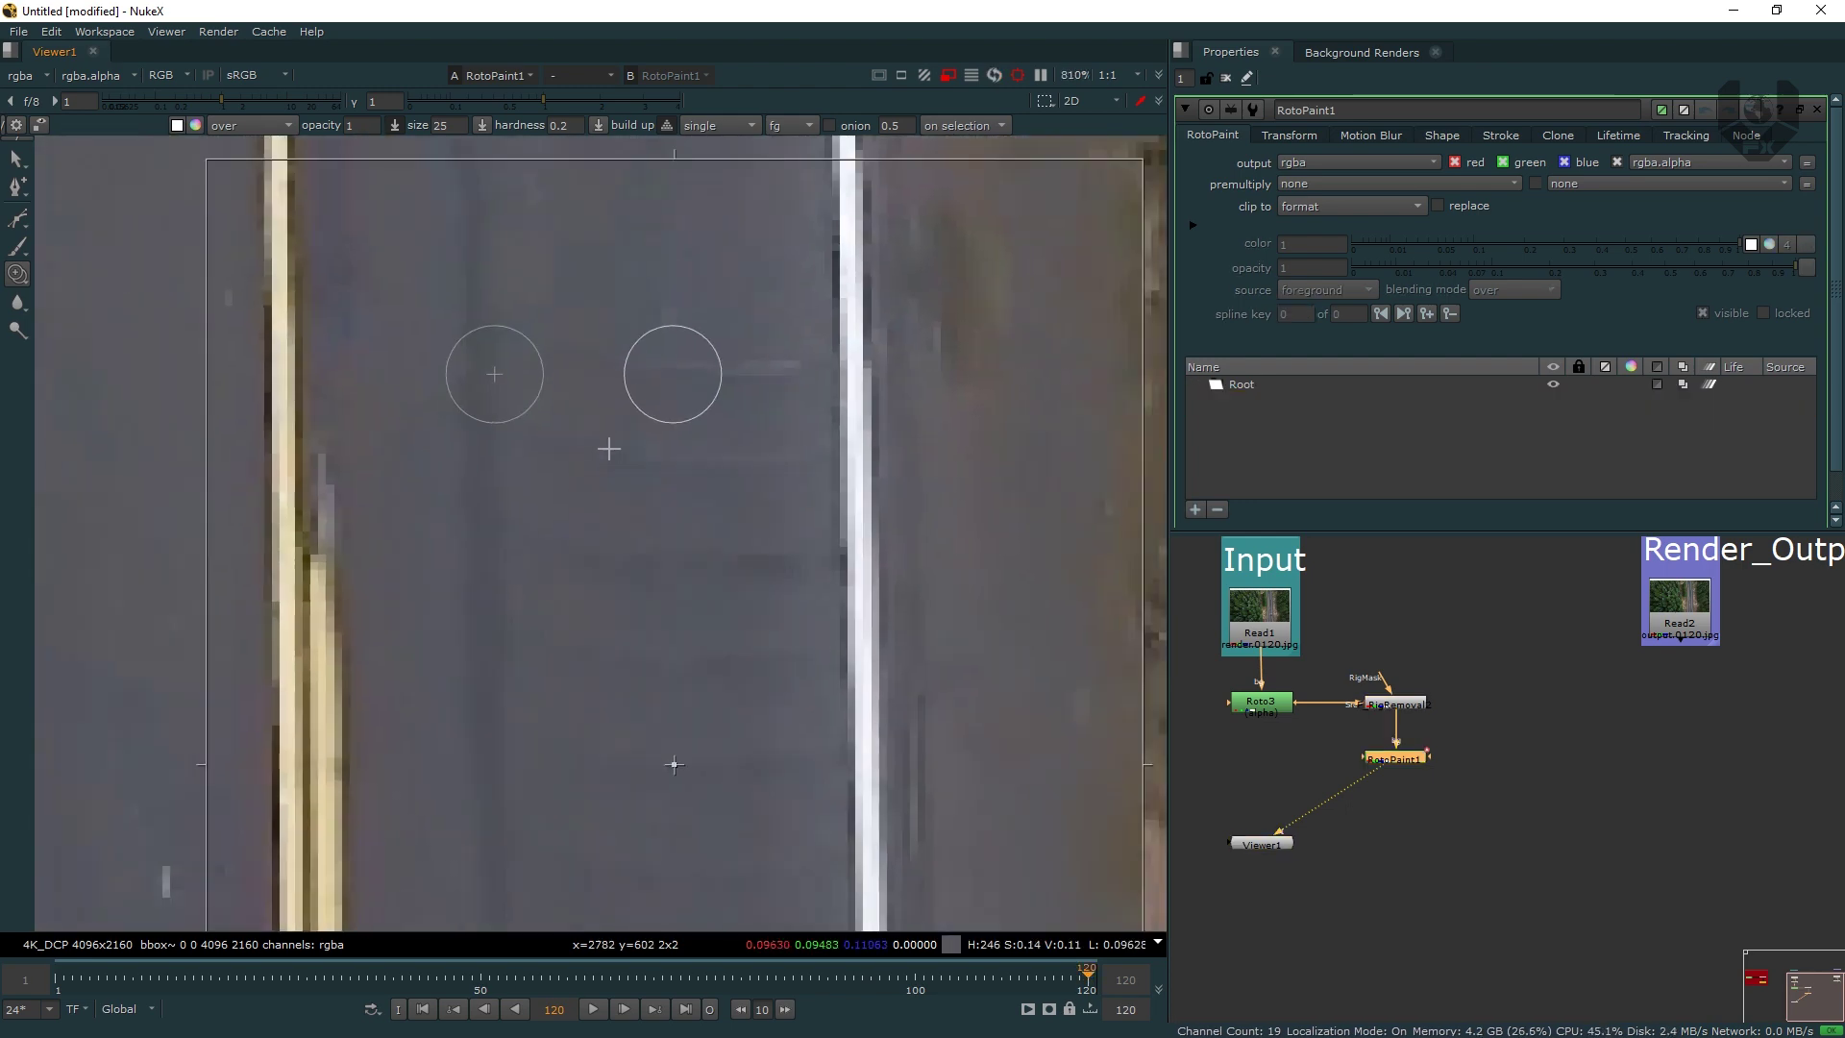
- Smear away the light streaks between the yellow and white lines with a Smear brush of size 25 and hardness 0
scroll(665, 375, "up", 1)
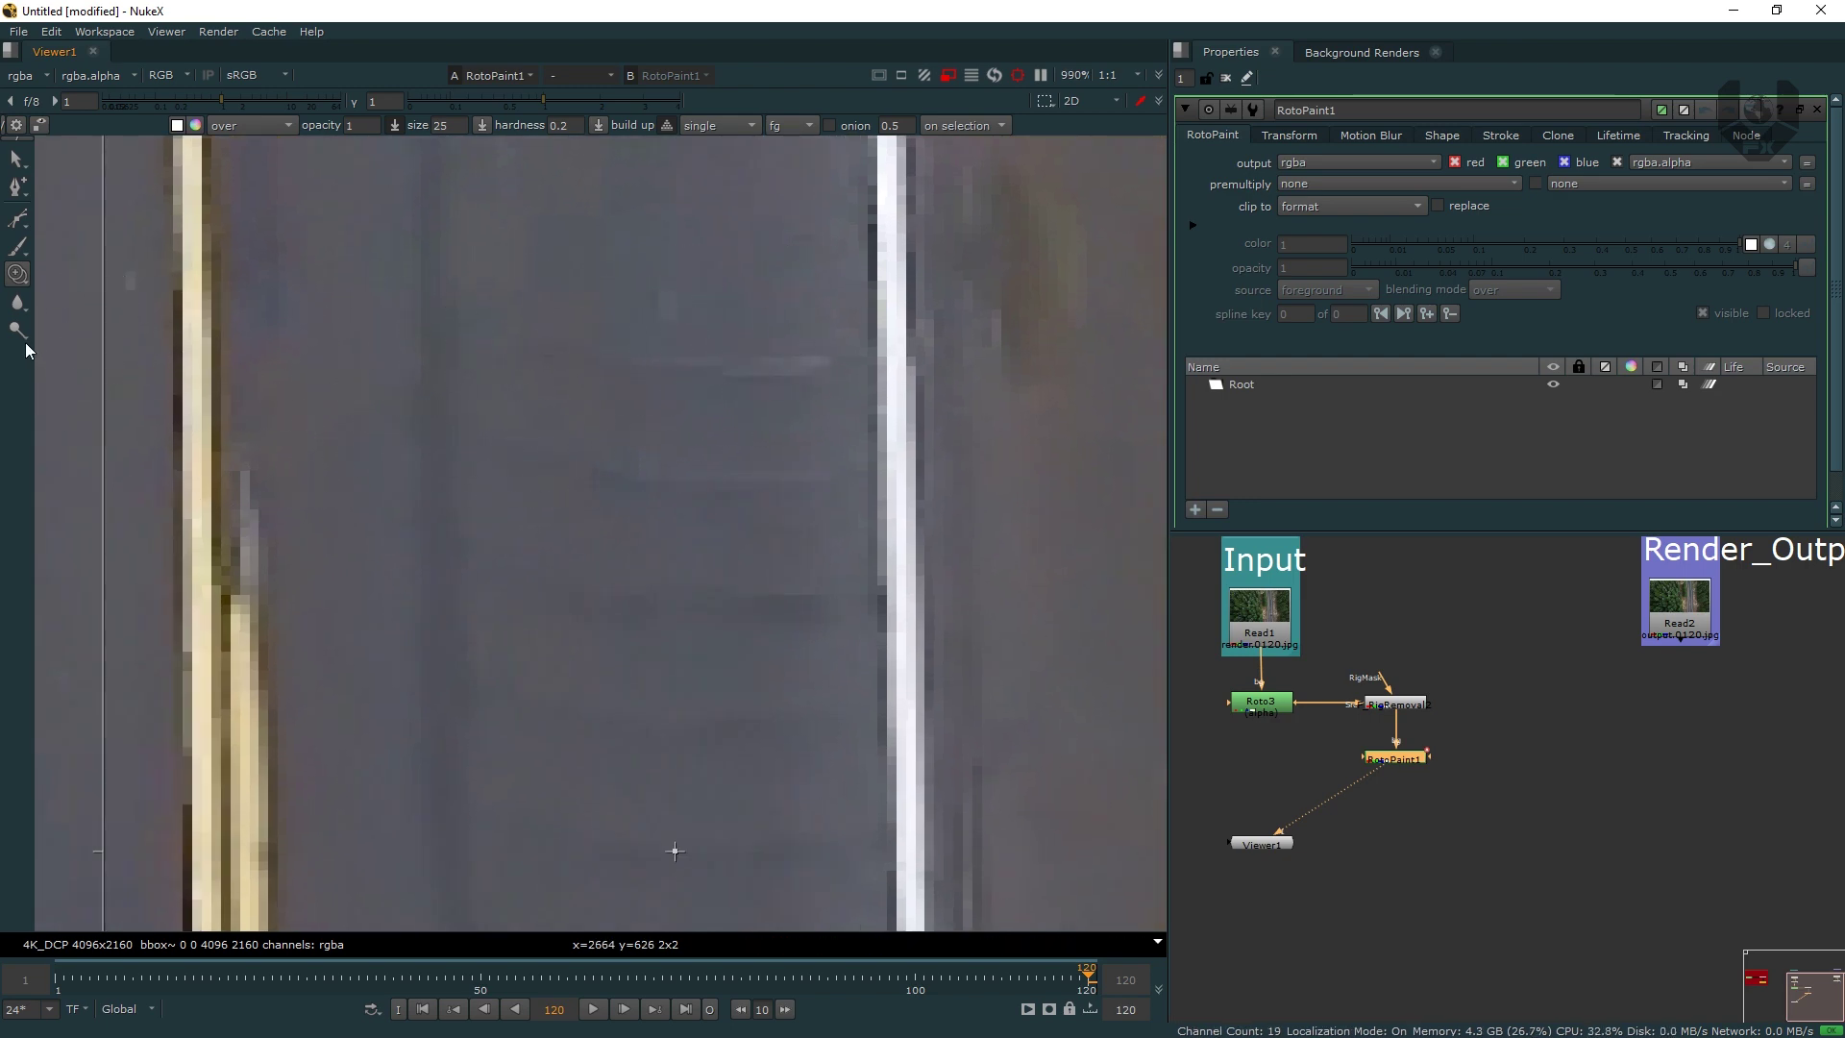
right_click(19, 331)
right_click(18, 302)
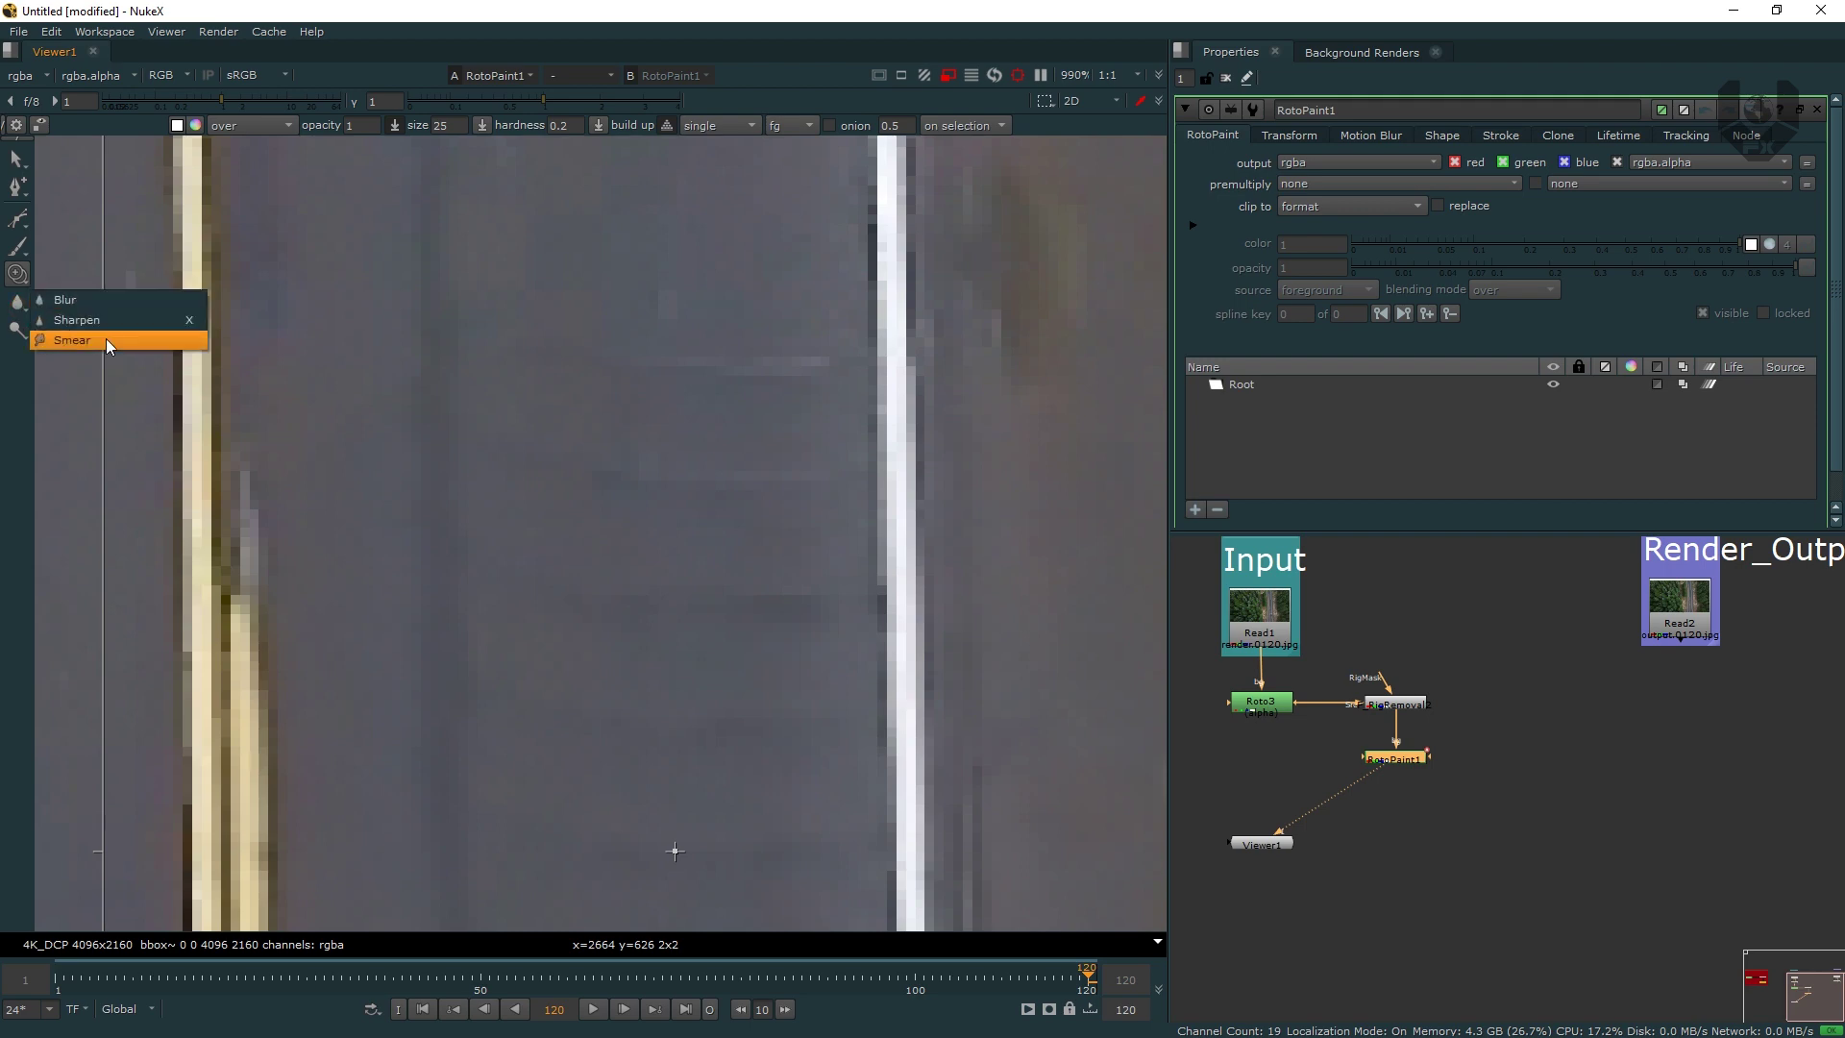
left_click(106, 342)
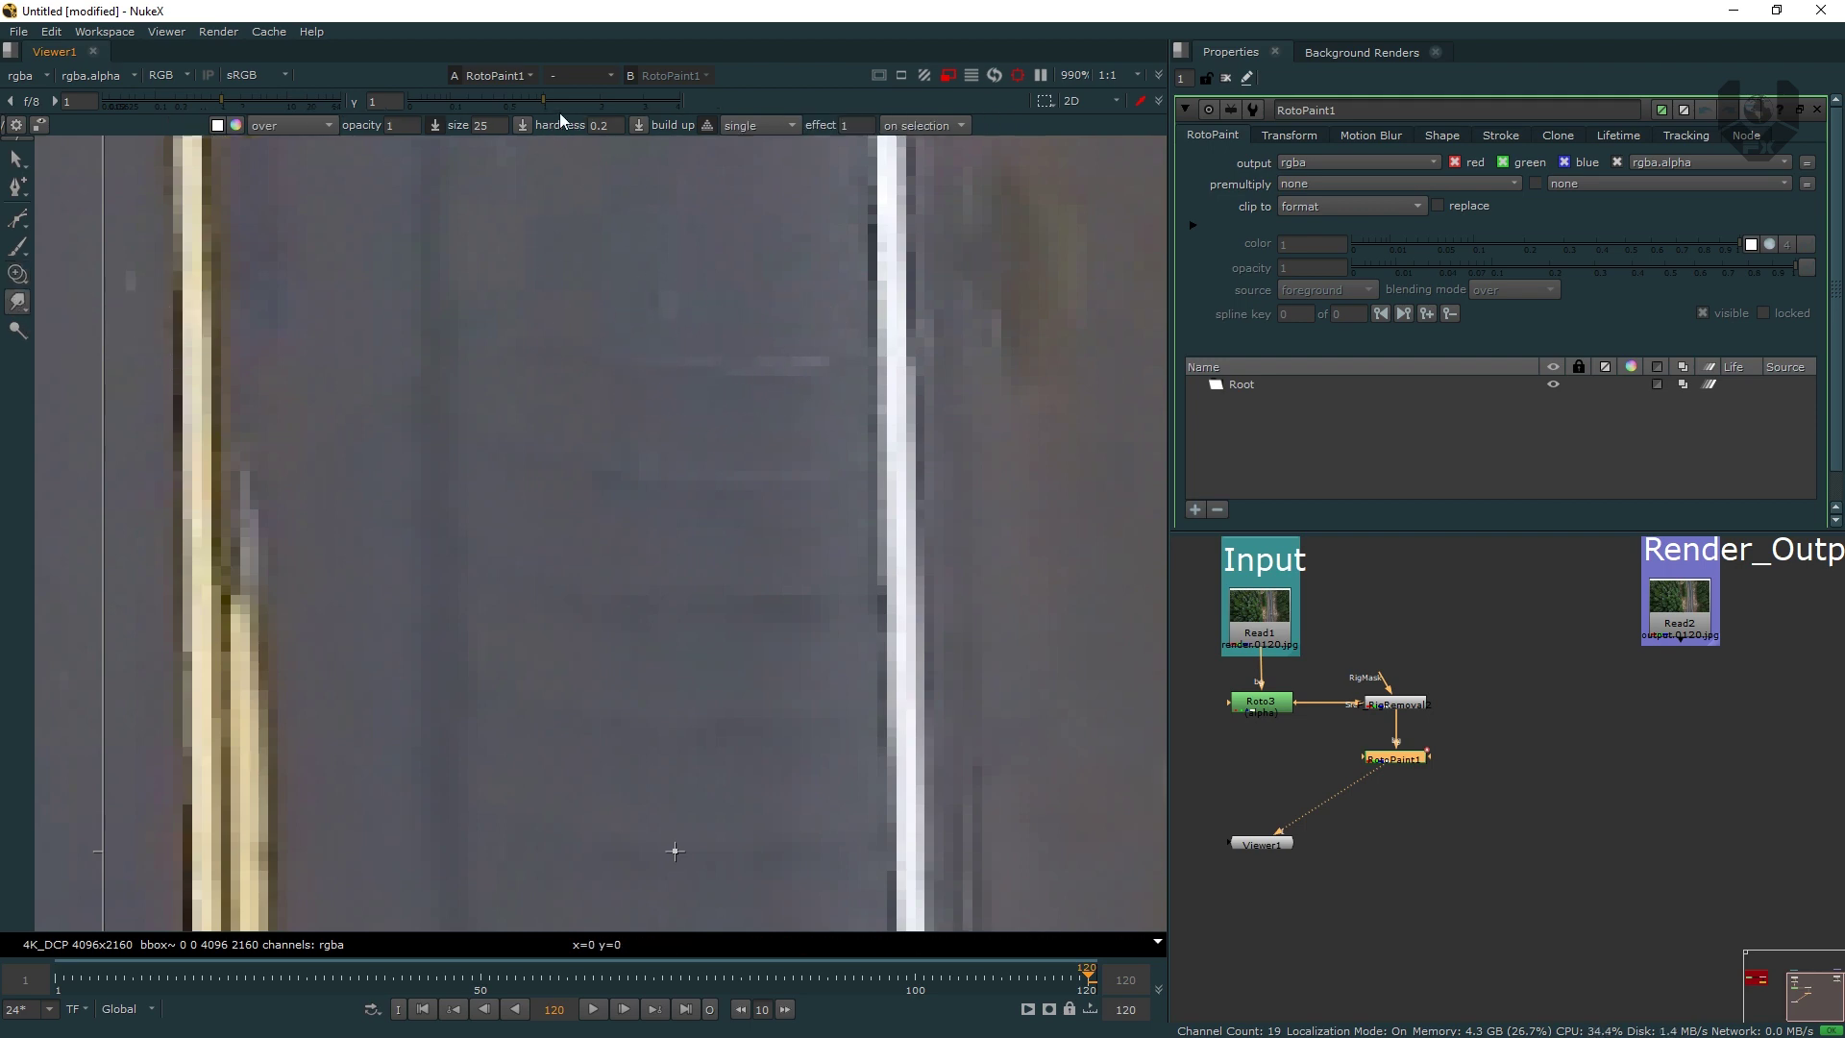
left_click(590, 129)
type("0")
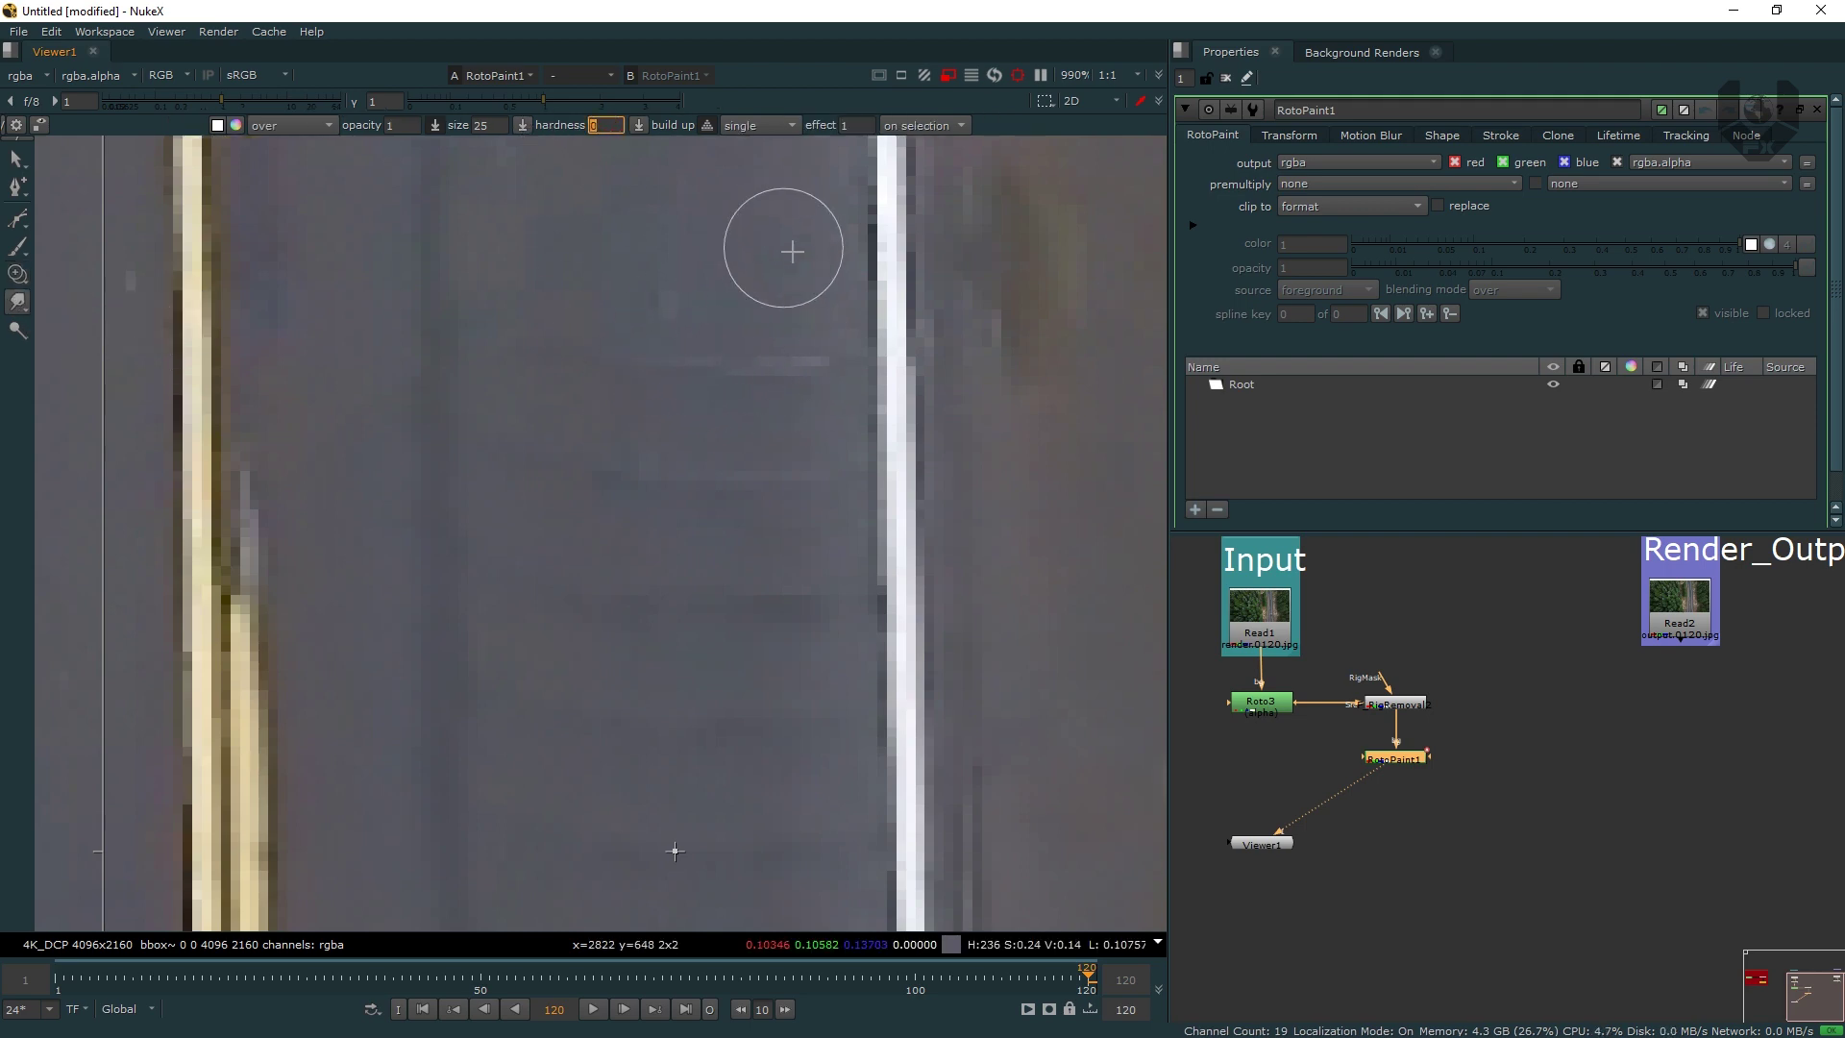
middle_click_drag(581, 329, 550, 339)
mouse_move(550, 339)
left_mouse_down()
mouse_move(659, 366)
mouse_move(617, 391)
mouse_move(742, 381)
mouse_move(724, 400)
mouse_move(597, 387)
mouse_move(688, 399)
left_mouse_up()
mouse_move(568, 379)
left_mouse_down()
mouse_move(672, 384)
mouse_move(586, 420)
left_mouse_up()
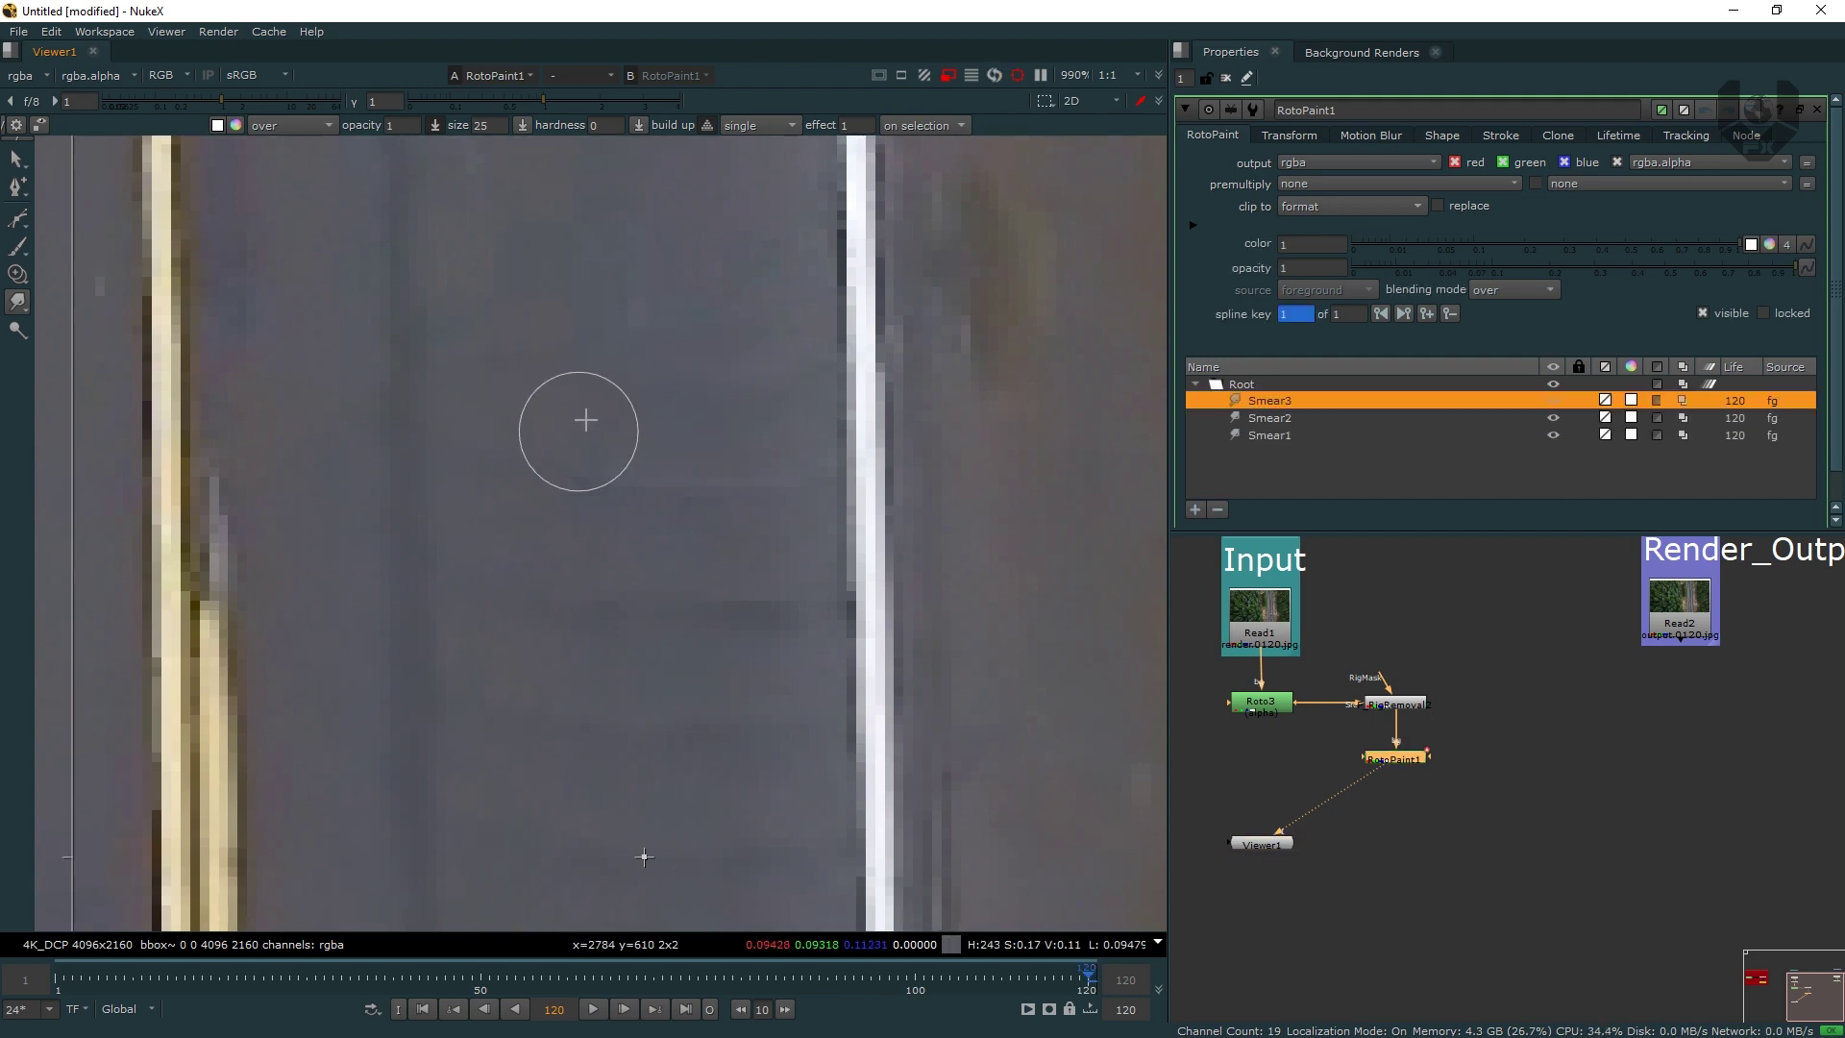
middle_click_drag(585, 419, 515, 301)
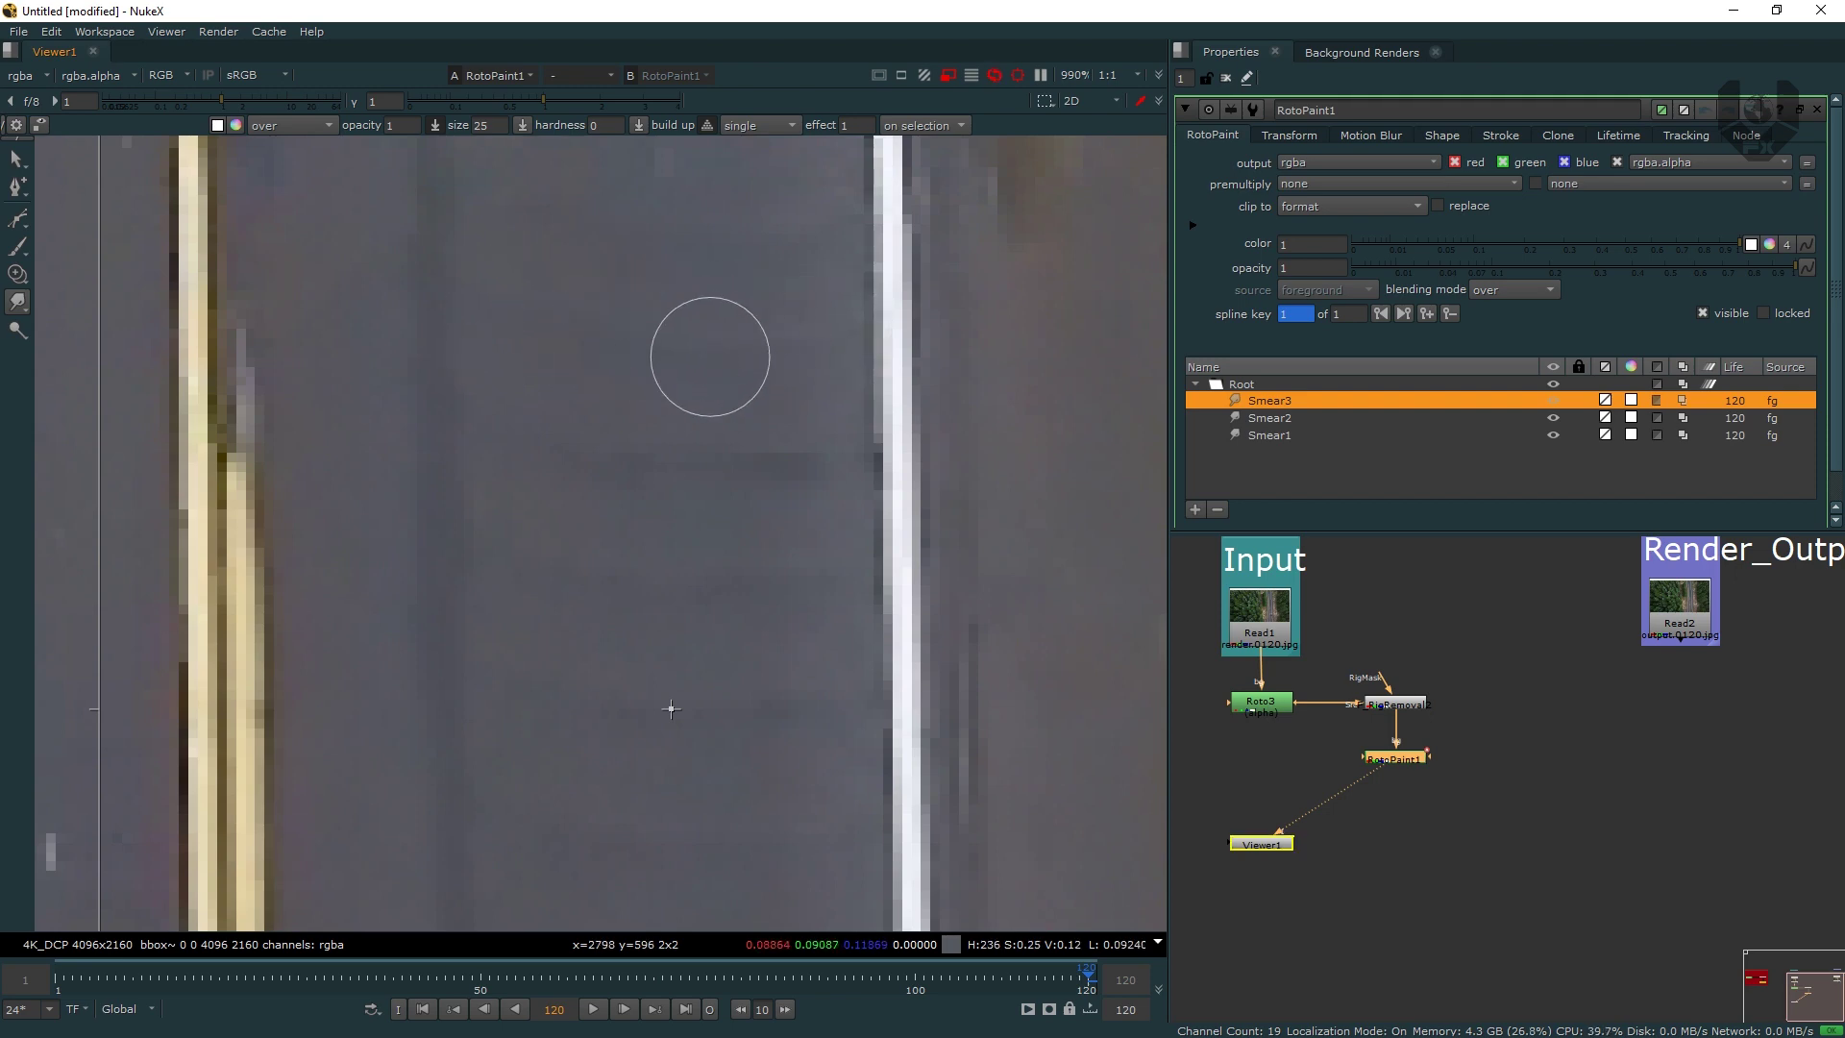
- Smooth the remaining streaks along the repaired lane with a larger Smear brush, size about 49.6
mouse_move(589, 445)
left_mouse_down()
mouse_move(733, 463)
mouse_move(725, 428)
mouse_move(811, 441)
mouse_move(707, 445)
mouse_move(737, 427)
mouse_move(763, 461)
left_mouse_up()
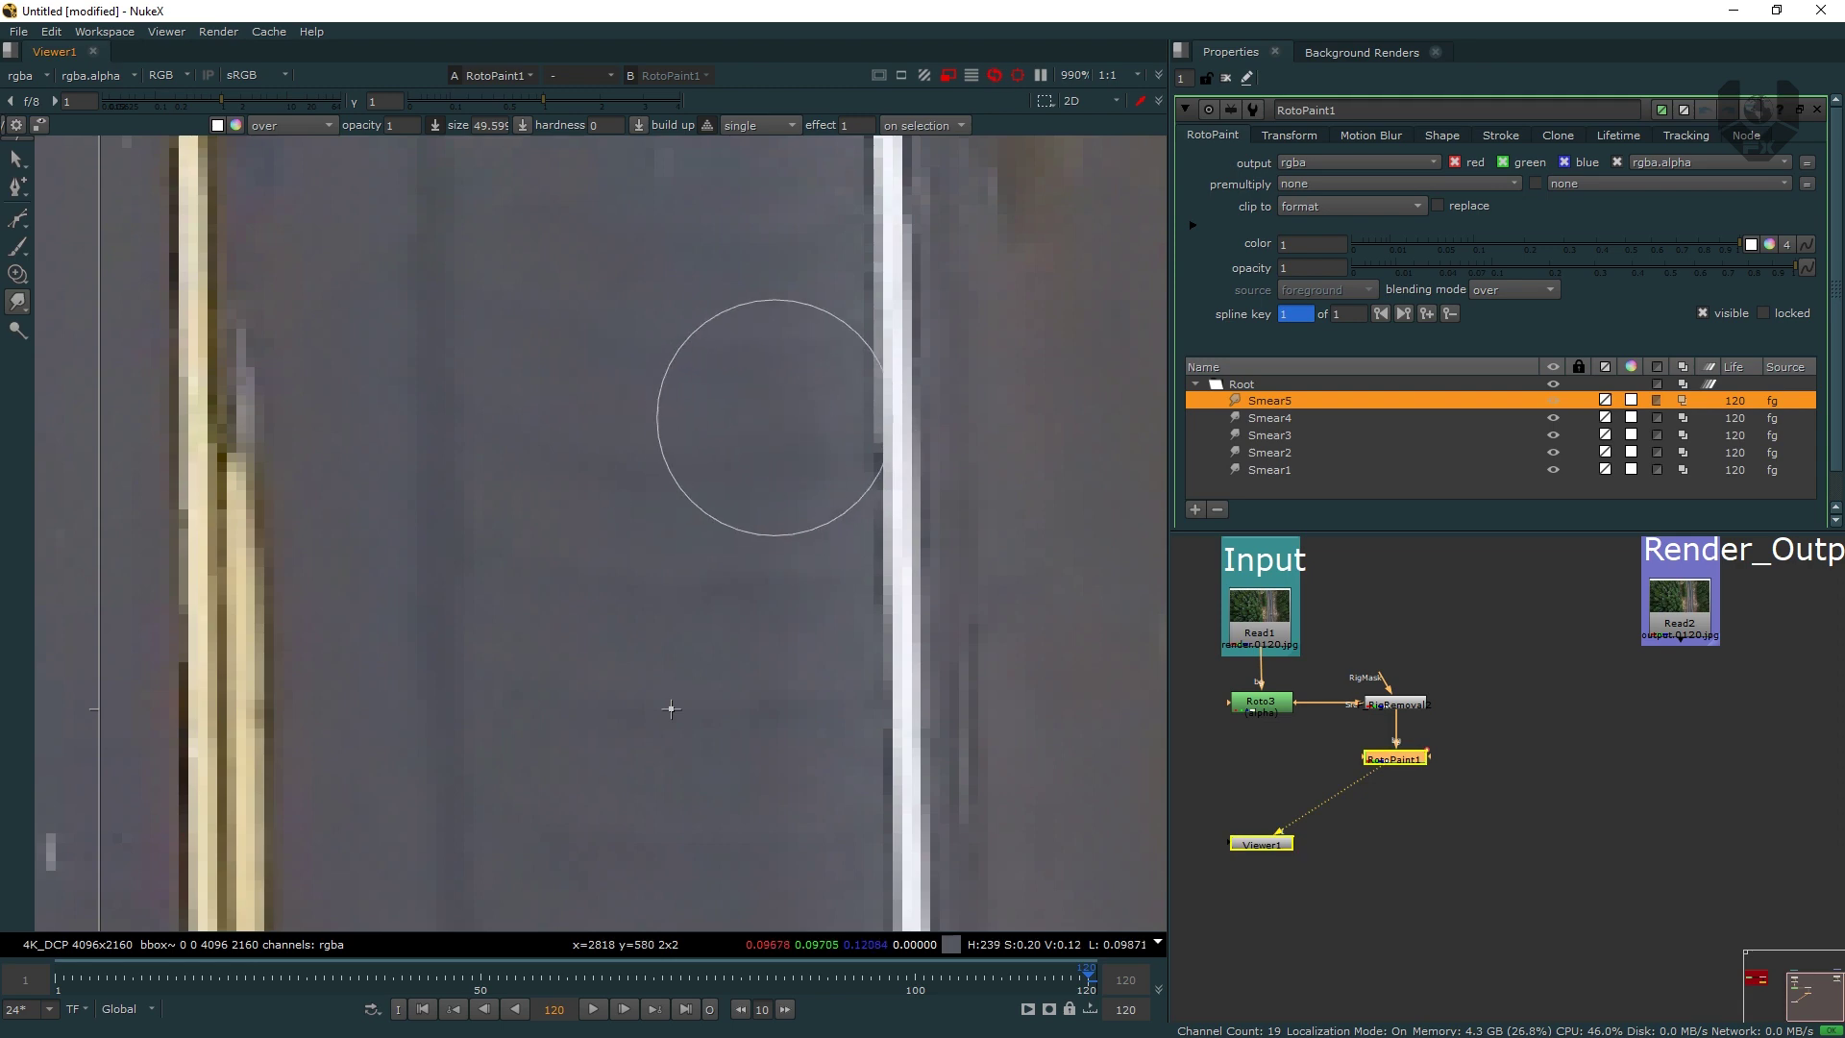
left_click_drag(523, 359, 782, 441)
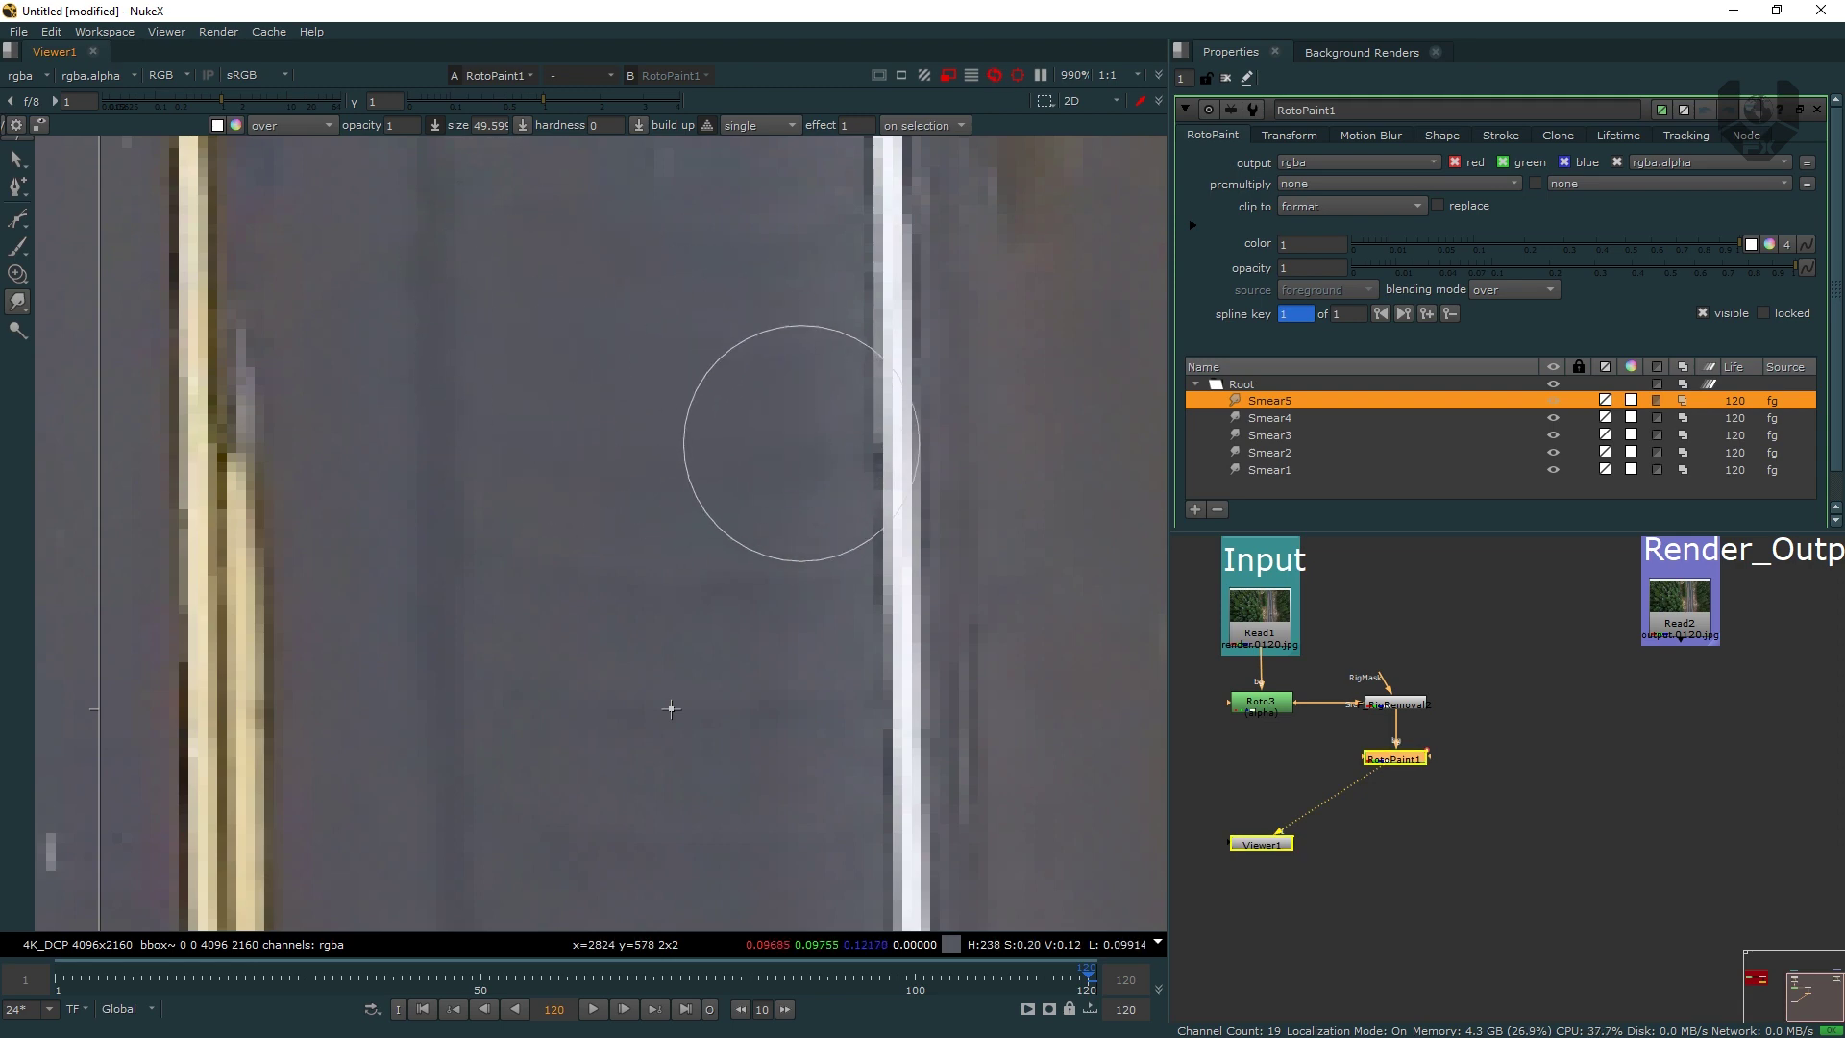
middle_click_drag(667, 701, 626, 609)
mouse_move(686, 491)
left_mouse_down()
mouse_move(733, 400)
mouse_move(609, 557)
mouse_move(709, 609)
left_mouse_up()
middle_click_drag(625, 609, 599, 486)
scroll(599, 487, "down", 2)
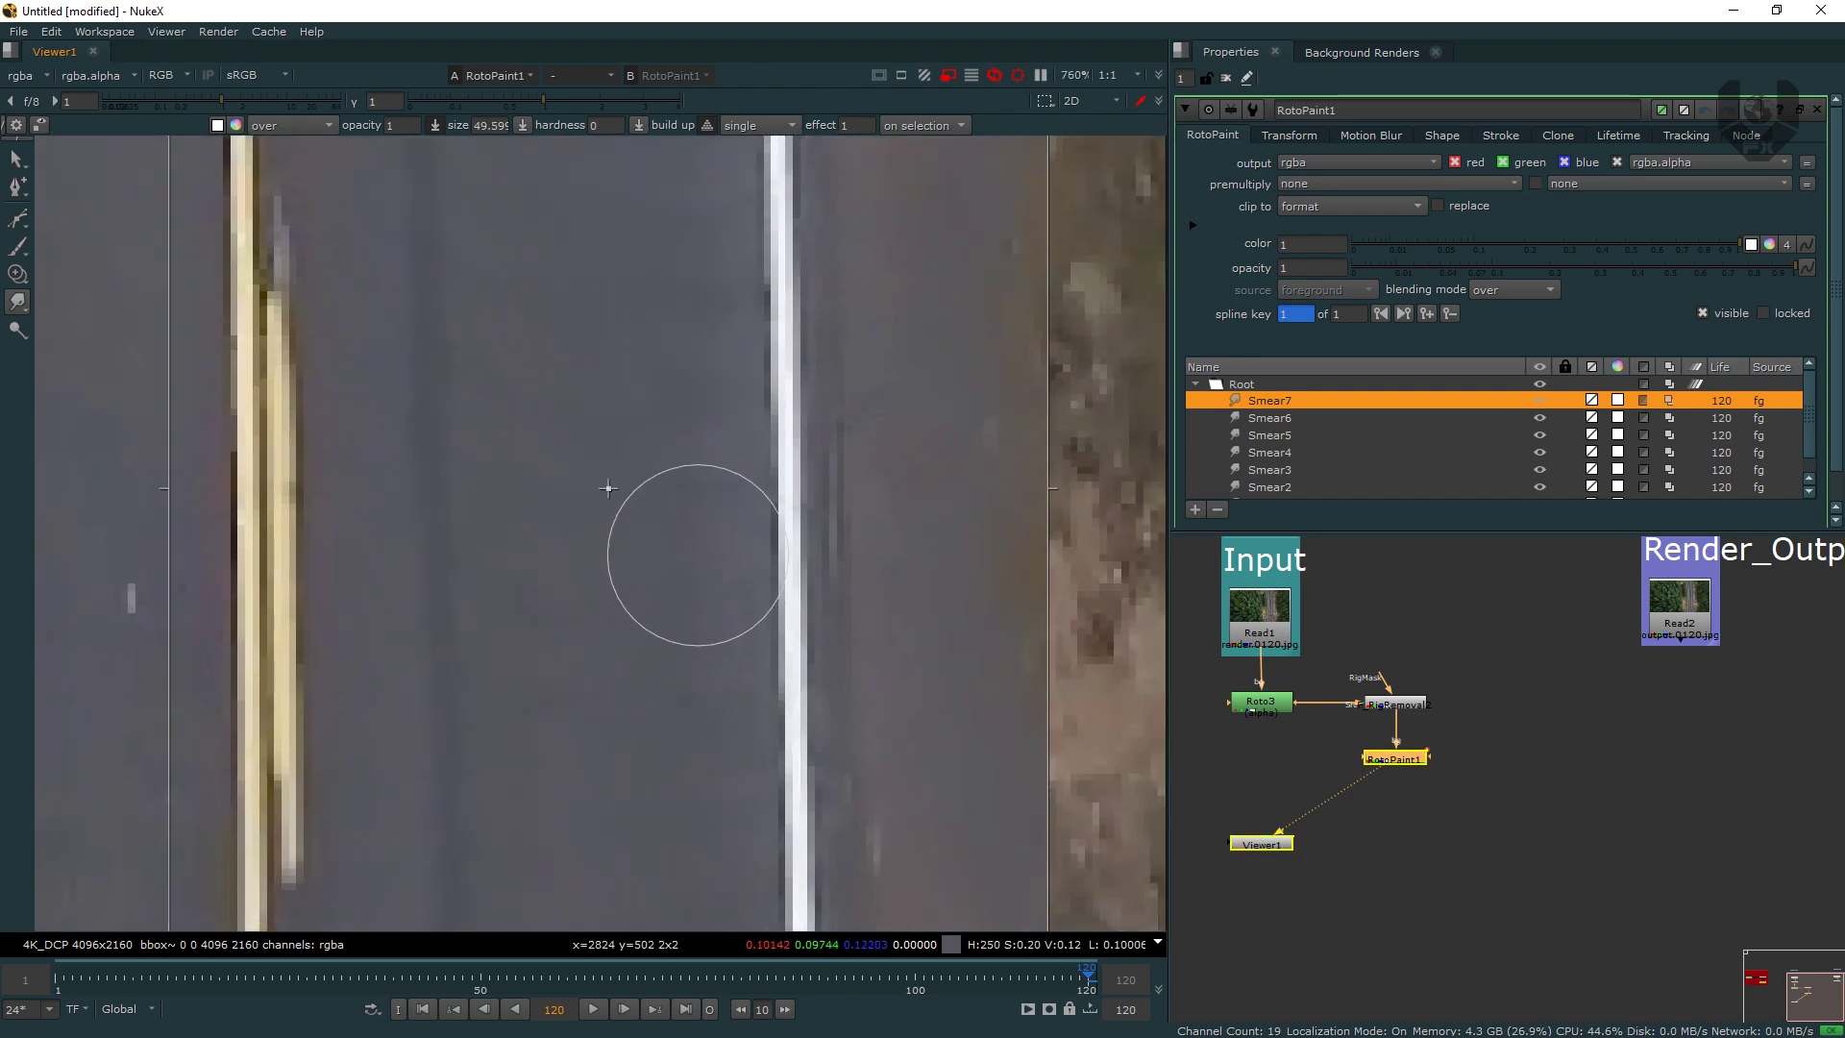
mouse_move(597, 535)
left_mouse_down()
mouse_move(576, 589)
mouse_move(643, 392)
left_mouse_up()
middle_click_drag(643, 391, 620, 630)
mouse_move(682, 490)
left_mouse_down()
mouse_move(692, 321)
mouse_move(642, 288)
left_mouse_up()
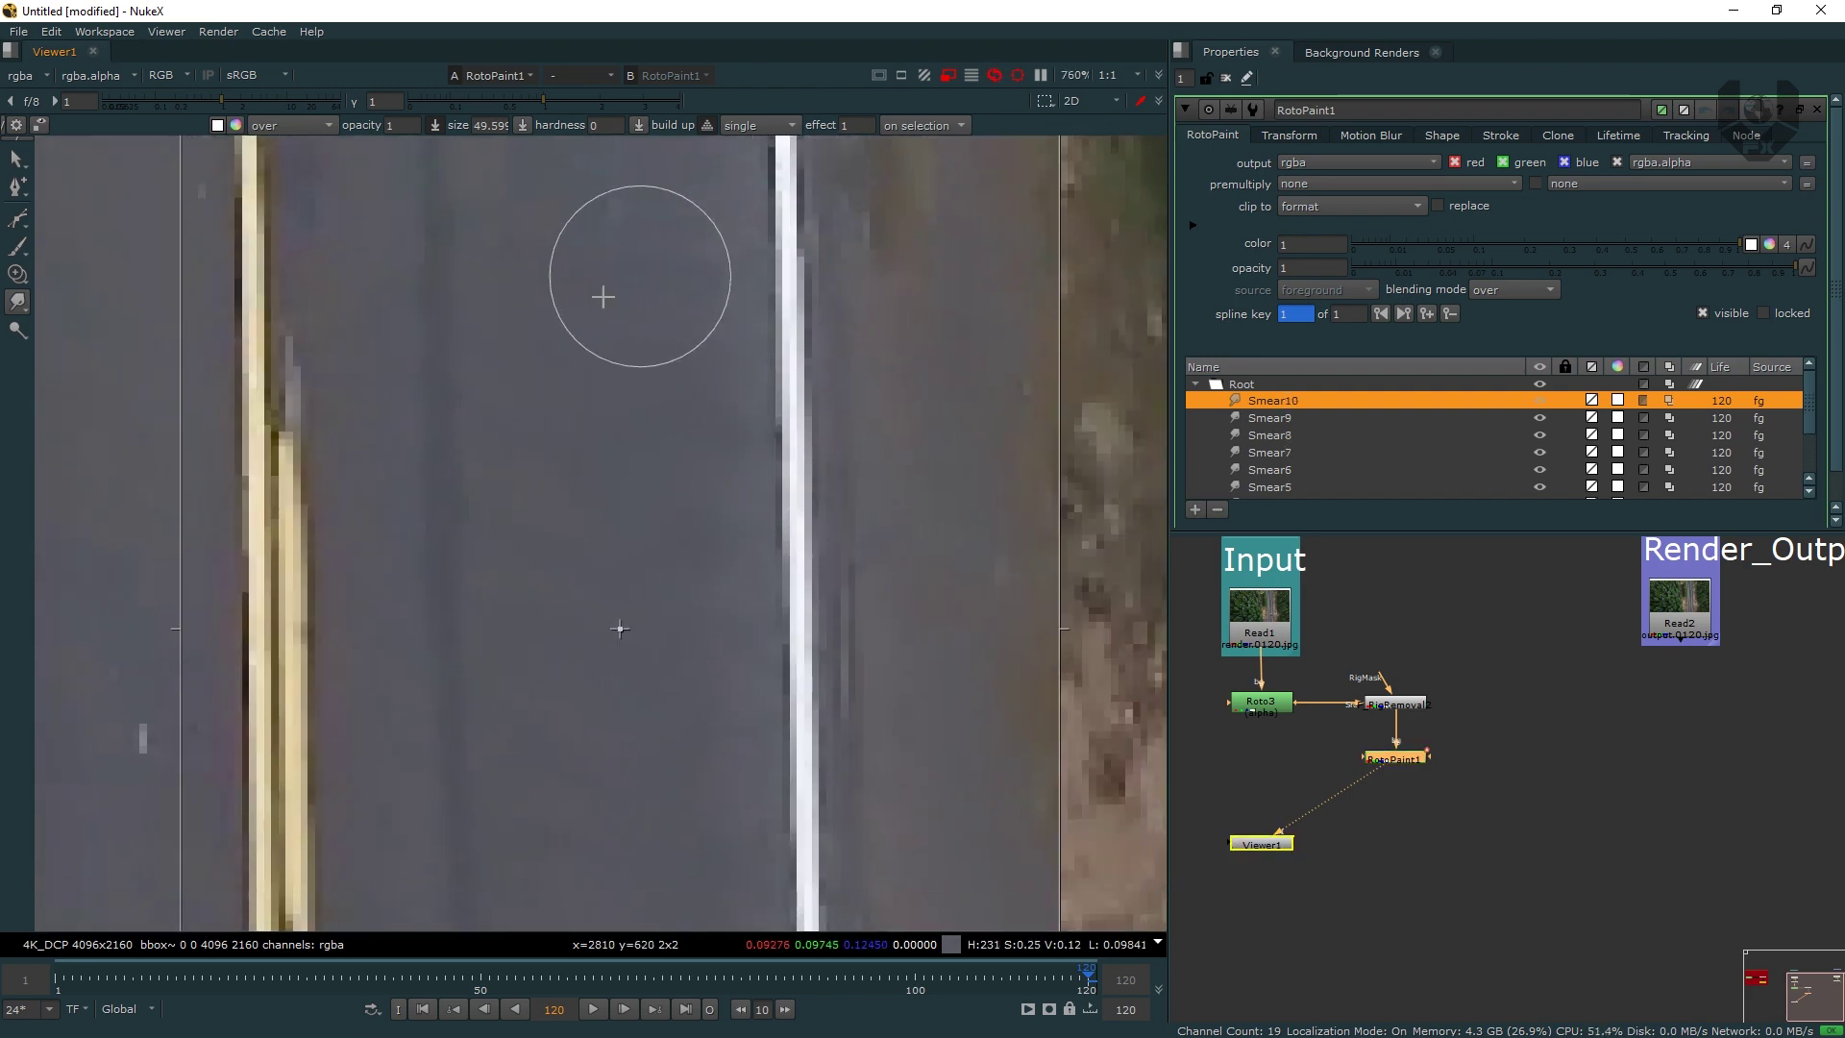
scroll(618, 321, "down", 2)
mouse_move(570, 455)
left_mouse_down()
mouse_move(577, 577)
mouse_move(672, 424)
mouse_move(692, 321)
mouse_move(702, 424)
left_mouse_up()
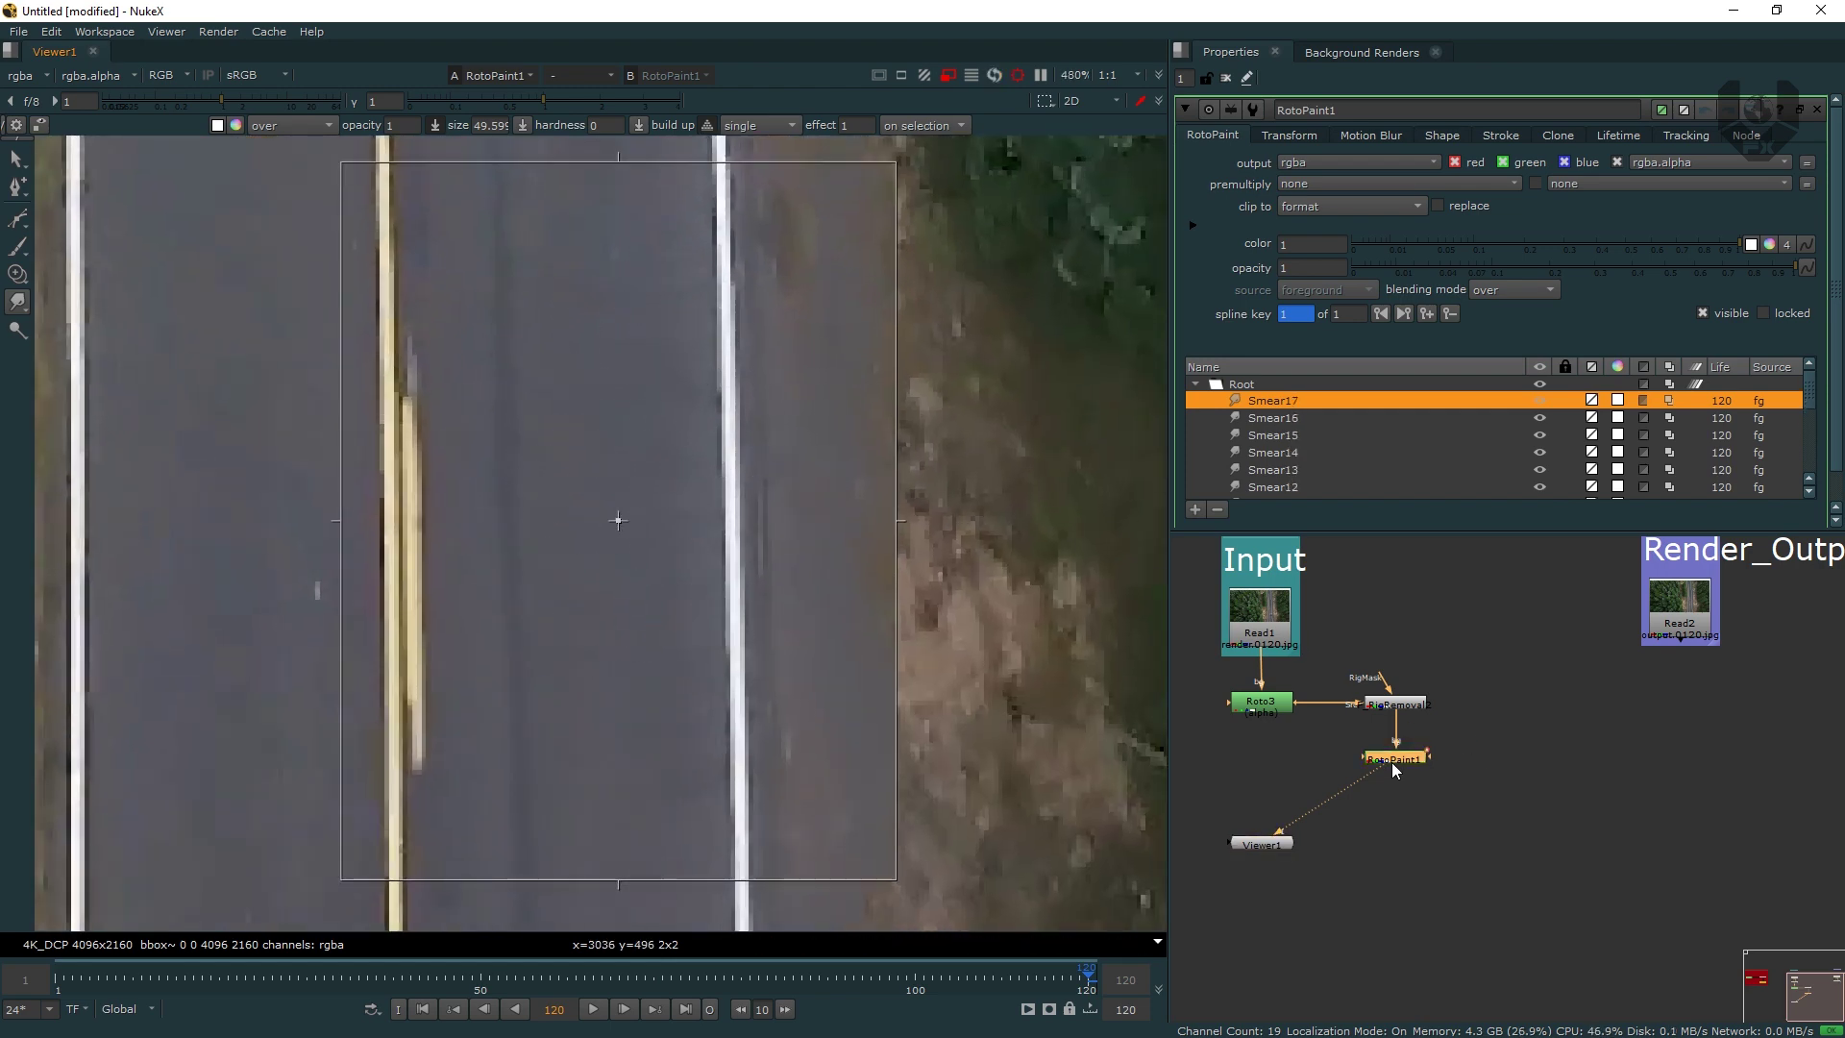
- Inspect the painted lane and delete the RotoPaint node so the viewer shows F_RigRemoval2 again
middle_click_drag(1086, 661, 1309, 707)
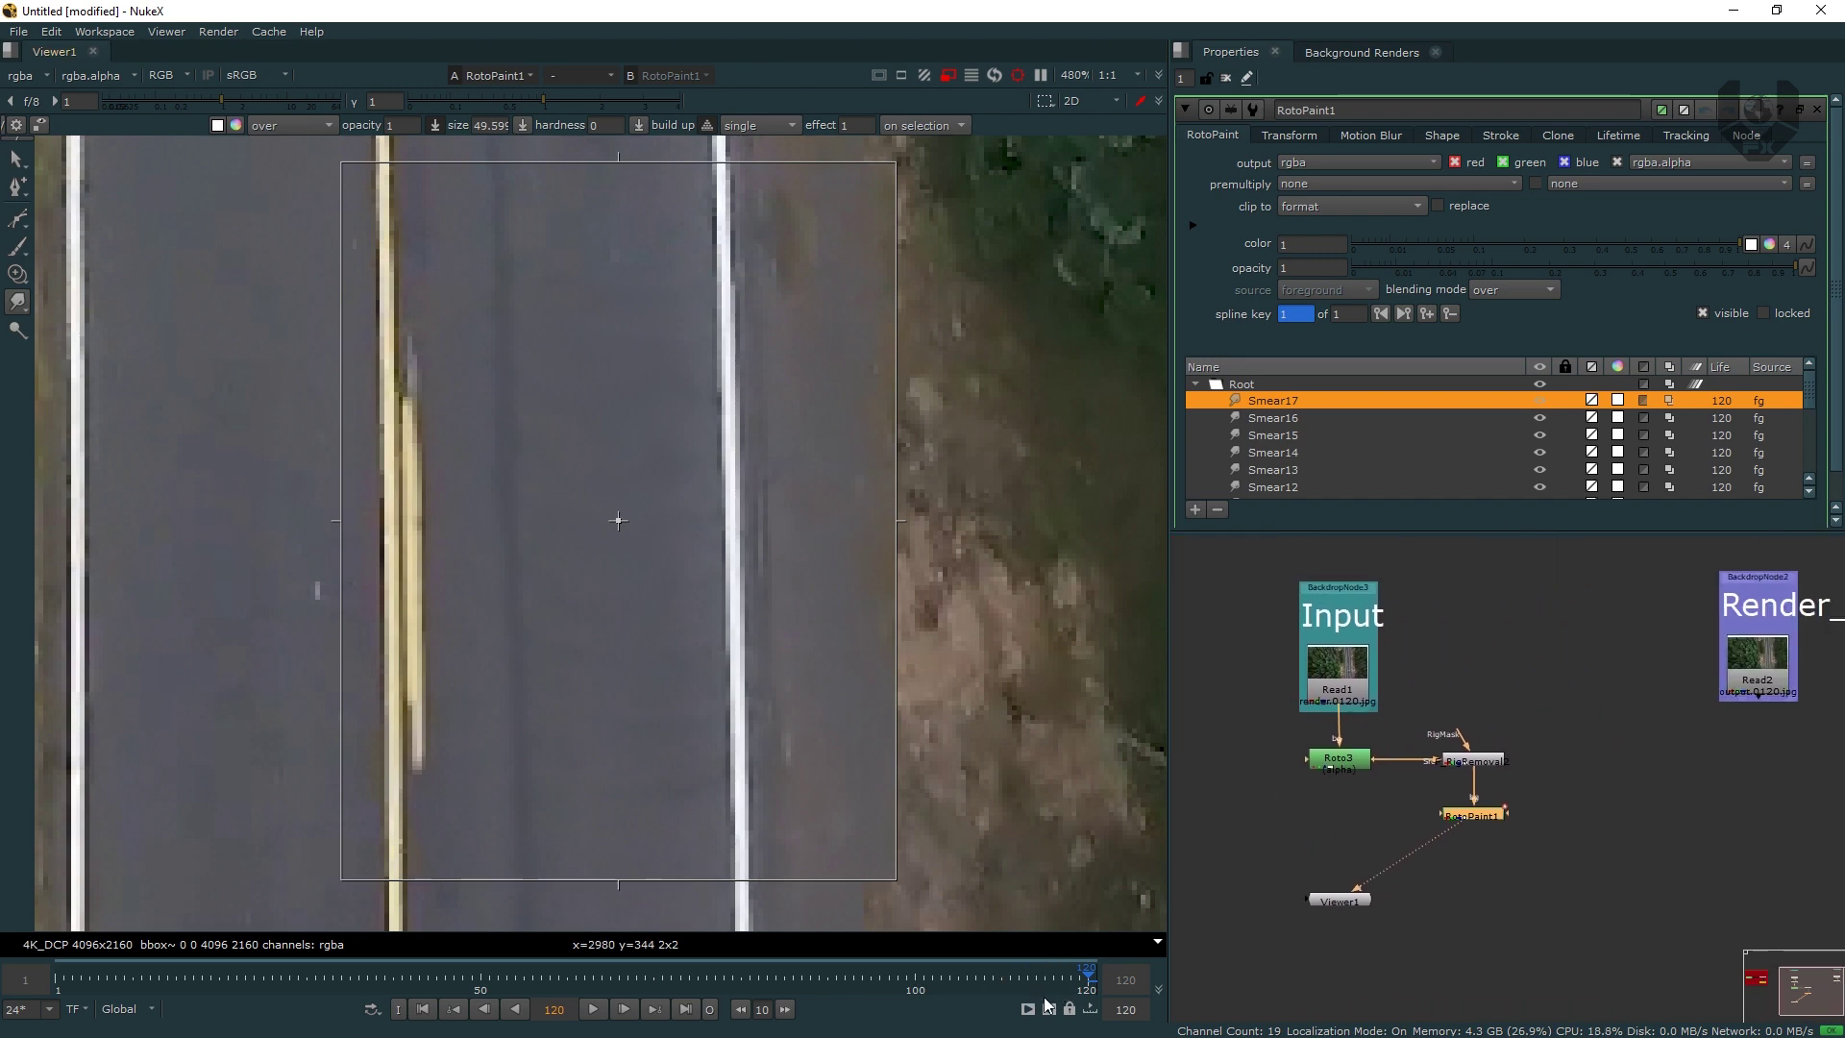
middle_click_drag(1380, 708, 1394, 725)
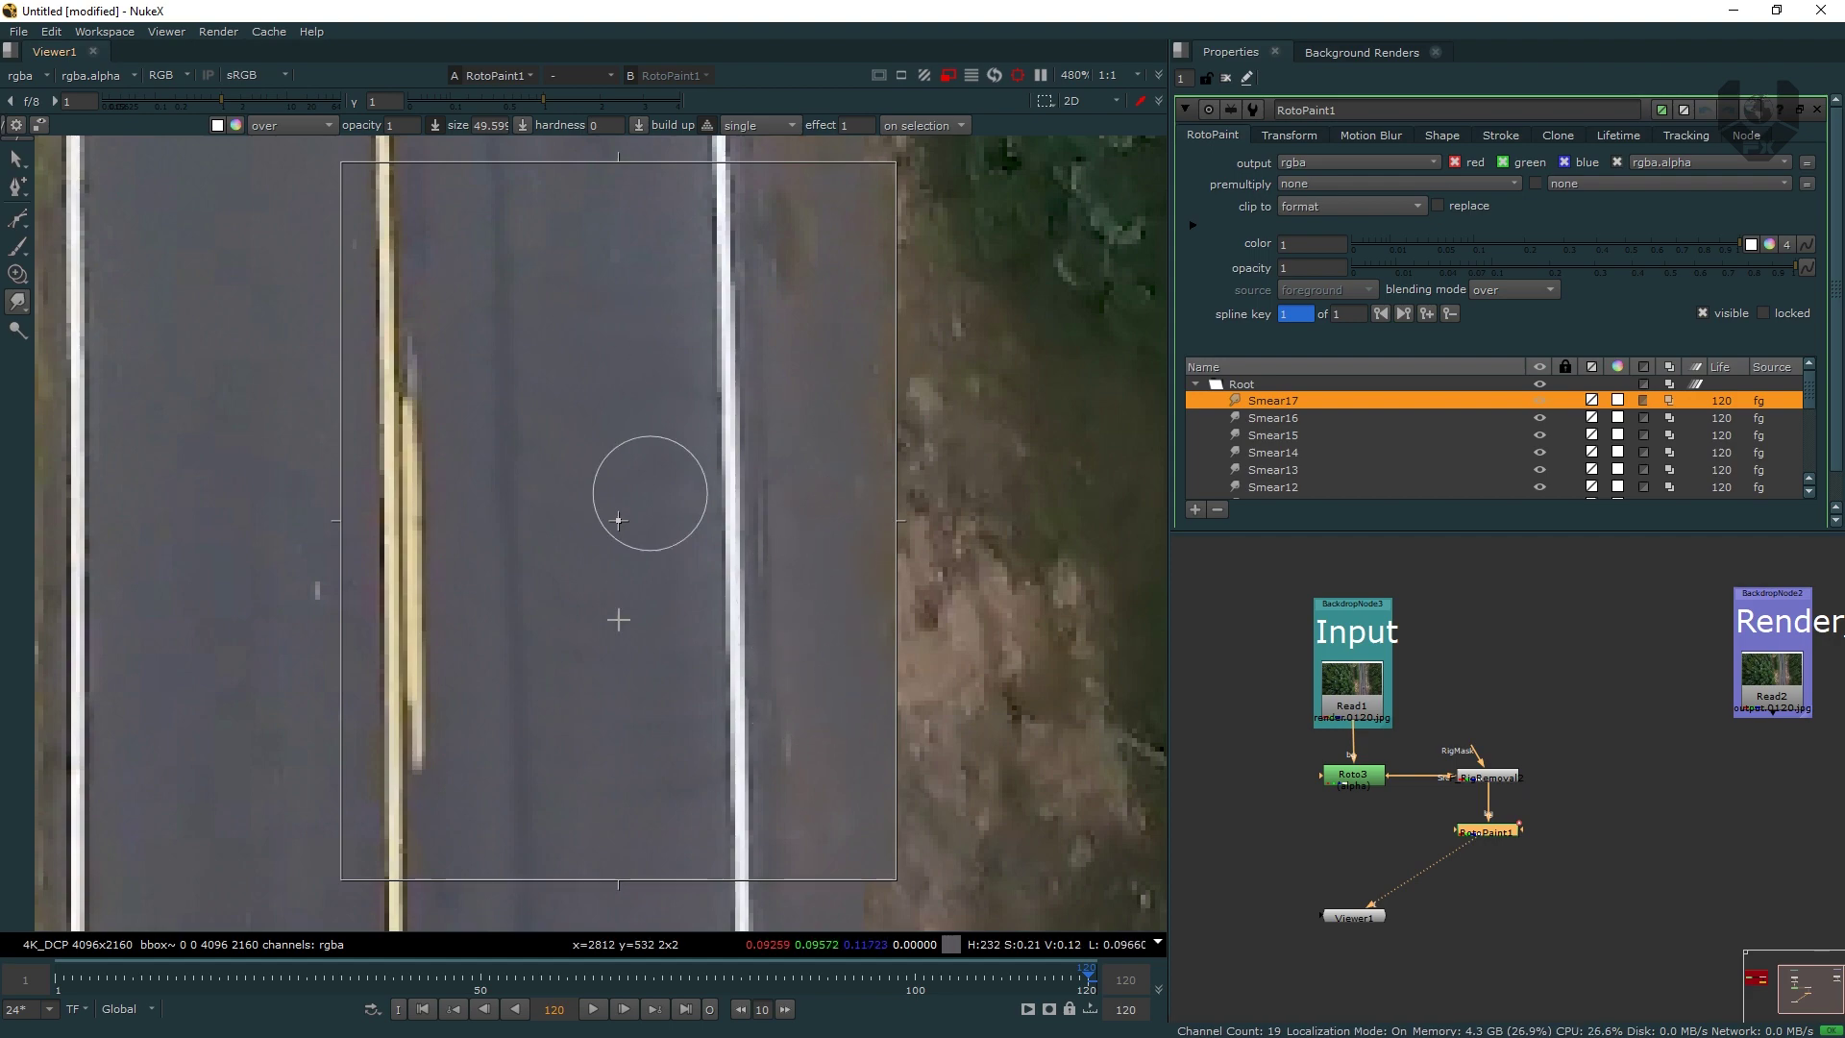
scroll(740, 586, "down", 1)
scroll(740, 586, "down", 3)
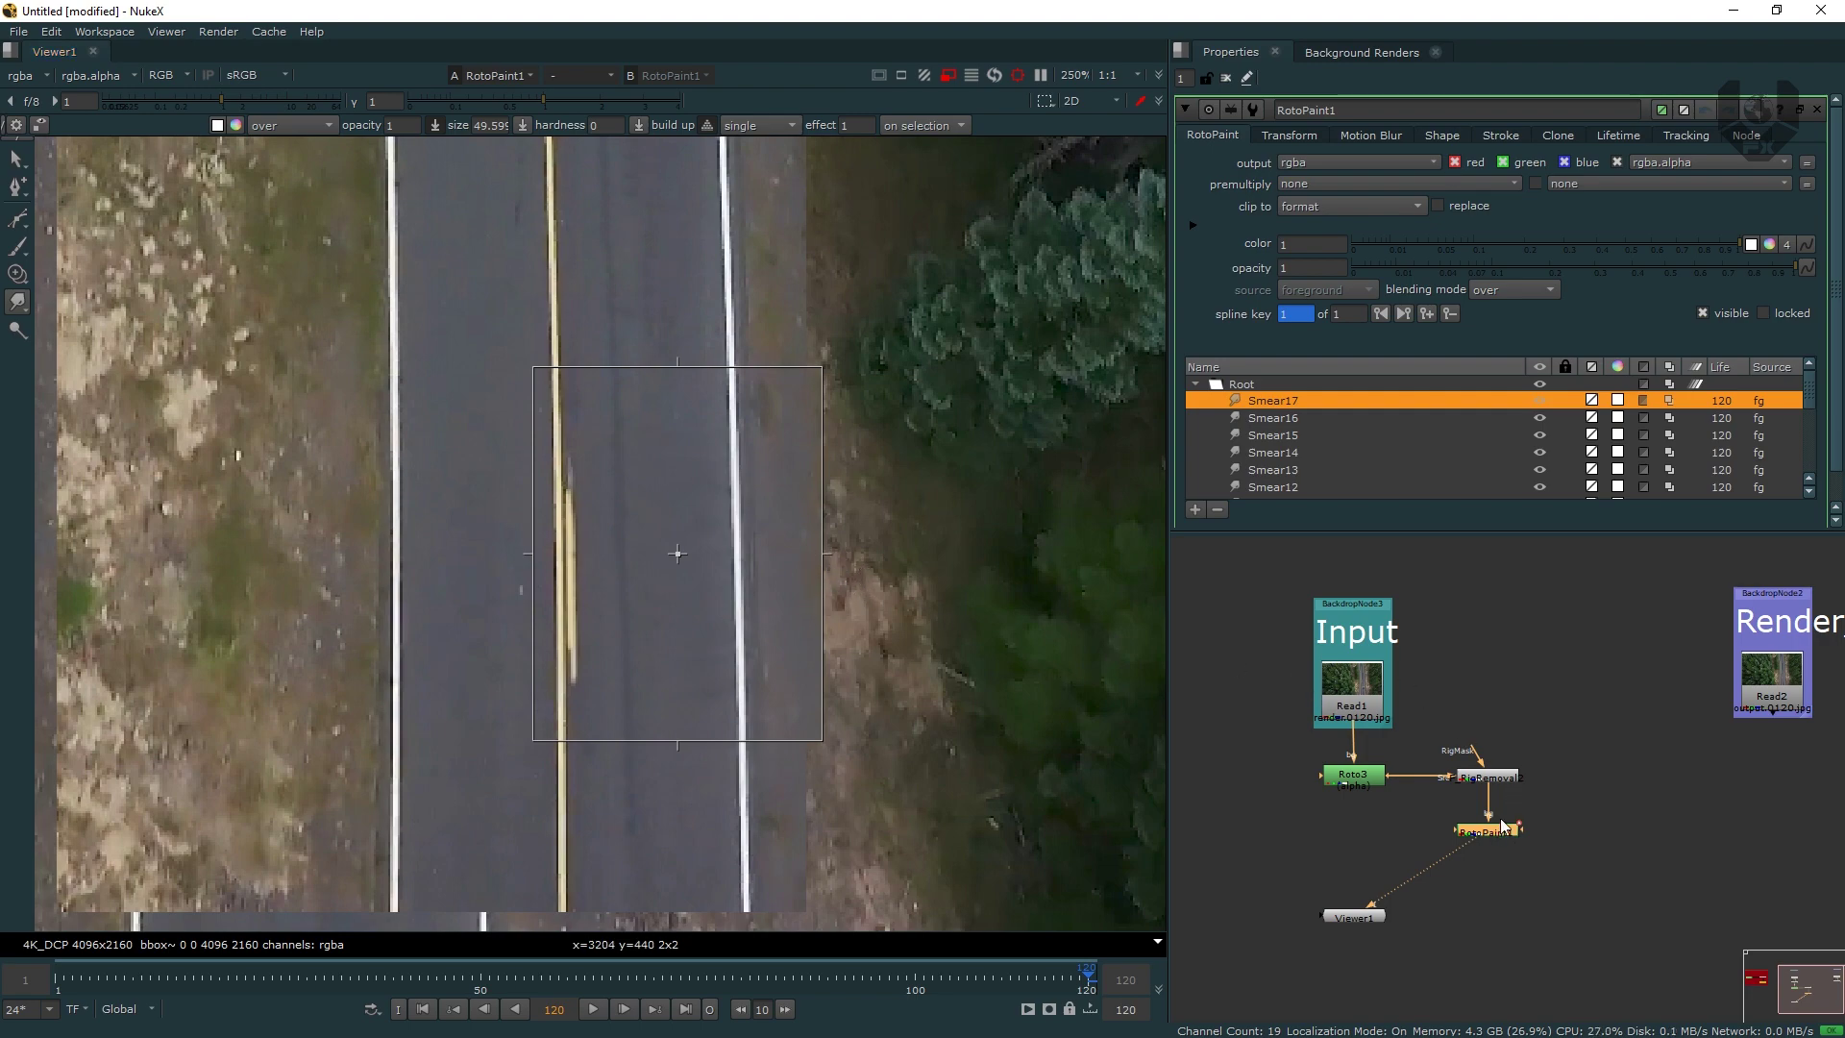
key("Delete")
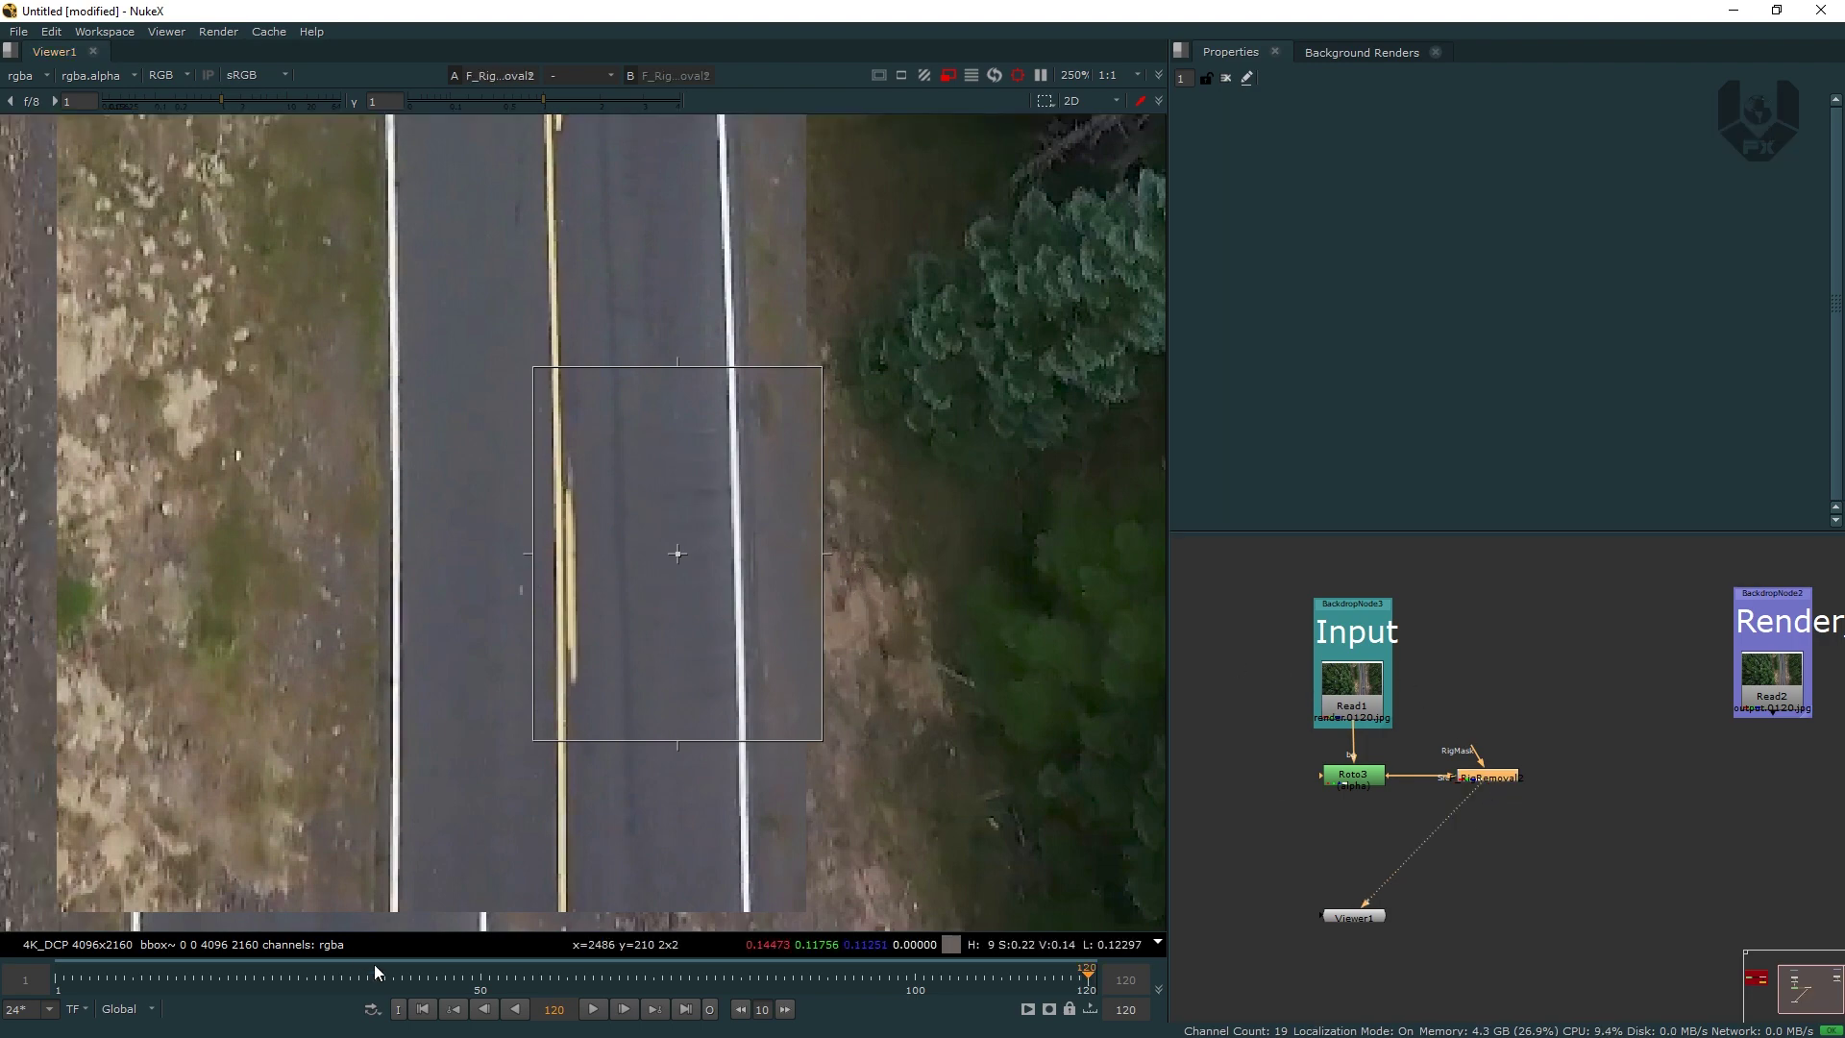
- Return to the first frame and review the Rig Region options and Rig Region Box coordinates of F_RigRemoval2
left_click(423, 1009)
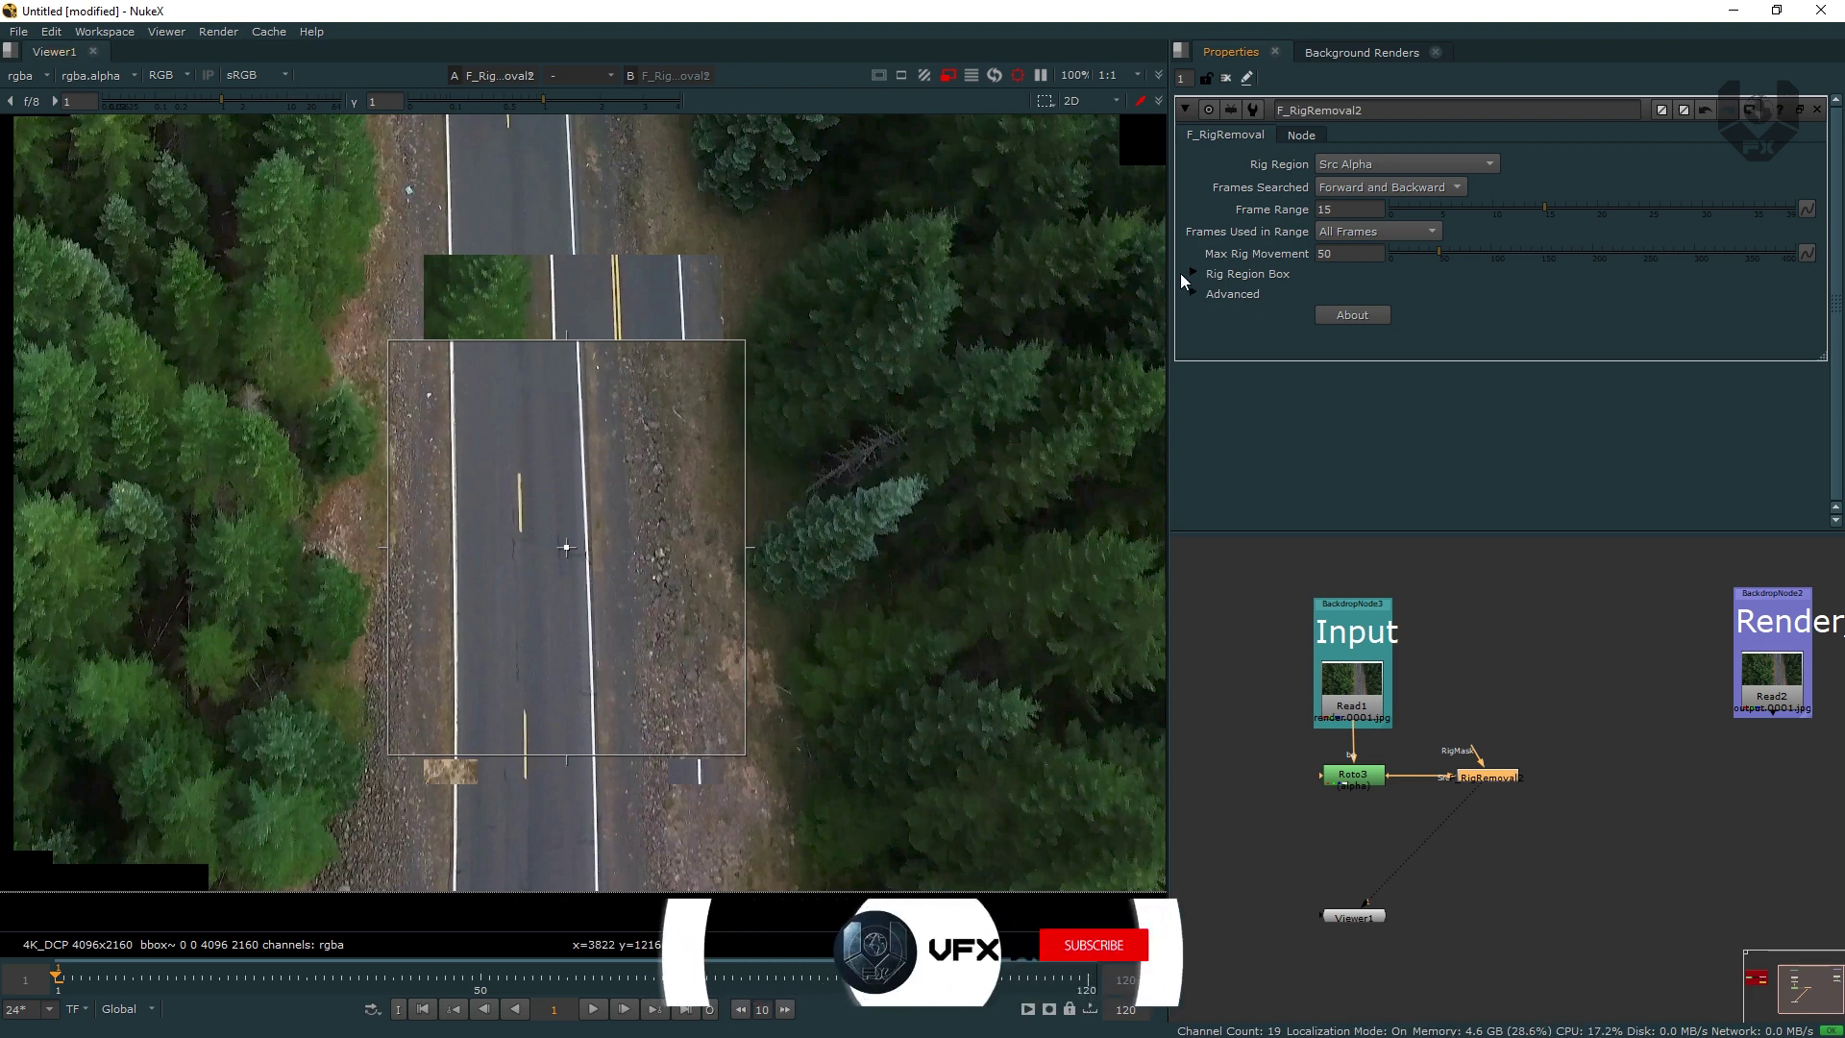
left_click(1346, 164)
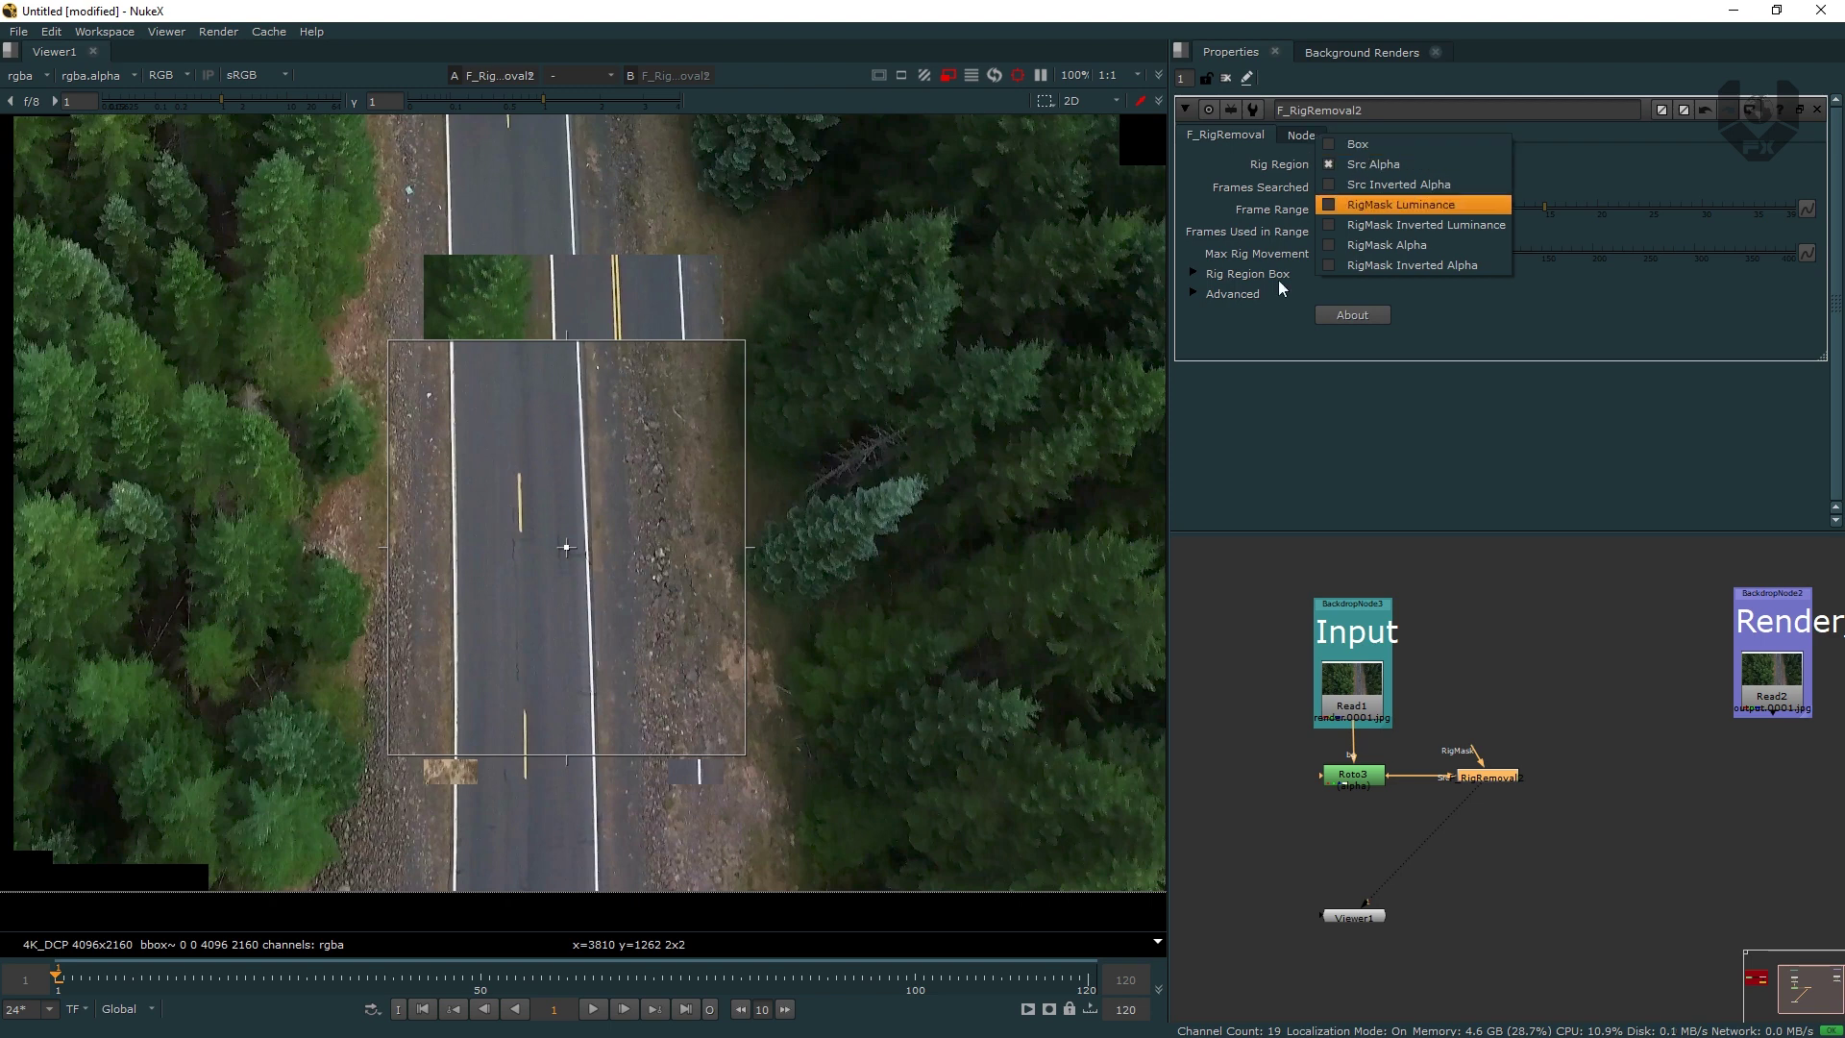
left_click(1194, 277)
left_click(1194, 275)
left_click(1358, 164)
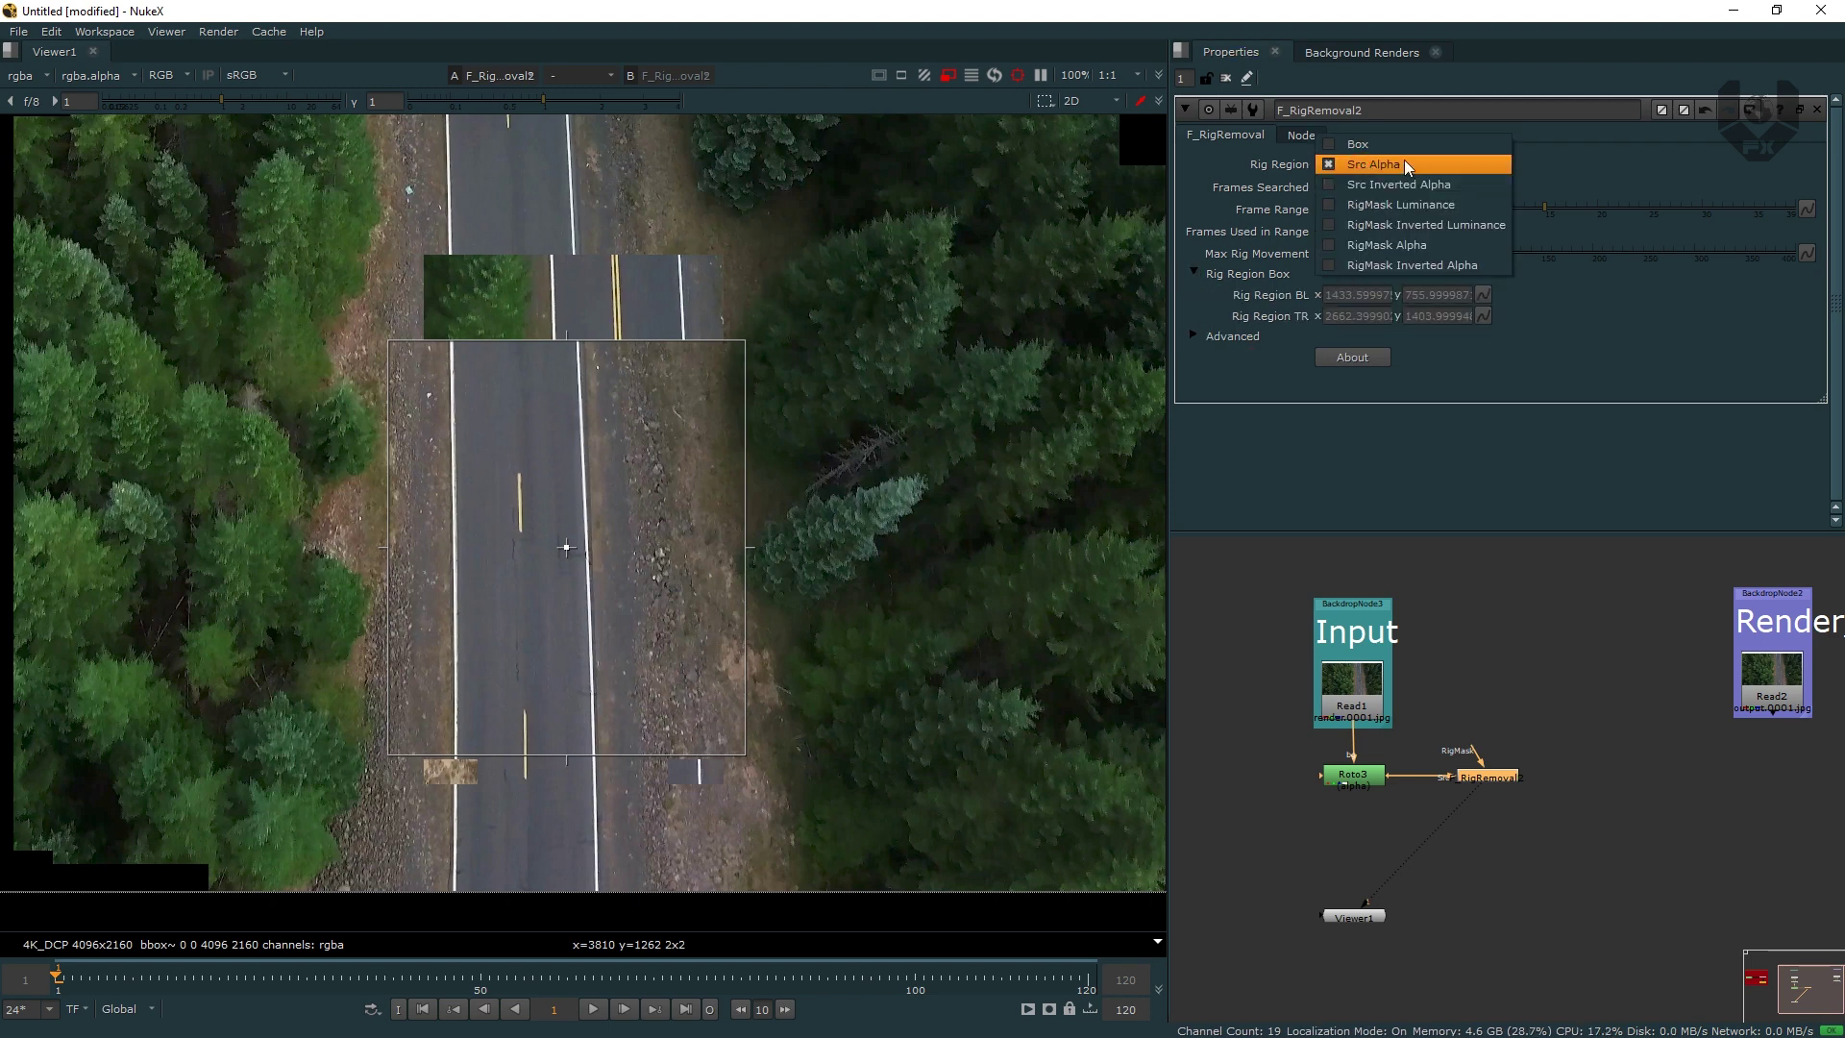
left_click(1251, 325)
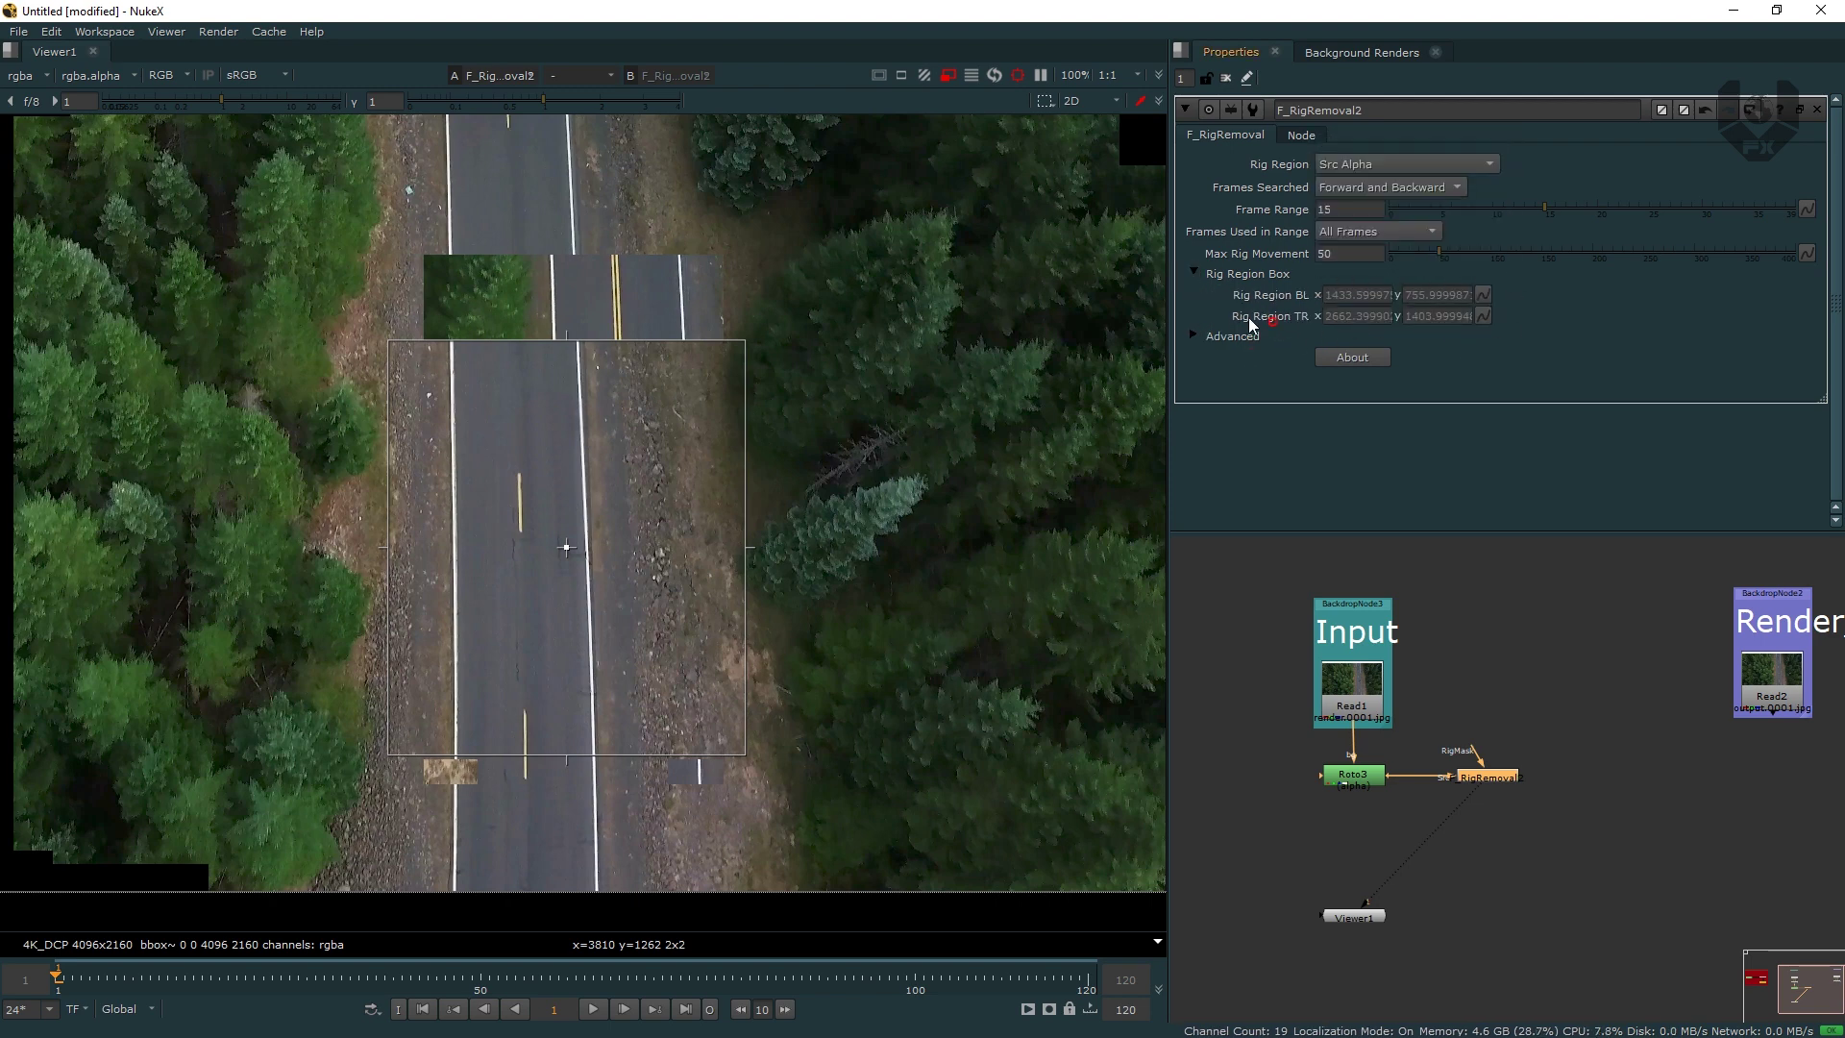
left_click(1200, 267)
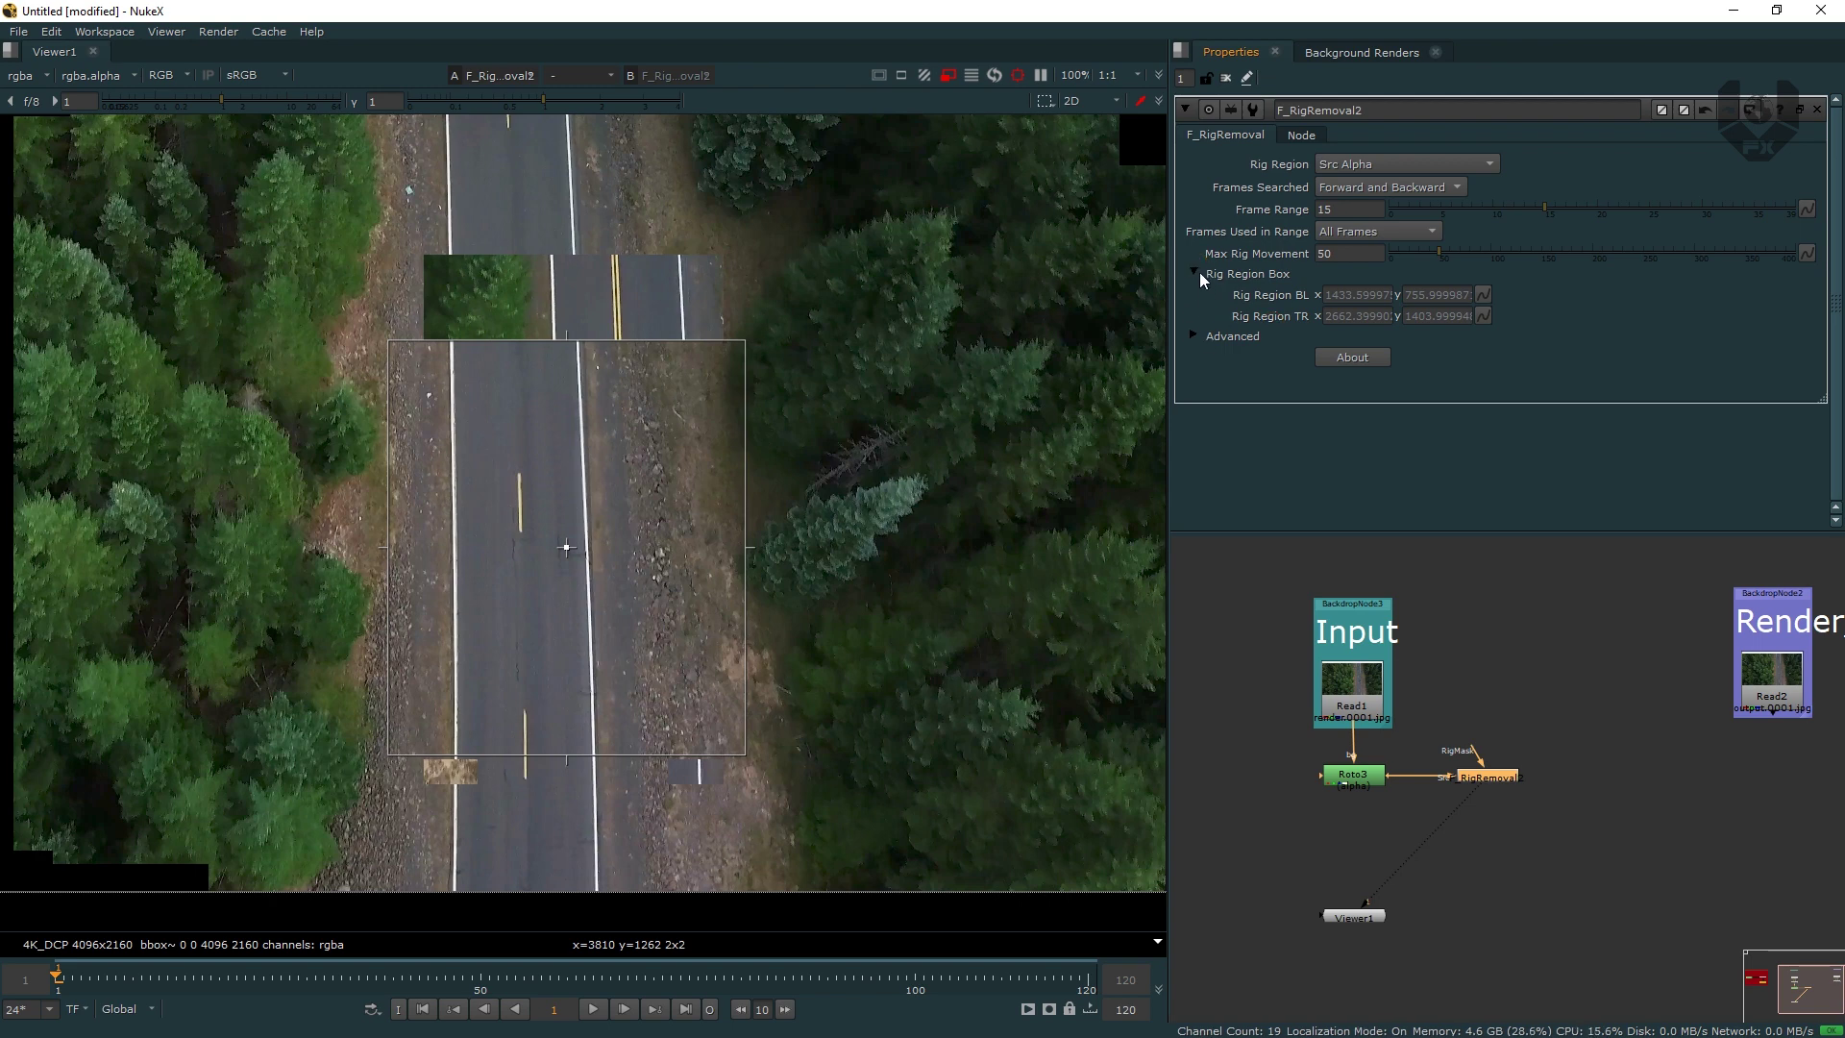
- Expand the Advanced settings, keep Filtering at Medium, and enable Perspective Correct and Luminance Correct
left_click(1192, 293)
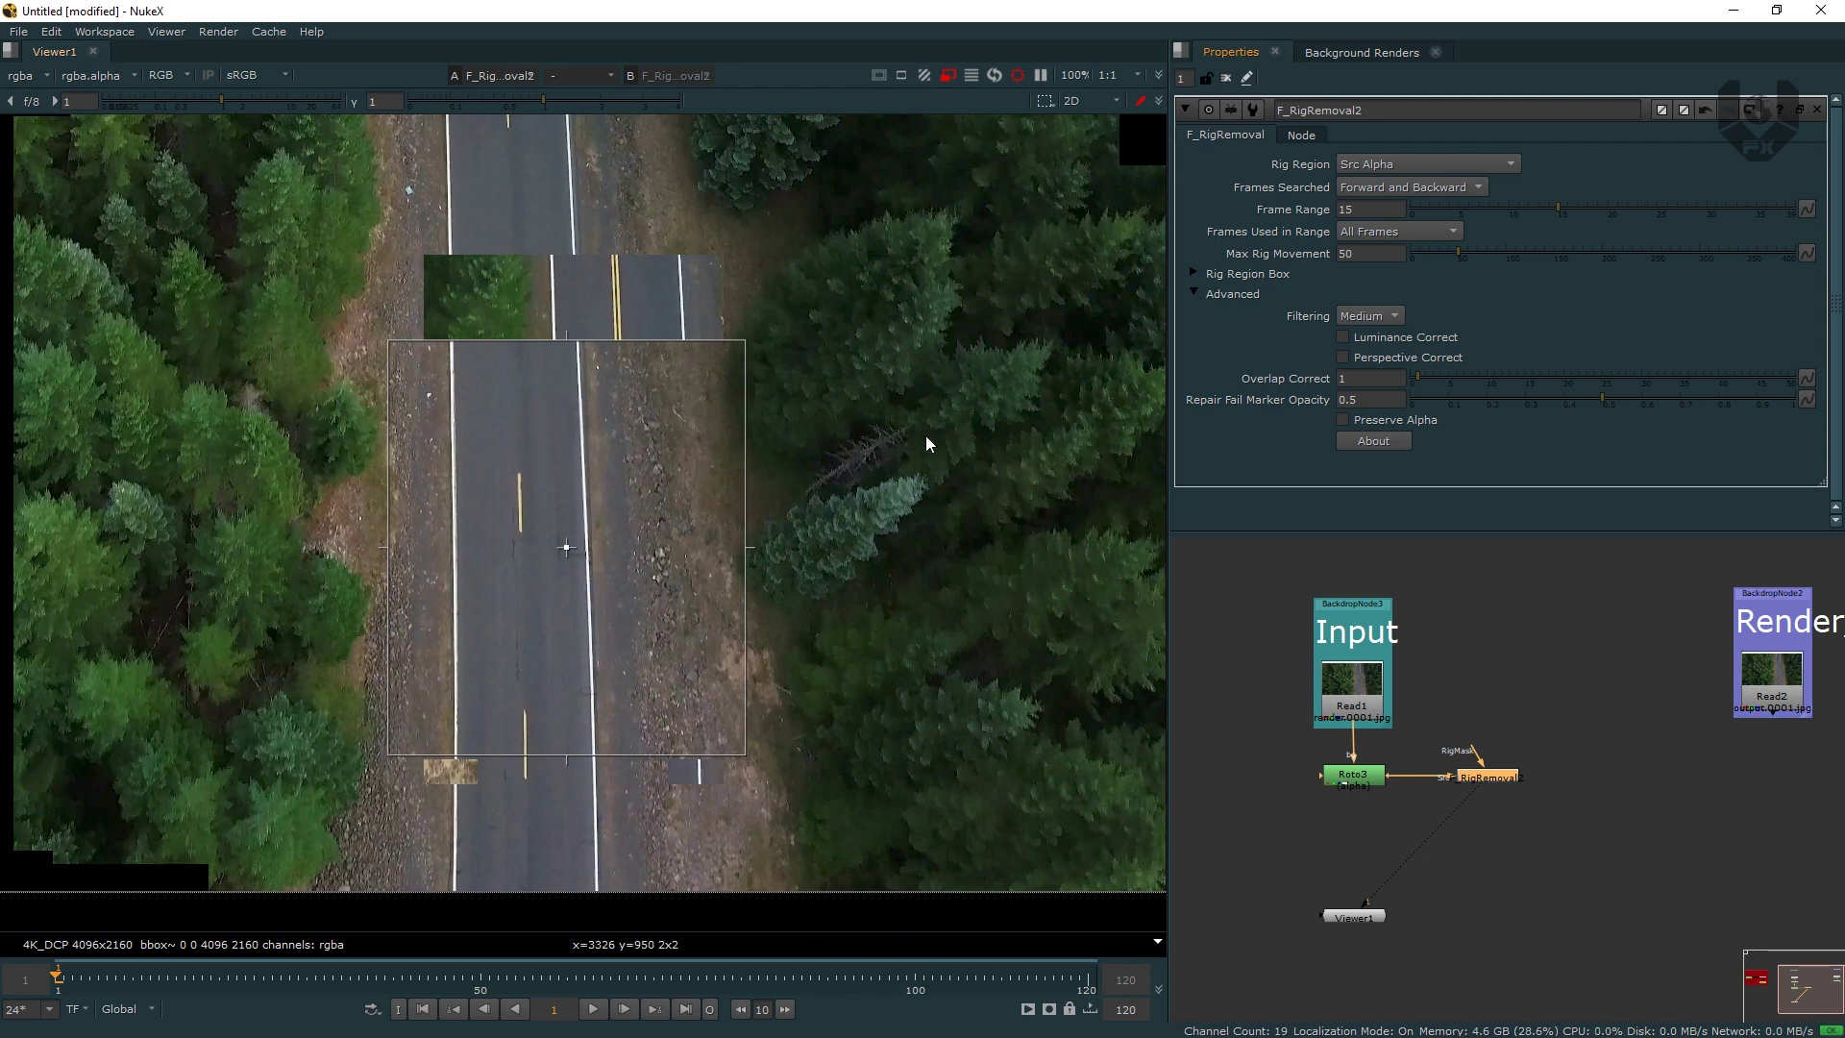
left_click(1381, 320)
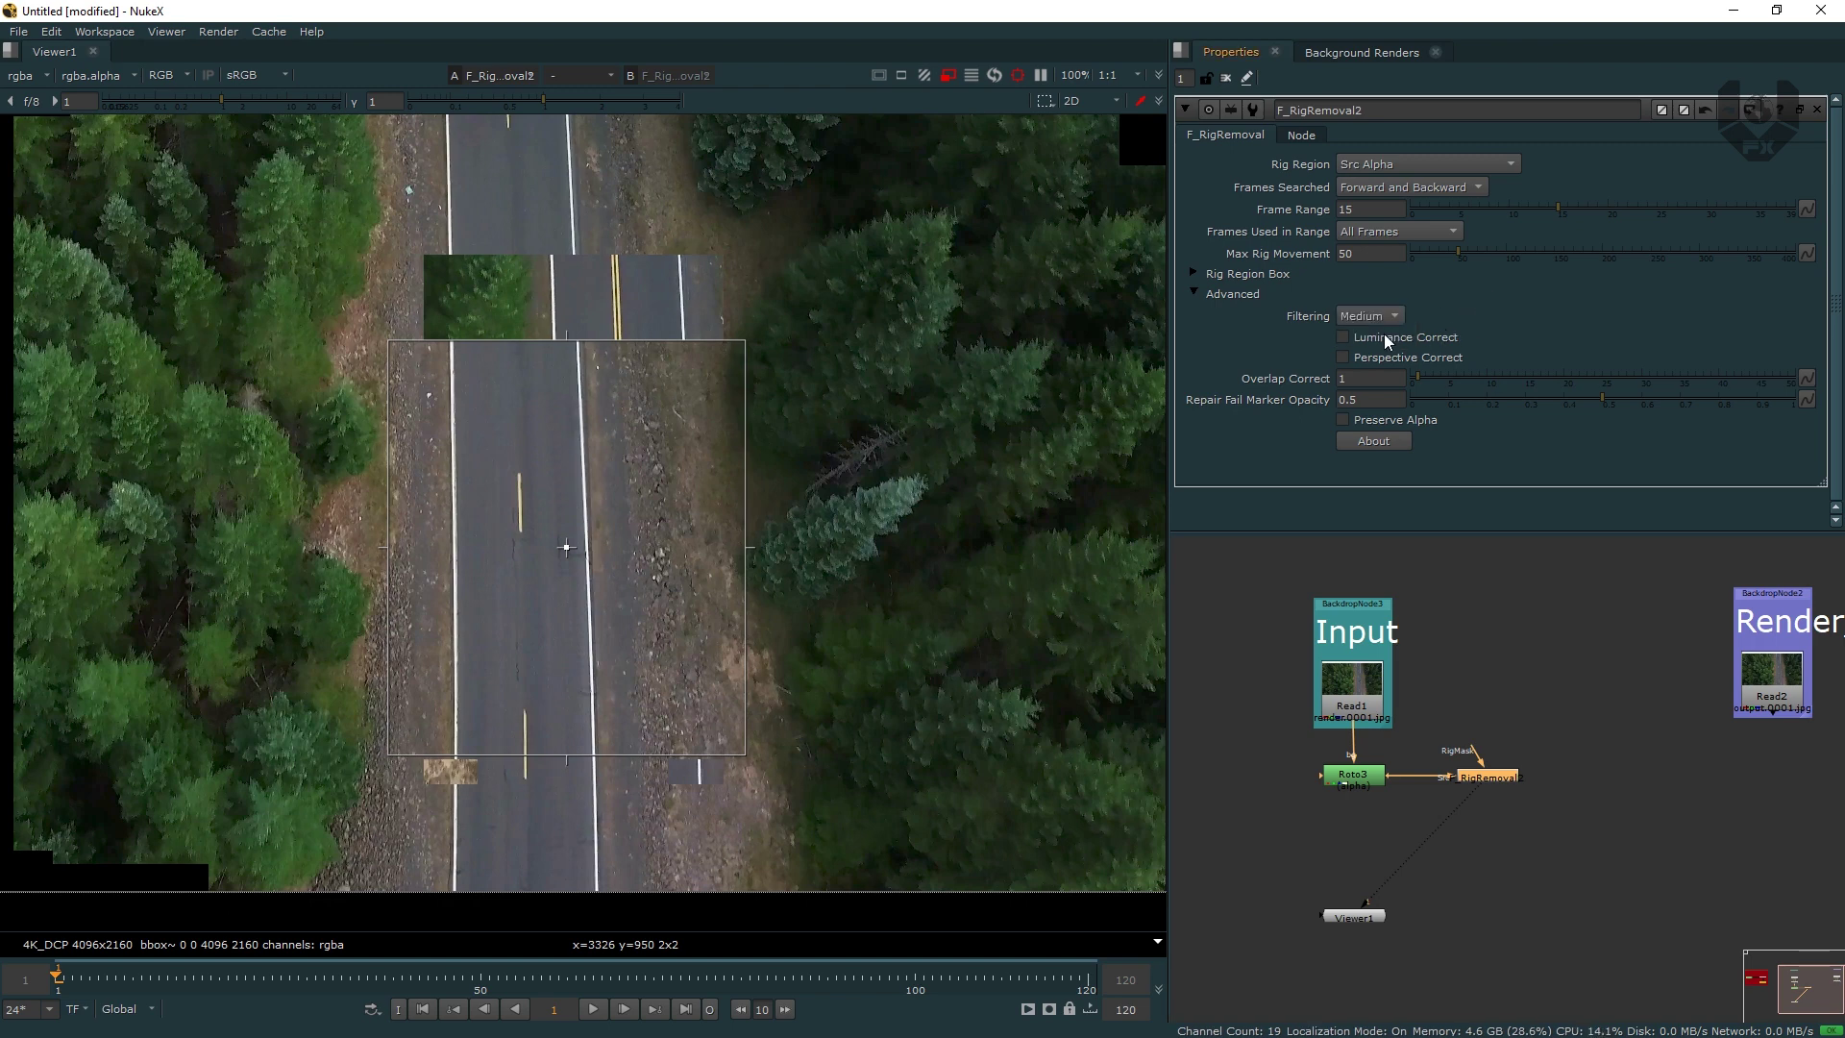
left_click(1393, 315)
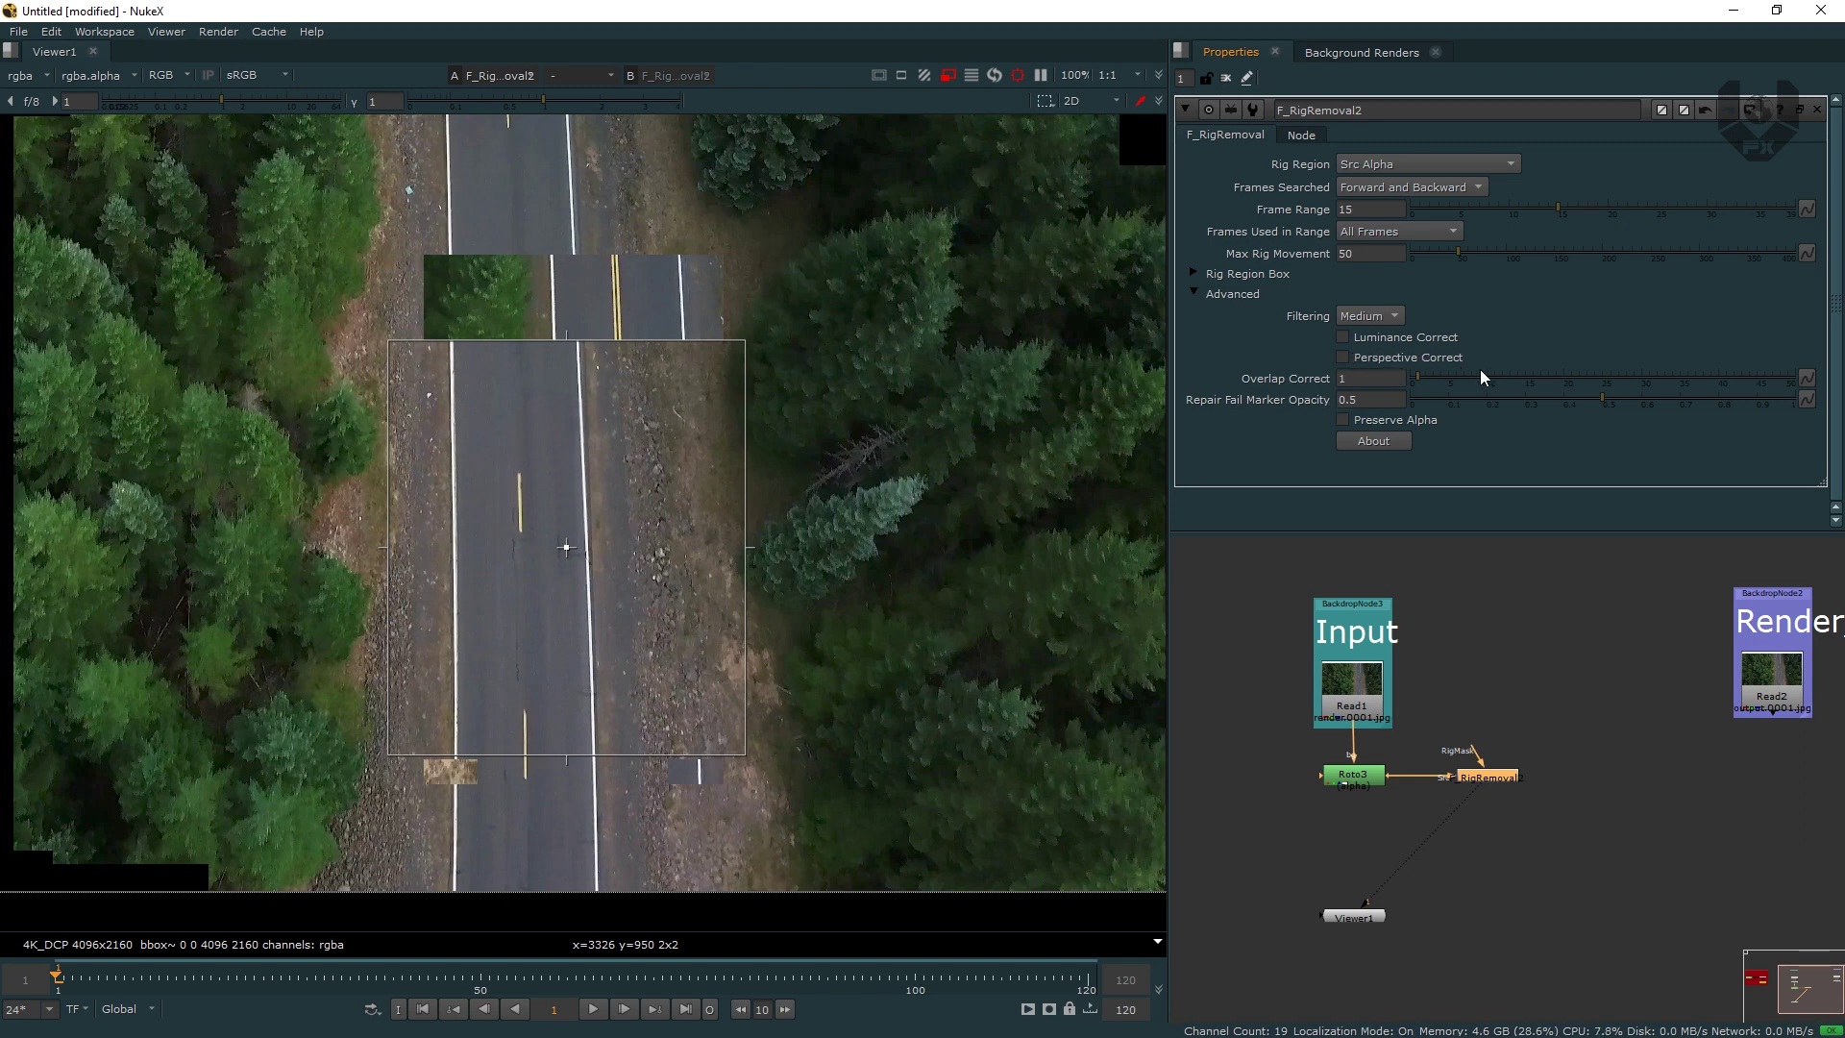
left_click(1343, 357)
left_click(1344, 337)
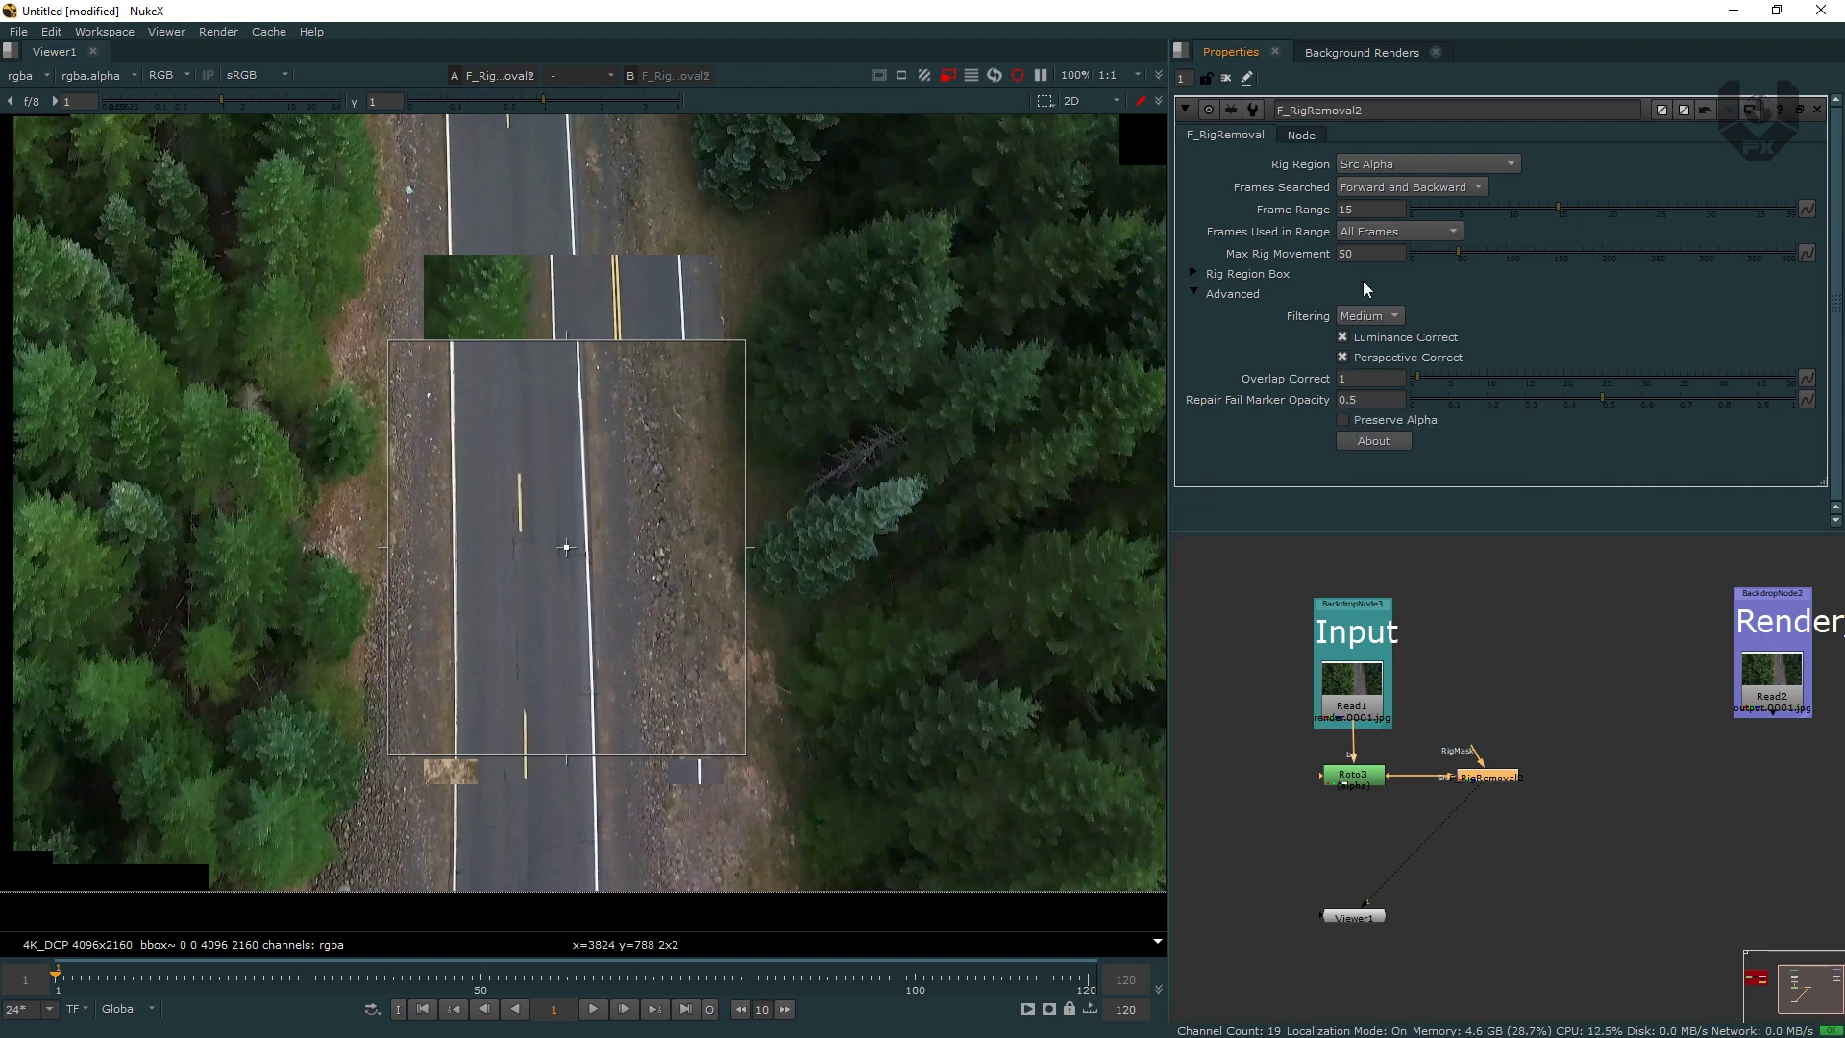
- Try a Frame Range of 1 and inspect the repair area around the car
double_click(1365, 209)
type("1")
key("Return")
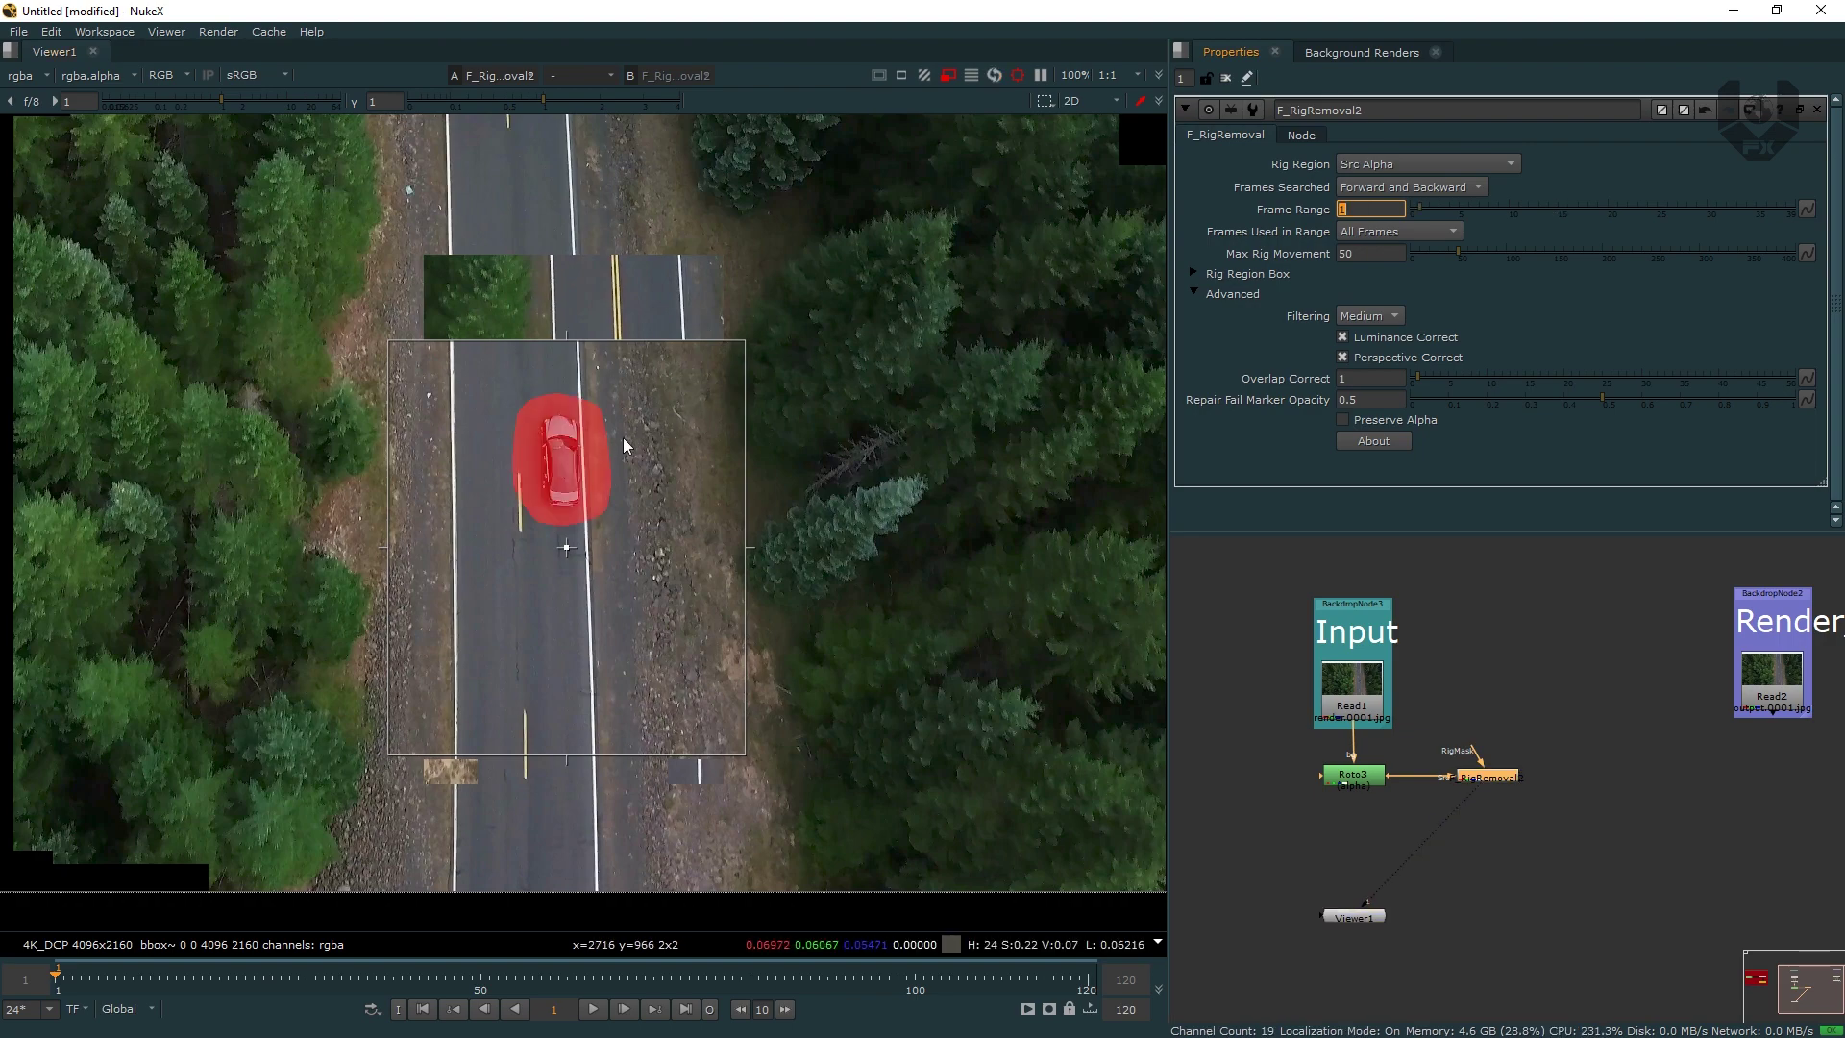
scroll(623, 436, "up", 5)
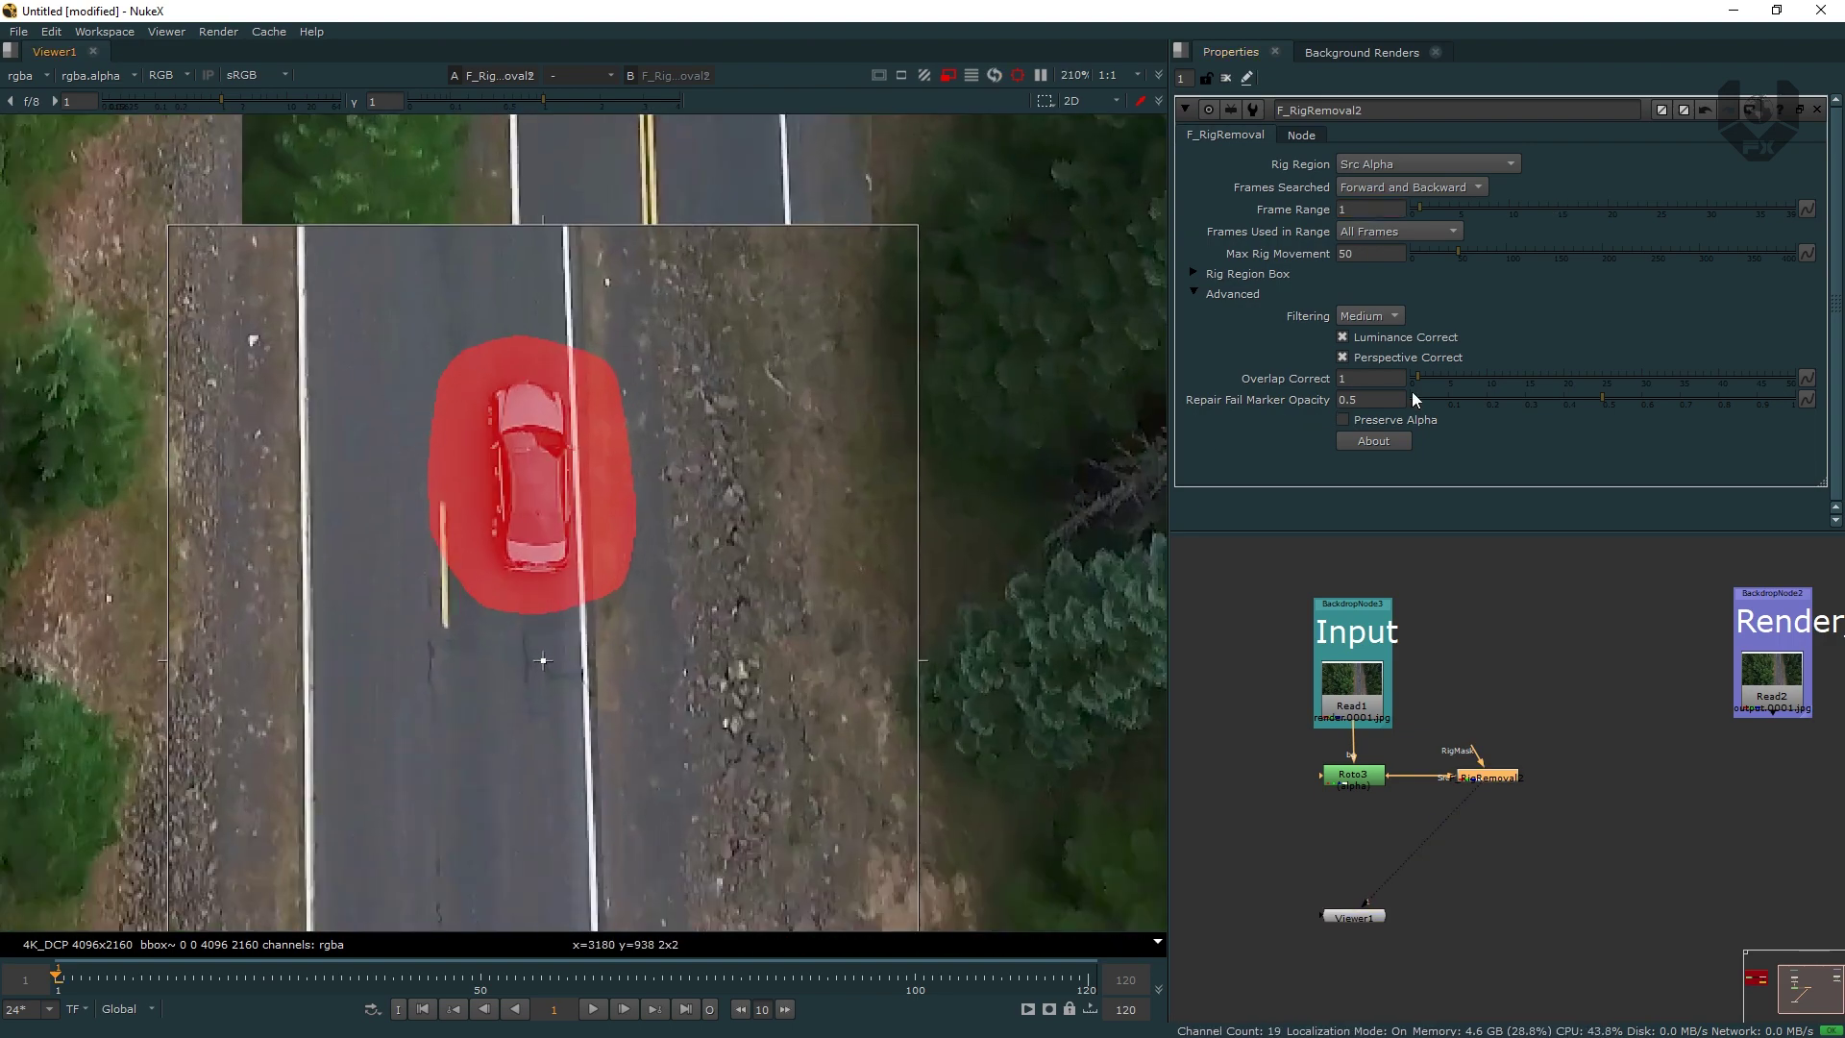
- Try a Repair Fail Marker Opacity of 0.855 on the red marker, and settle on 0.405
left_click_drag(1615, 383, 1732, 389)
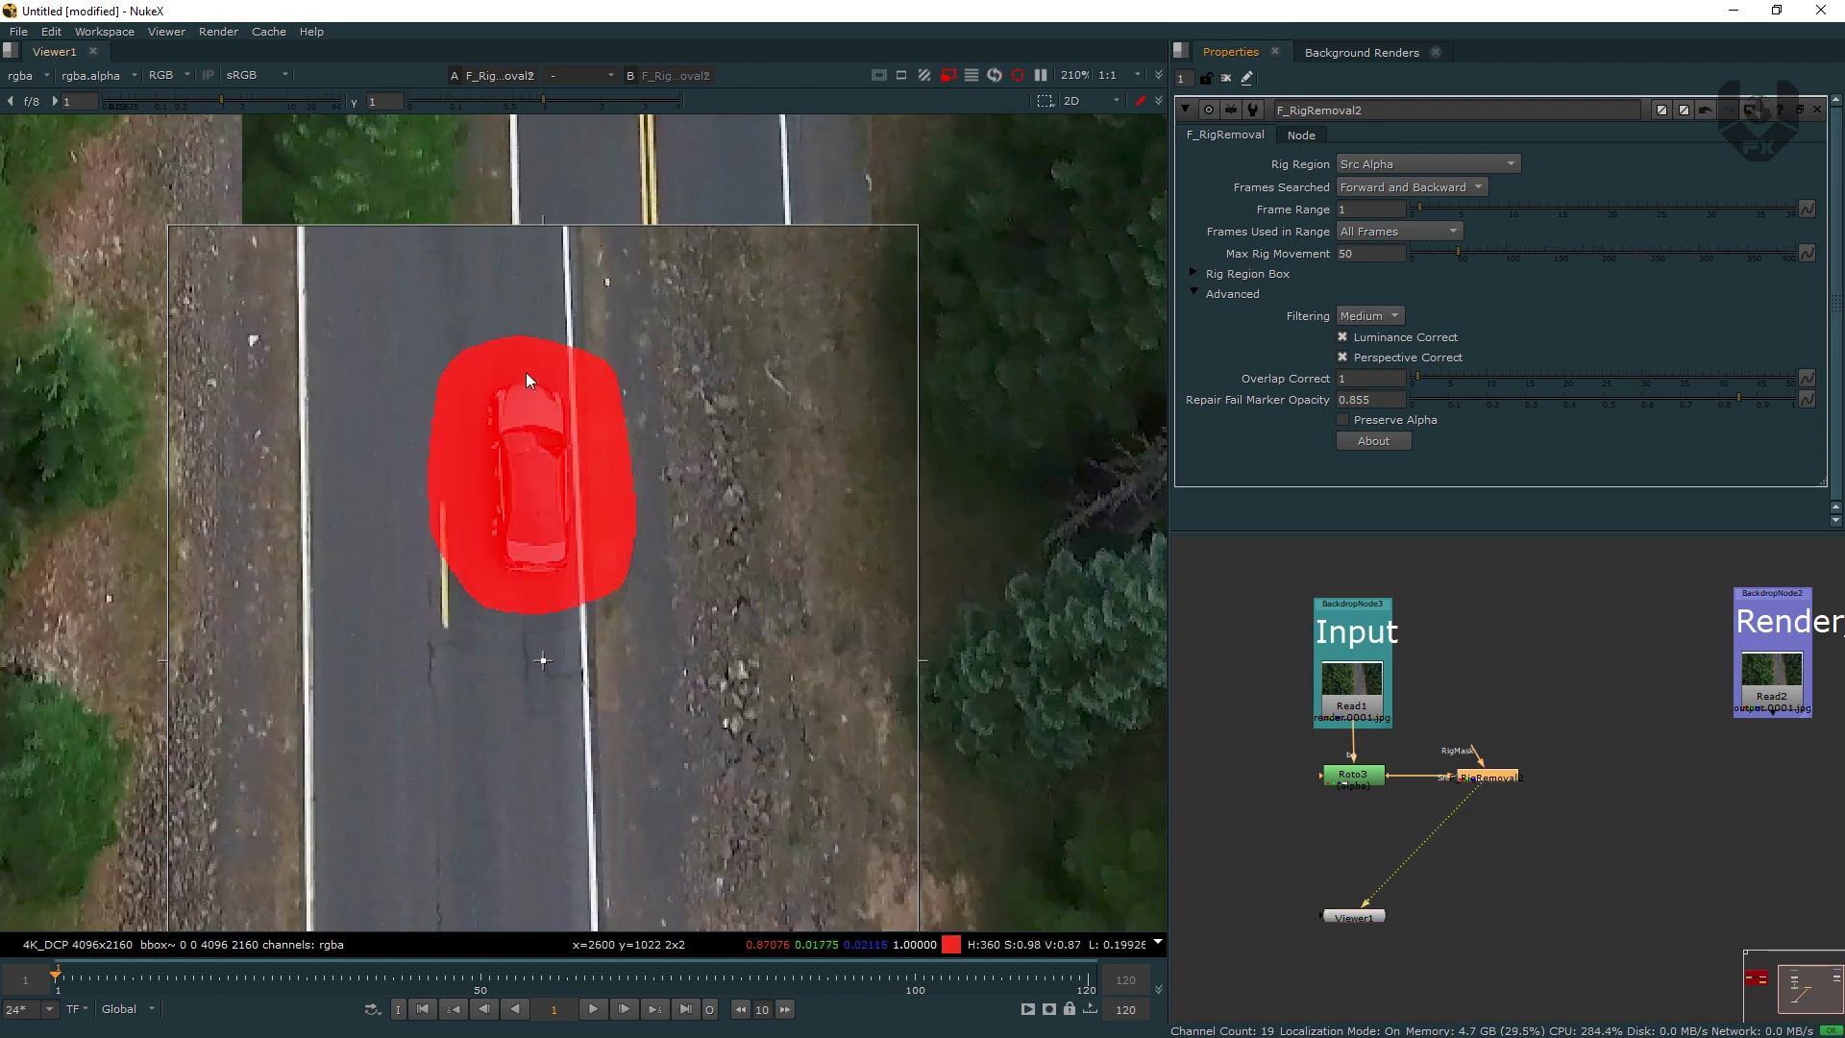
left_click(1422, 399)
left_click(1565, 397)
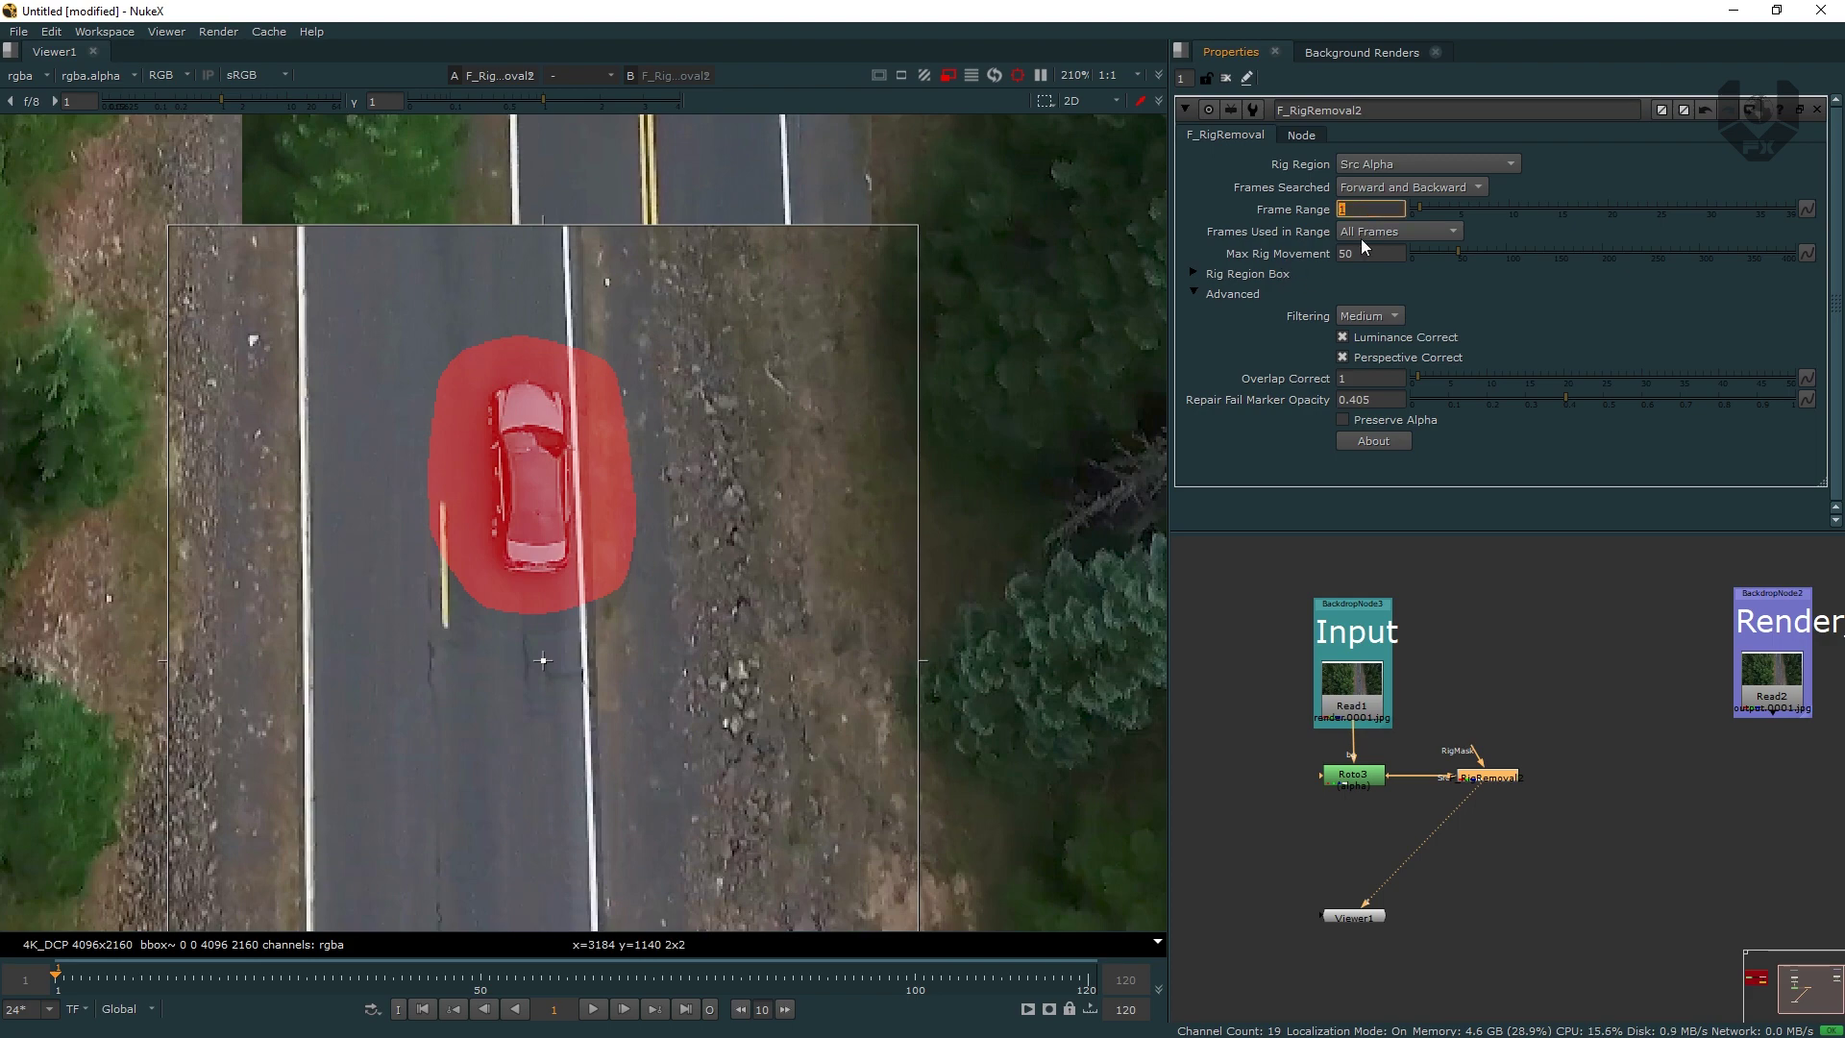
- Set the Frame Range of F_RigRemoval2 to 15 and review the repaired road on the first frame
type("15")
key("Return")
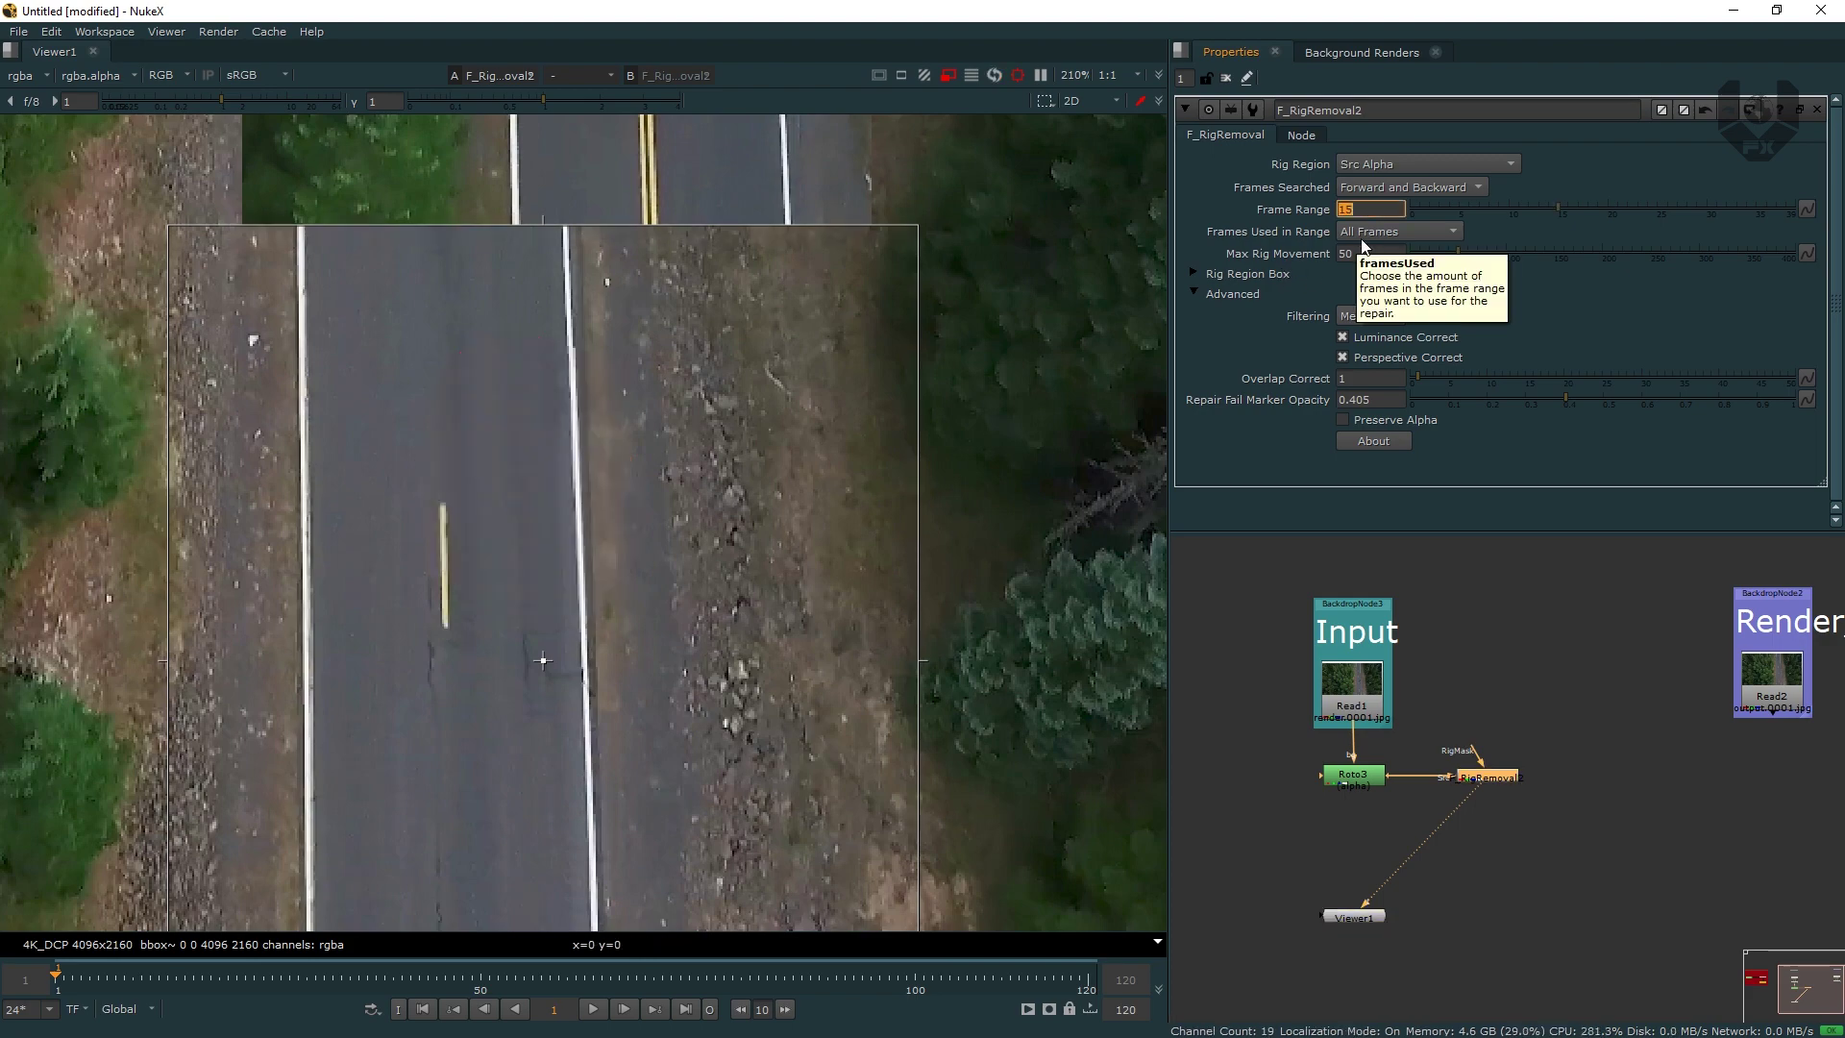
scroll(677, 575, "down", 3)
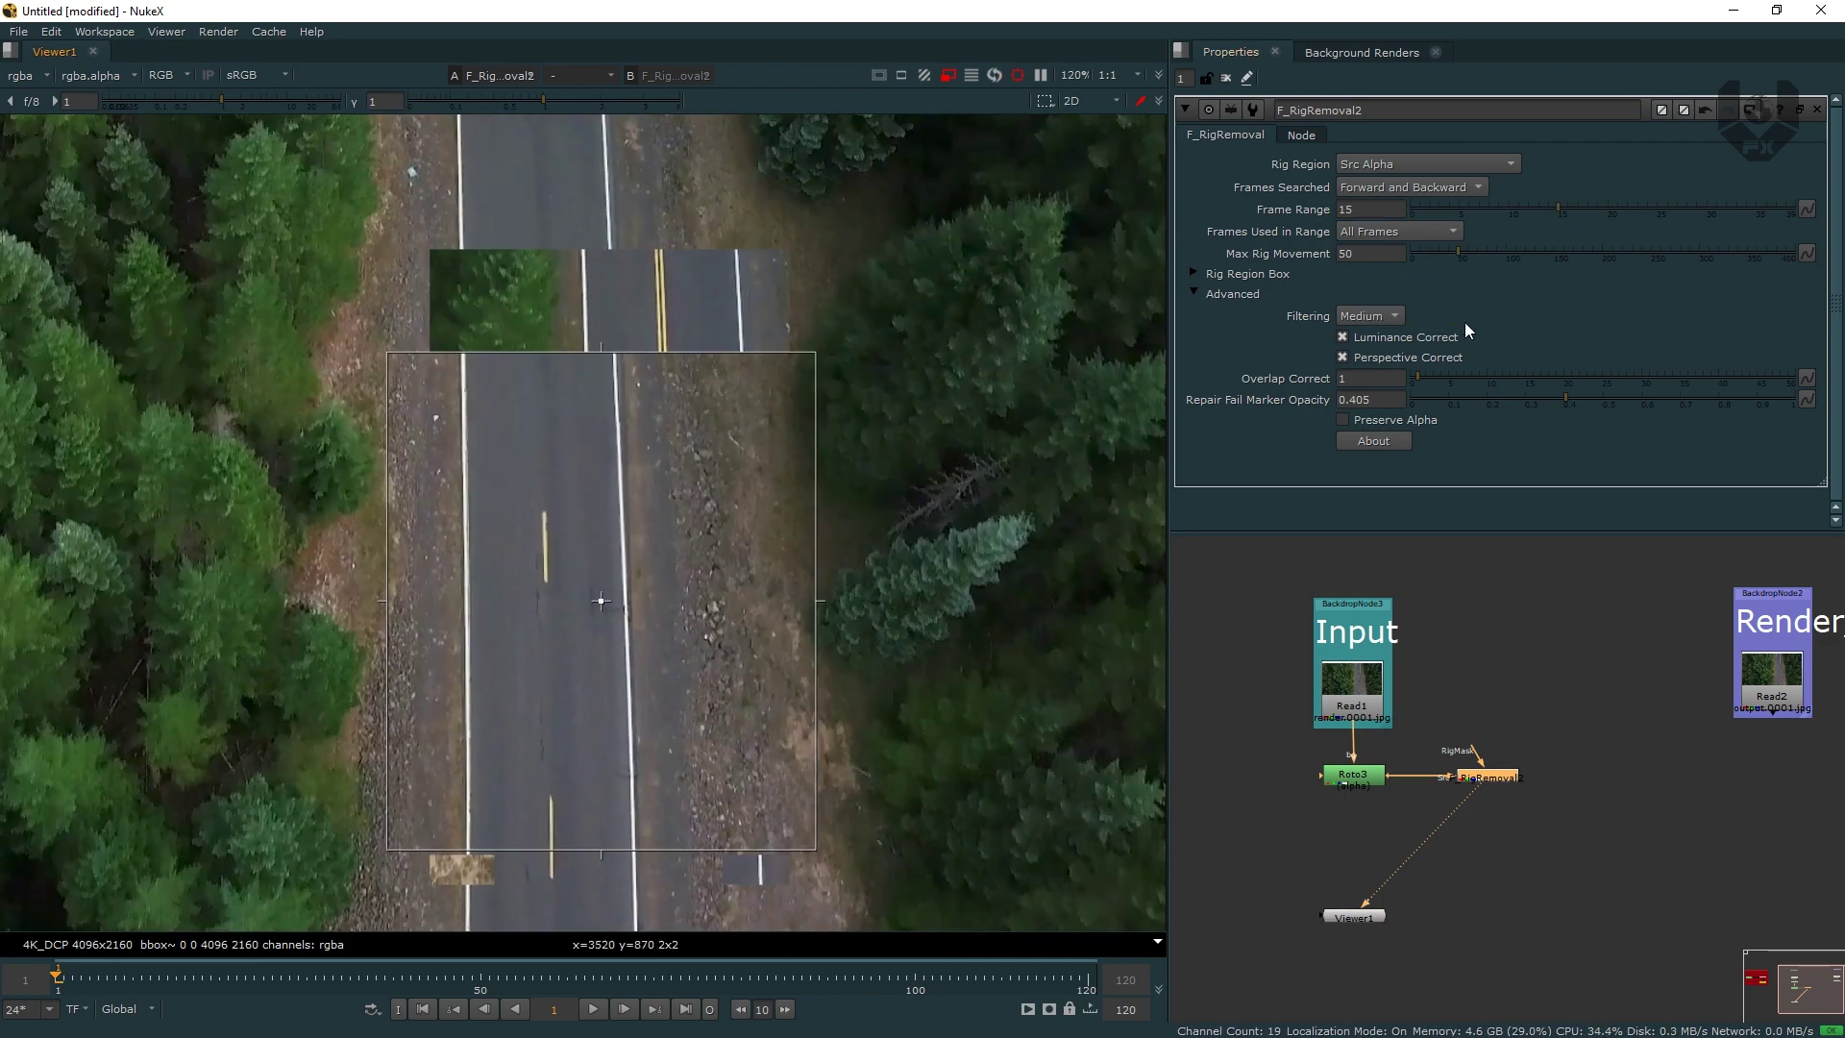